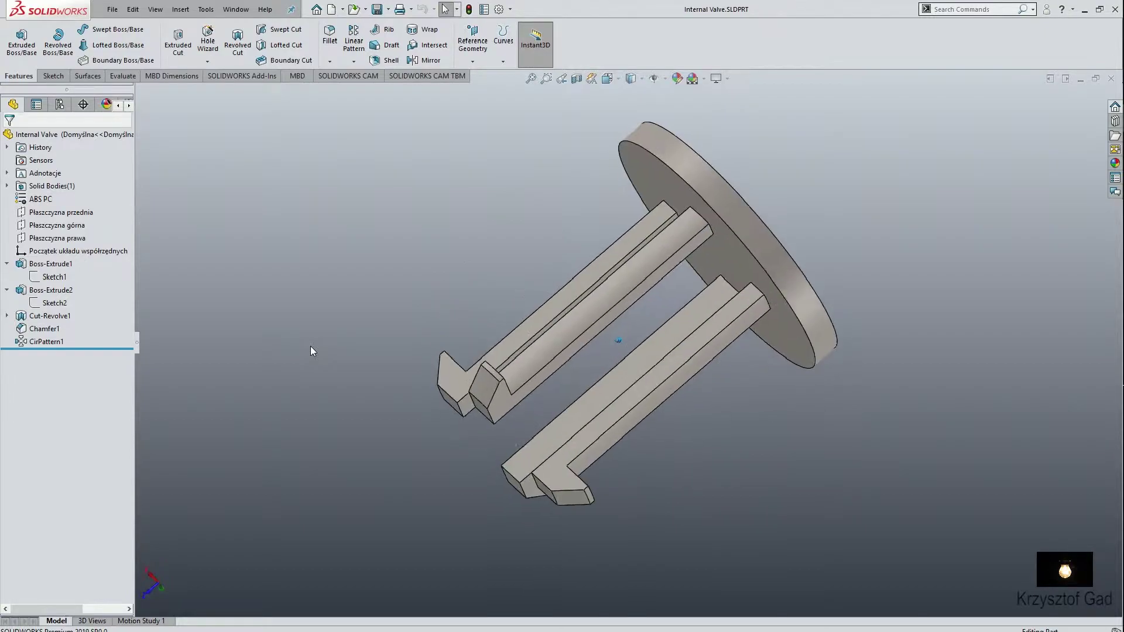
- Create an A4 Internal Valve drawing with its top view and a projected view below
left_click(120, 12)
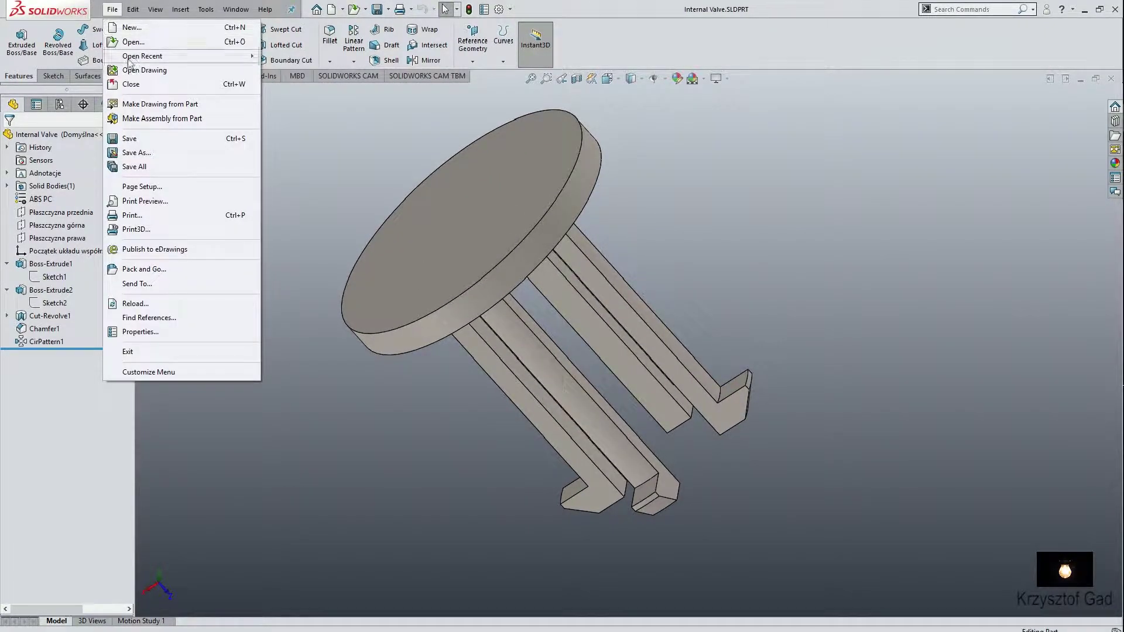
left_click(140, 104)
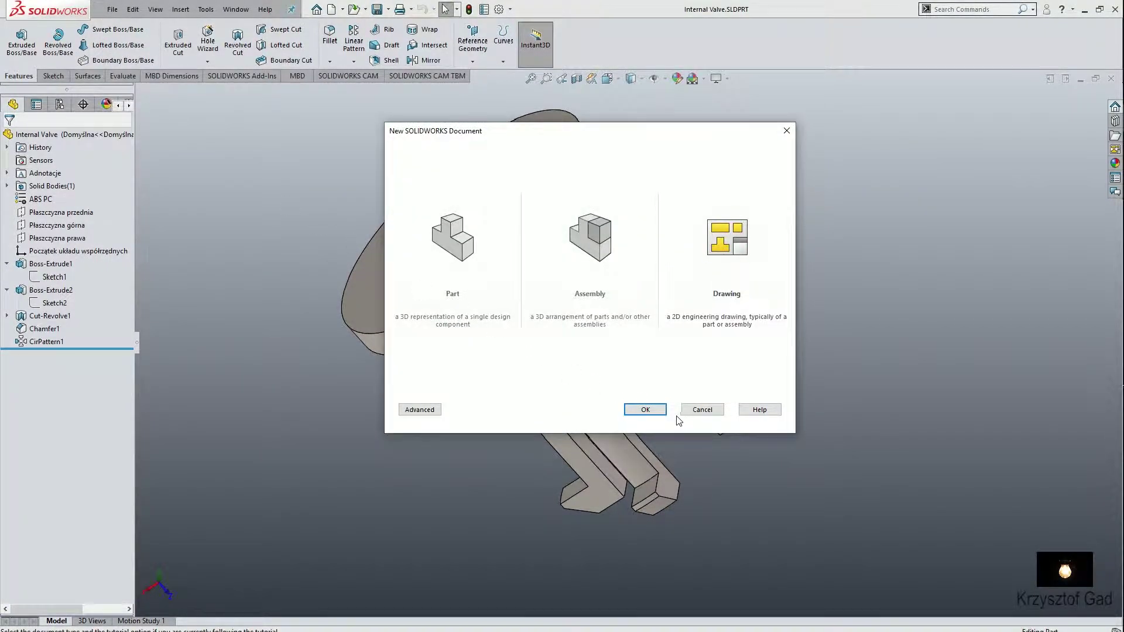
left_click(659, 408)
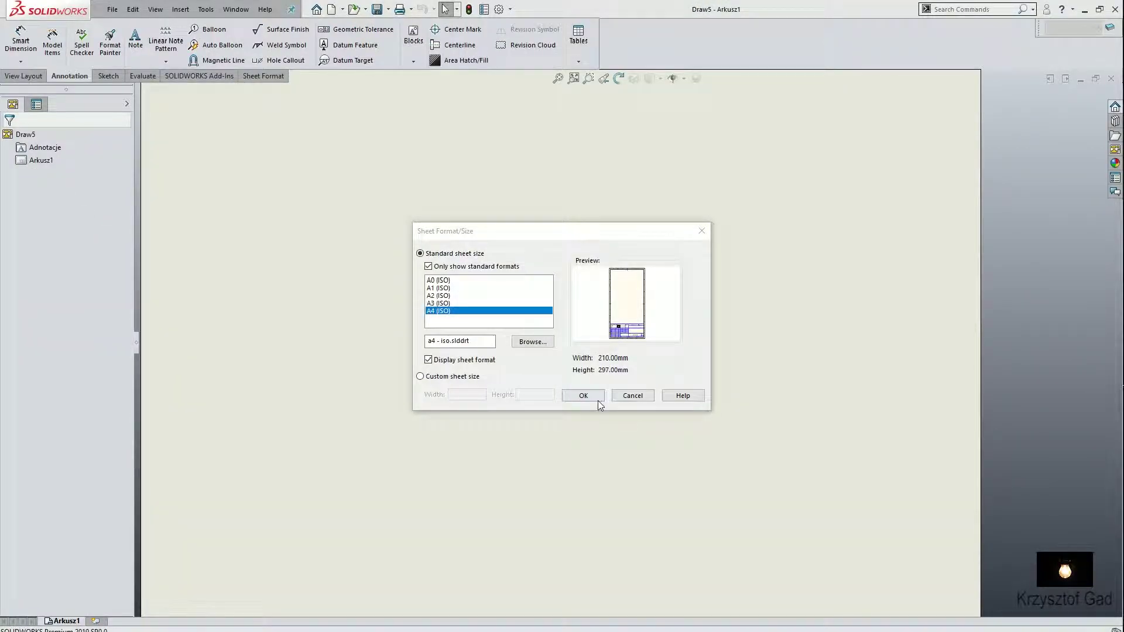
left_click(598, 399)
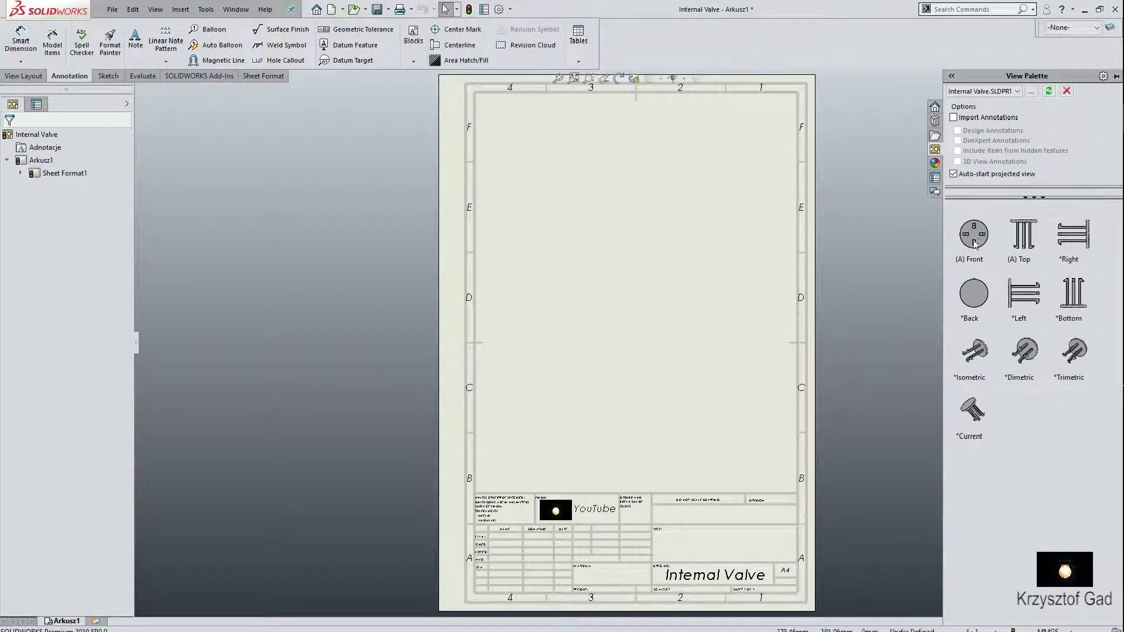
left_click_drag(974, 234, 635, 193)
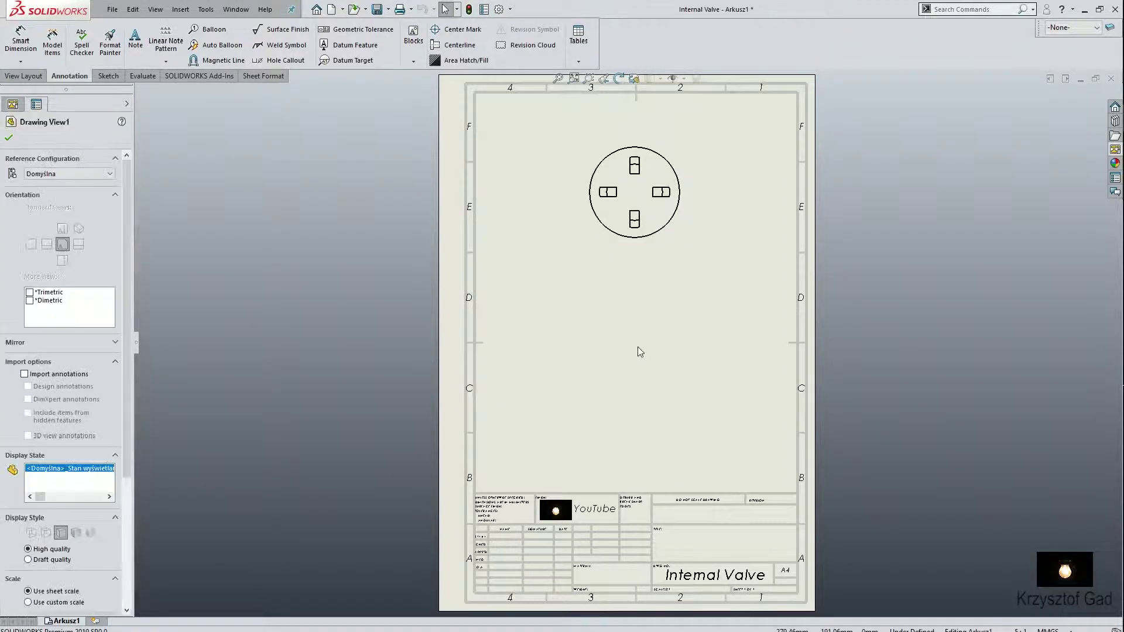
left_click(642, 372)
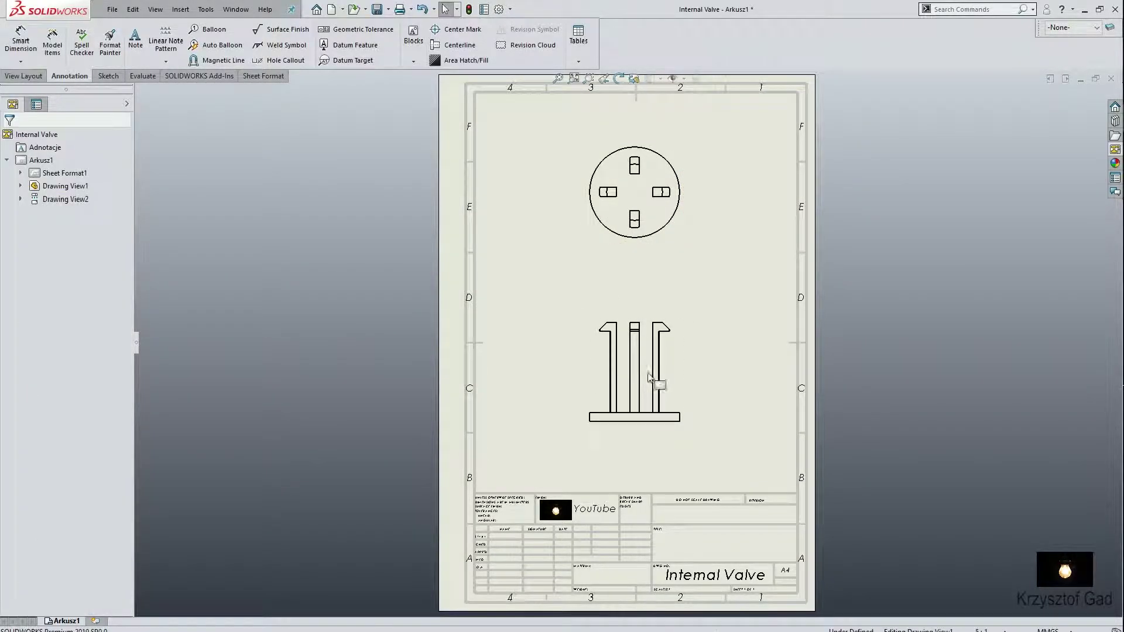
- Set the sheet's projection type to first angle in Sheet Properties
right_click(38, 160)
left_click(74, 271)
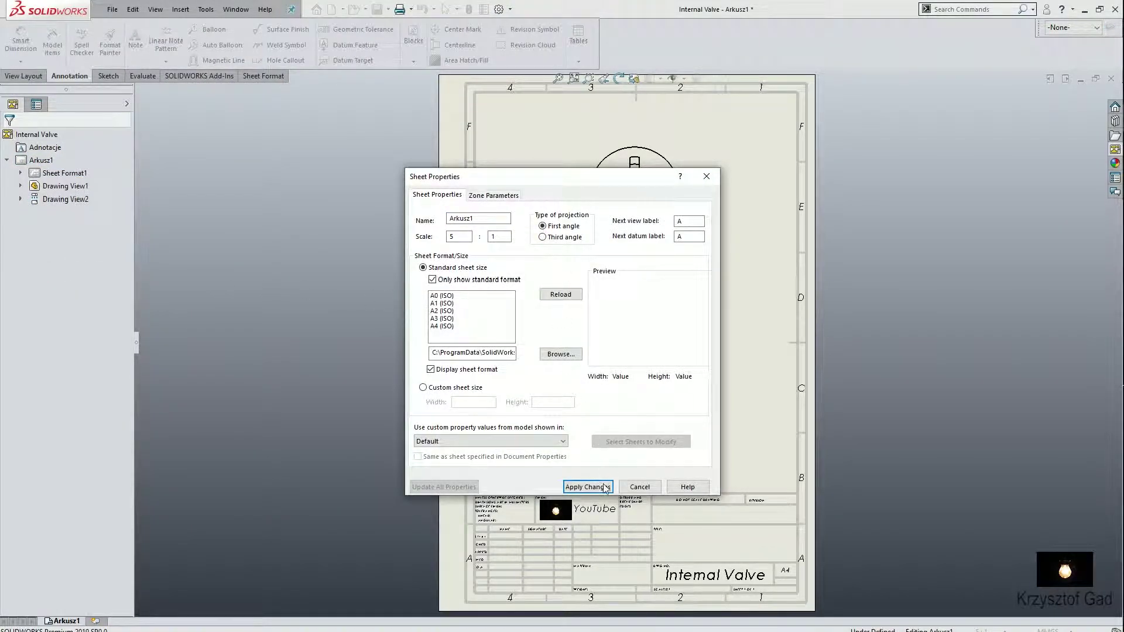
left_click(605, 487)
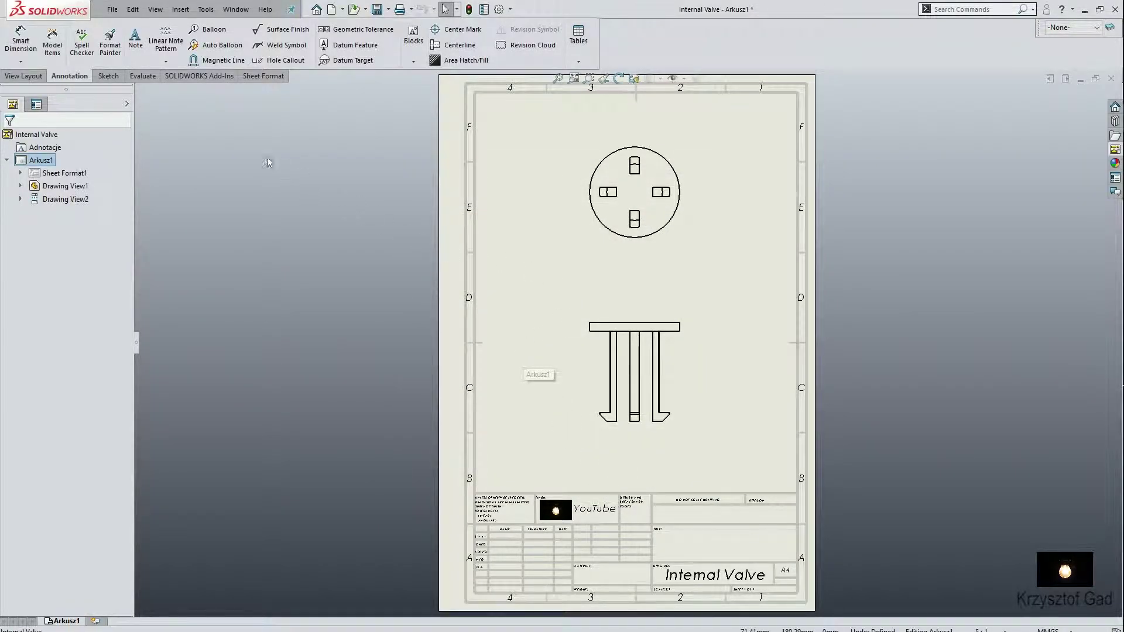
left_click(23, 76)
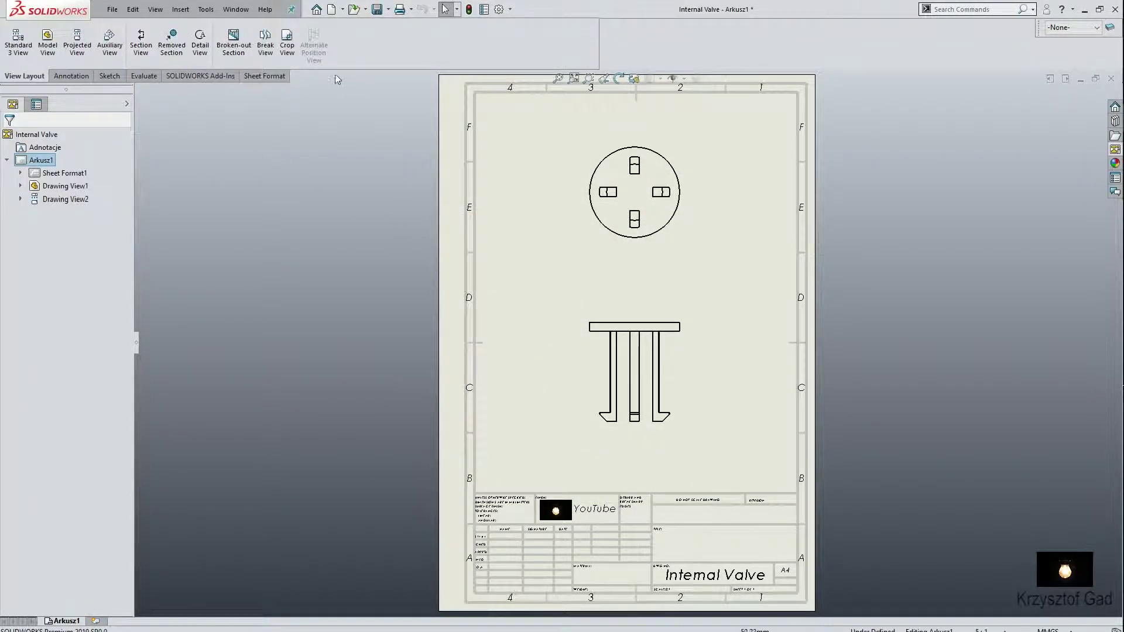
- Place a center mark with centre lines on the outer circle of the top view
left_click(78, 79)
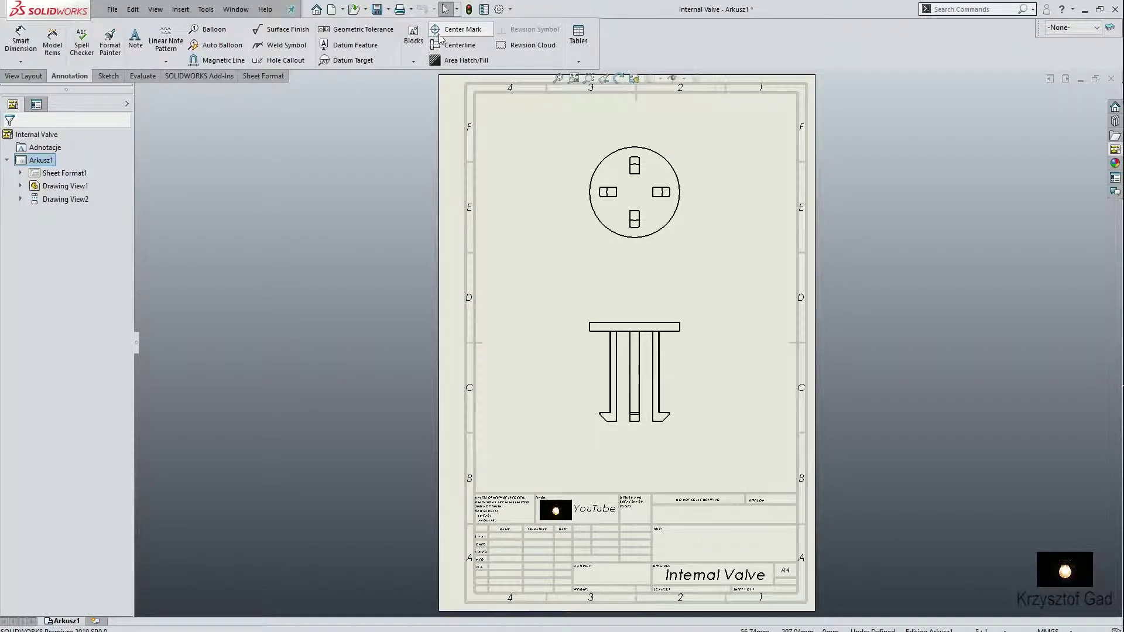
left_click(462, 30)
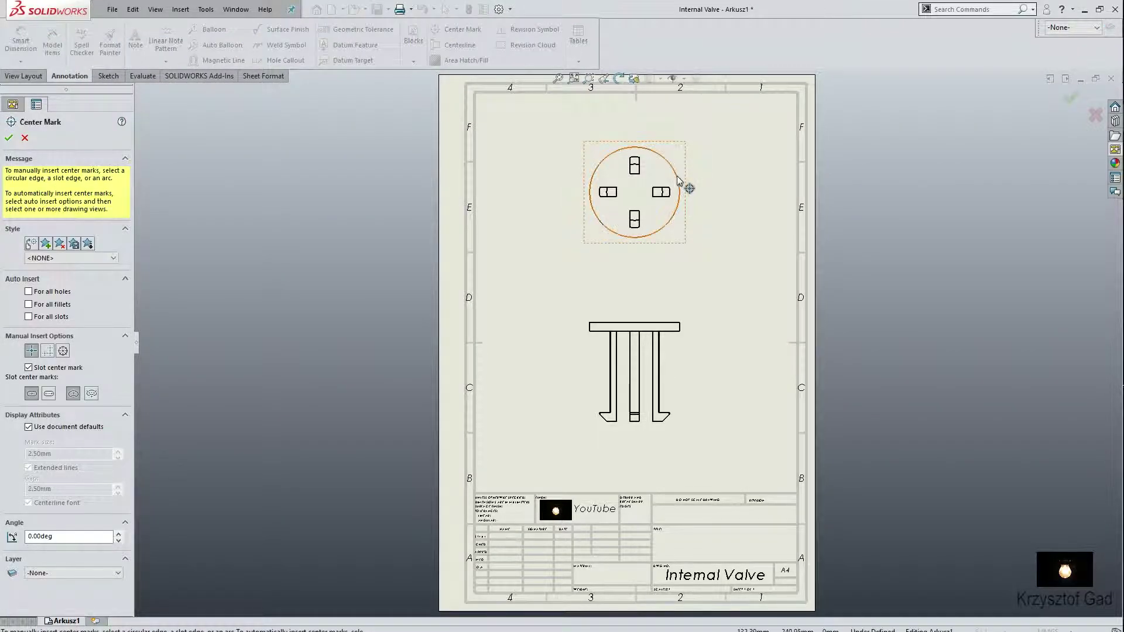
left_click(676, 180)
scroll(634, 153, "down", 4)
scroll(591, 215, "down", 2)
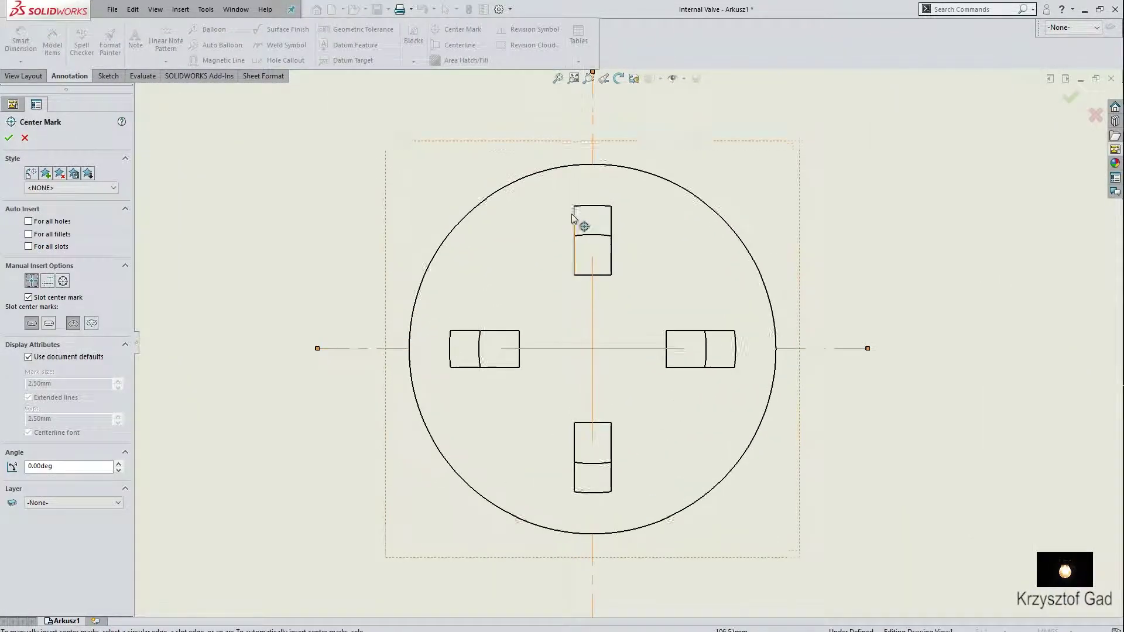
left_click(8, 138)
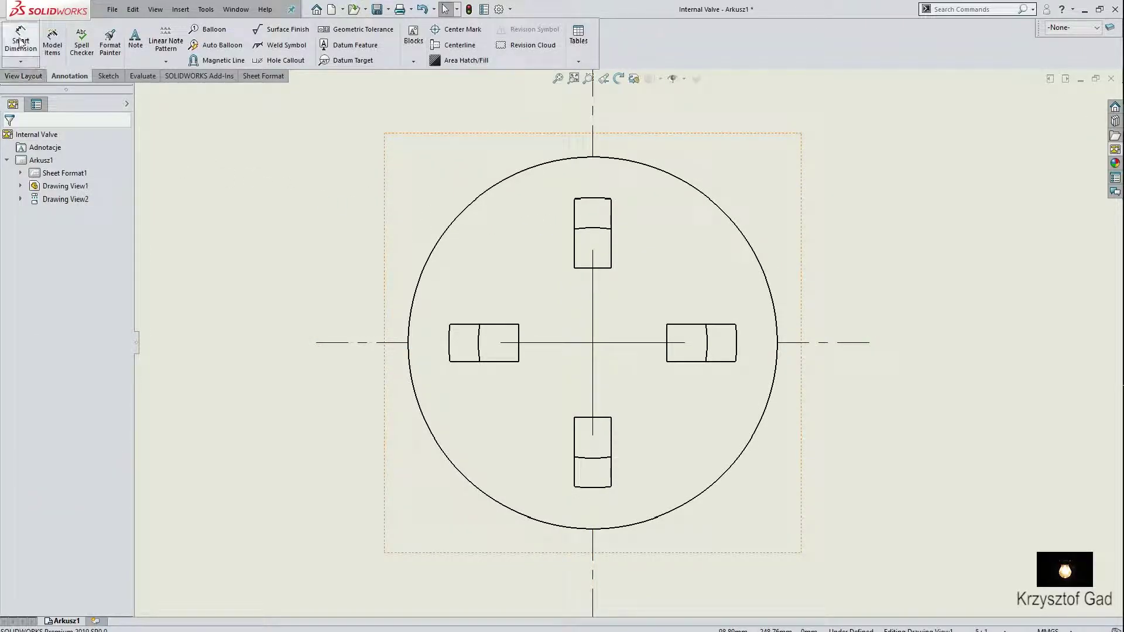
left_click(19, 40)
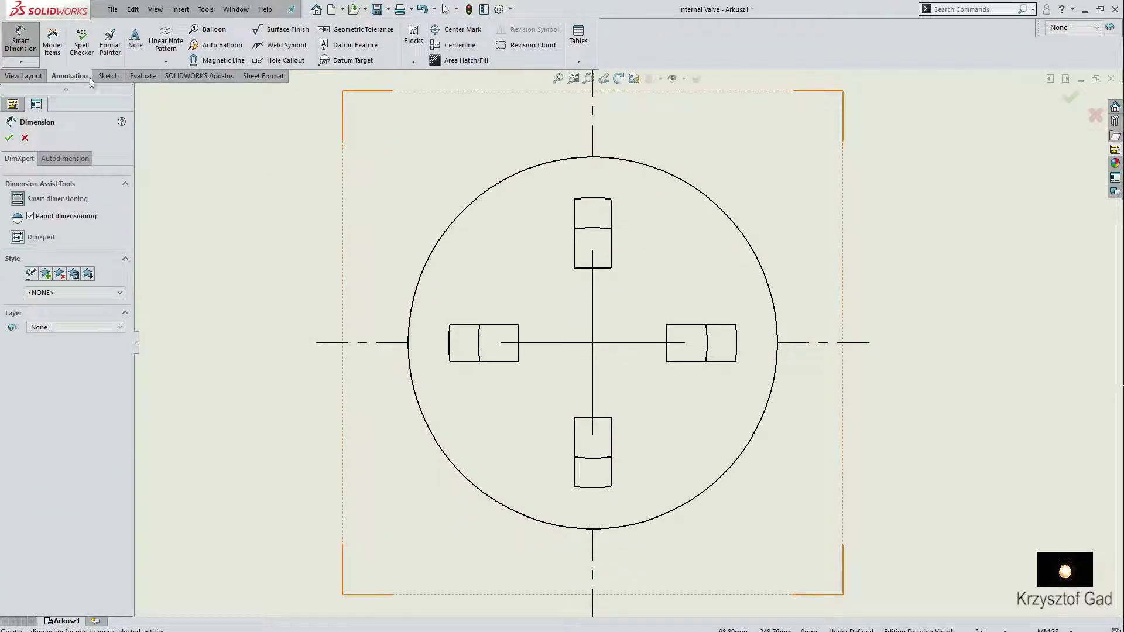
left_click(94, 76)
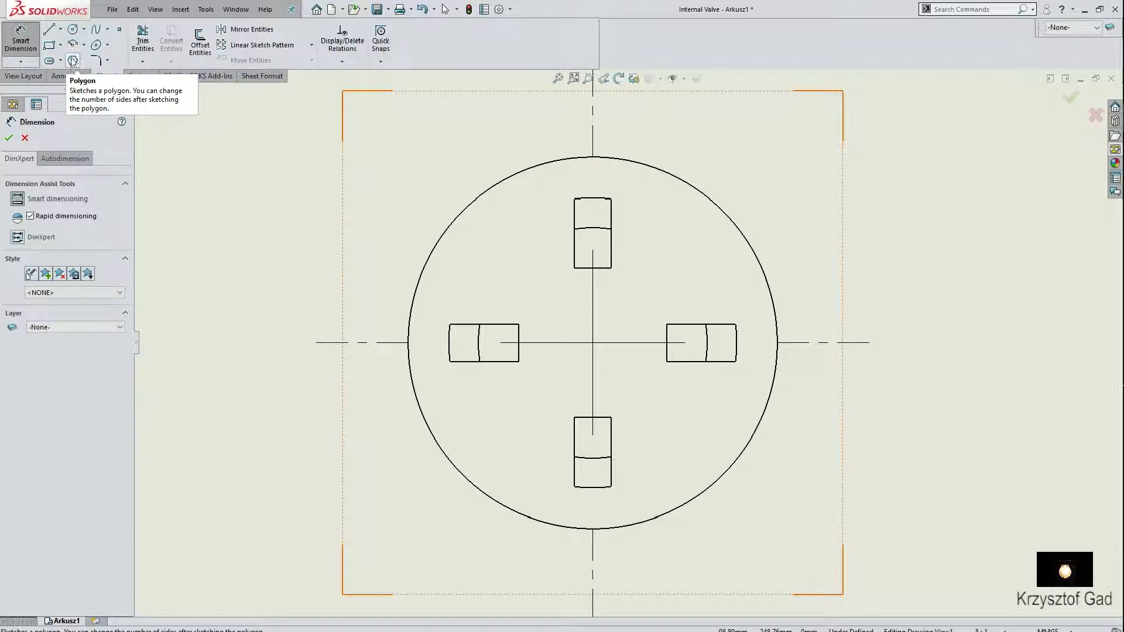
- Draw concentric construction circles of diameter 5,5 and 7,8 at the top view's centre
left_click(73, 30)
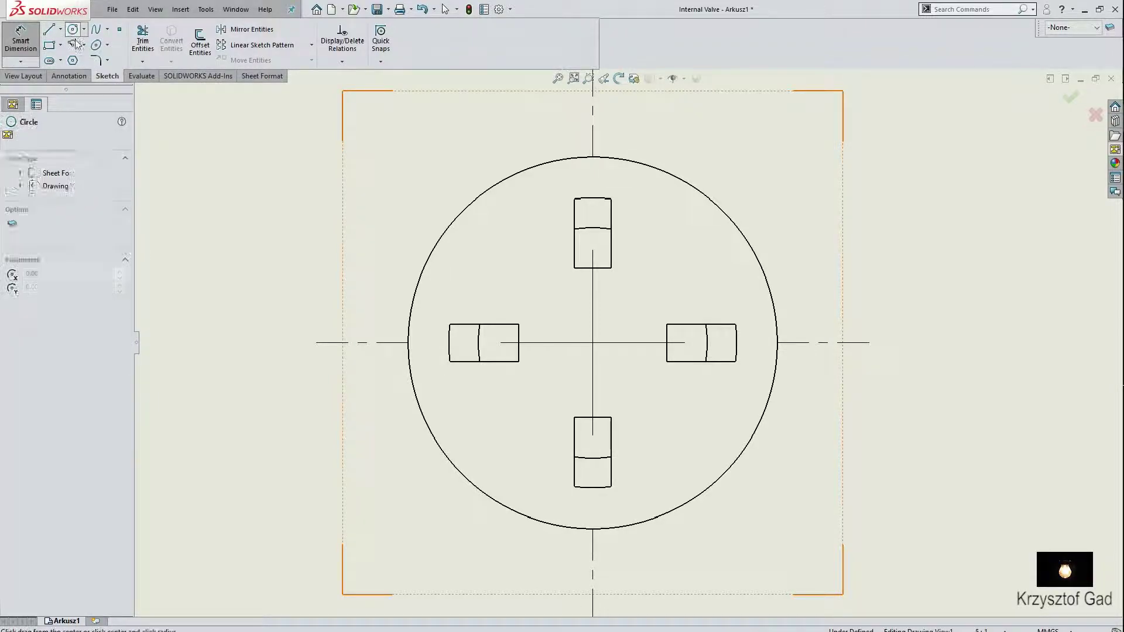
left_click(592, 342)
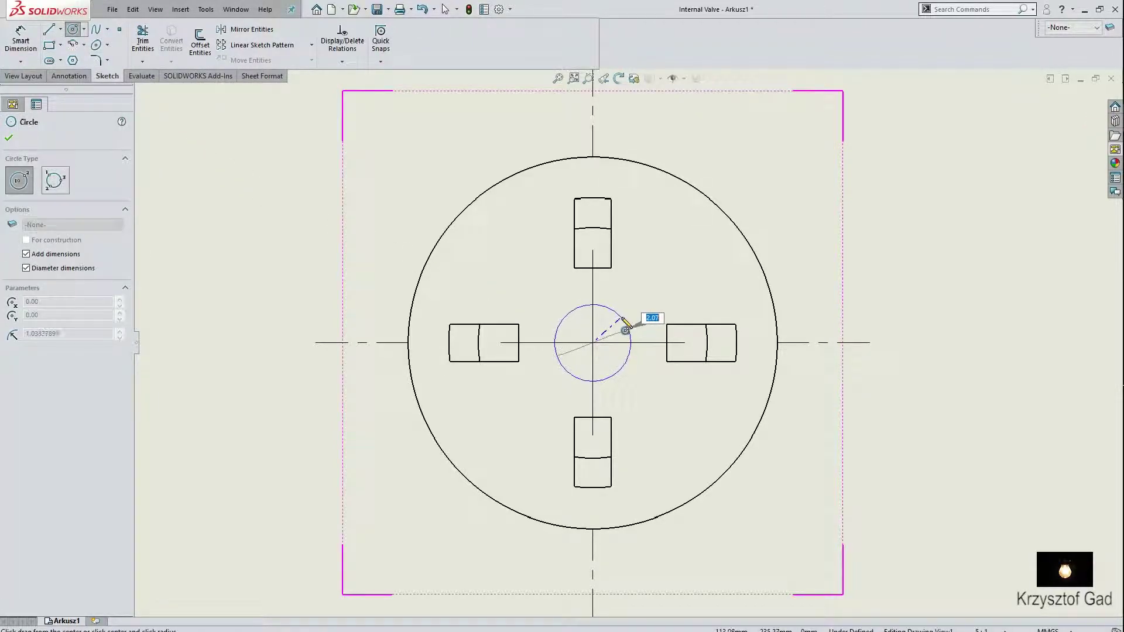
type("5,5")
key("Return")
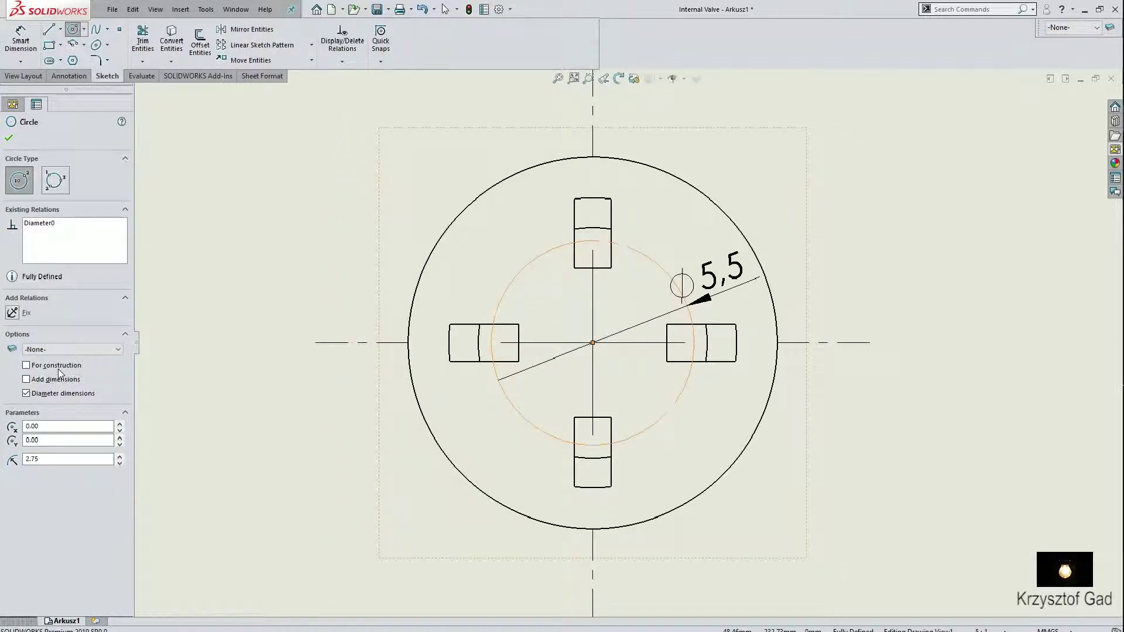
left_click(593, 343)
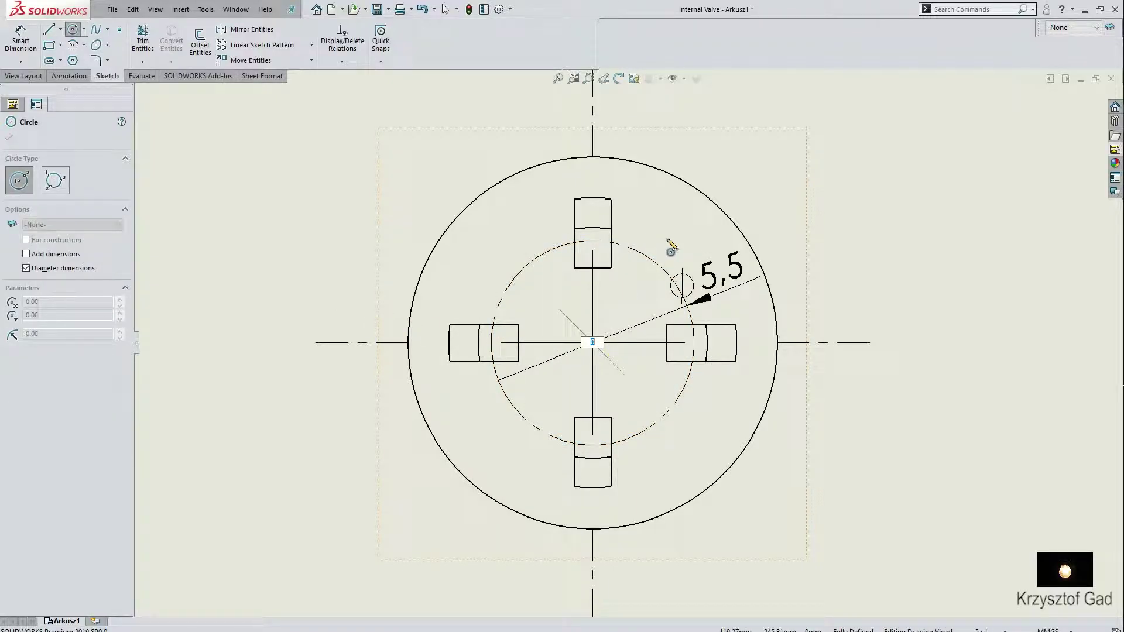
key("Return")
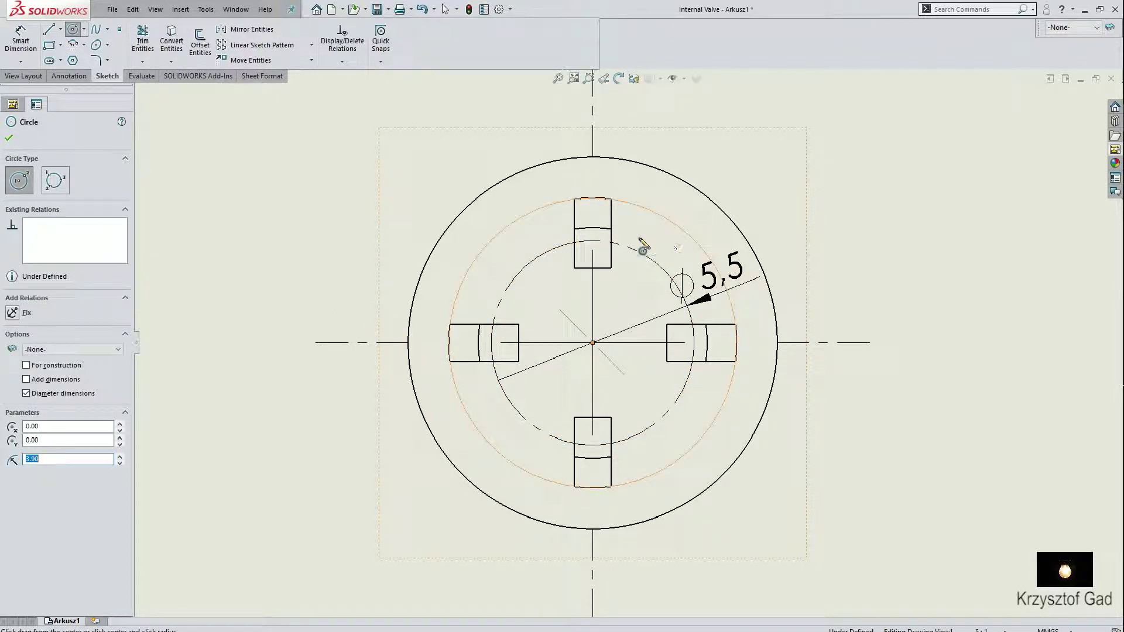
left_click(56, 365)
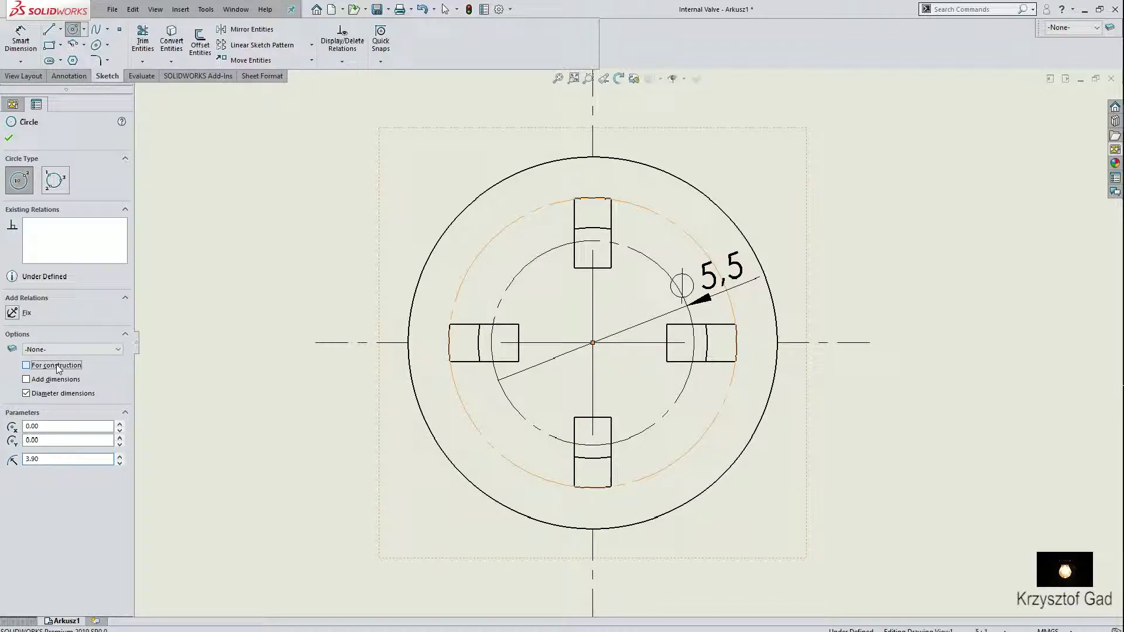
left_click(8, 138)
key("Escape")
left_click(701, 301)
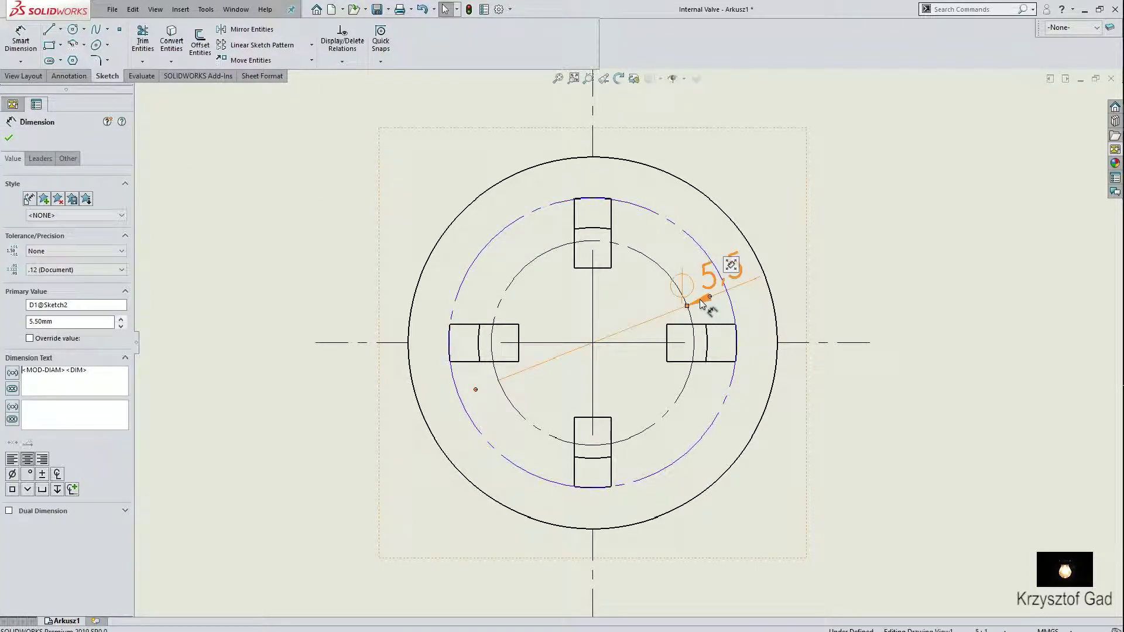
key("Delete")
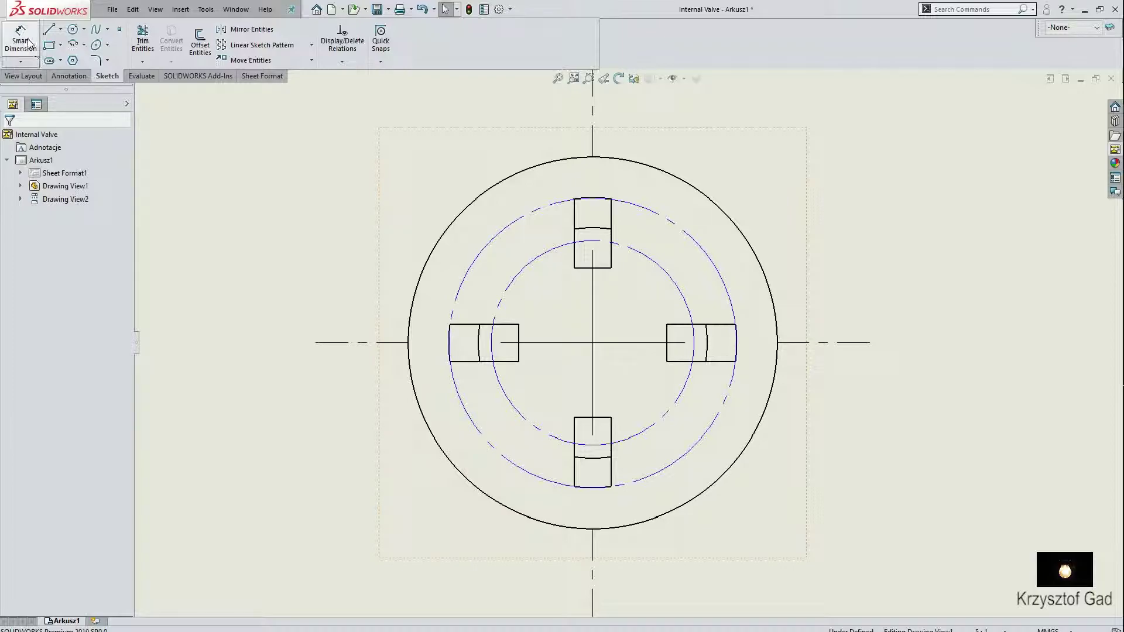
- Dimension the outer and inner construction circles as Ø7.8 and Ø5.5
left_click(21, 39)
left_click(673, 222)
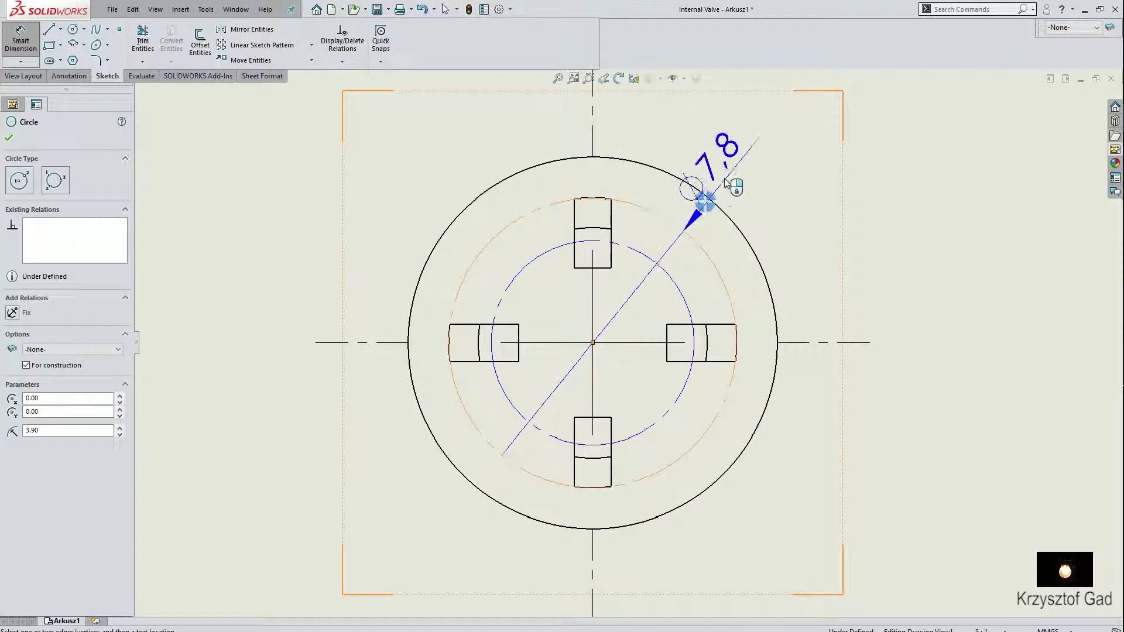
left_click(742, 163)
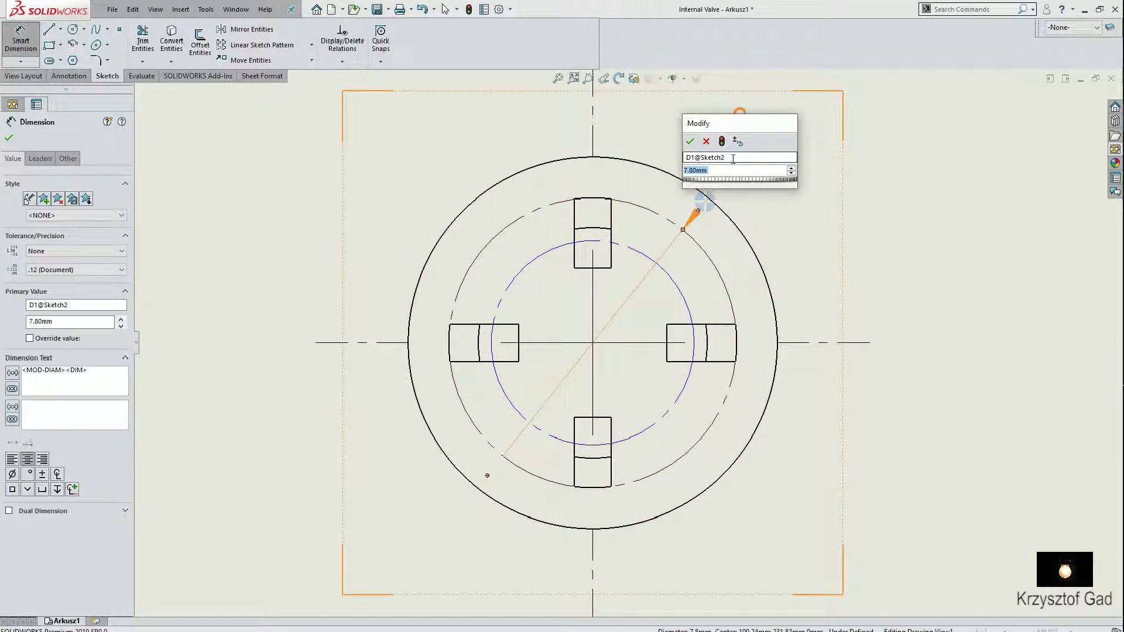
left_click(691, 142)
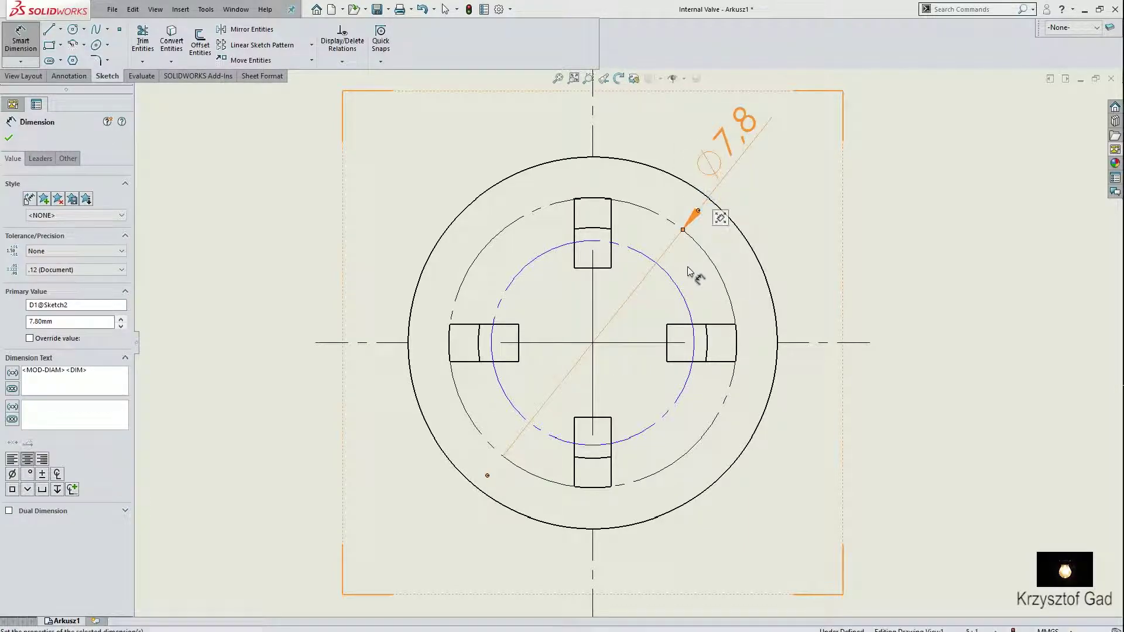
left_click(743, 283)
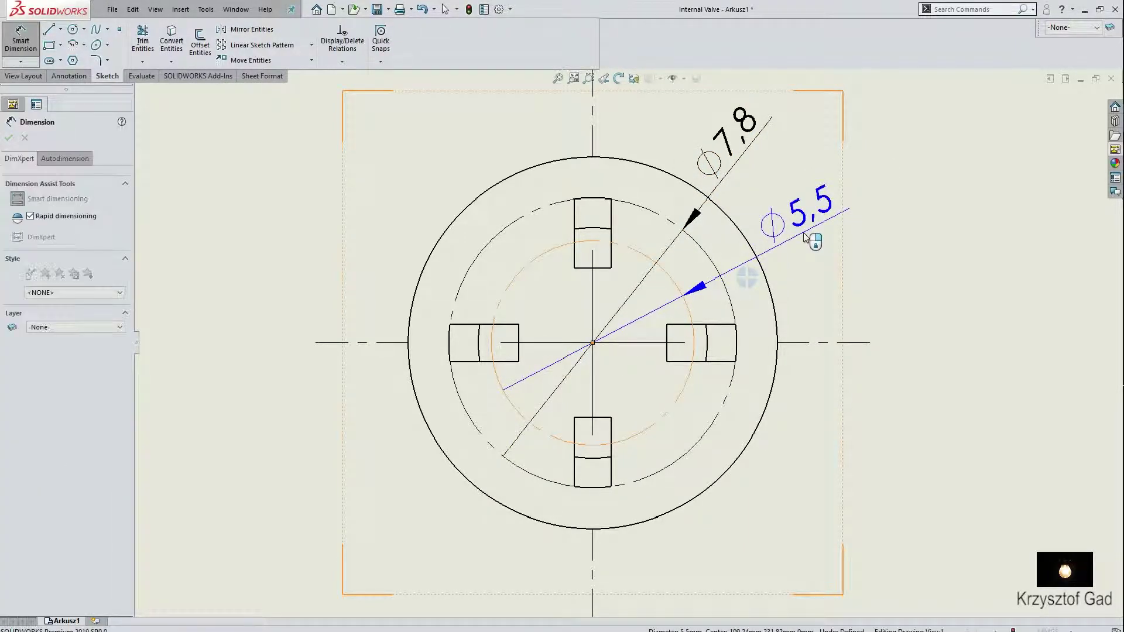
left_click(804, 233)
left_click(754, 216)
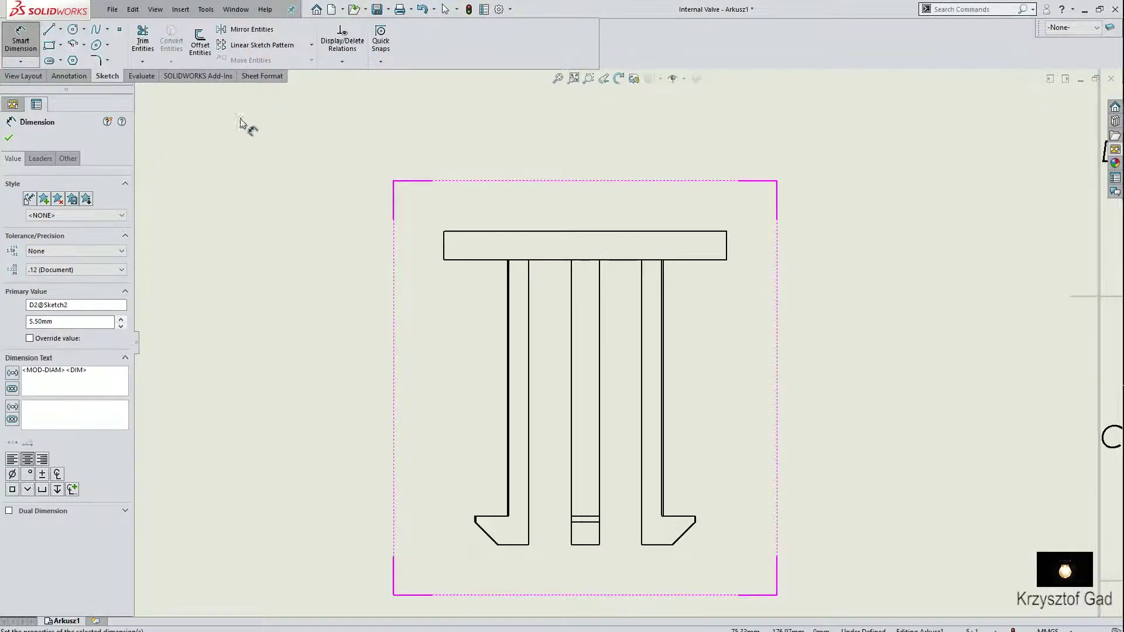
- Add a vertical centerline between the two side edges of the projected view
left_click(9, 136)
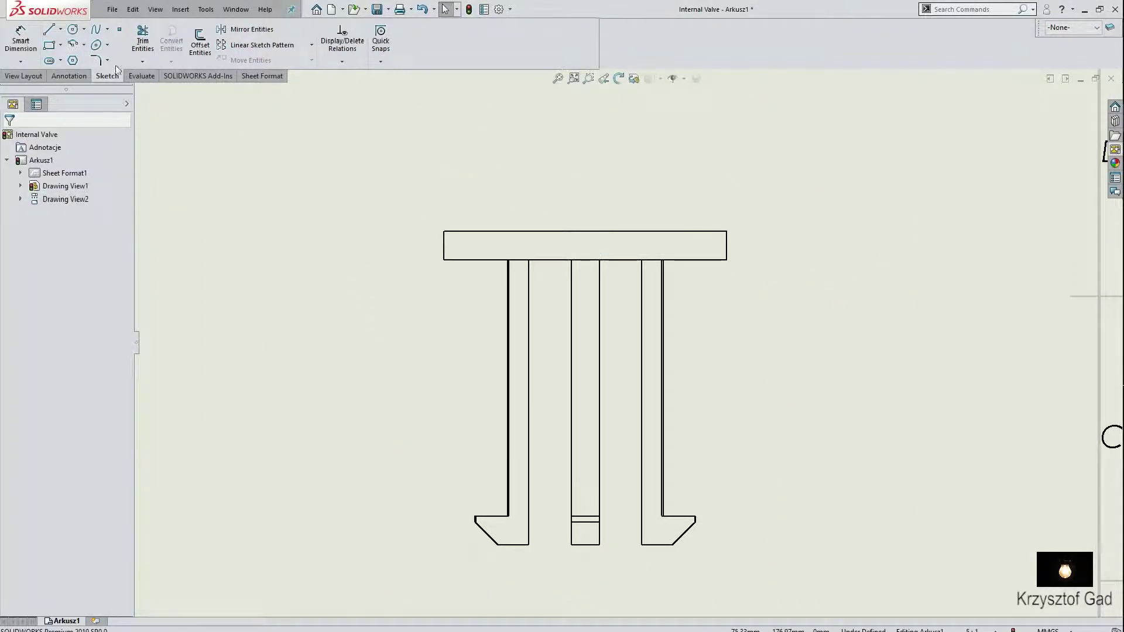
left_click(70, 76)
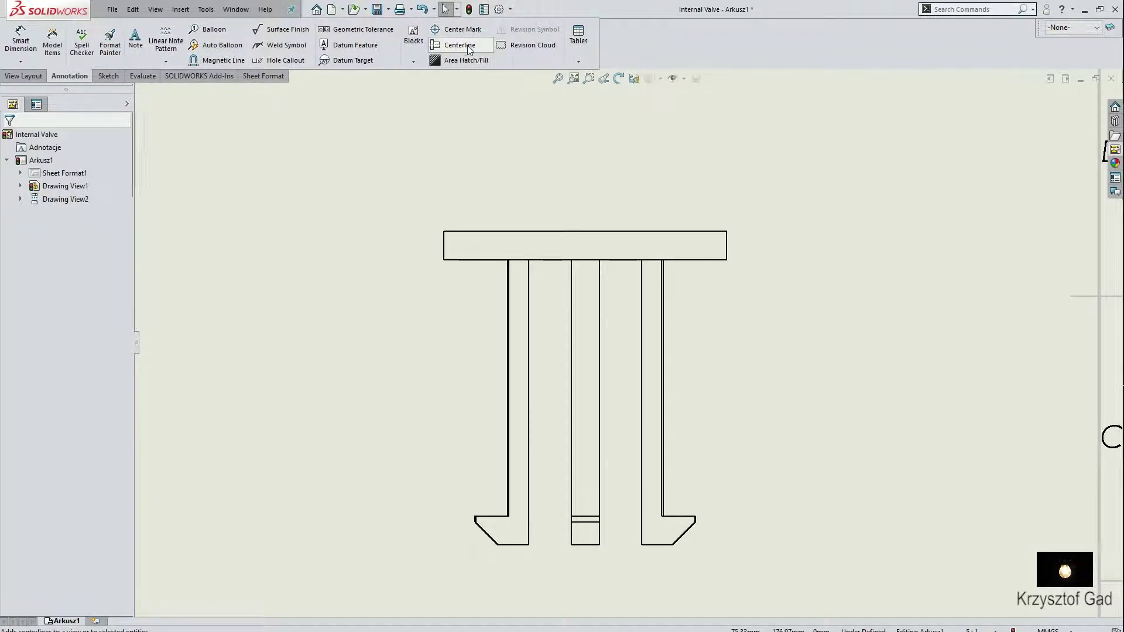
left_click(460, 45)
left_click(445, 250)
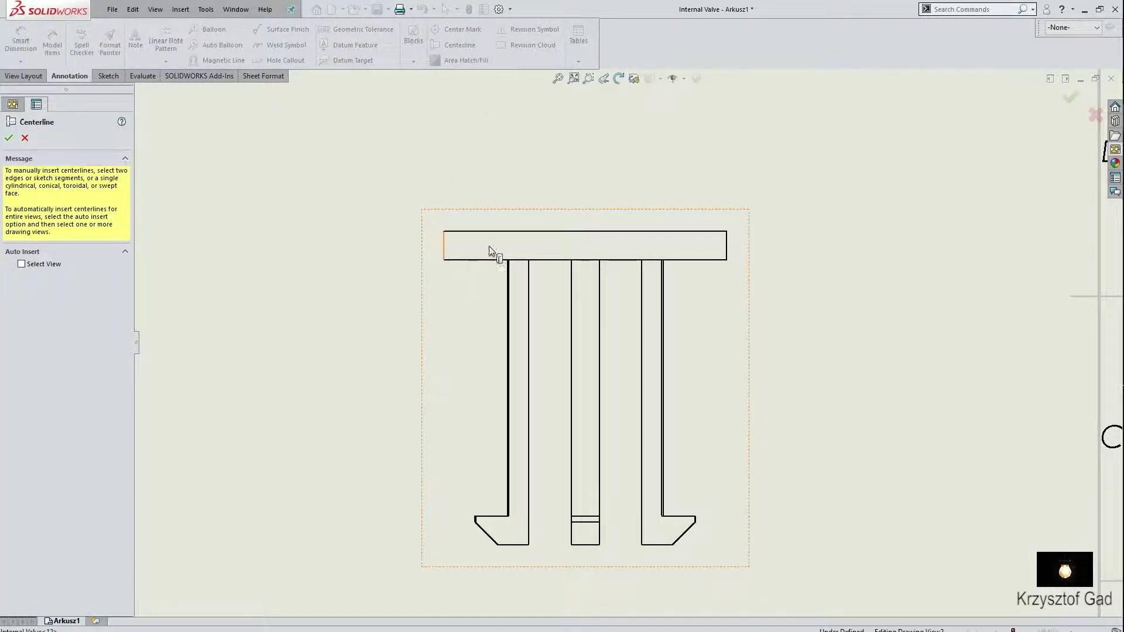
left_click(585, 272)
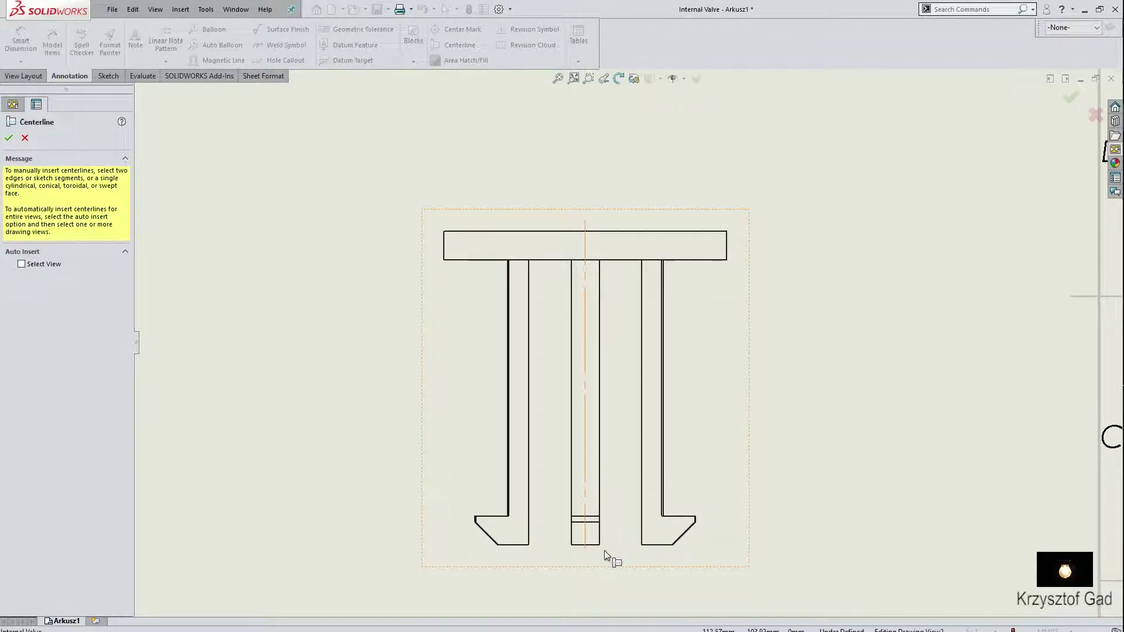
left_click(8, 138)
left_click(21, 41)
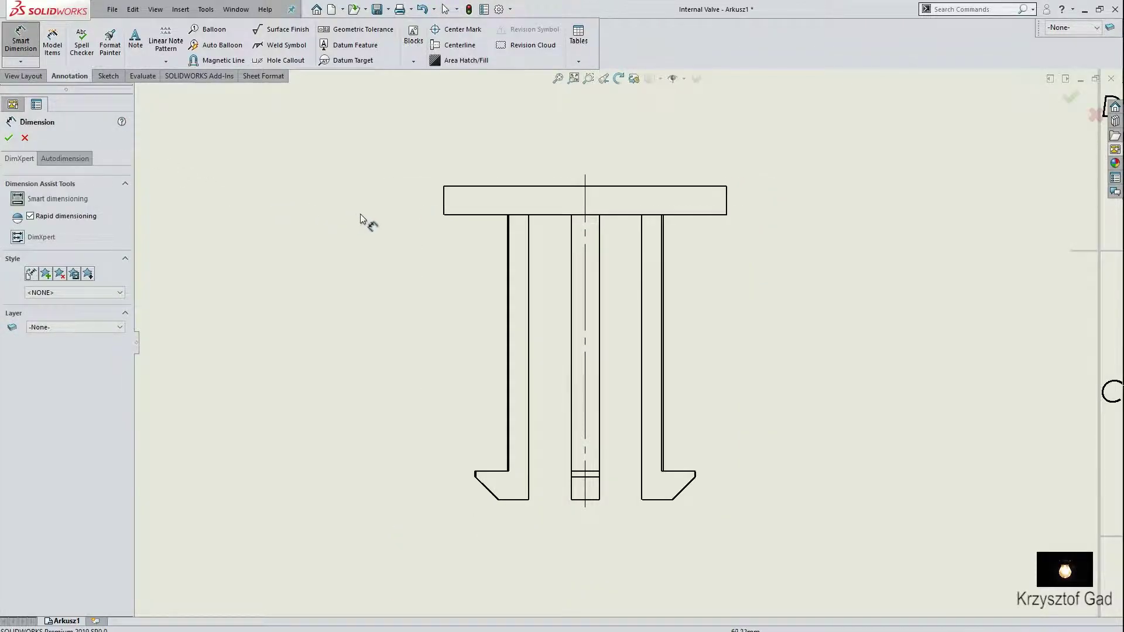
- Dimension the 2 offset, Ø10 plate width, 1 mm plate thickness and 1 mm chamfer height
scroll(476, 220, "down", 1)
scroll(515, 244, "down", 2)
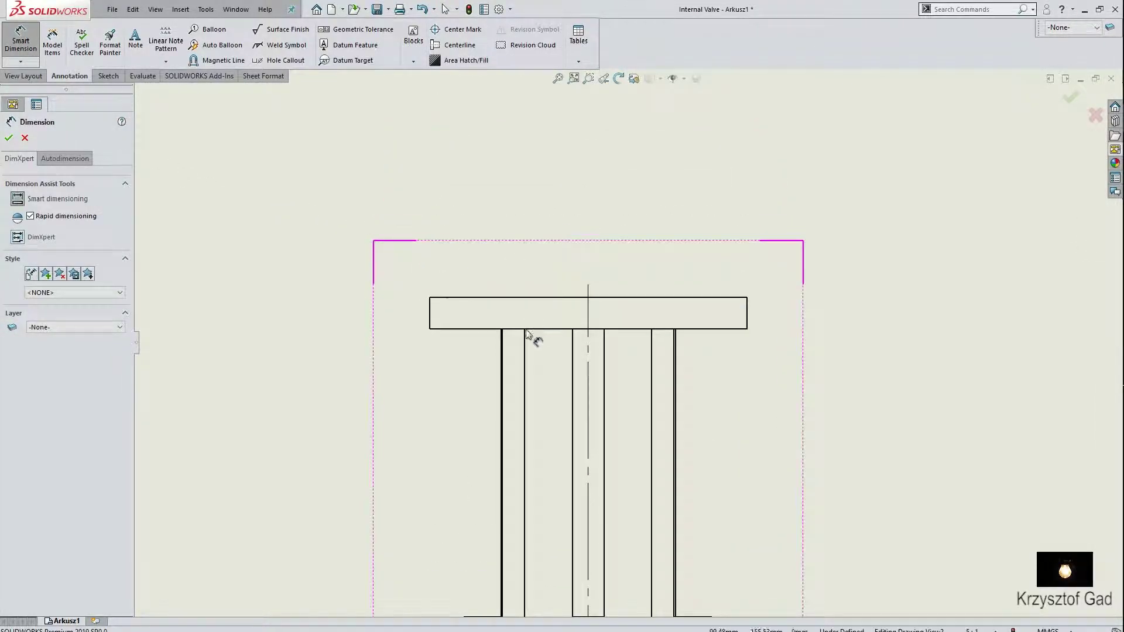
left_click(526, 349)
left_click(588, 362)
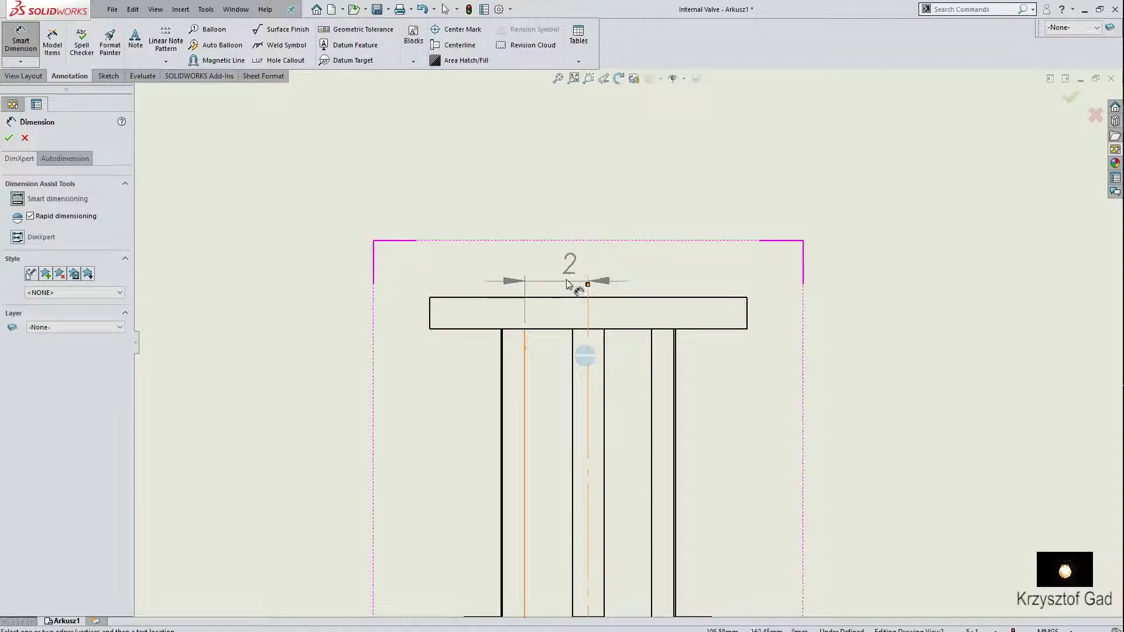
left_click(553, 270)
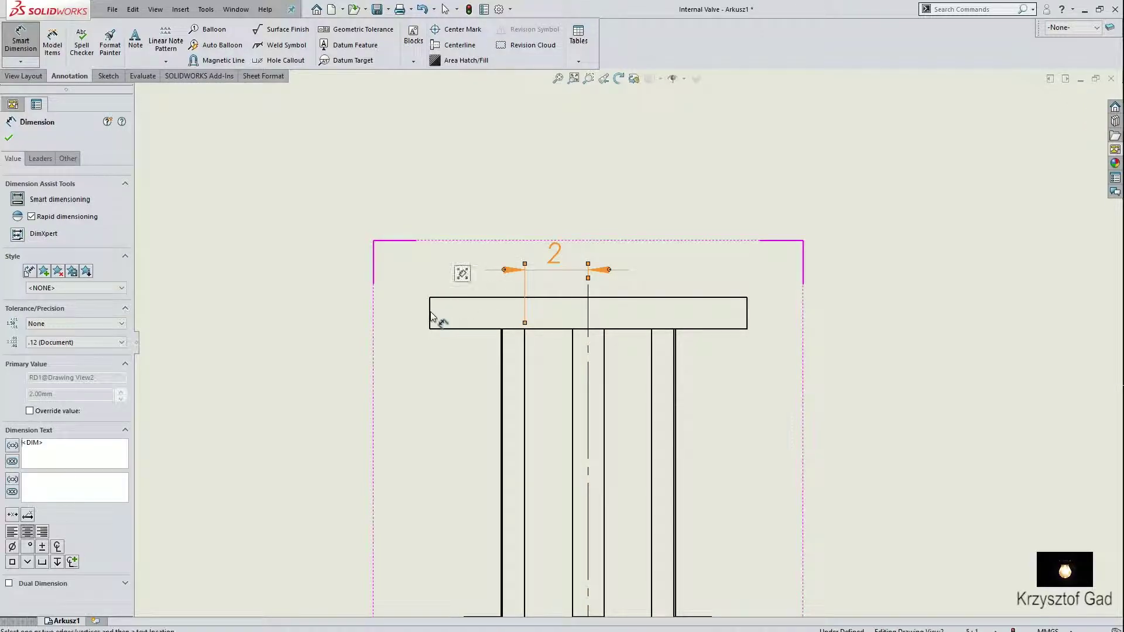
left_click(444, 298)
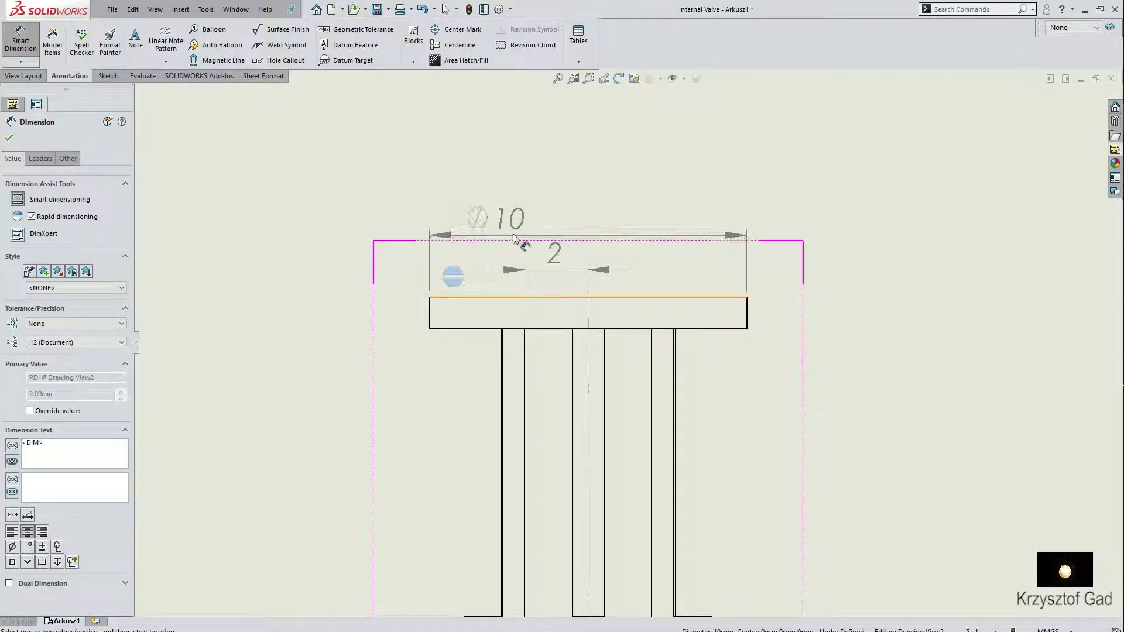
left_click(568, 227)
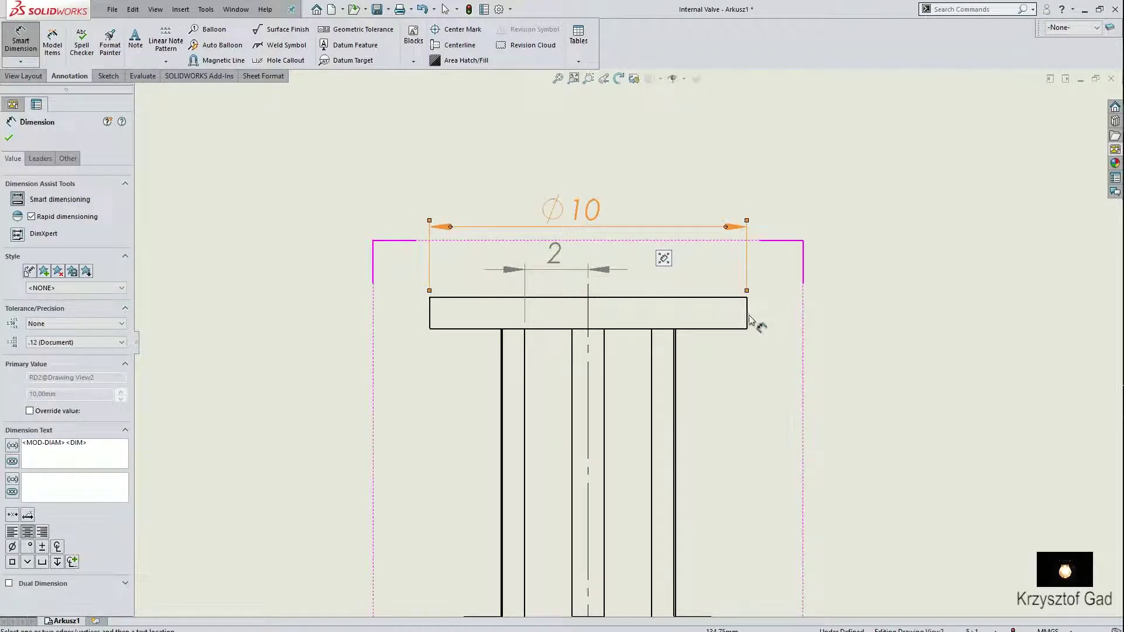
left_click(754, 321)
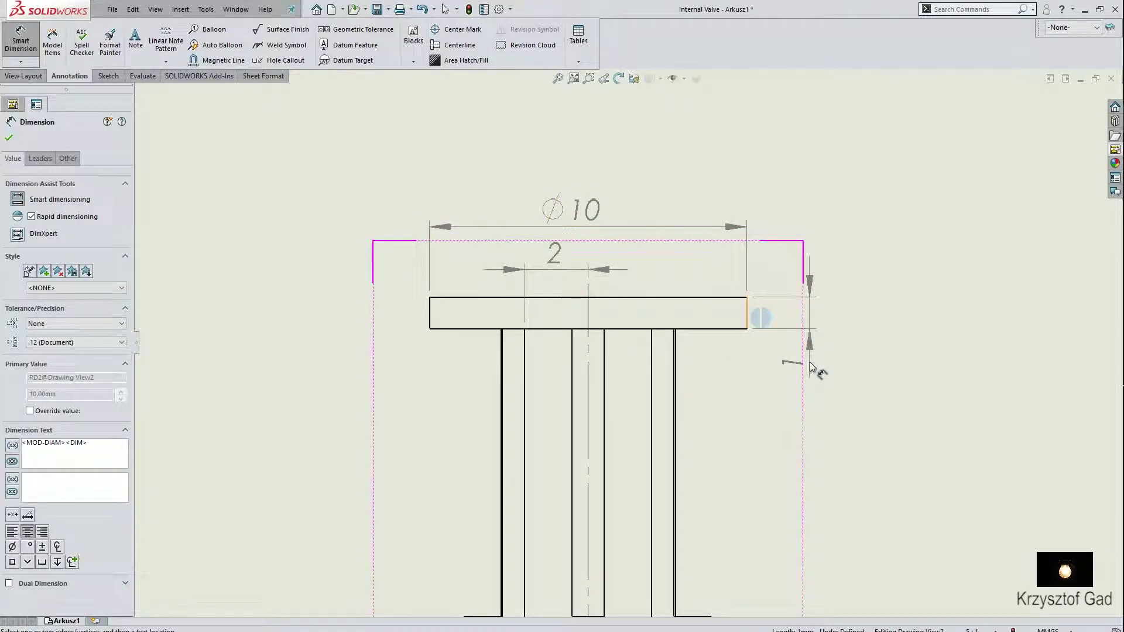
left_click(814, 368)
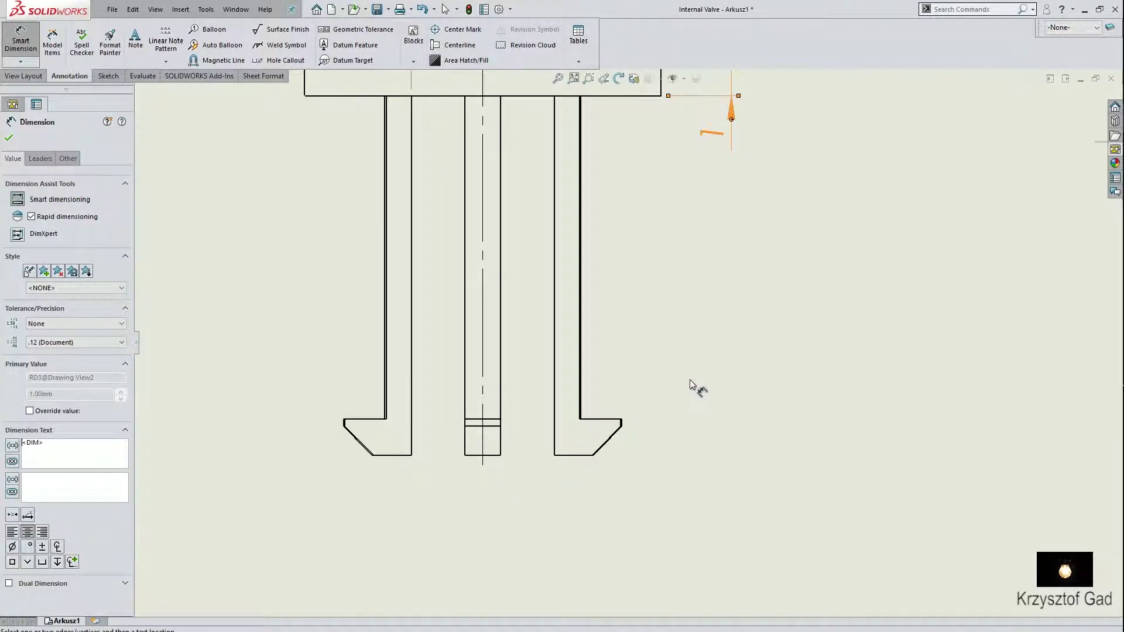
left_click(553, 429)
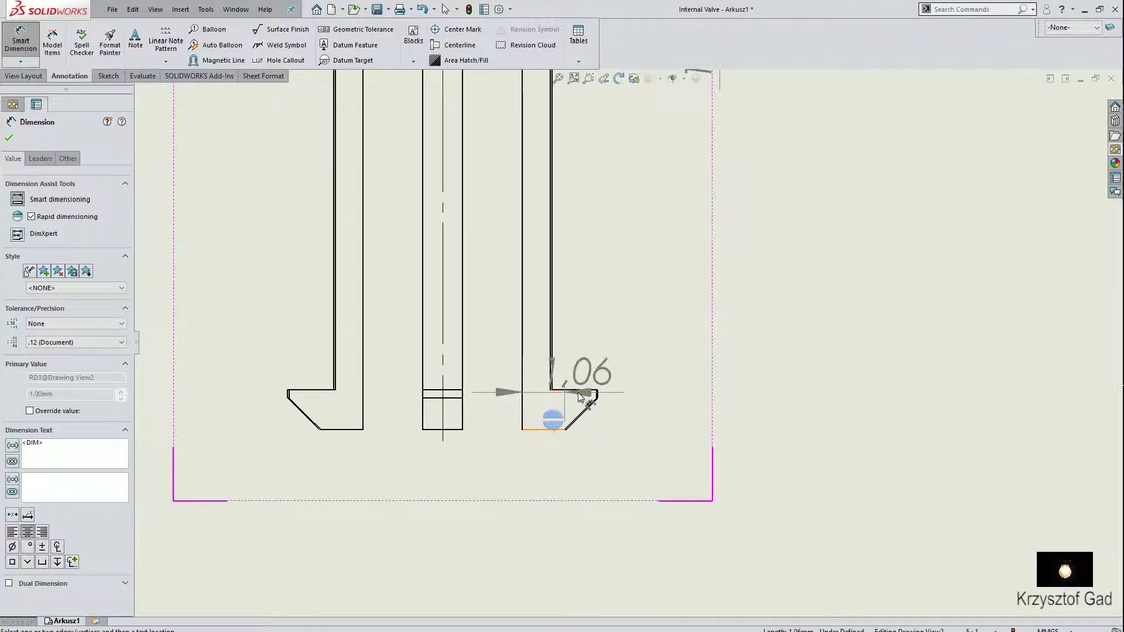
left_click(571, 421)
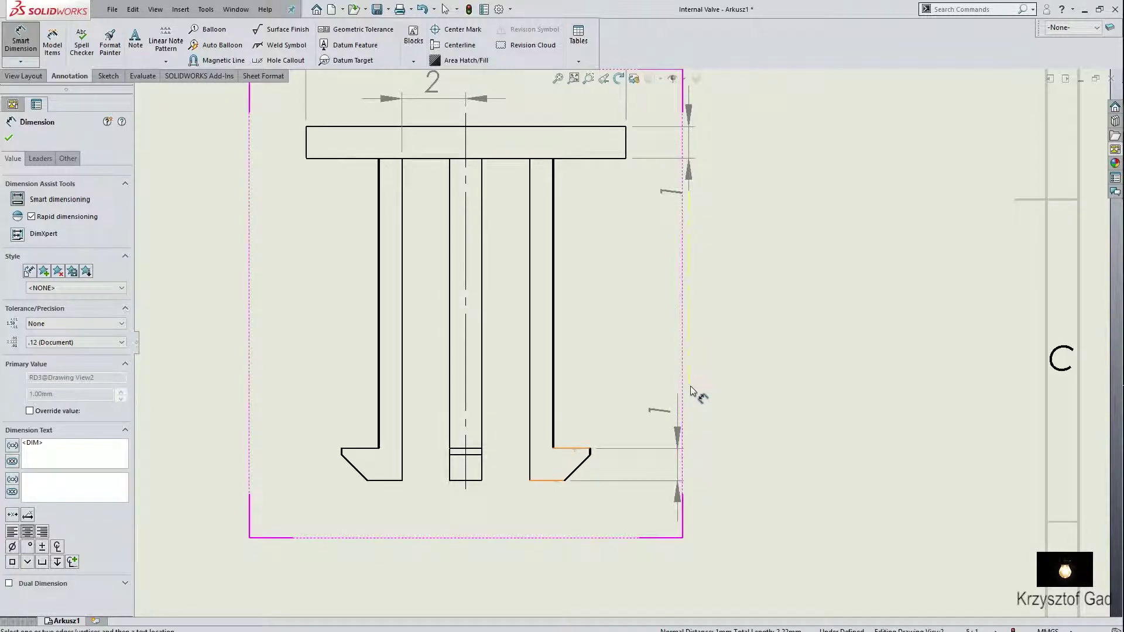
left_click(690, 384)
- Add the 11 overall height, 1 shaft width and 5,5 leg spacing dimensions
left_click(547, 481)
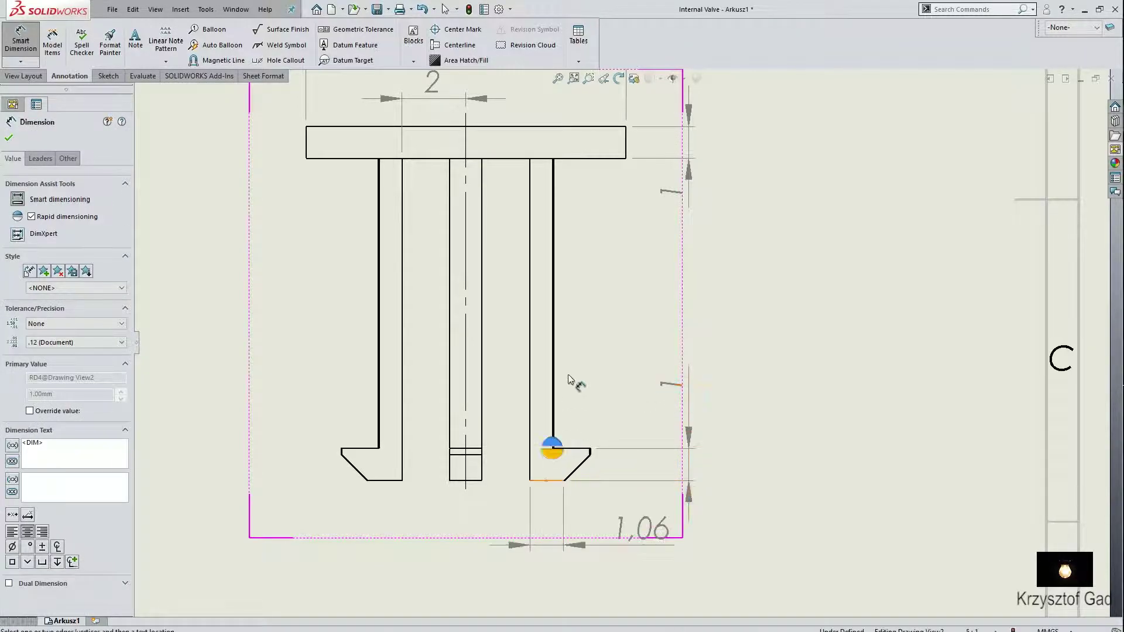
left_click(585, 127)
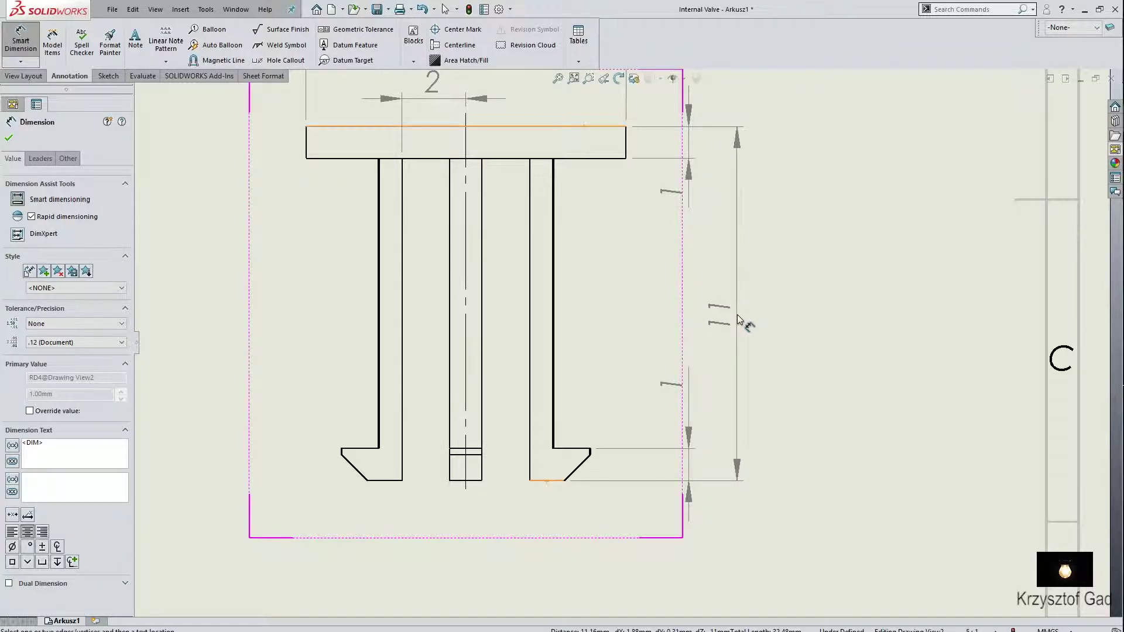
left_click(744, 322)
scroll(606, 422, "down", 2)
scroll(608, 429, "down", 2)
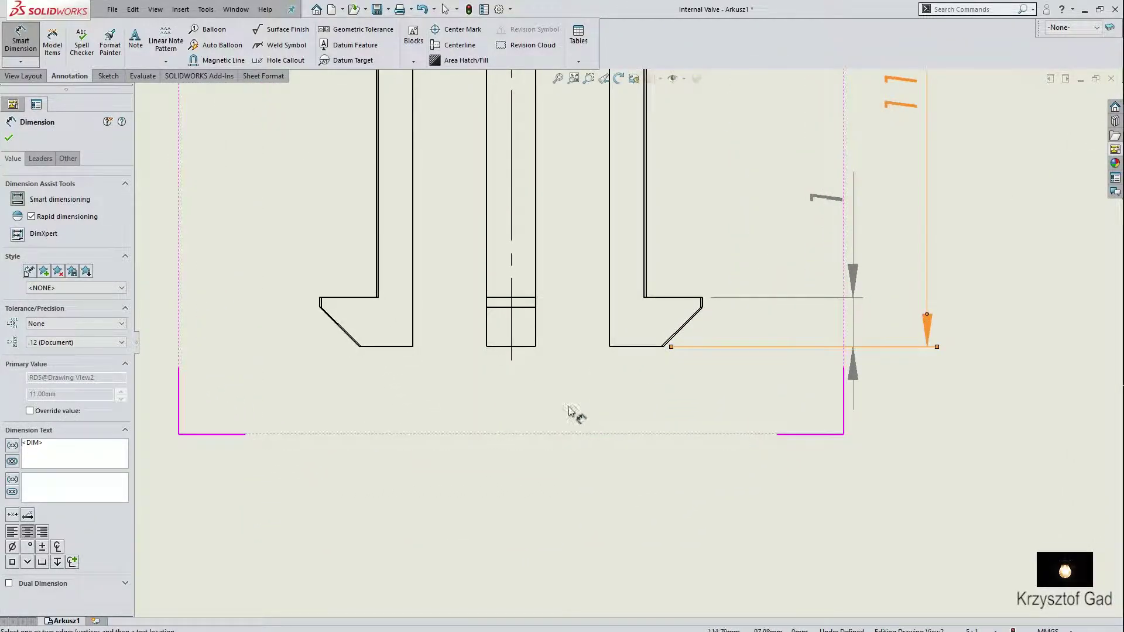
scroll(577, 417, "down", 1)
left_click(543, 337)
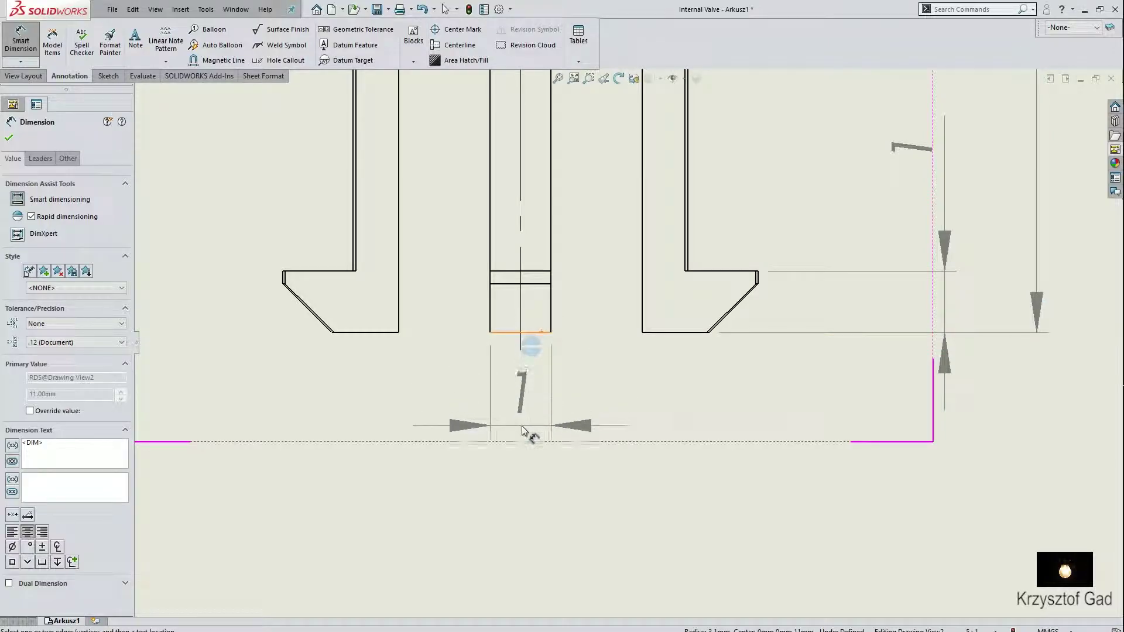
left_click(520, 425)
scroll(528, 345, "up", 1)
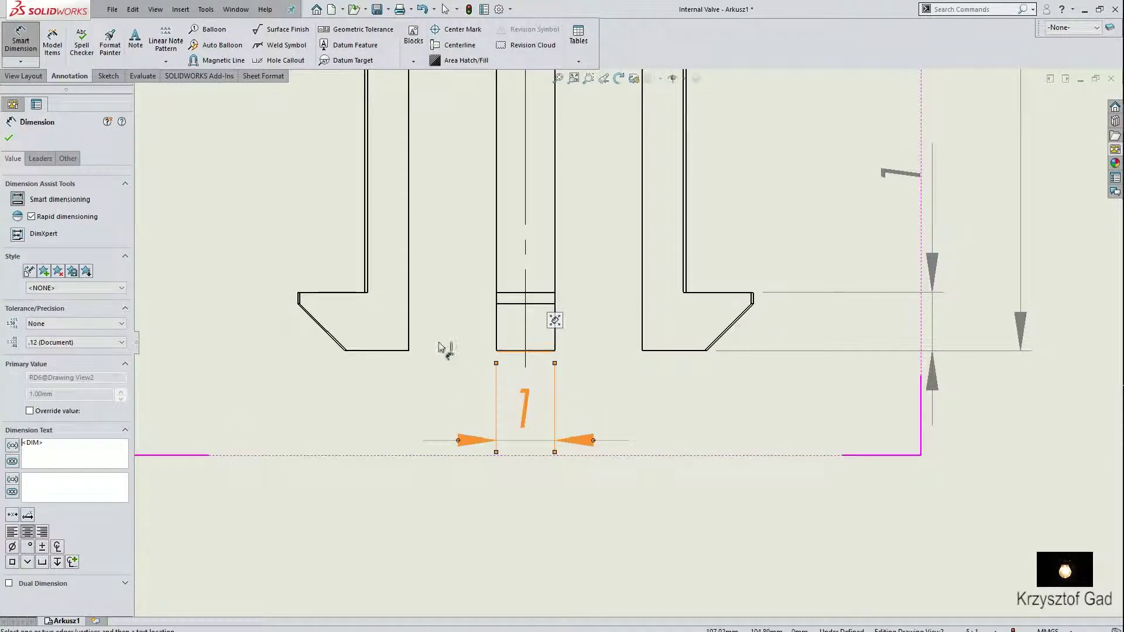
left_click(366, 290)
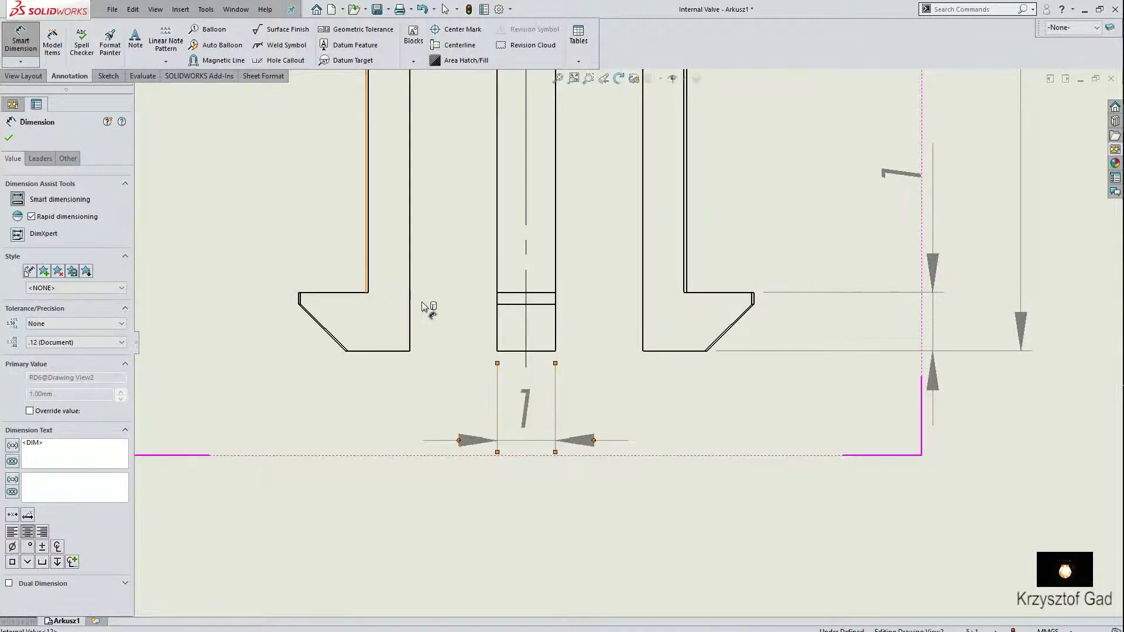
left_click(690, 291)
scroll(527, 410, "up", 1)
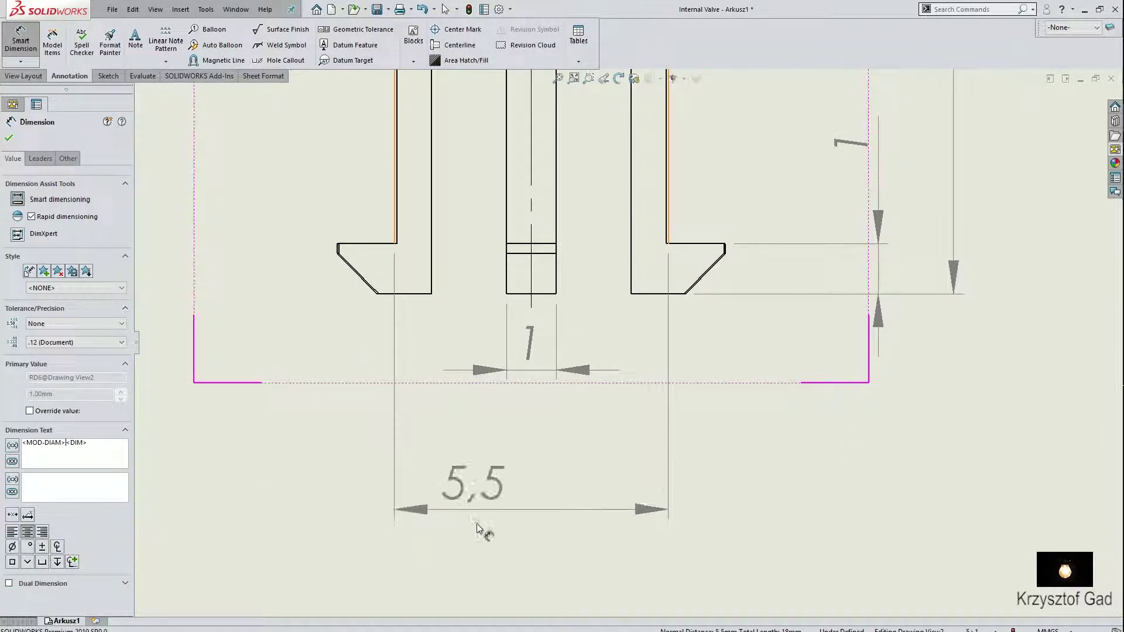
- Place the 5,5 and 7,8 widths below the part, both with a diameter symbol
left_click(526, 539)
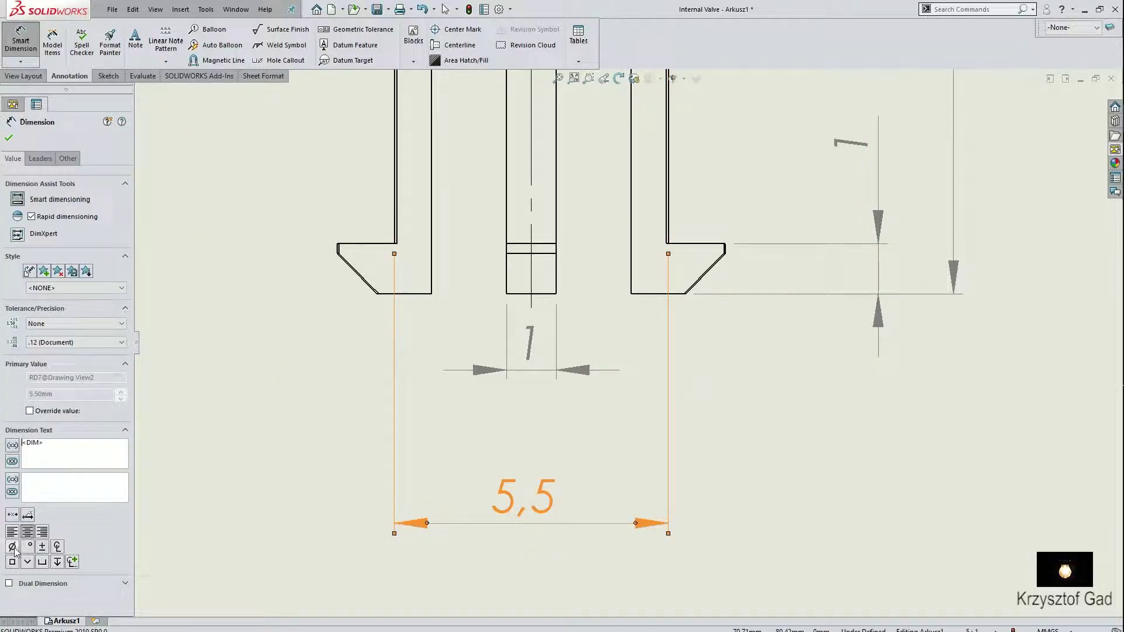
left_click(12, 546)
scroll(341, 393, "down", 3)
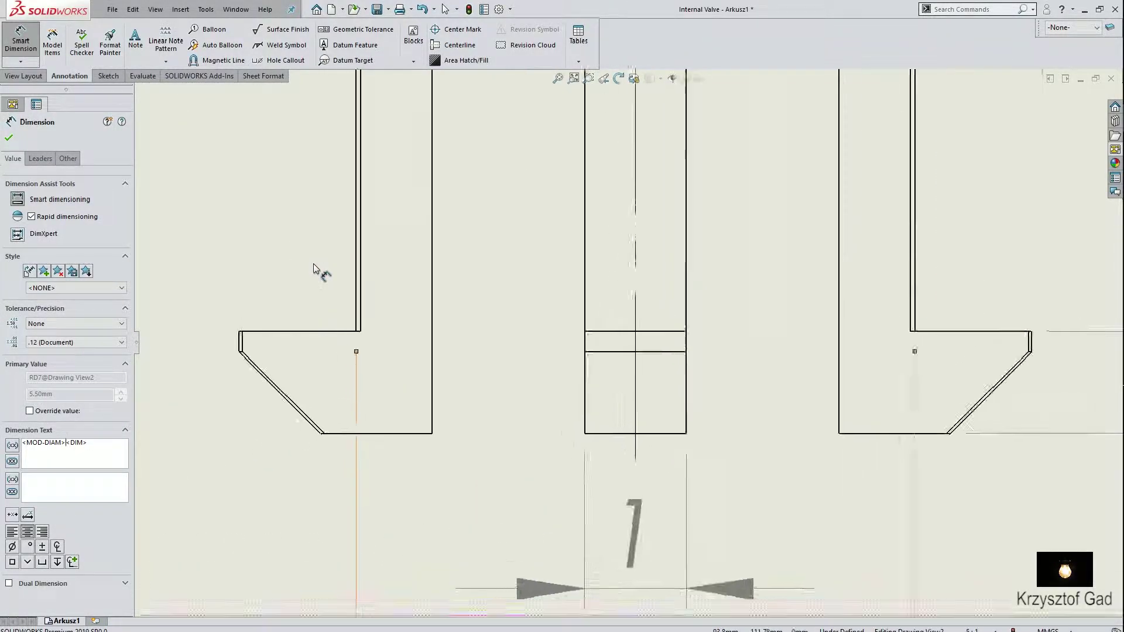
scroll(300, 403, "down", 3)
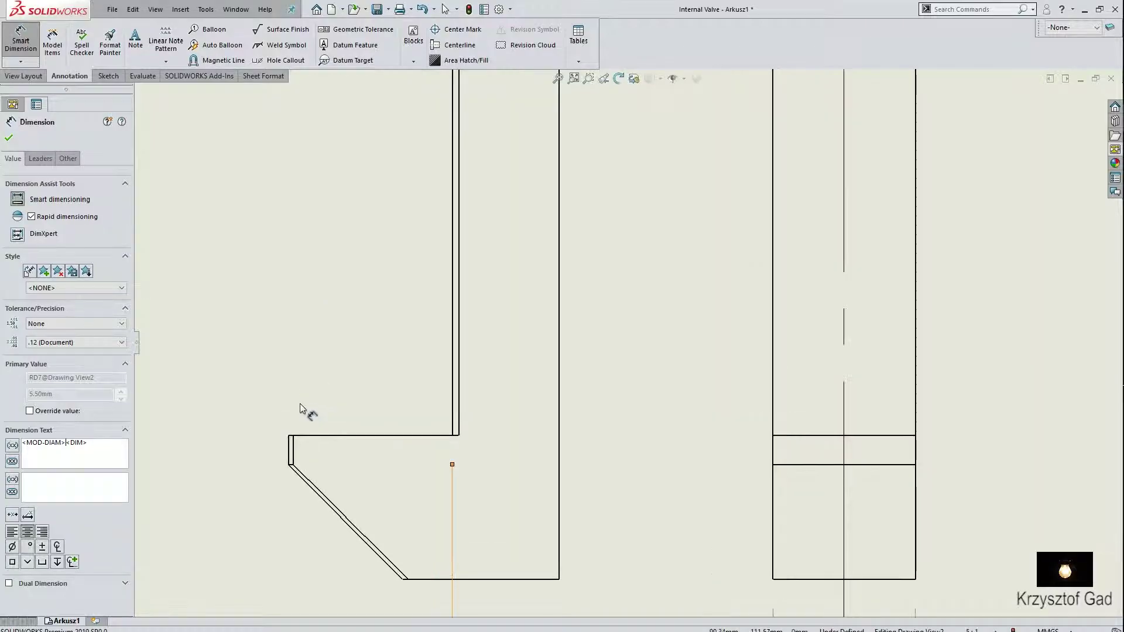
left_click(289, 454)
scroll(701, 422, "up", 2)
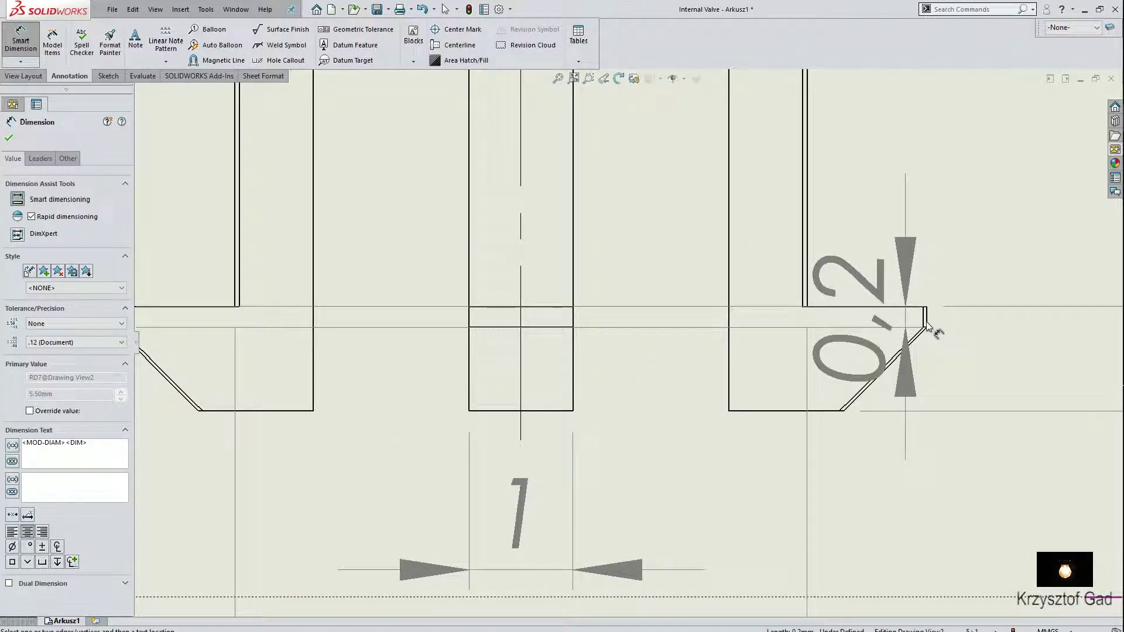
scroll(727, 384, "up", 2)
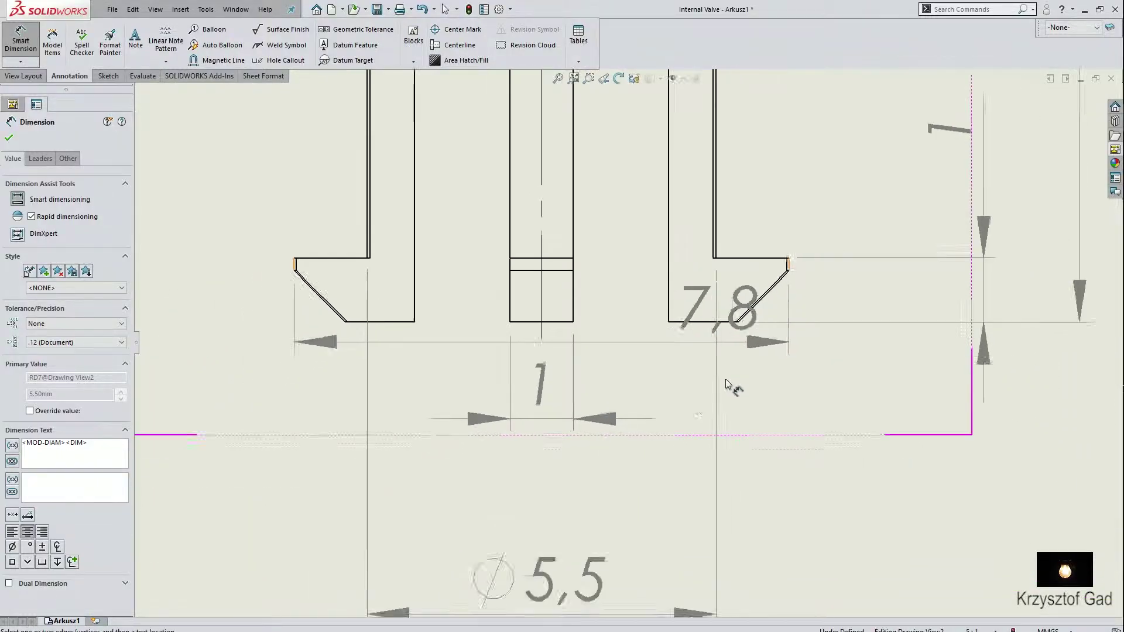
scroll(644, 439, "up", 2)
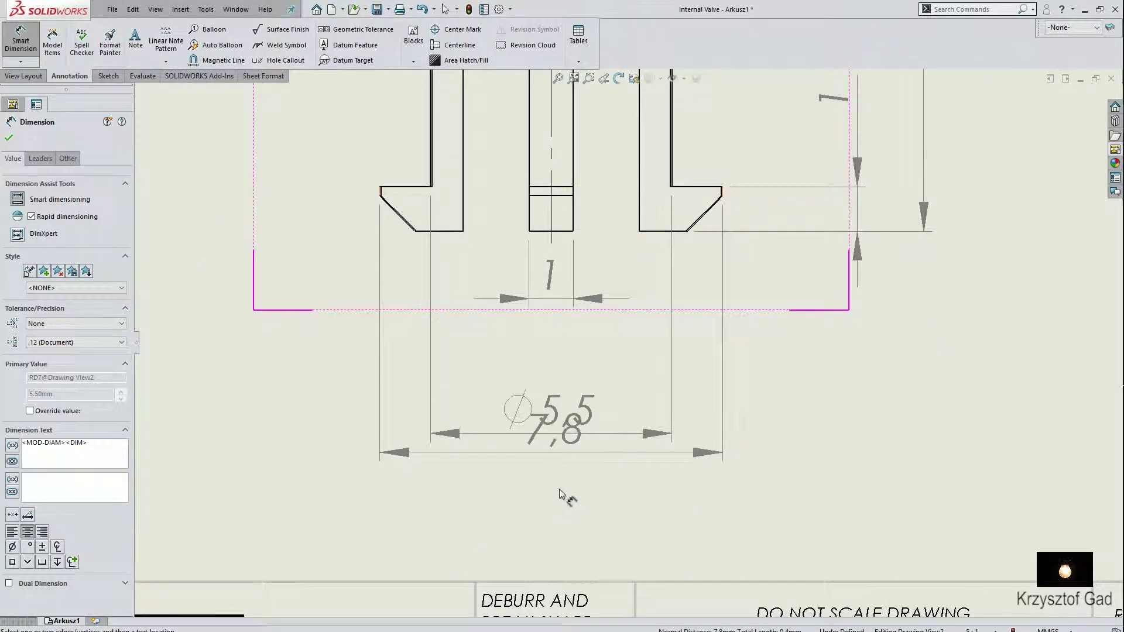
left_click(560, 490)
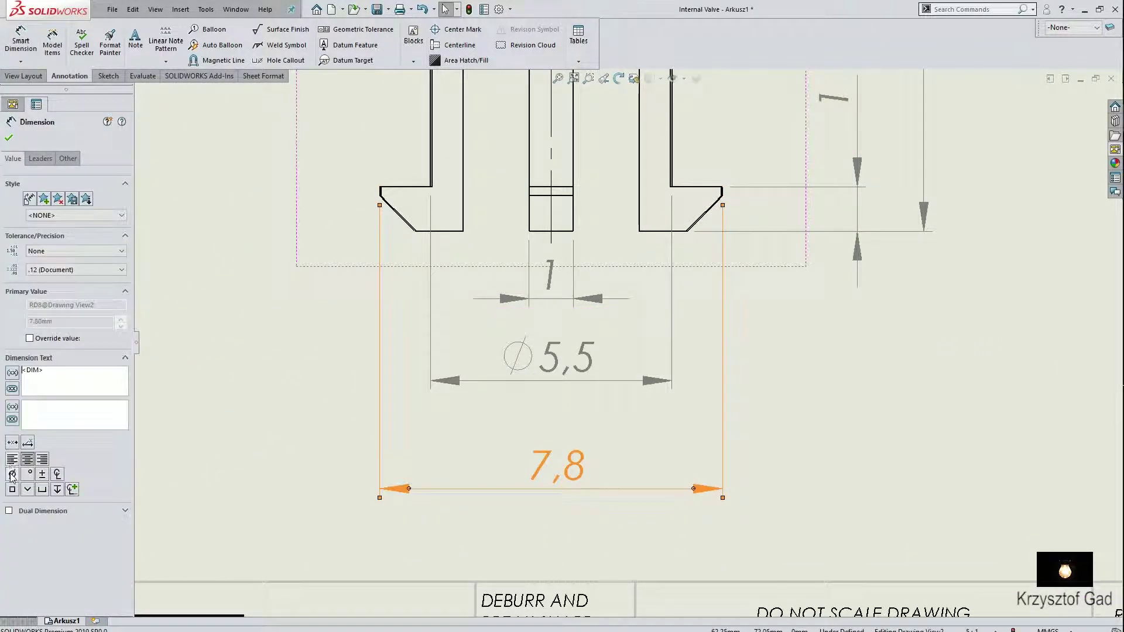
left_click(12, 476)
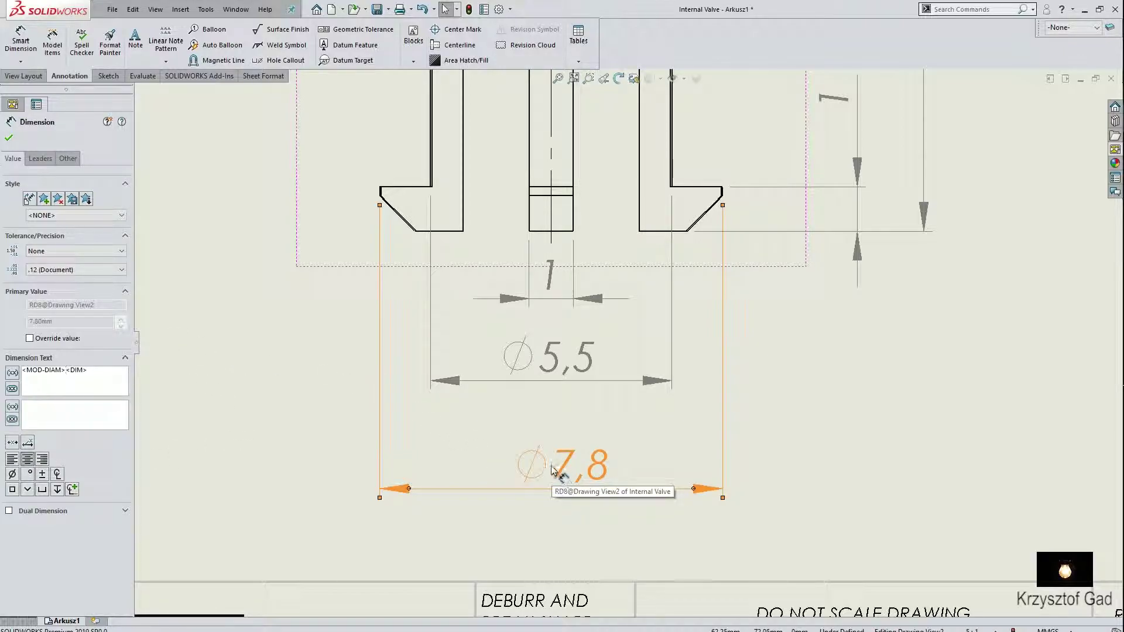
- Reposition the Ø7,8 and Ø5,5 dimensions neatly below the part
left_click_drag(556, 471, 491, 444)
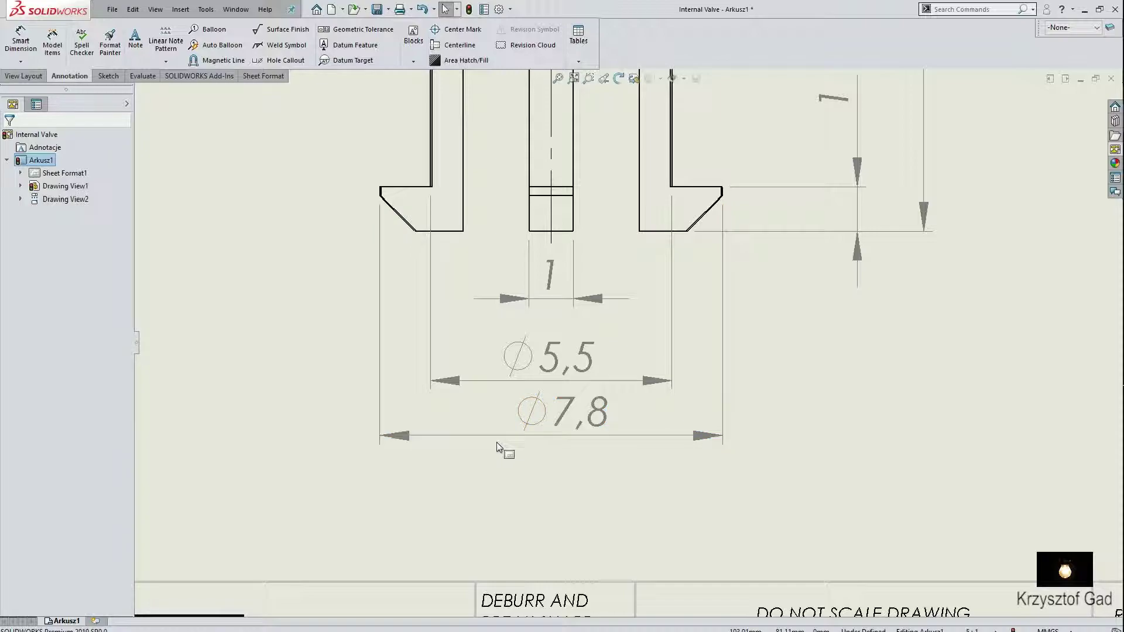
left_click_drag(569, 427, 549, 418)
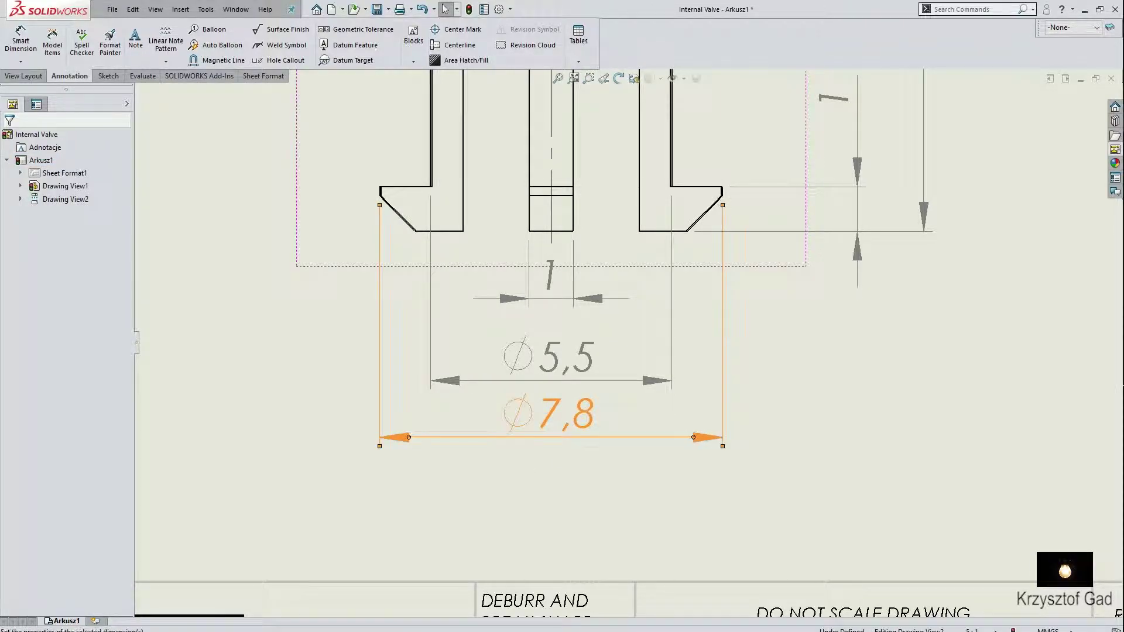
left_click_drag(562, 354, 560, 346)
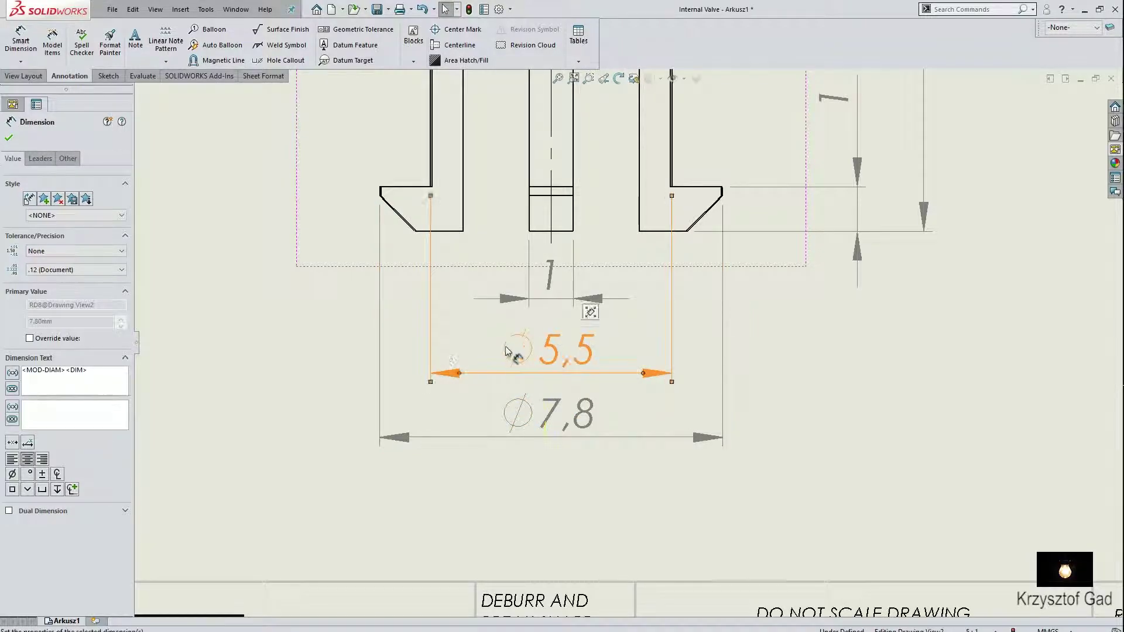
left_click(315, 304)
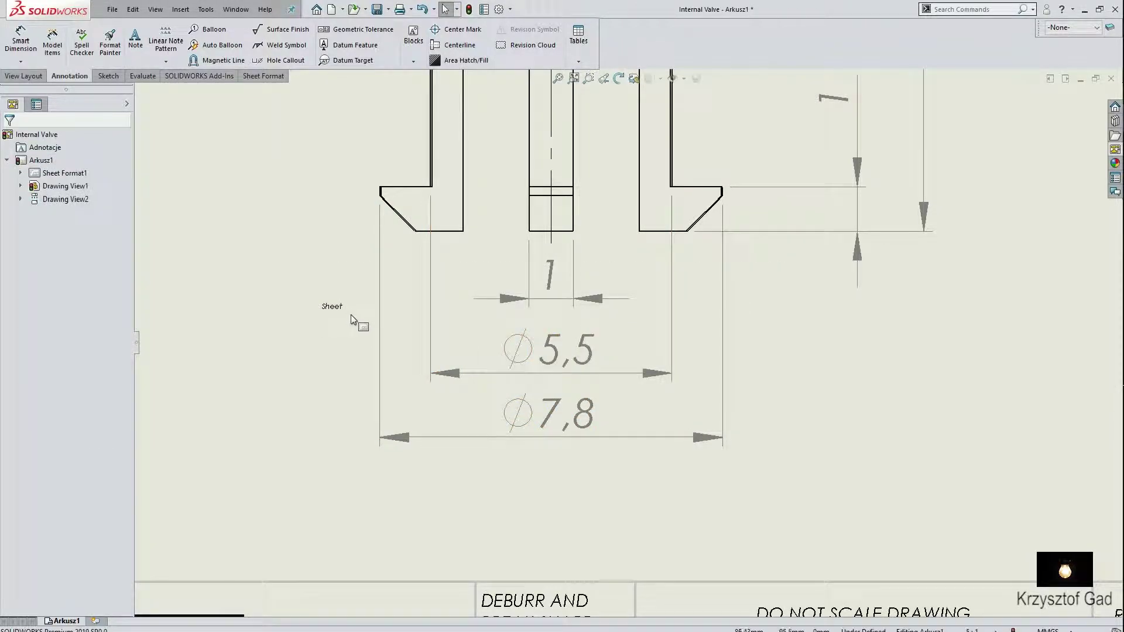
- Turn on Break Lines for the Ø7,8 dimension
left_click(380, 309)
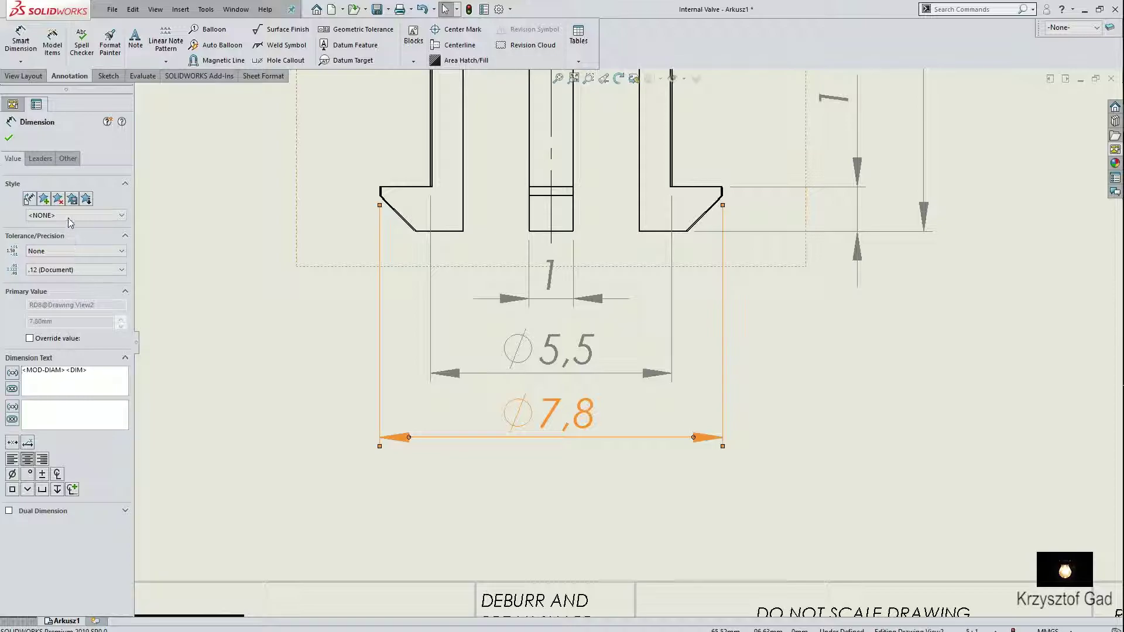
left_click(51, 162)
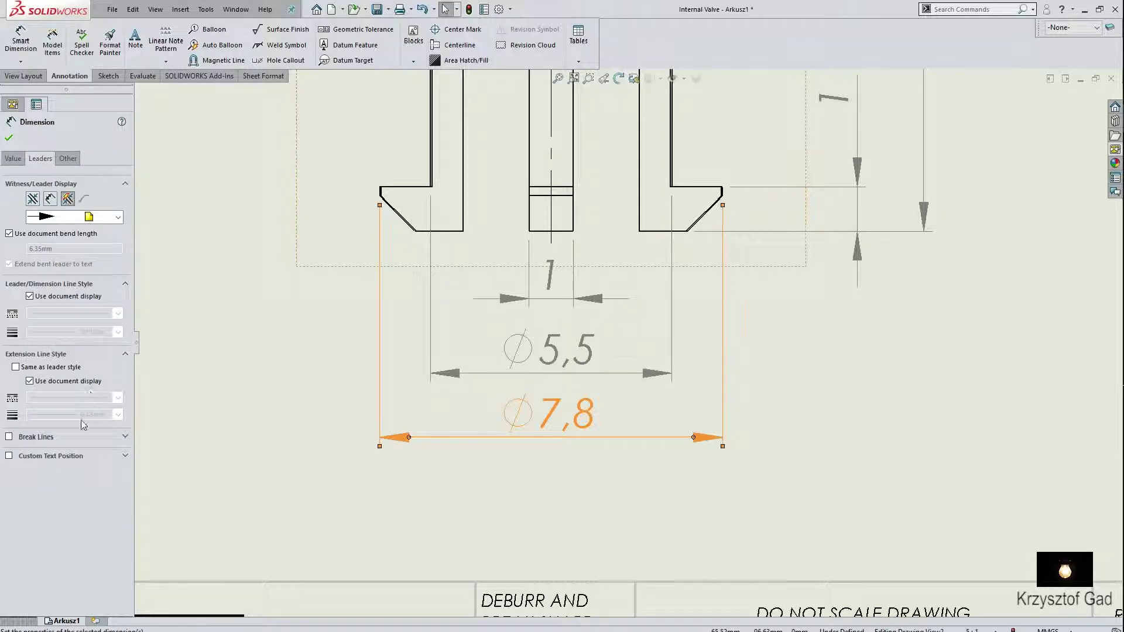
left_click(45, 438)
left_click(8, 139)
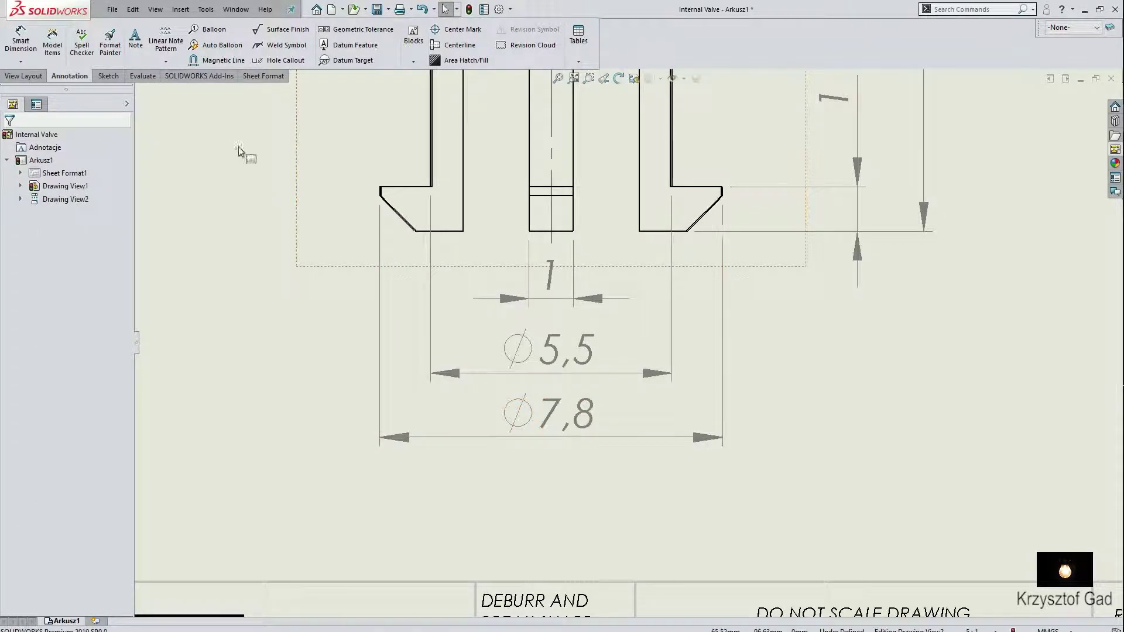
left_click(22, 62)
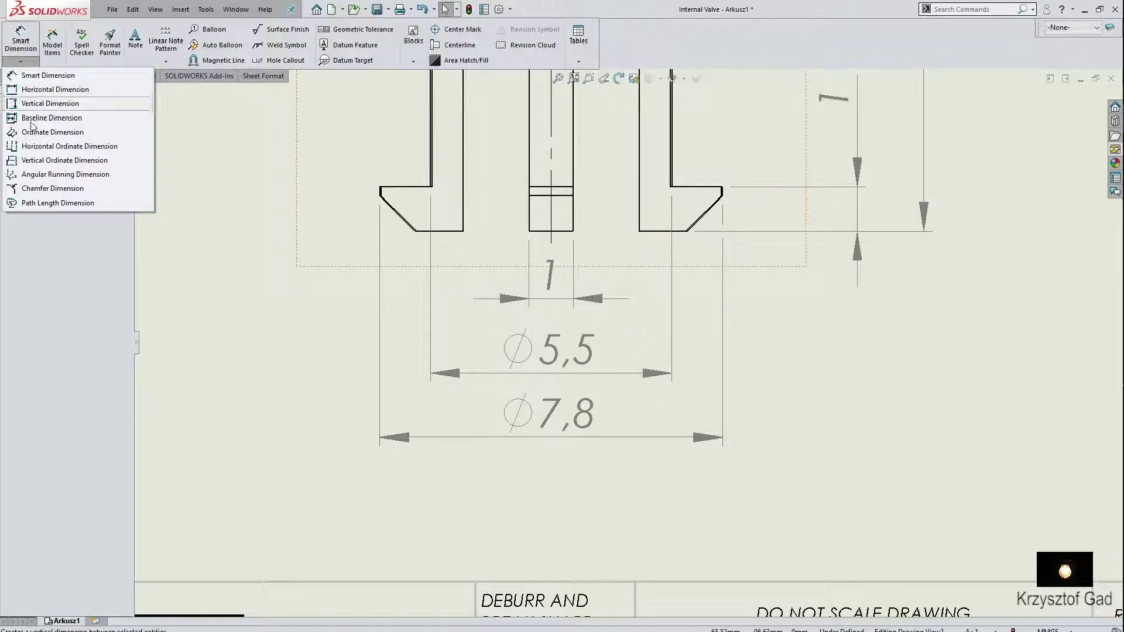
- Label the lower-left chamfer 0,8 X 45° with horizontal text placed up-left of the part
left_click(41, 190)
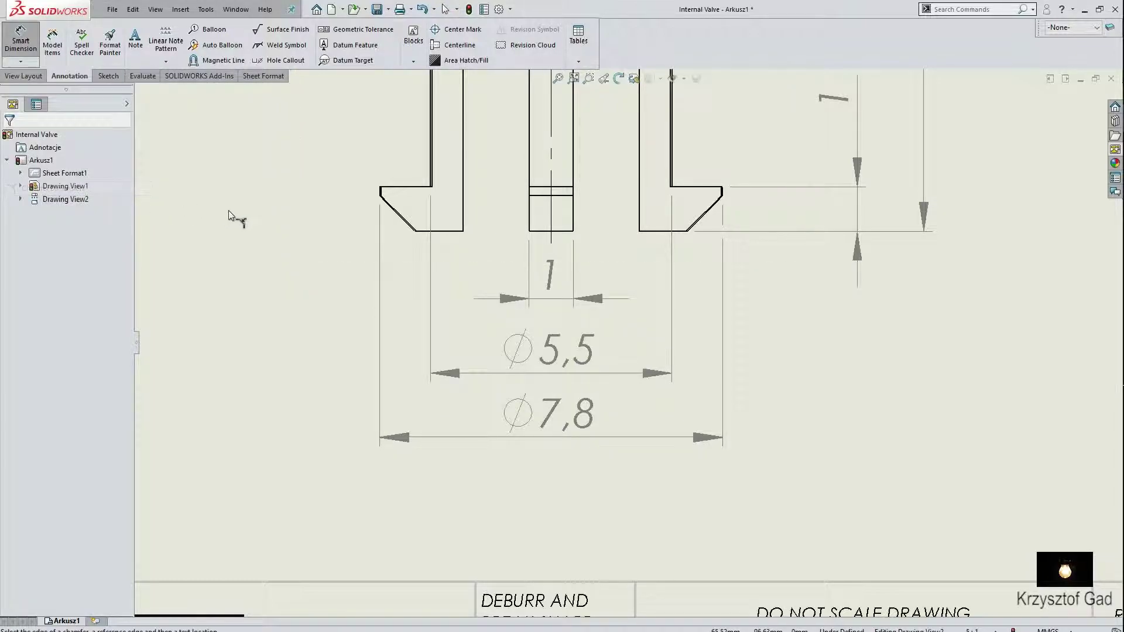
left_click(403, 222)
left_click(380, 192)
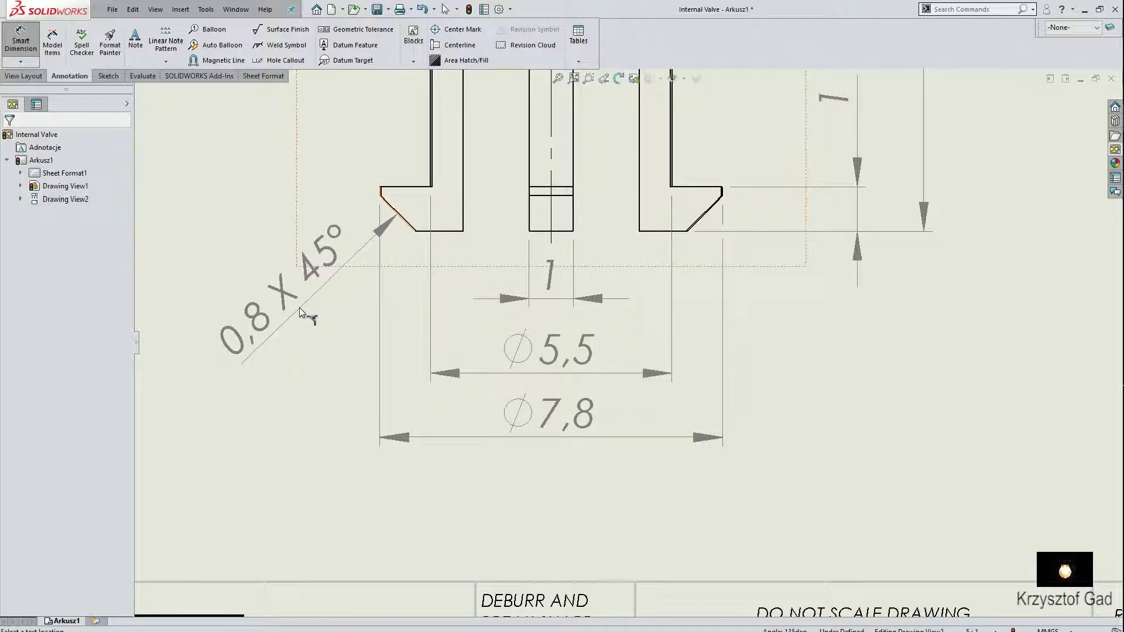
left_click(300, 309)
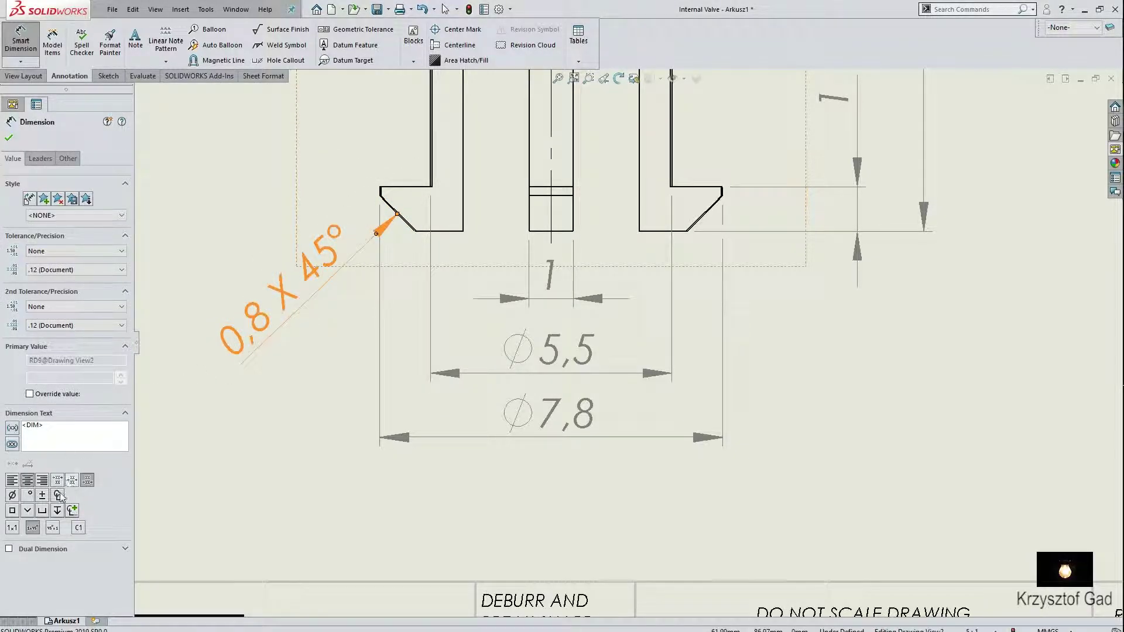
left_click(41, 159)
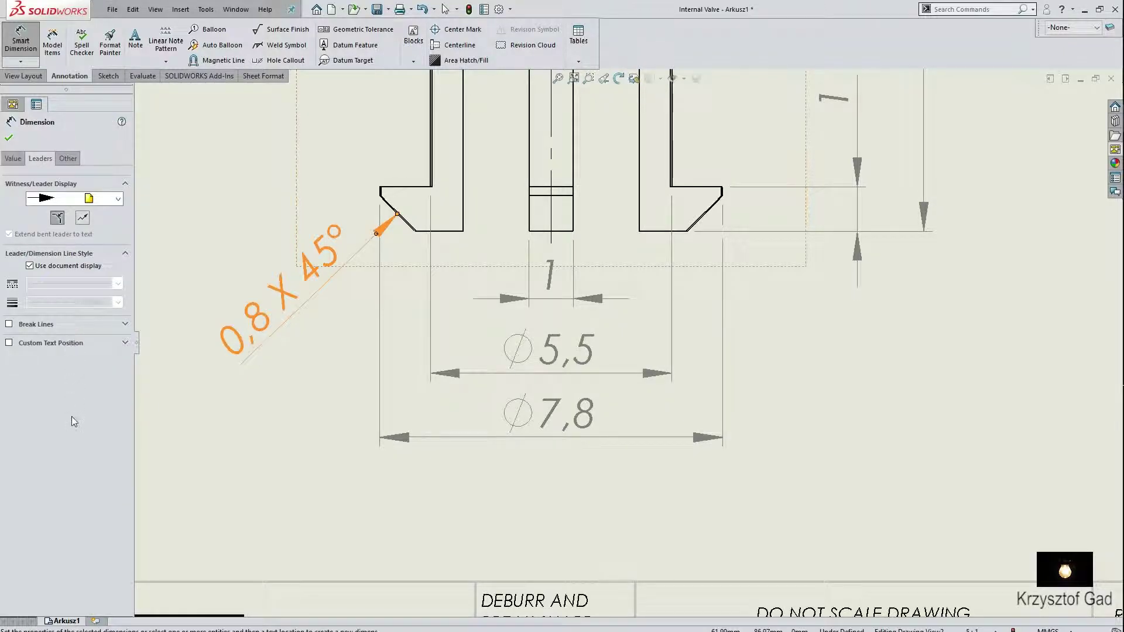
left_click(9, 343)
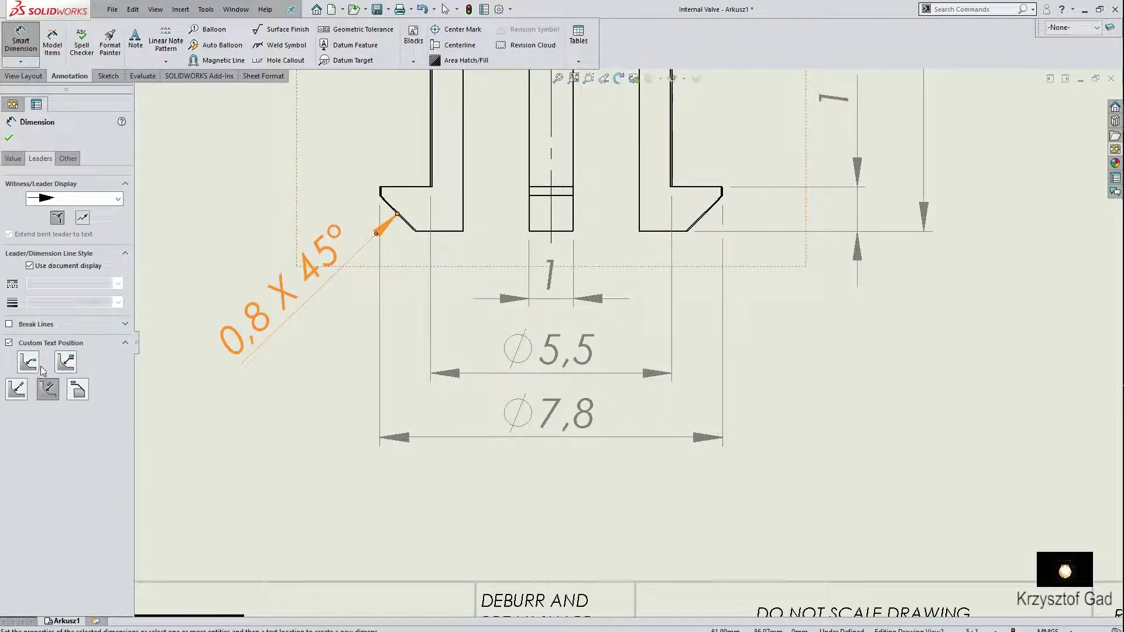
left_click(64, 366)
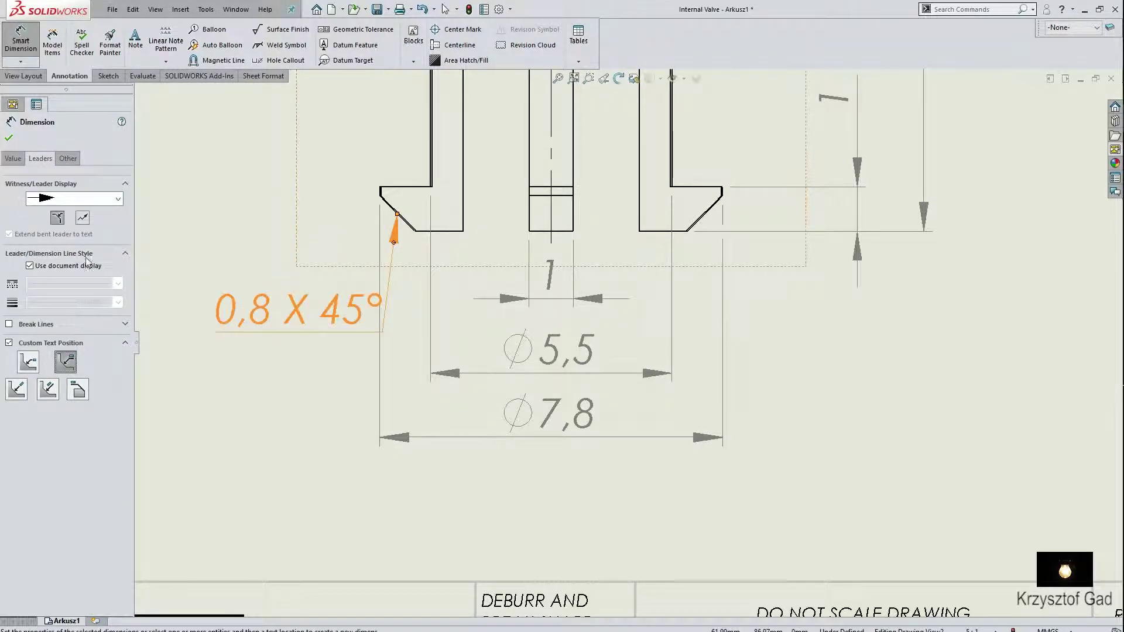
left_click_drag(264, 313, 208, 279)
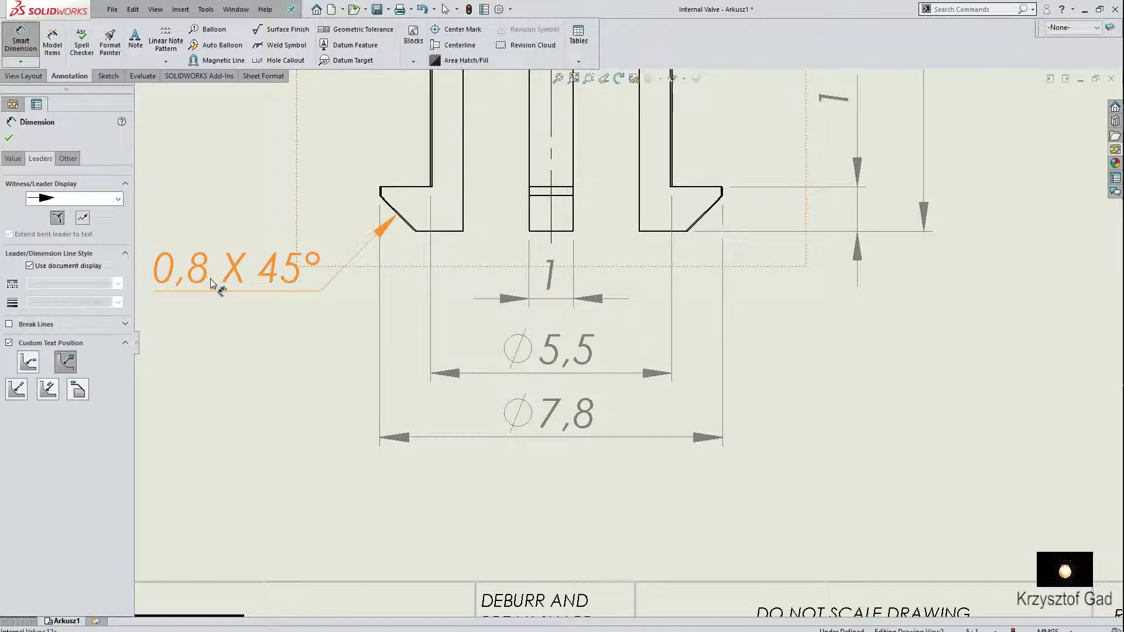
left_click(9, 139)
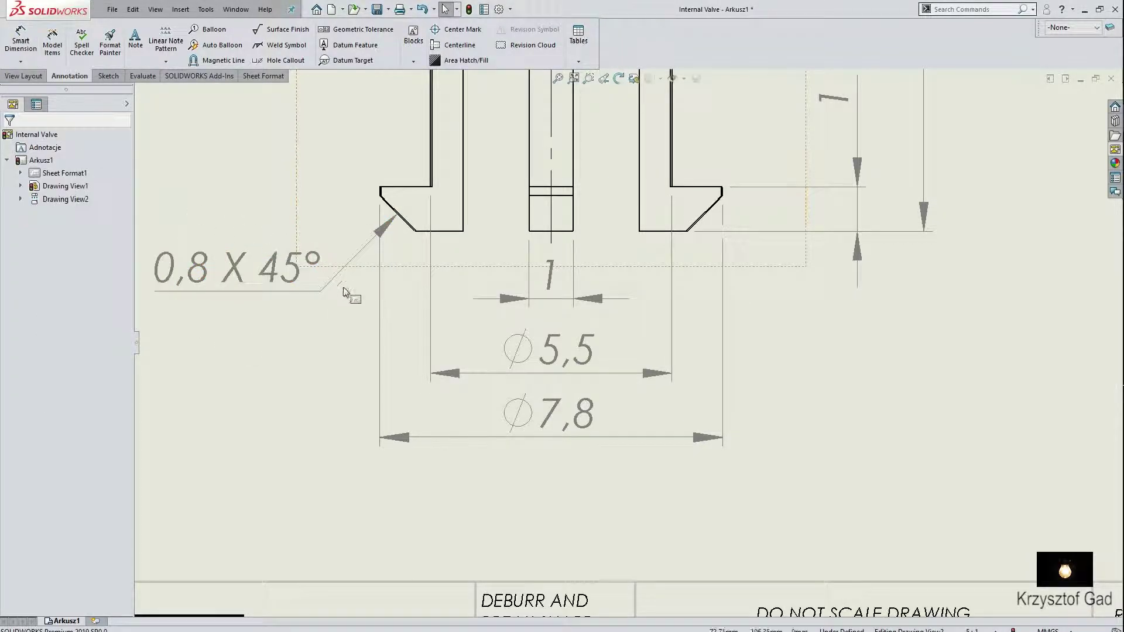
- Make the Ø7,8 dimension's line breaks use the document gap
left_click(389, 439)
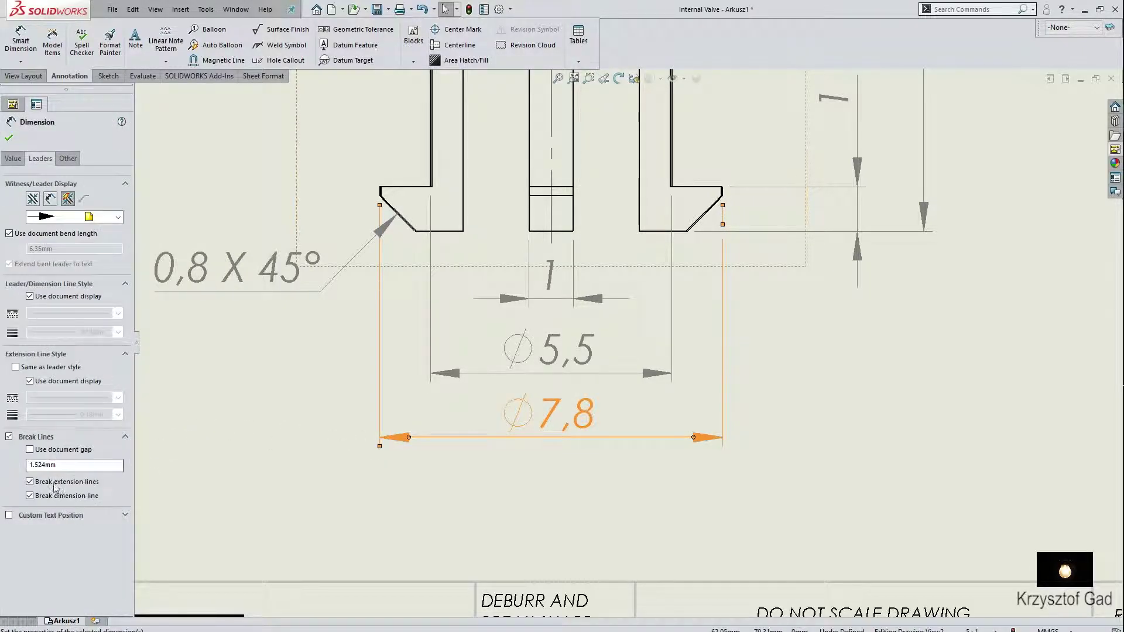
left_click(47, 456)
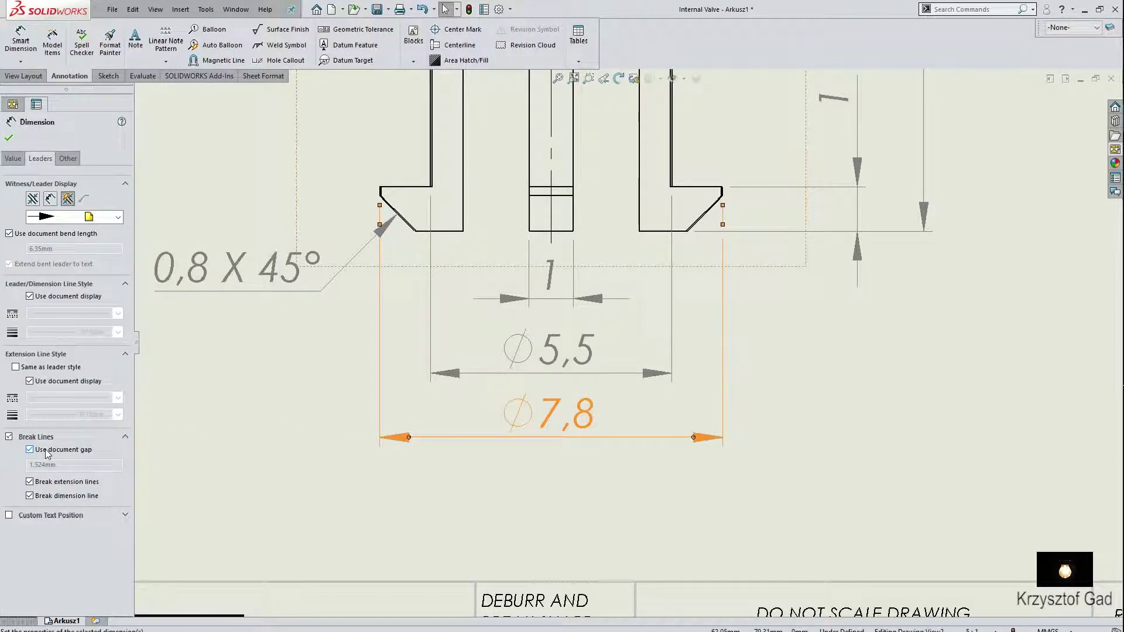
left_click(9, 136)
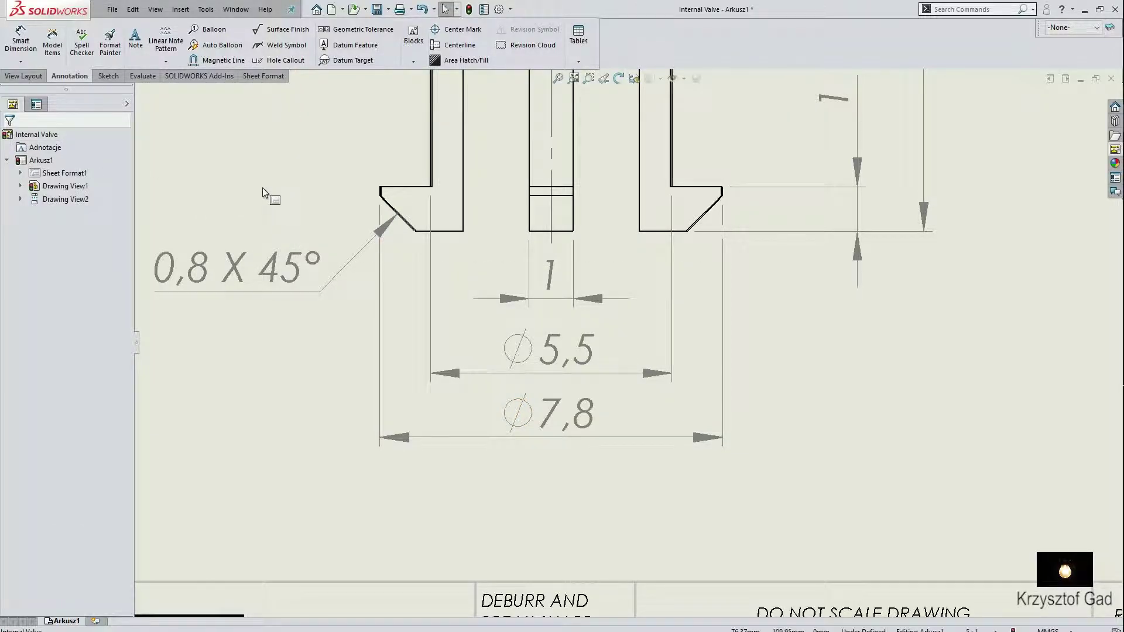
- Zoom out to fit the whole Internal Valve sheet in the window
scroll(460, 445, "up", 3)
scroll(469, 460, "up", 2)
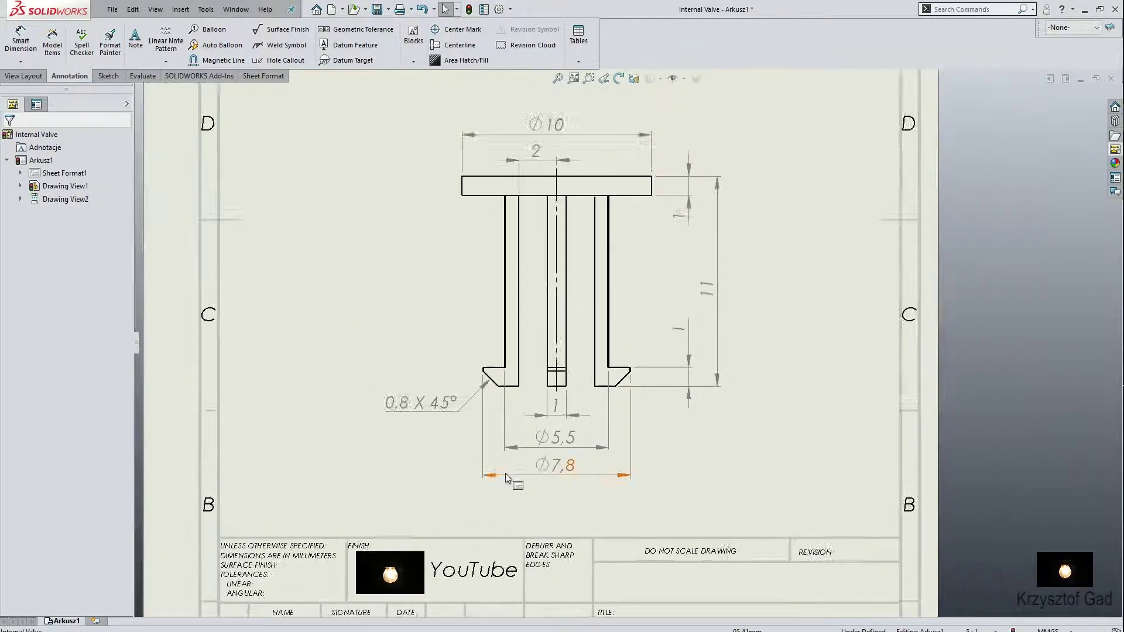
scroll(504, 473, "up", 2)
scroll(518, 494, "up", 2)
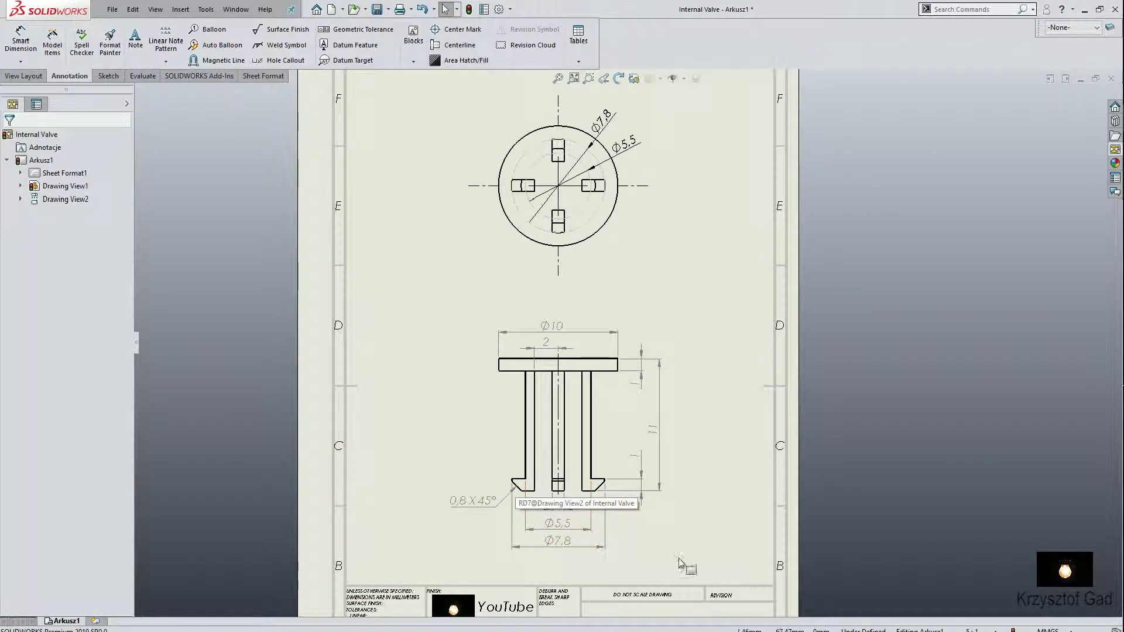
scroll(716, 542, "up", 2)
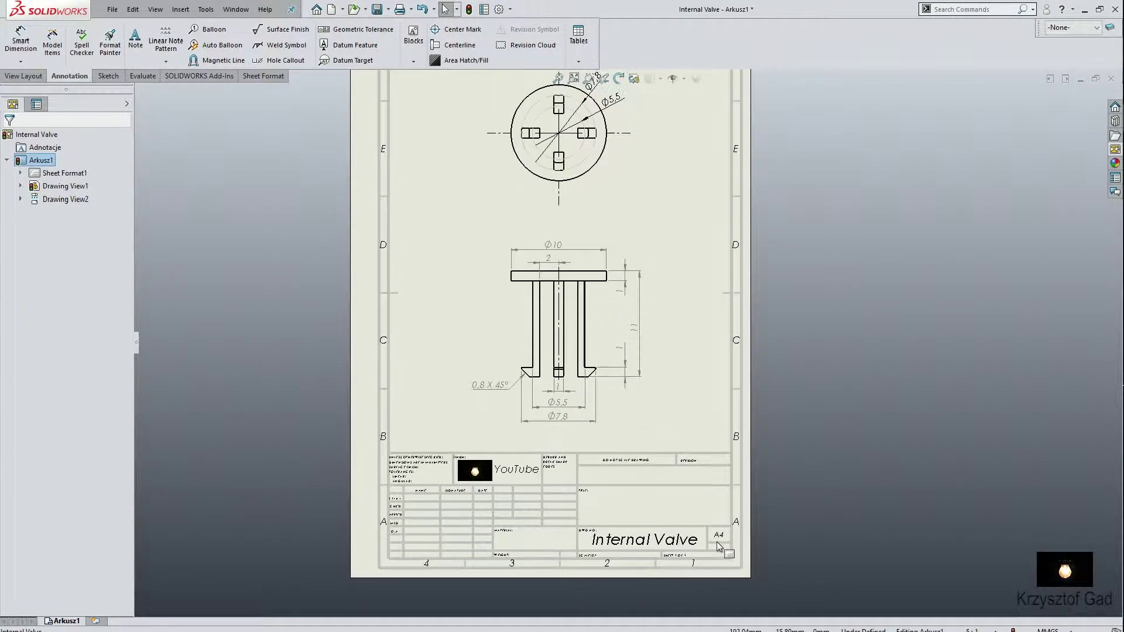
middle_click_drag(716, 546, 728, 613)
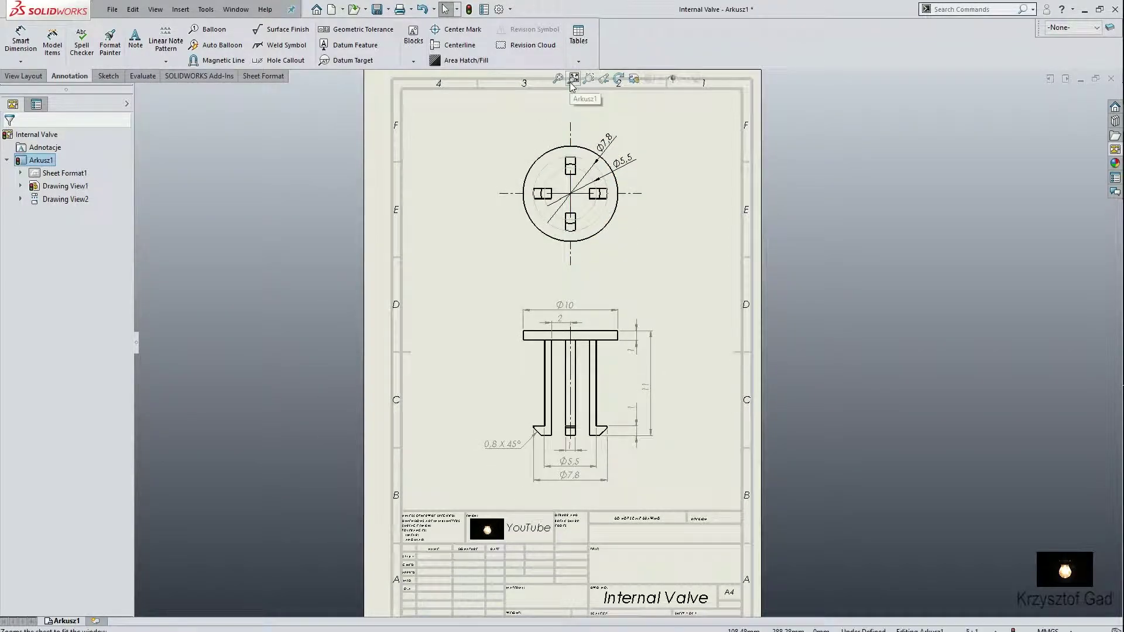
left_click(573, 78)
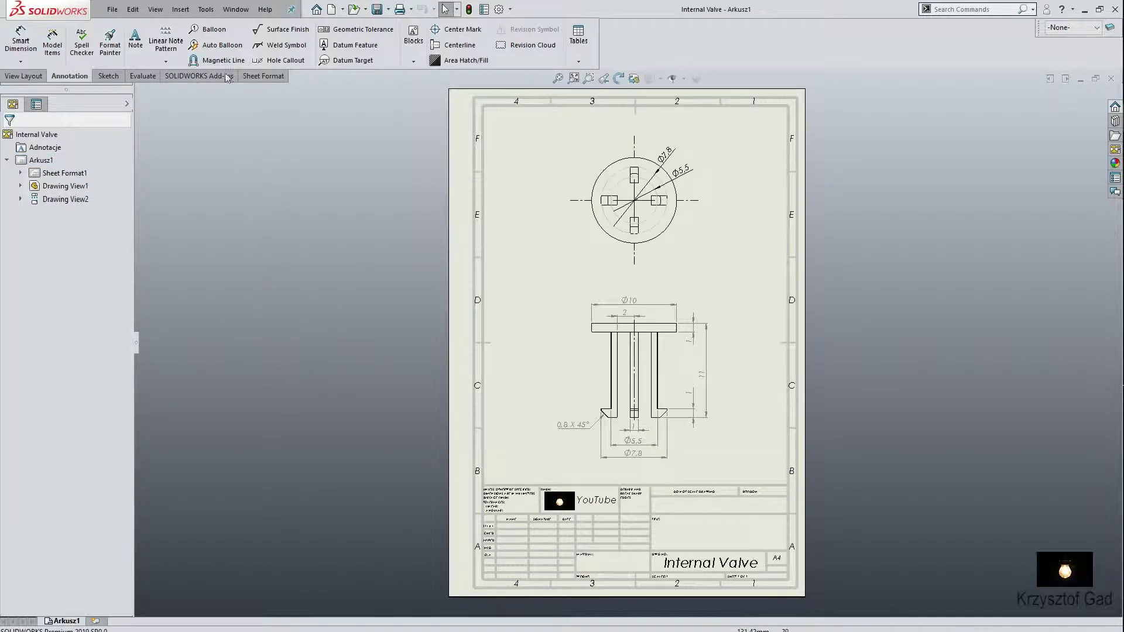
left_click(235, 9)
- Switch to the Body Valve part, rotate it, and return to isometric view
left_click(269, 133)
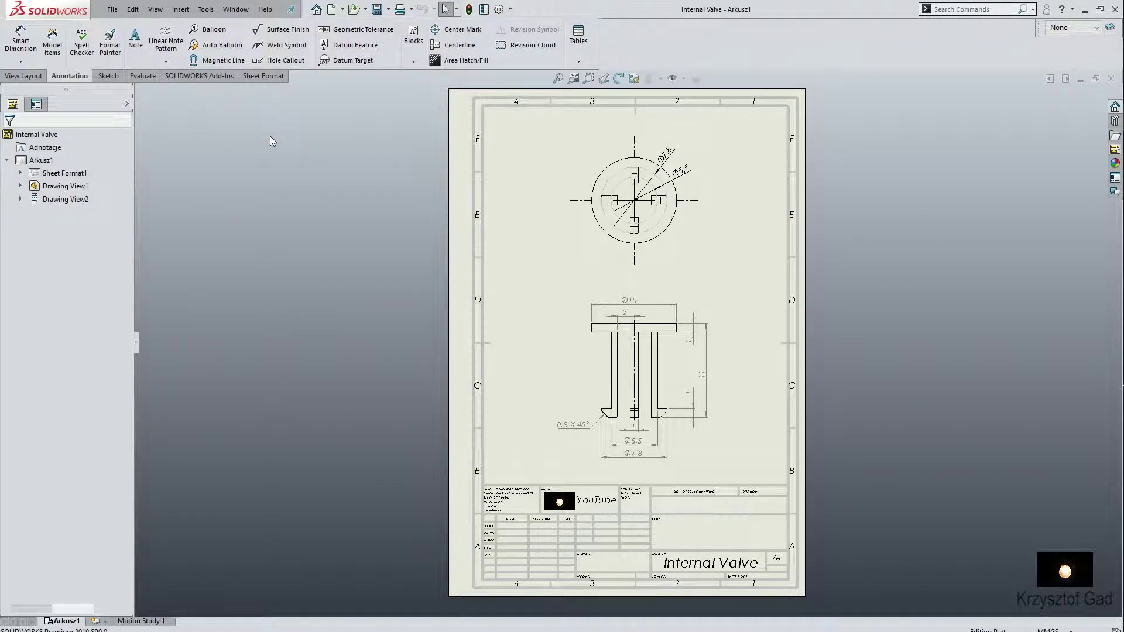
key("Down")
key("Down")
key("Down")
key("Down")
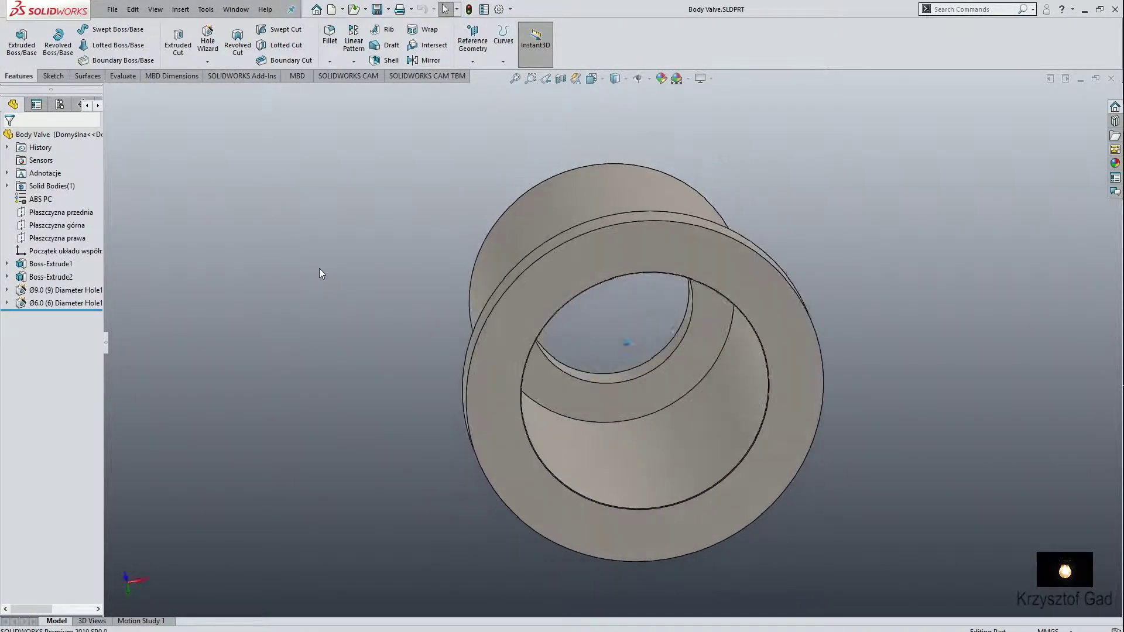
key("Down")
key("Down")
key("Down")
key("Down")
key("ctrl+7")
- Make an A4 drawing from the Body Valve part with its front view centred
left_click(112, 9)
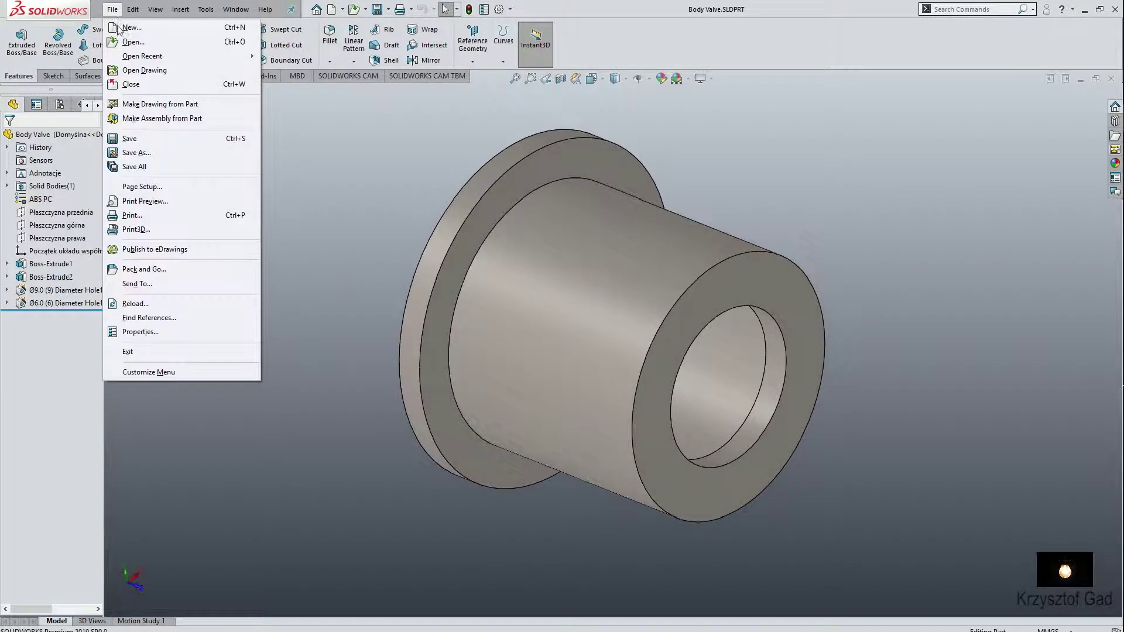
left_click(142, 107)
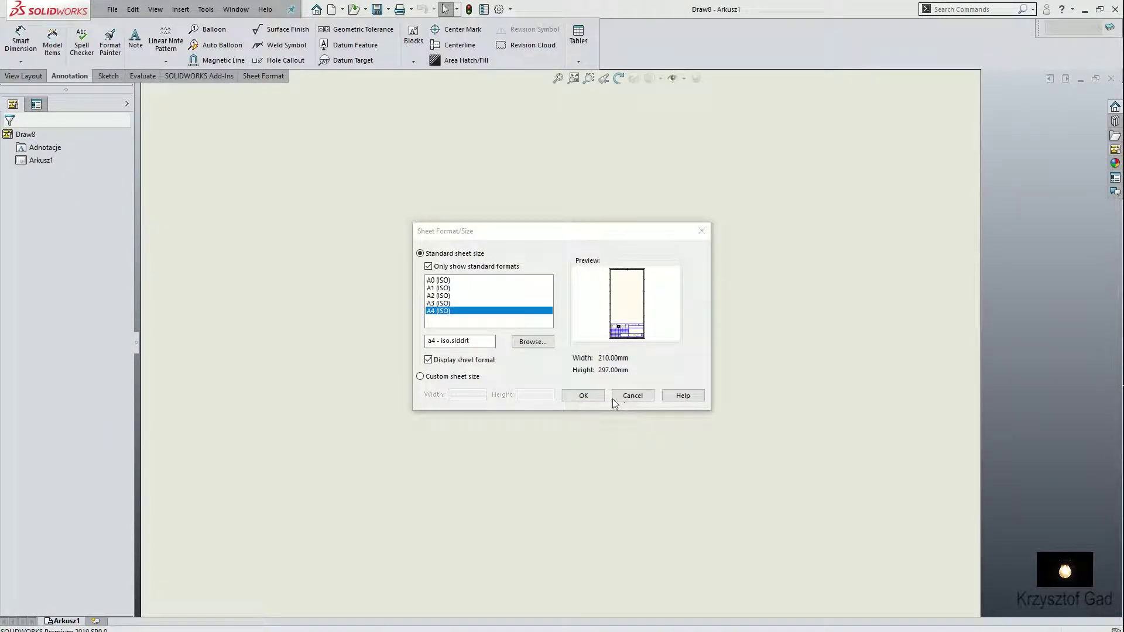
left_click(602, 403)
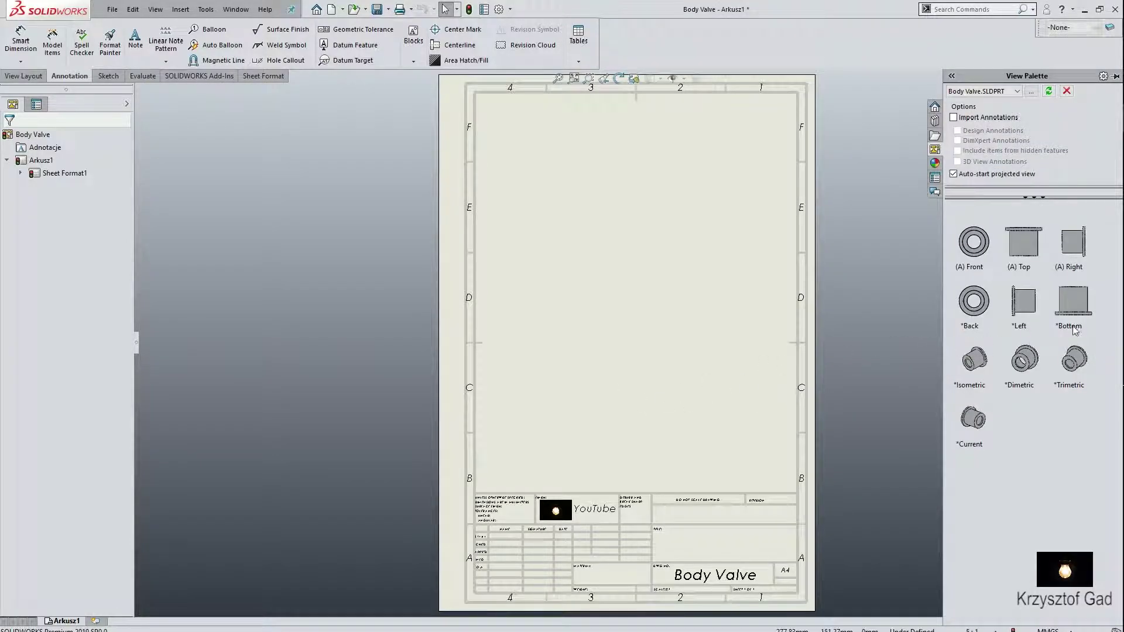
mouse_move(968, 217)
left_mouse_down()
mouse_move(638, 275)
mouse_move(630, 301)
left_mouse_up()
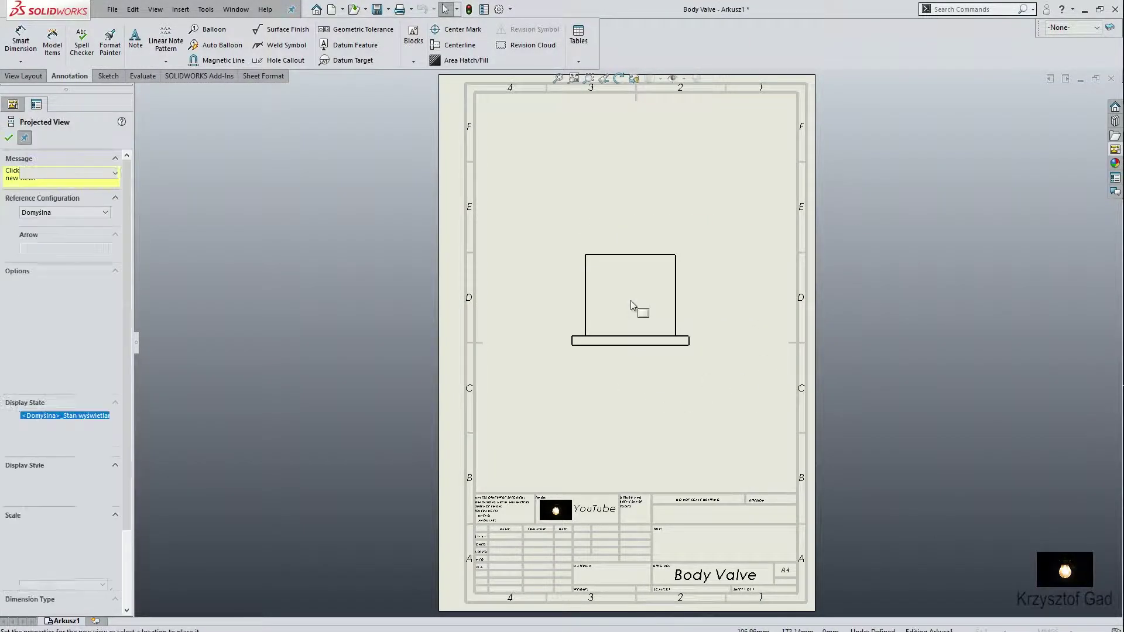
- Show hidden edges as dashed lines on the Body Valve front view
left_click(10, 140)
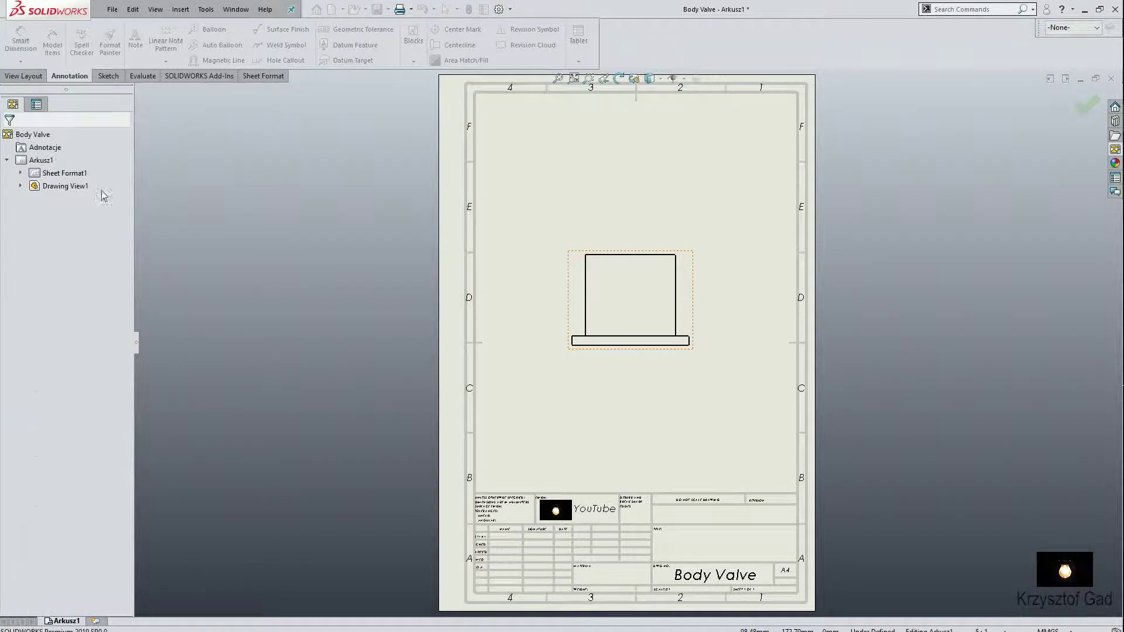
left_click(586, 314)
left_click(61, 532)
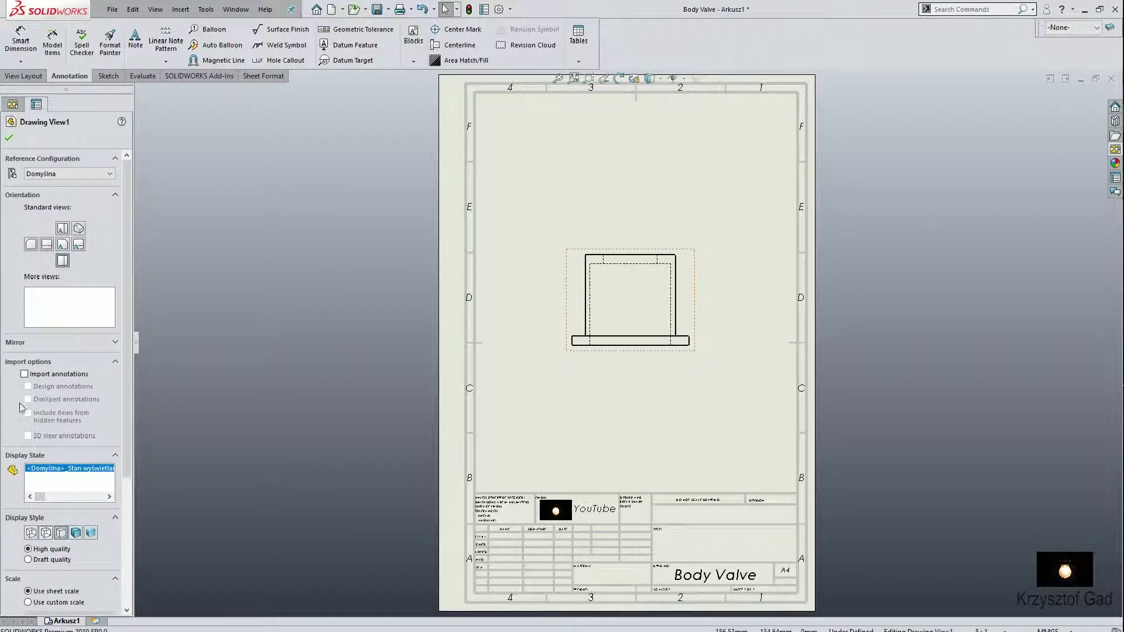
left_click(9, 138)
- Add a vertical centerline between the two edges down the front view's middle
left_click(108, 76)
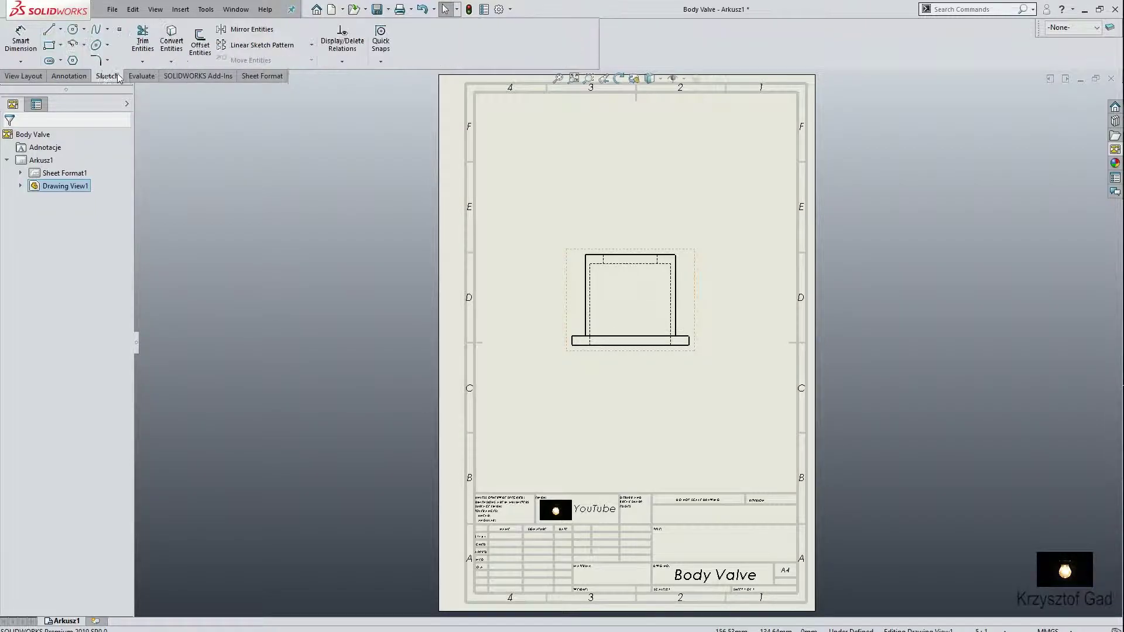
left_click(77, 78)
left_click(456, 45)
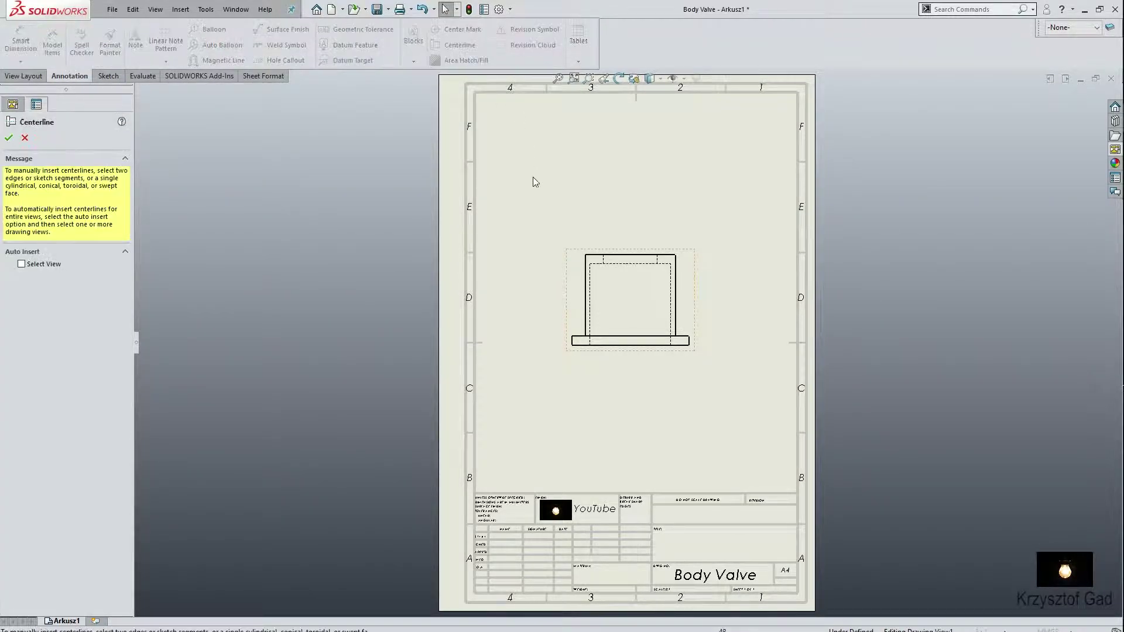
left_click(677, 290)
left_click(586, 307)
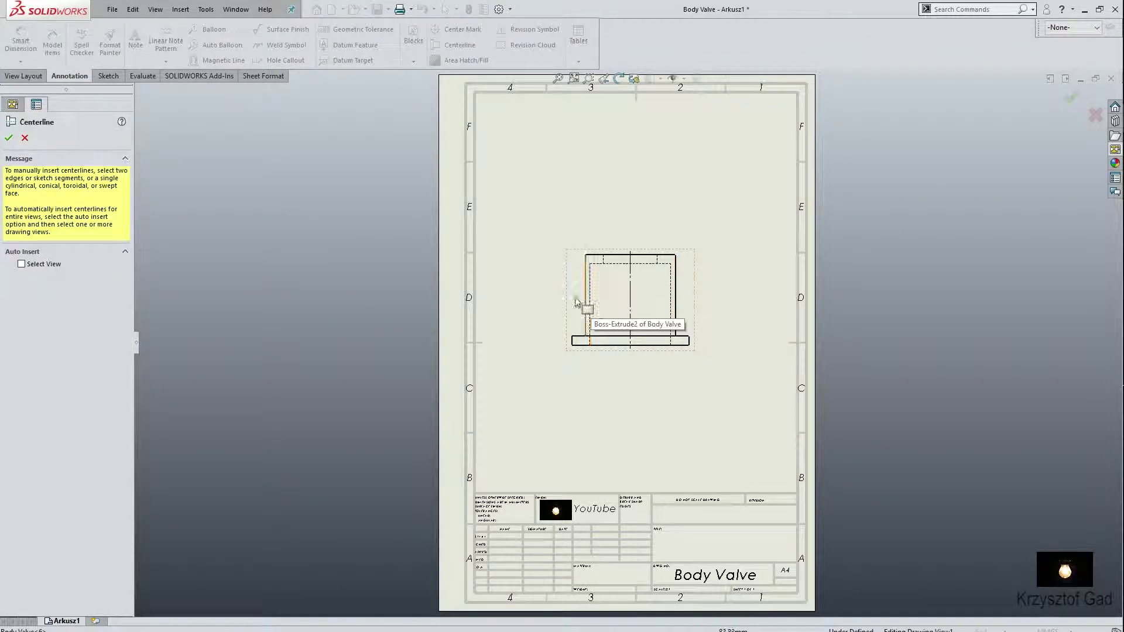
left_click(8, 138)
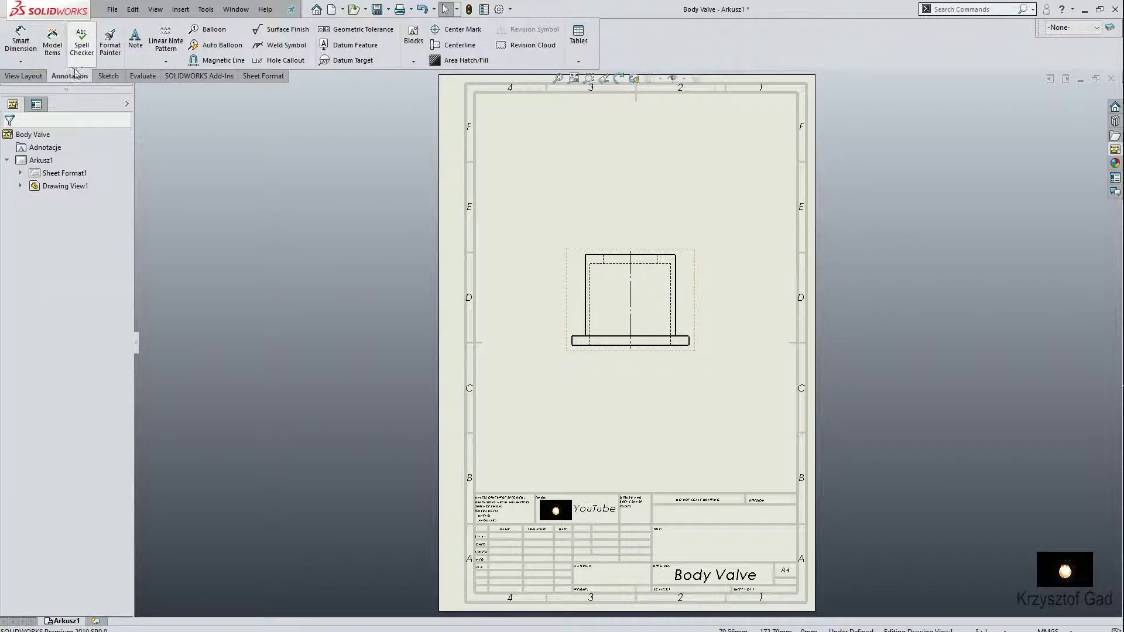
- Sketch a rectangle around the right half of the Body Valve front view
left_click(108, 76)
left_click(53, 45)
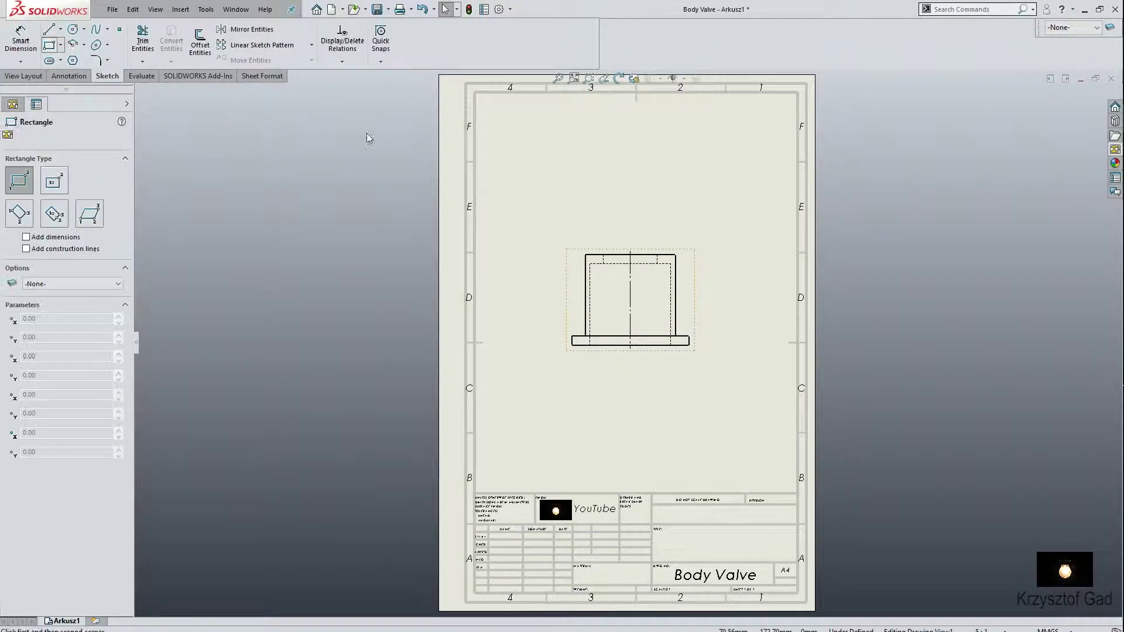
scroll(639, 228, "up", 3)
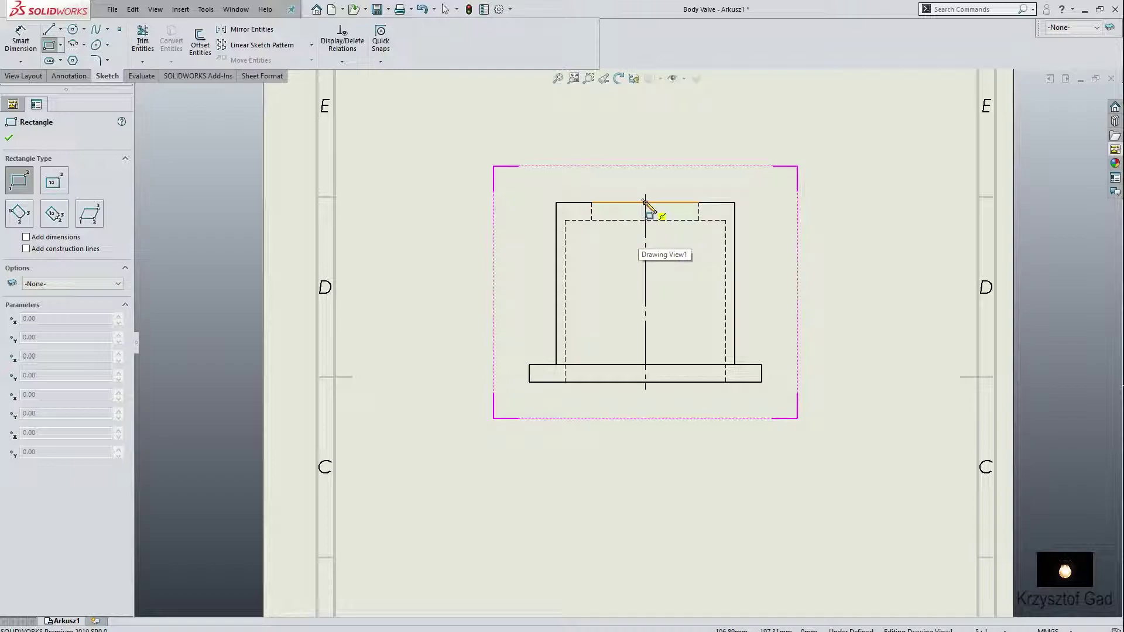
left_click(645, 204)
left_click(798, 387)
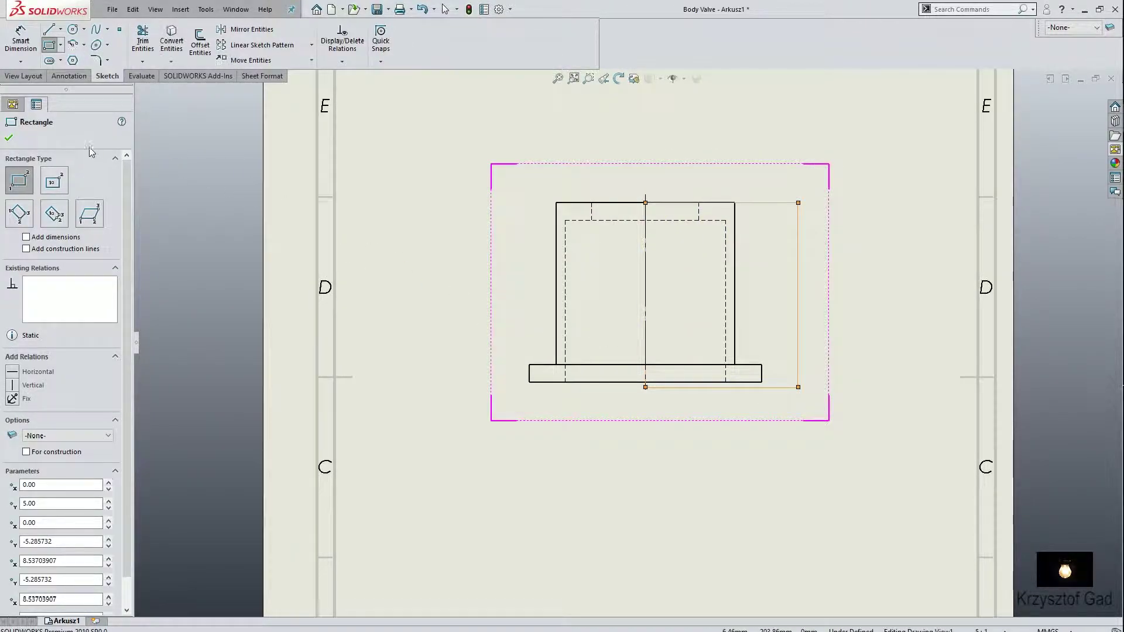
left_click(10, 139)
- Turn the rectangle into a broken-out section 6.5 mm deep
left_click(23, 77)
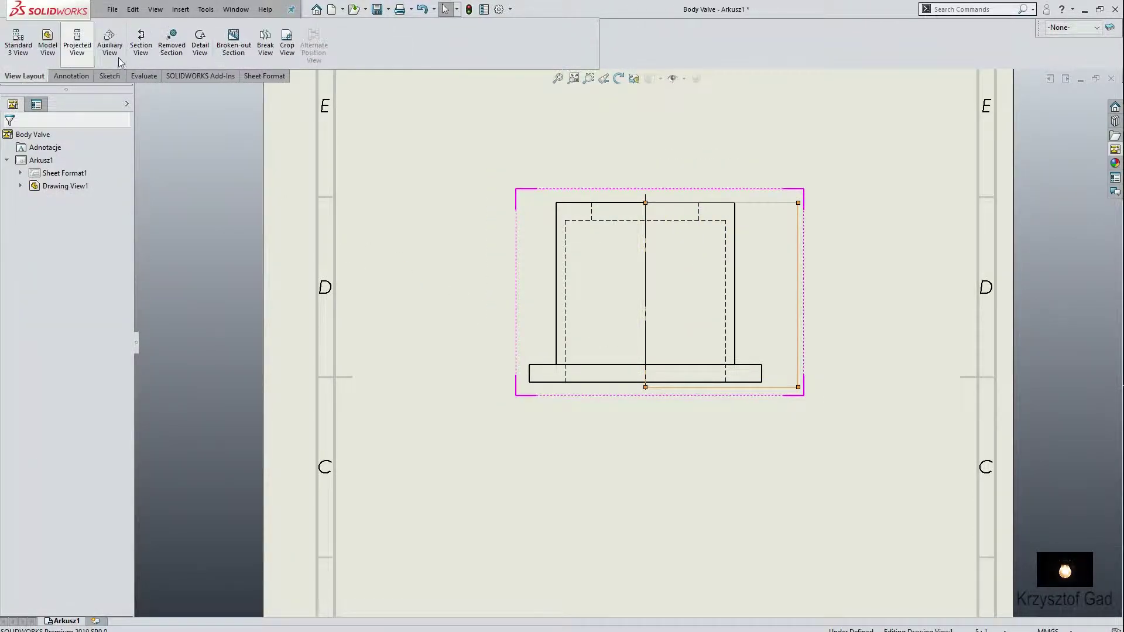
left_click(230, 41)
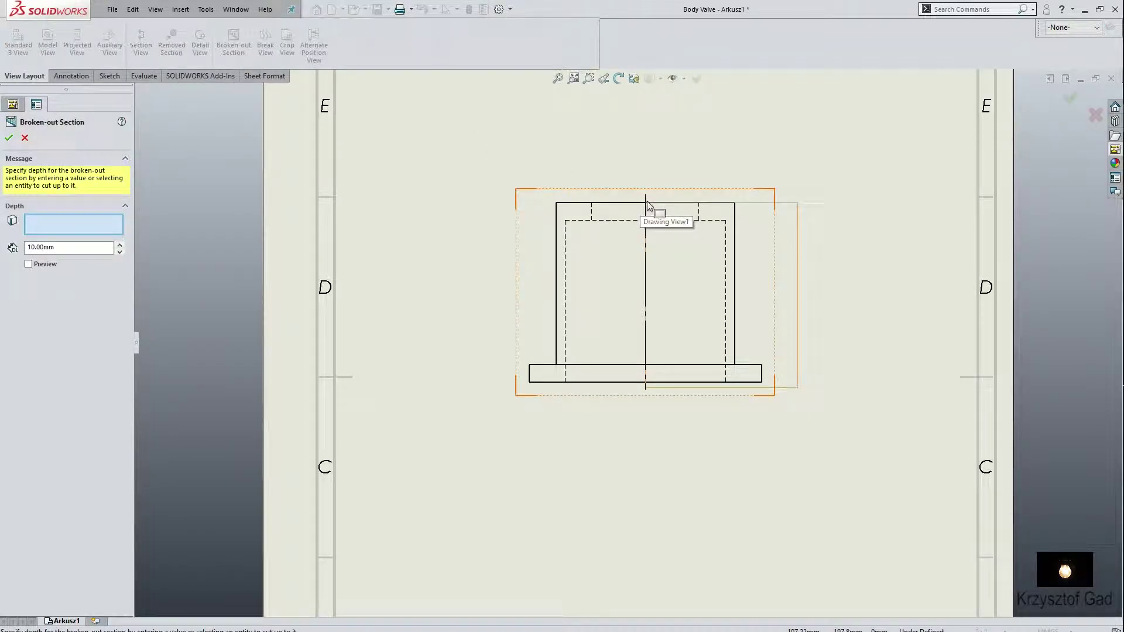
left_click(46, 265)
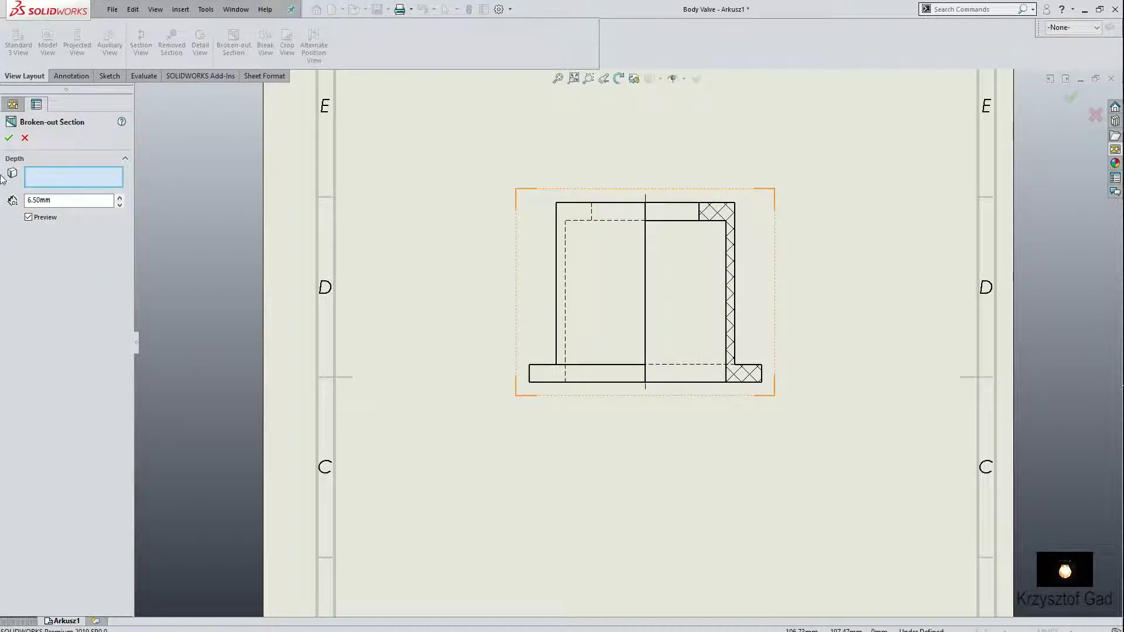
left_click(9, 139)
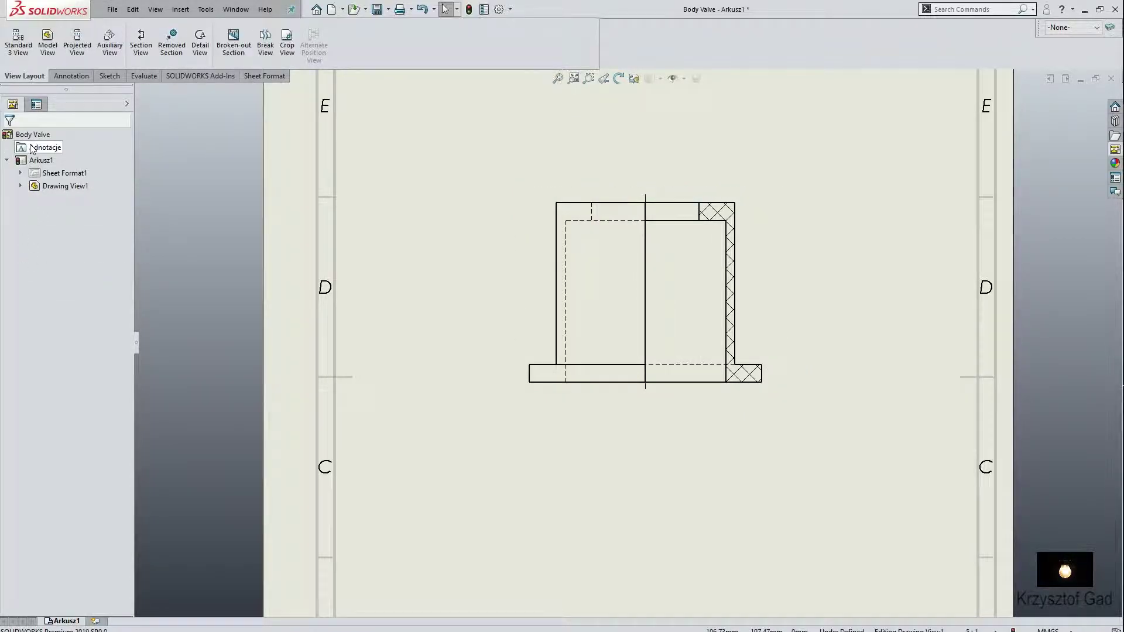
- Add the Ø10 top diameter and Ø13 flange diameter dimensions to the section
left_click(71, 76)
left_click(20, 41)
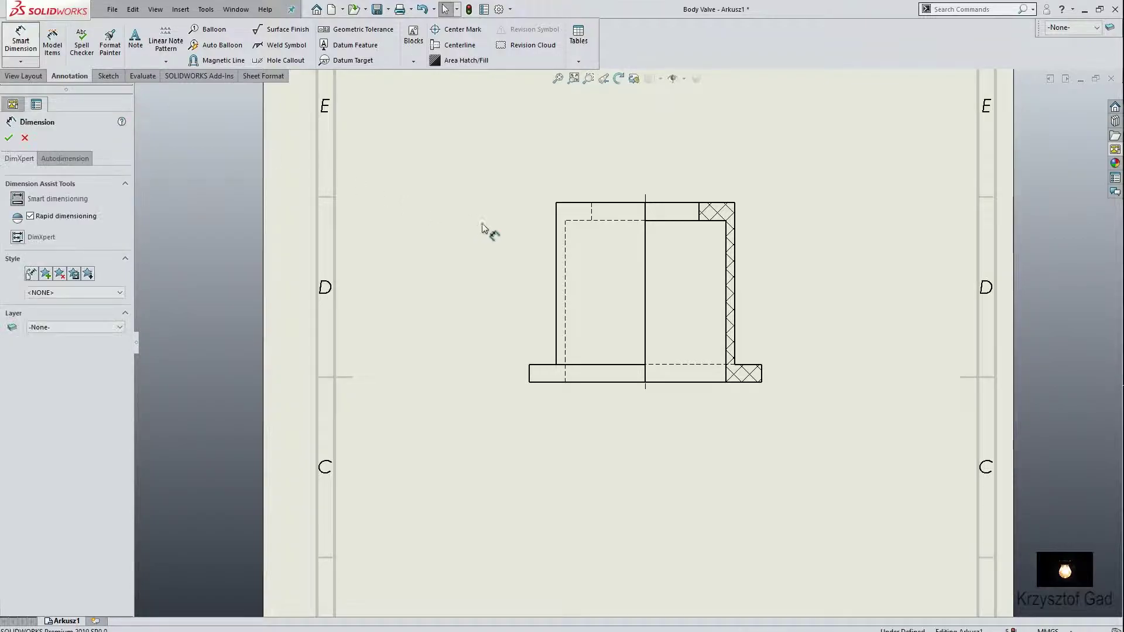
left_click(573, 203)
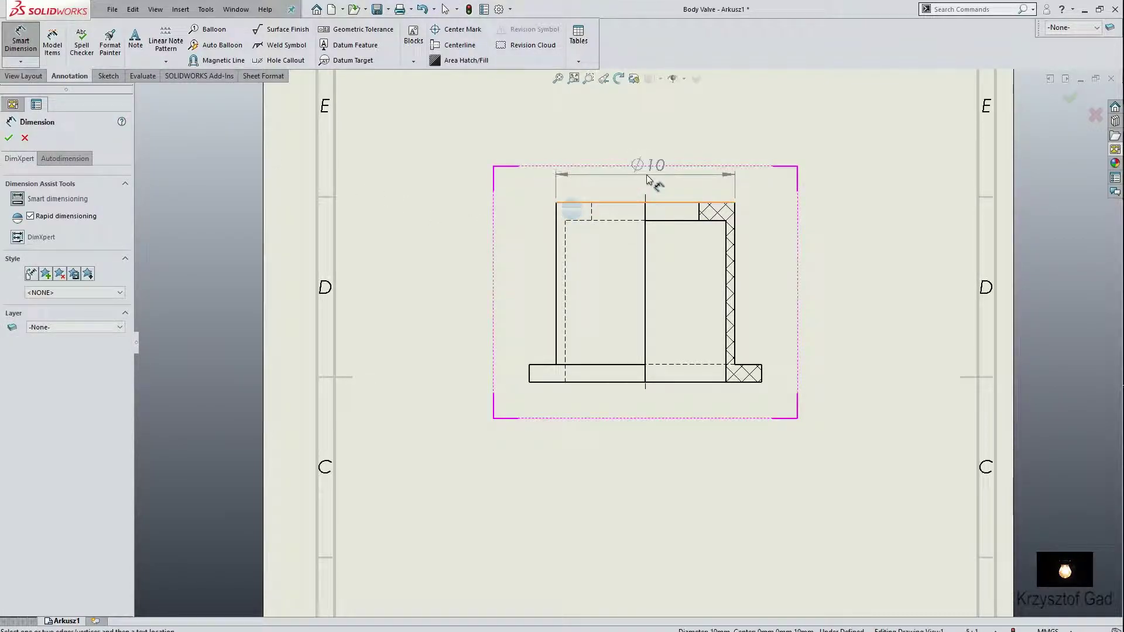
left_click(647, 178)
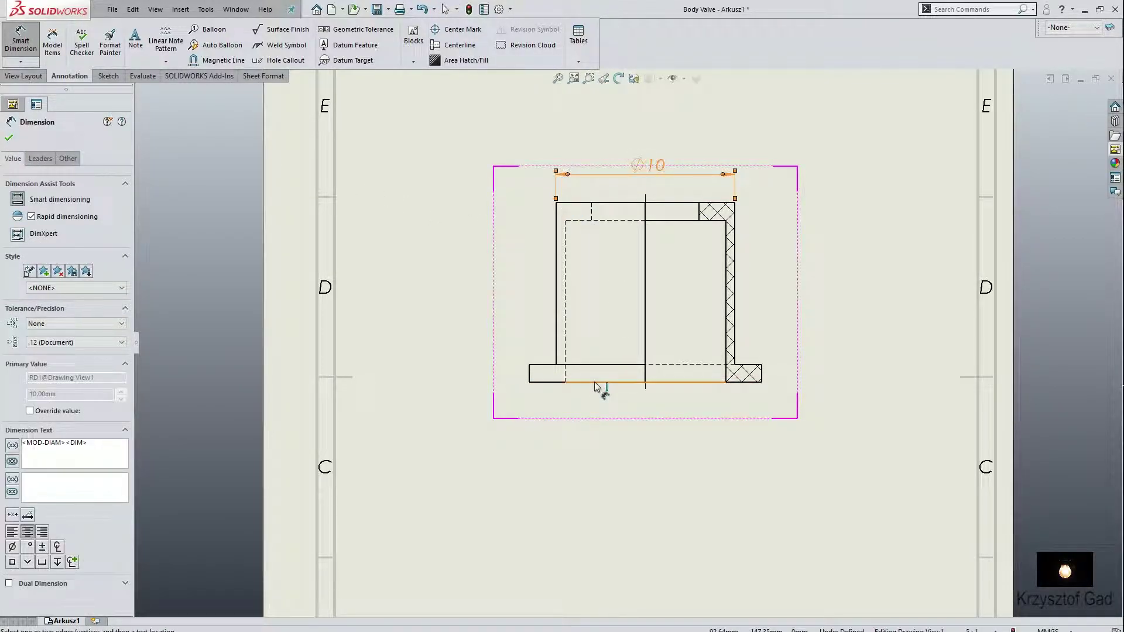
left_click(555, 383)
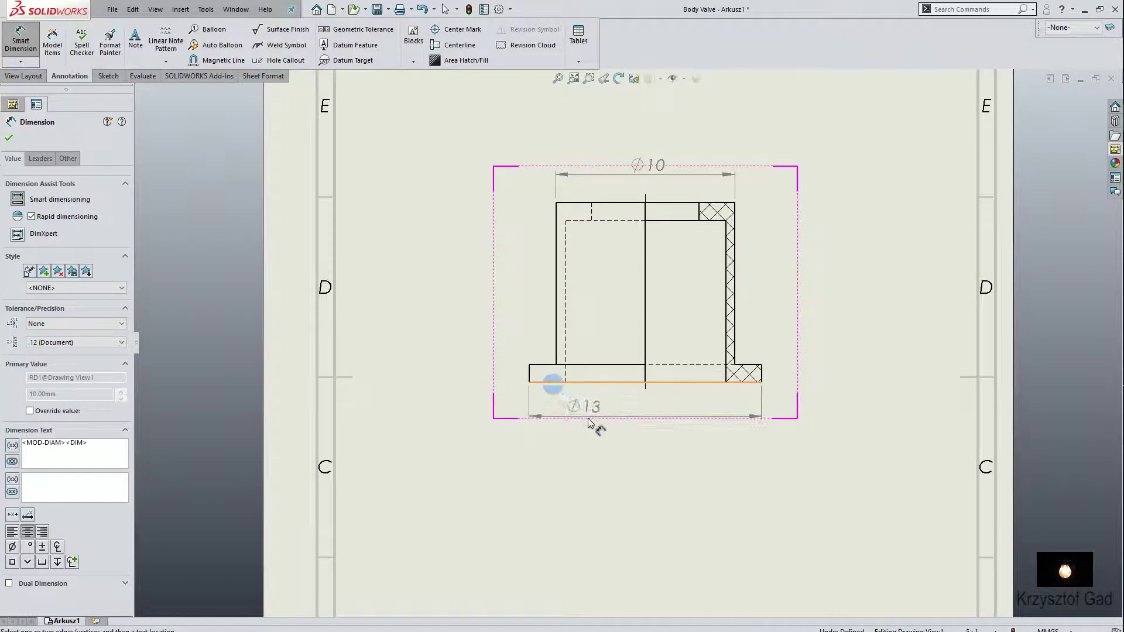
left_click(646, 419)
- Dimension the 1 mm flange and top wall thicknesses and the 10 overall height
scroll(745, 337, "down", 2)
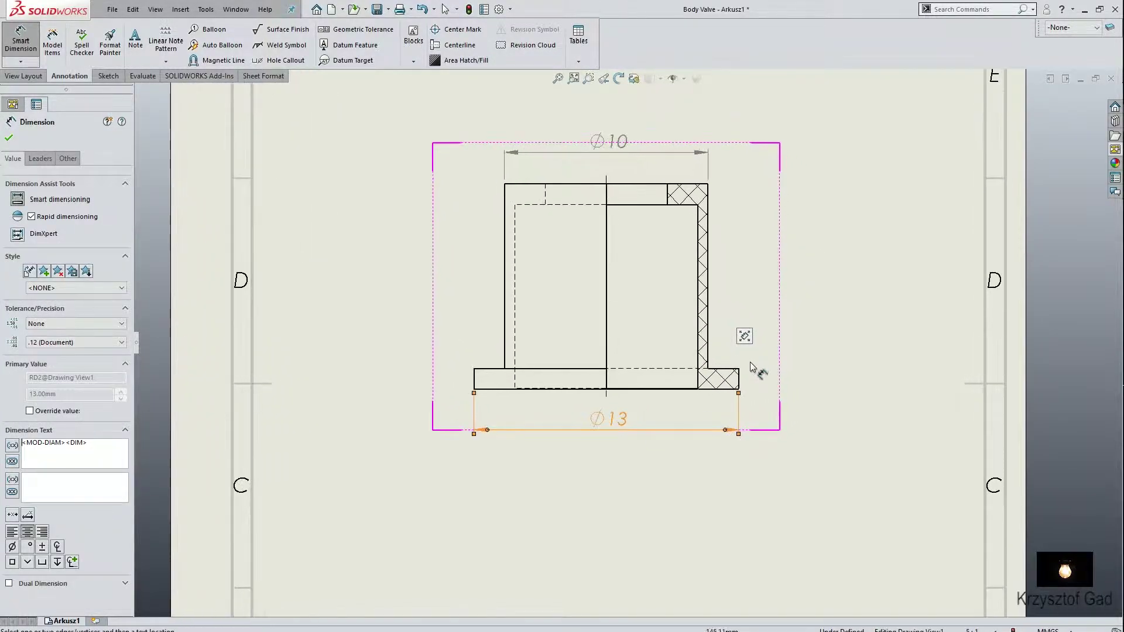
scroll(751, 369, "down", 2)
left_click(720, 422)
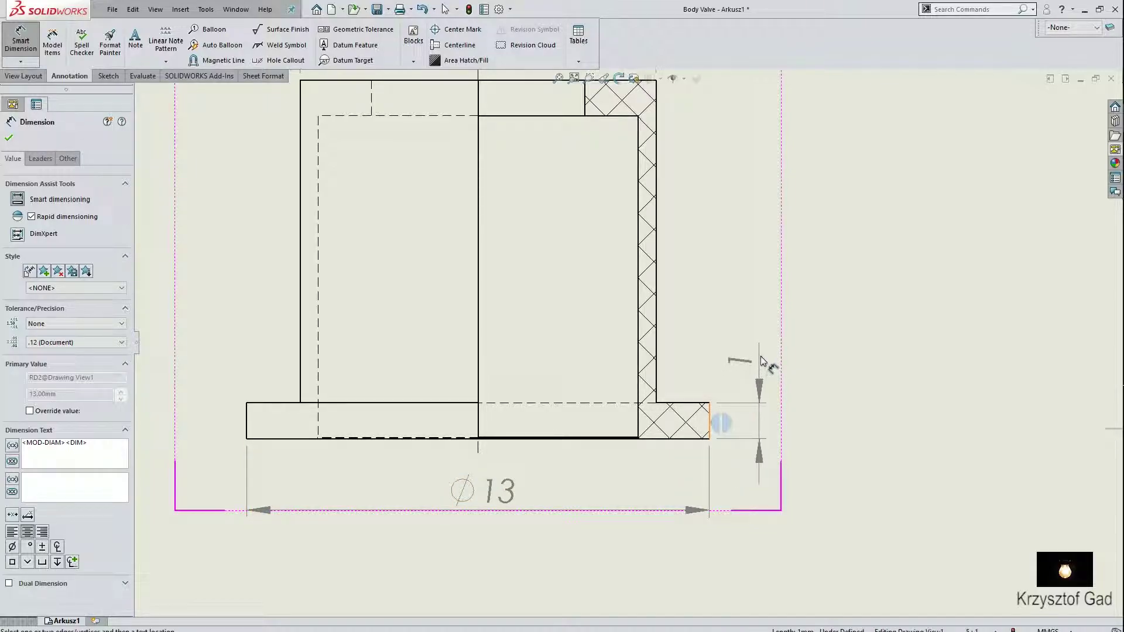
left_click(766, 356)
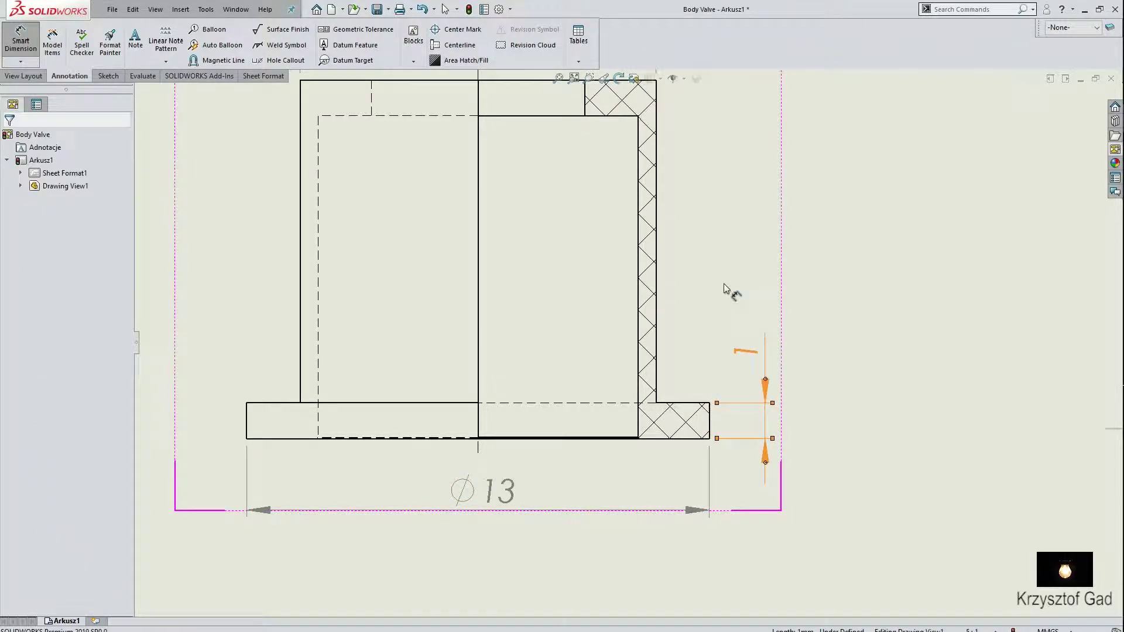
left_click(585, 104)
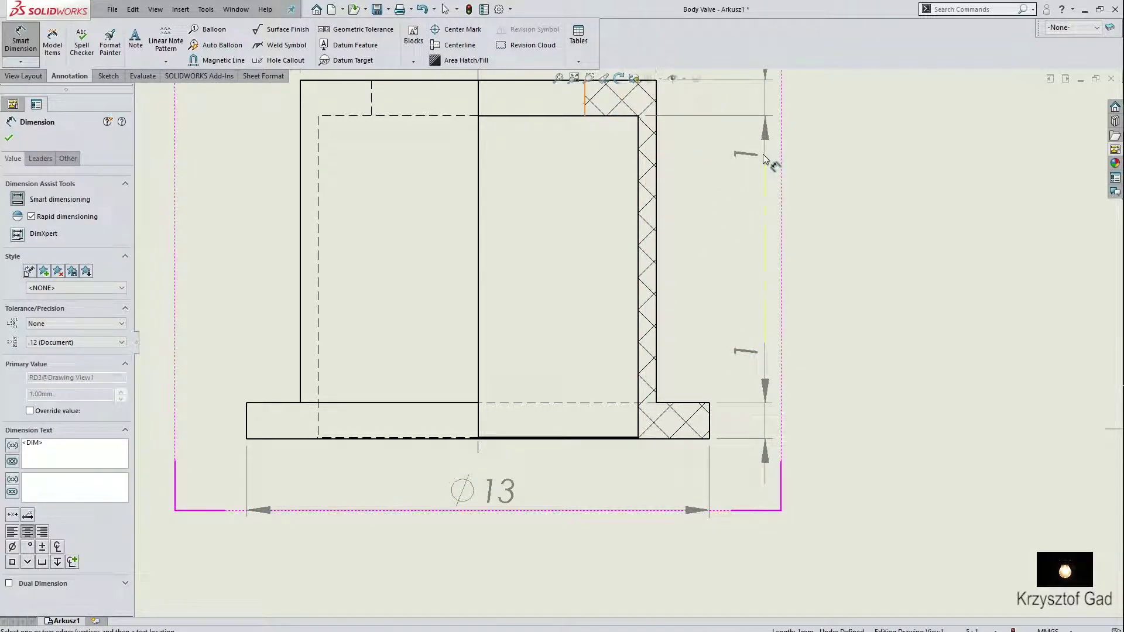
left_click(763, 159)
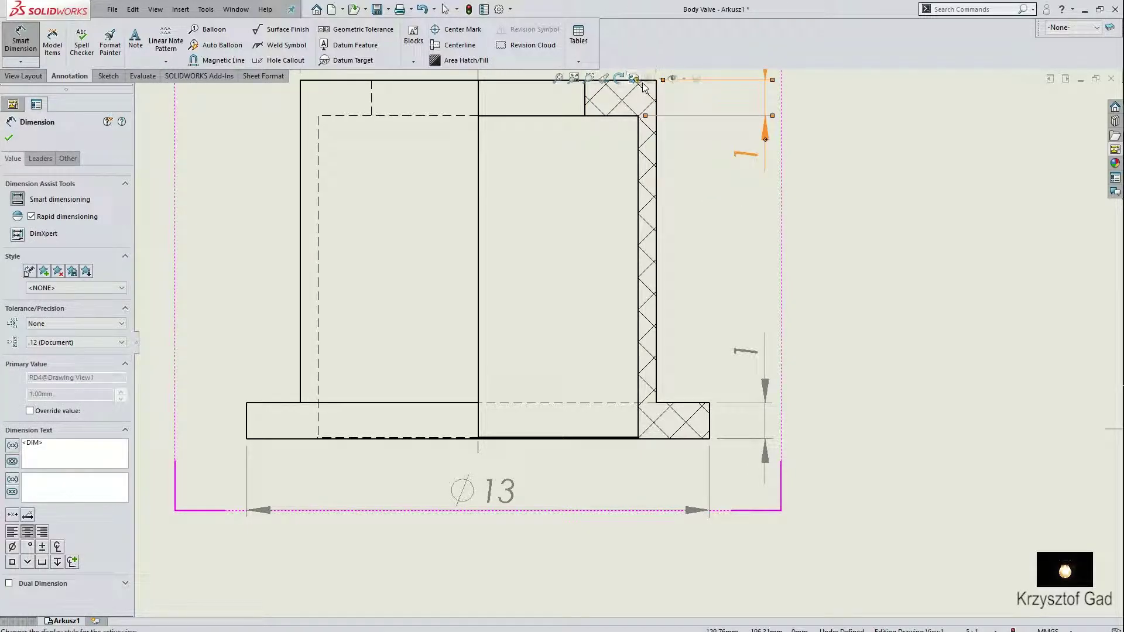
scroll(663, 118, "up", 1)
scroll(659, 140, "up", 1)
left_click(644, 170)
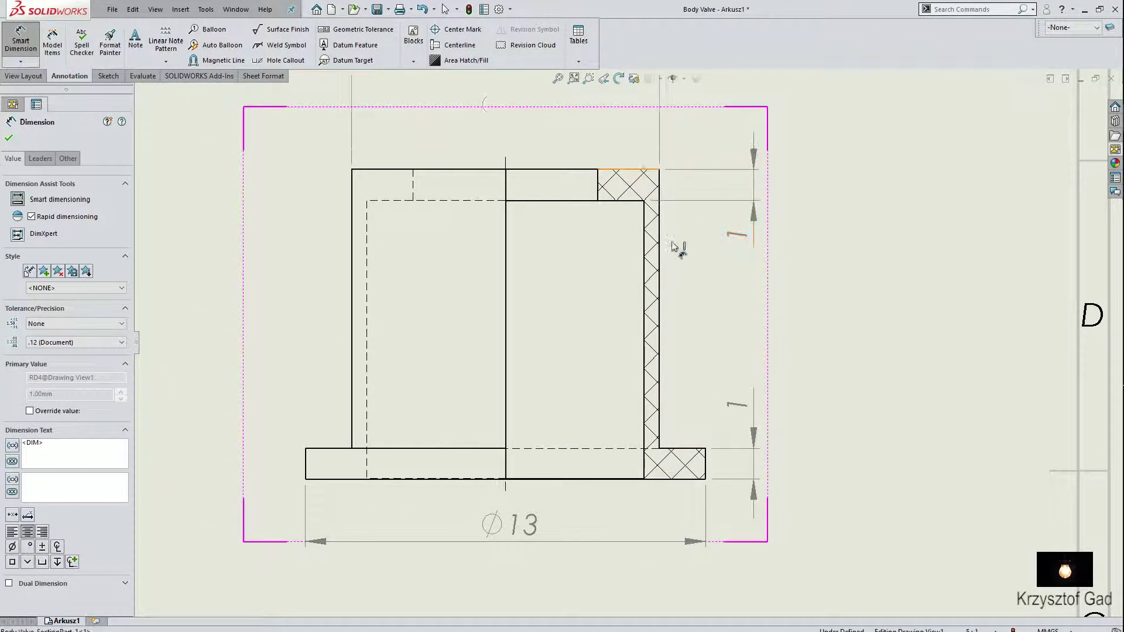
left_click(694, 479)
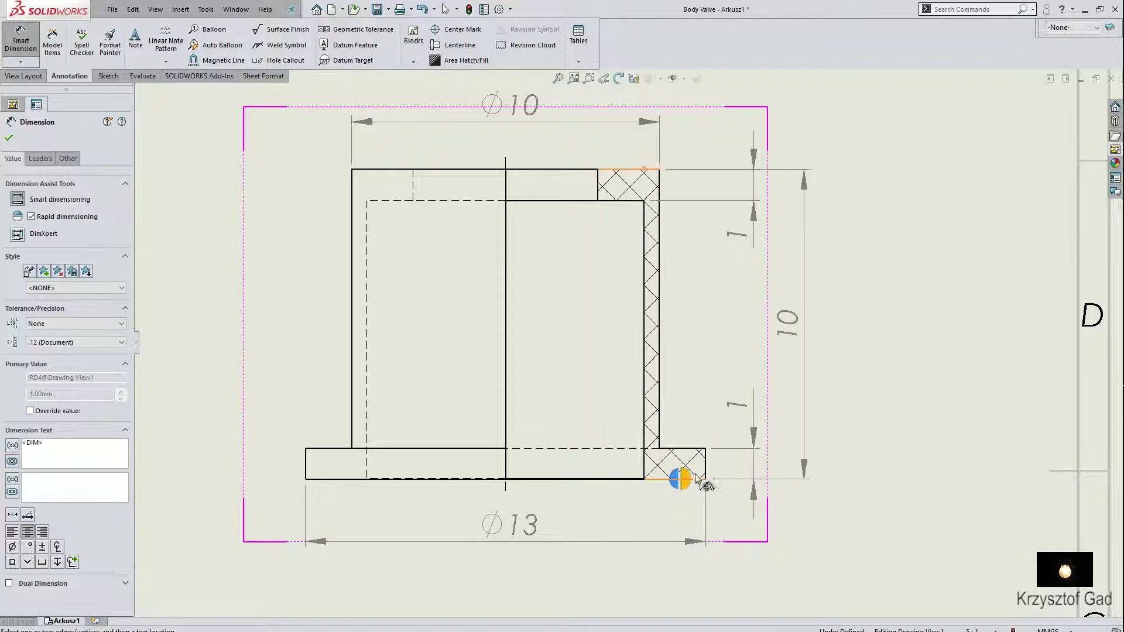
left_click(810, 324)
- Add the Ø6 bore diameter and move the Ø10 dimension above it
middle_click_drag(578, 176, 674, 325)
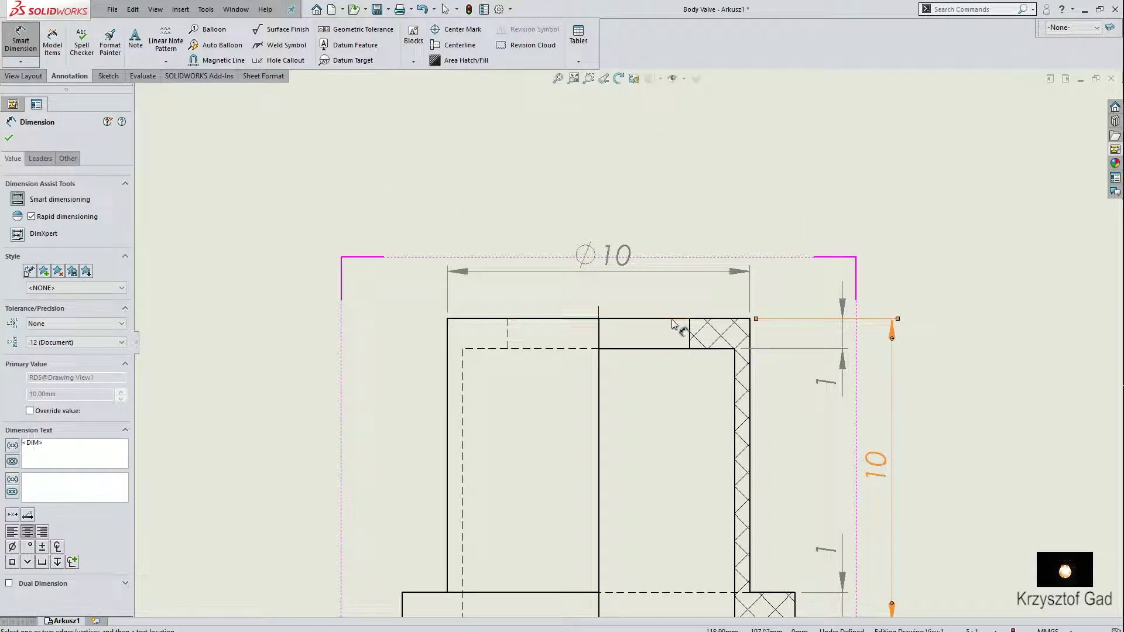
left_click(671, 324)
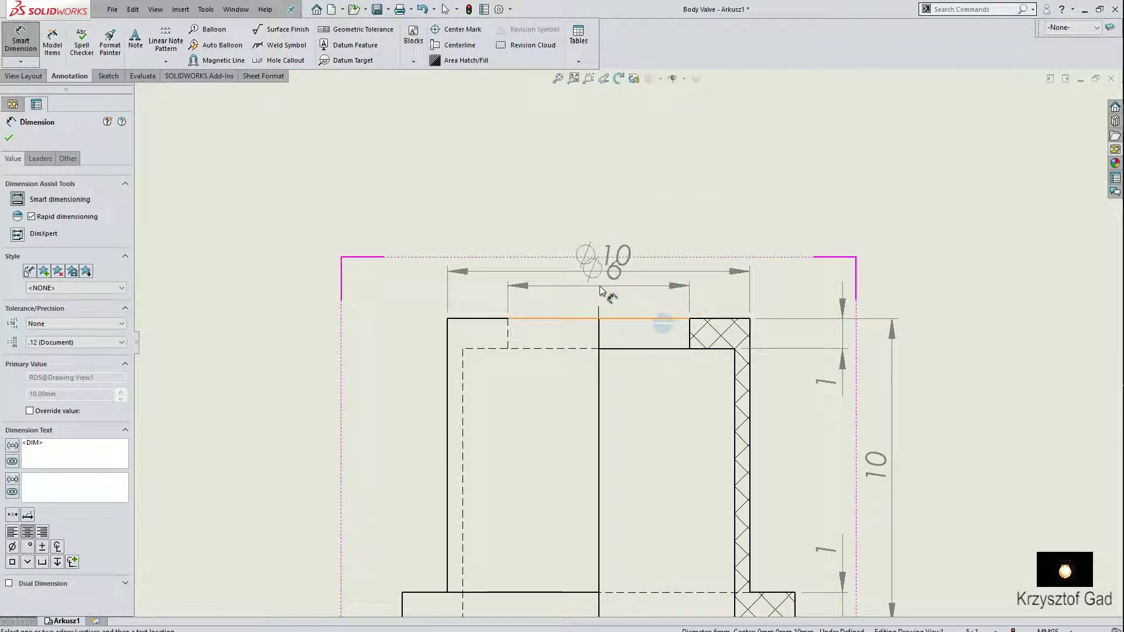
left_click(598, 287)
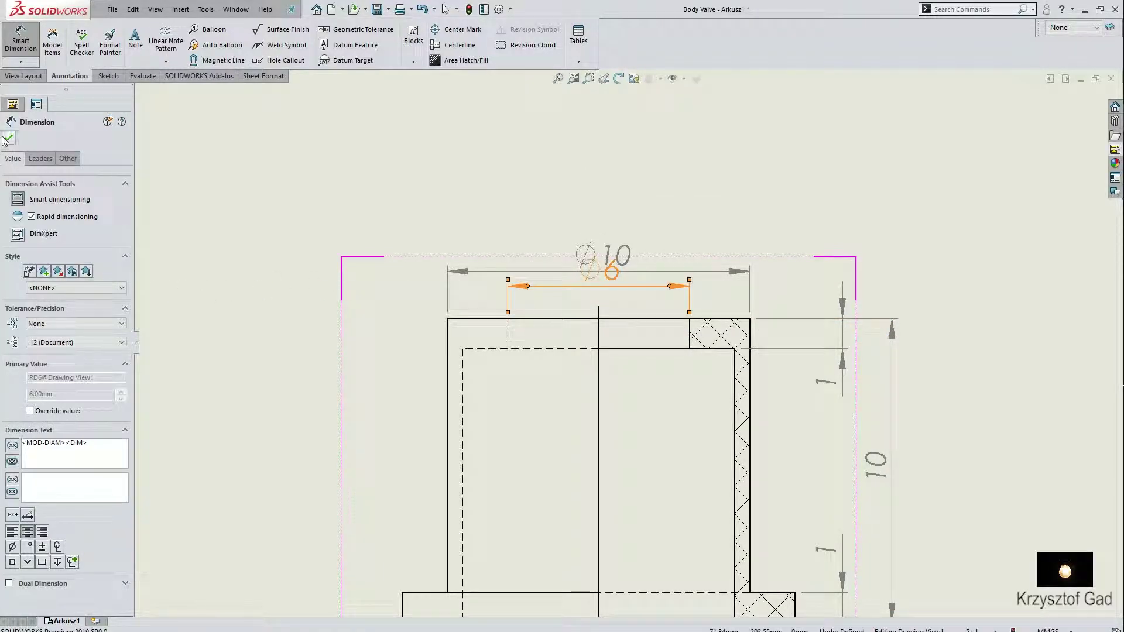
left_click(8, 139)
left_click(476, 273)
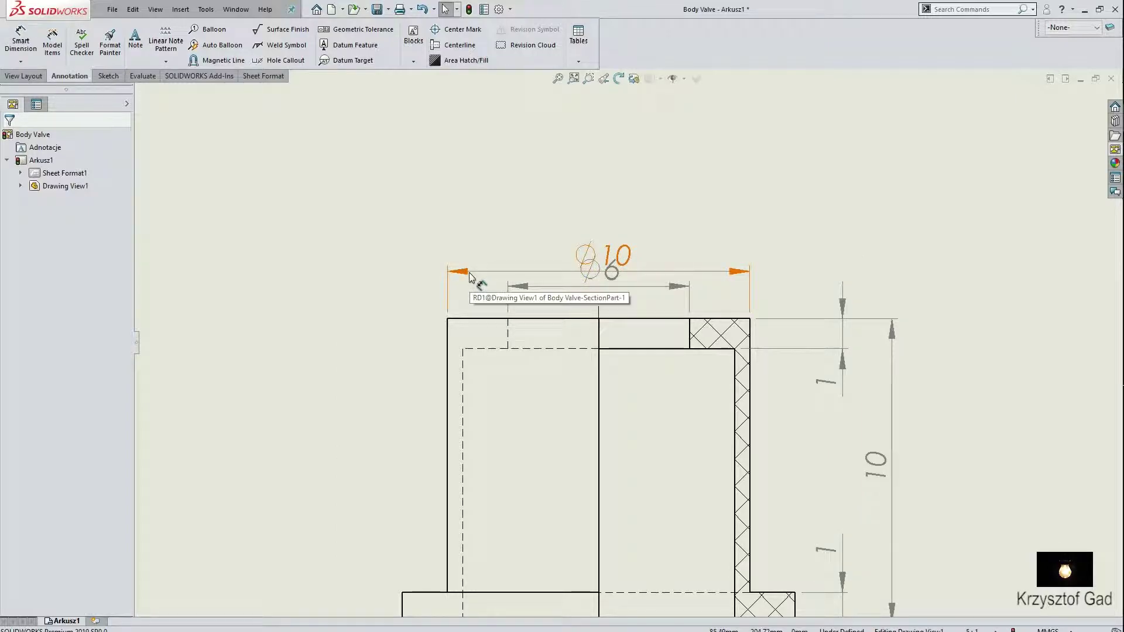
mouse_move(478, 271)
left_mouse_down()
mouse_move(479, 244)
mouse_move(470, 246)
left_mouse_up()
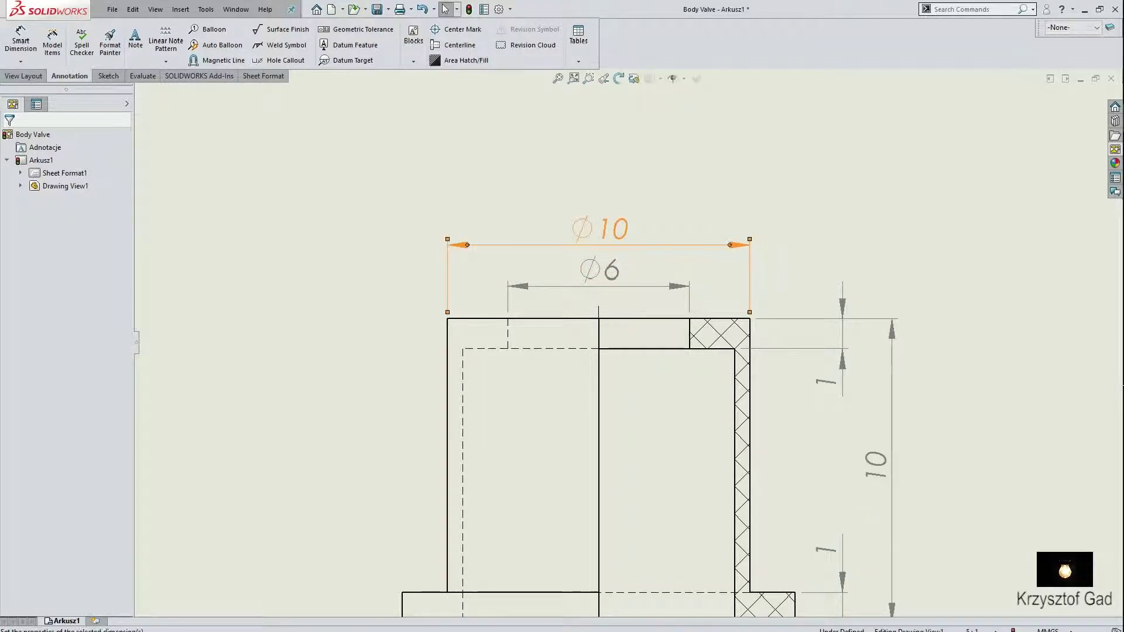
scroll(452, 289, "up", 3)
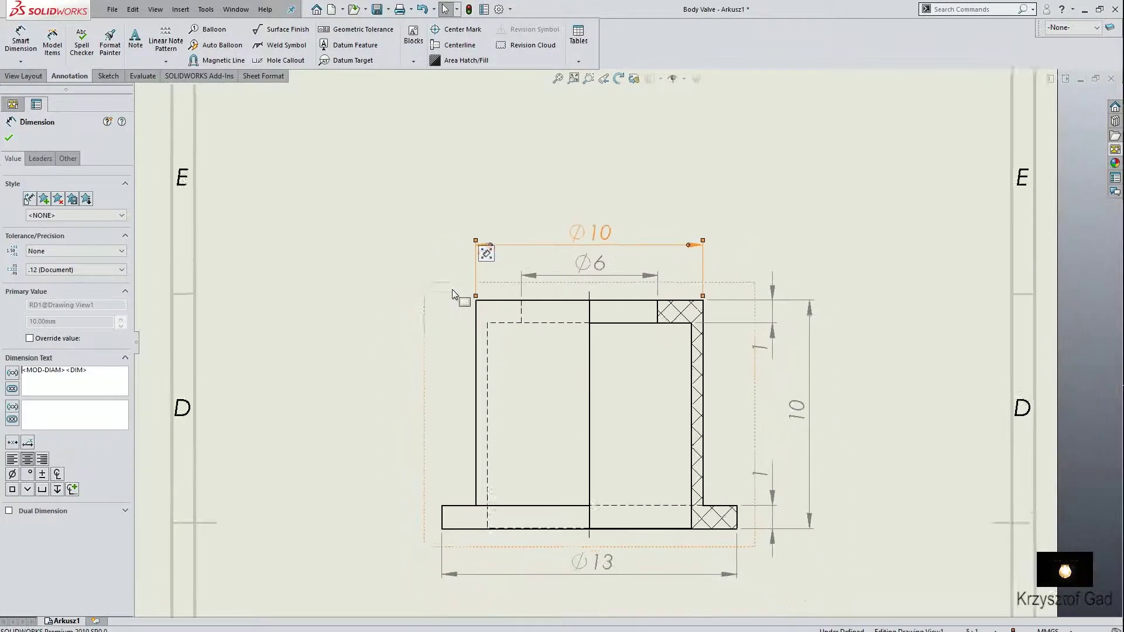
left_click(9, 140)
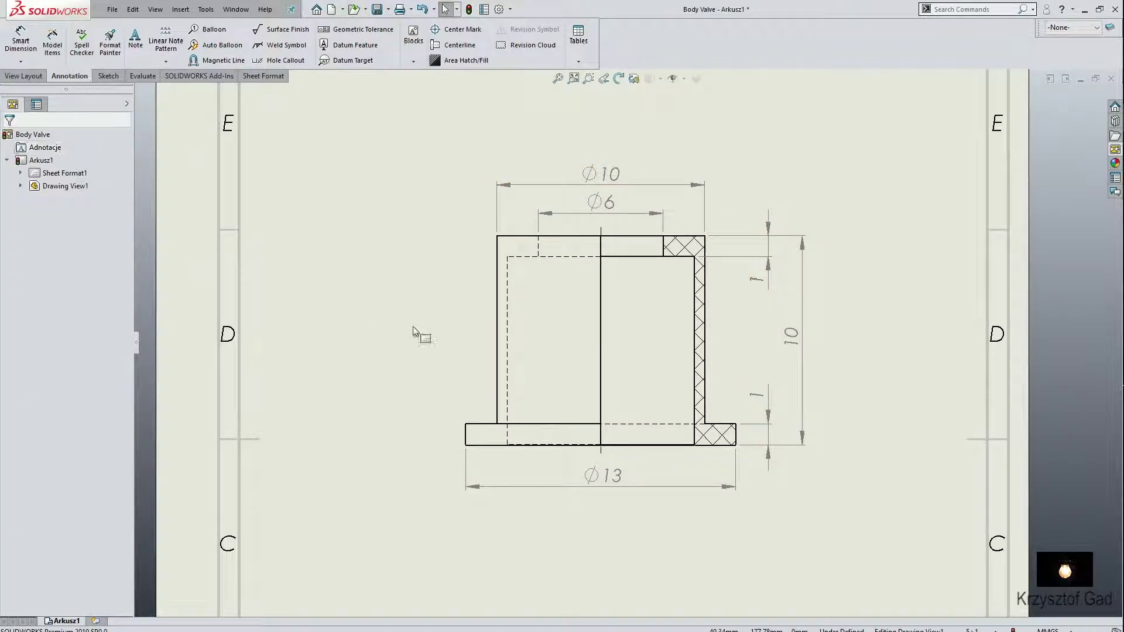
- Set the Body Valve view to Hidden Lines Removed and zoom to the full sheet
left_click(463, 341)
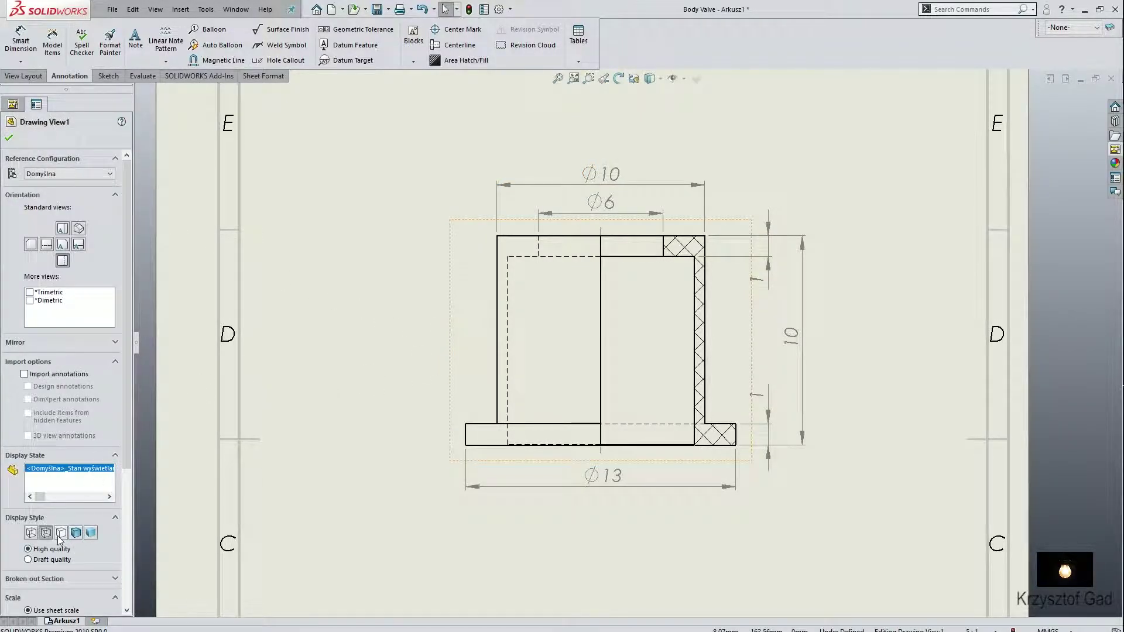
left_click(8, 139)
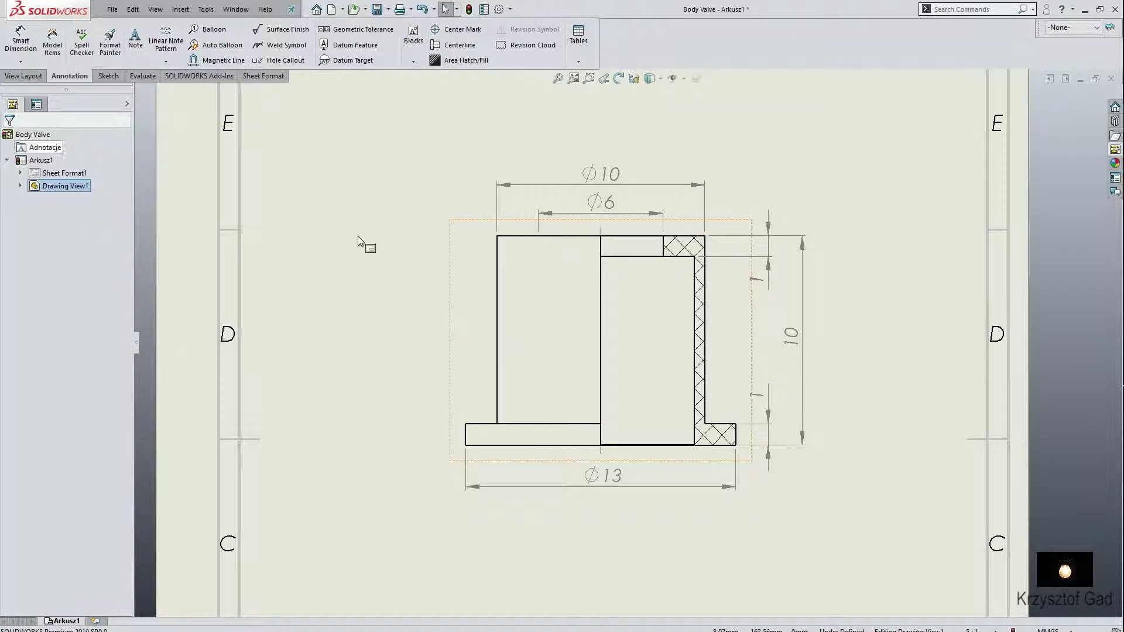
key("f")
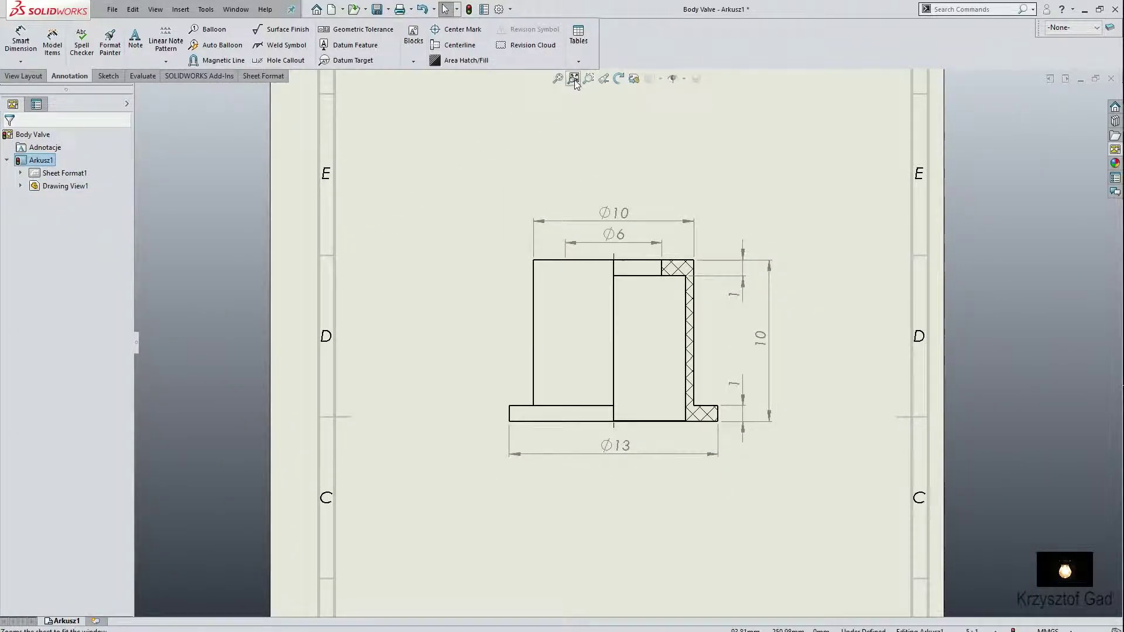
left_click(574, 80)
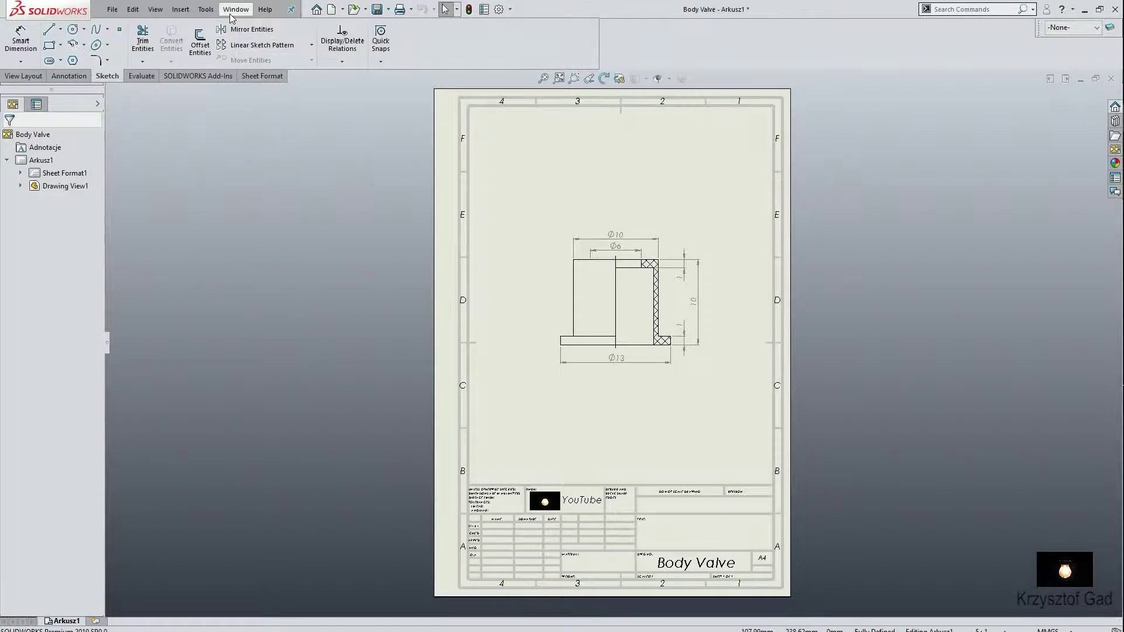
- Switch to the Spring part and make an A4 drawing from it with the default sheet format
left_click(236, 9)
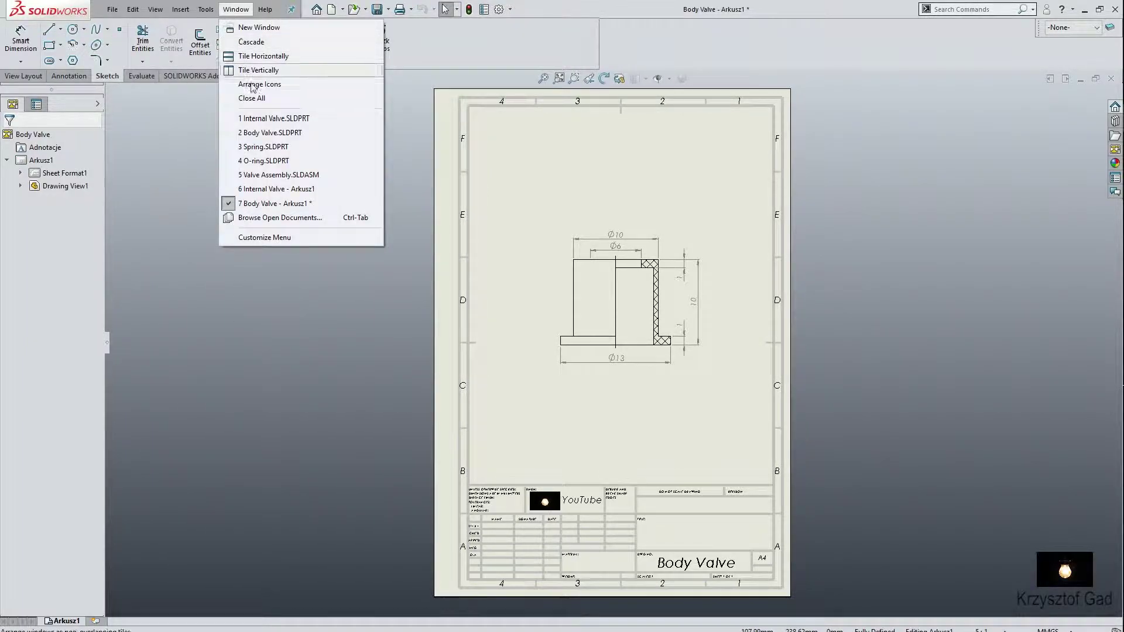
left_click(273, 147)
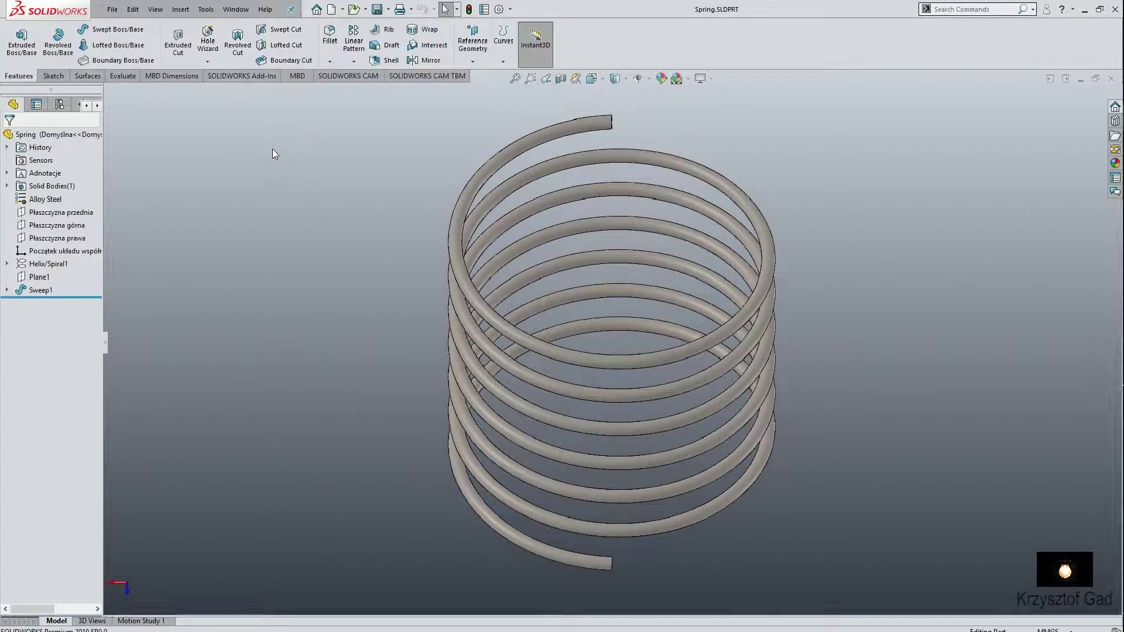
key("Left")
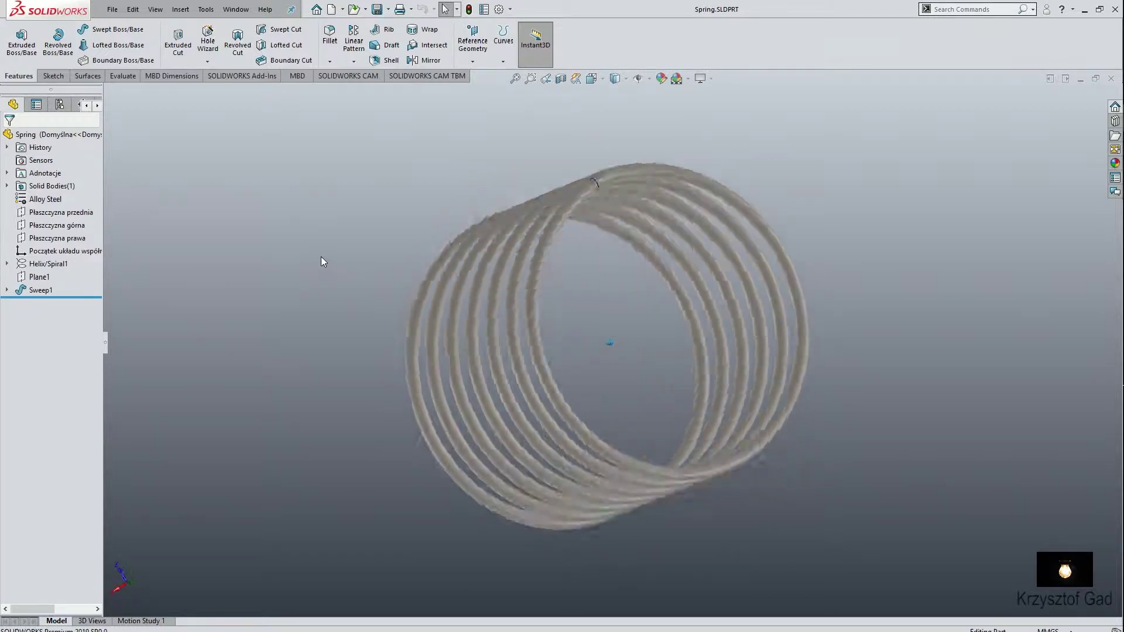
left_click(112, 8)
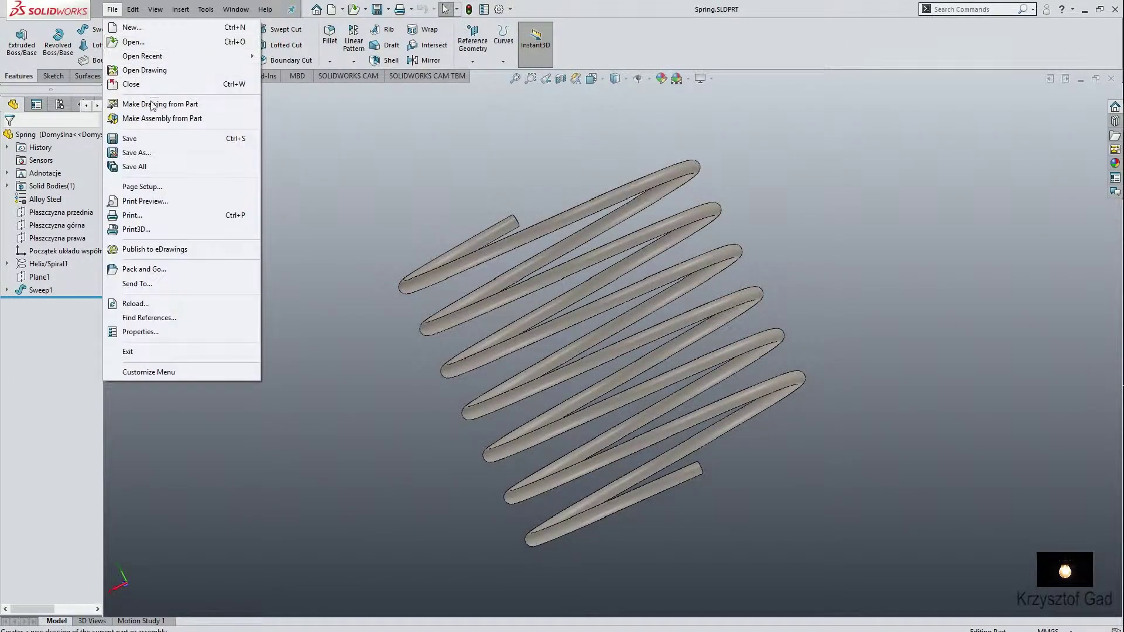
left_click(154, 106)
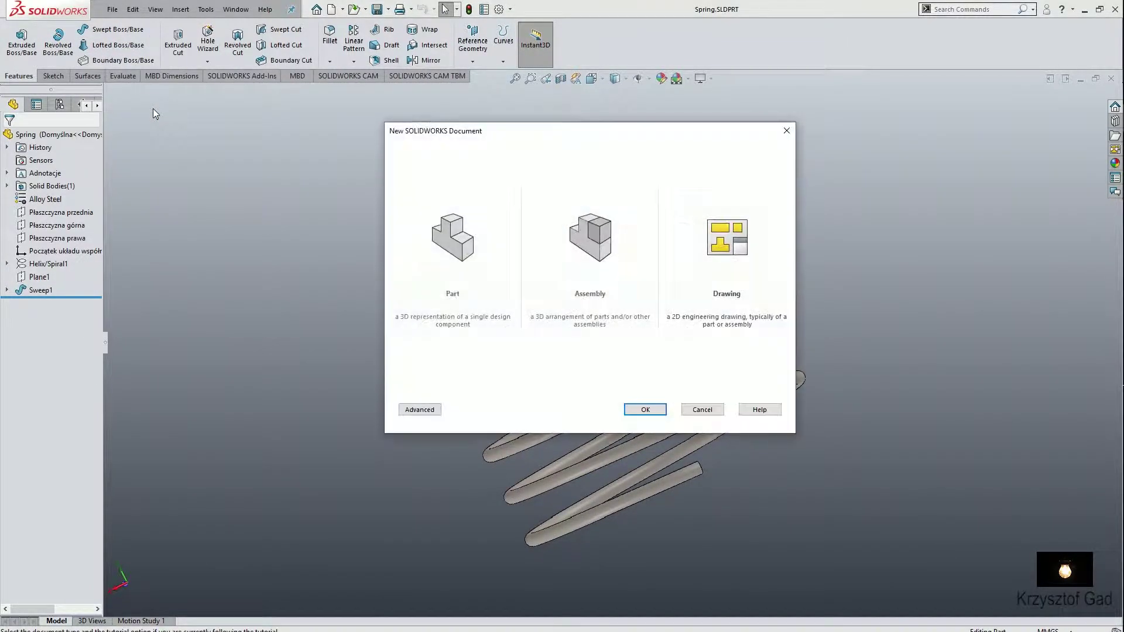
left_click(660, 409)
left_click(584, 394)
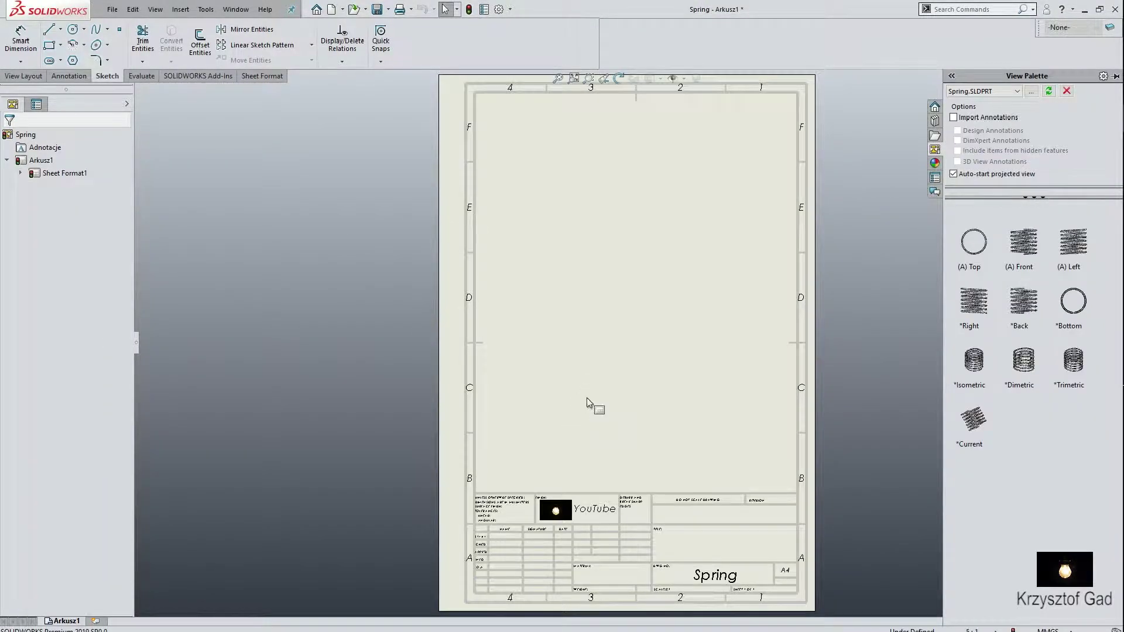
- Drag a spring view from the View Palette onto the sheet at 10:1
mouse_move(1024, 240)
left_mouse_down()
mouse_move(663, 295)
mouse_move(637, 271)
left_mouse_up()
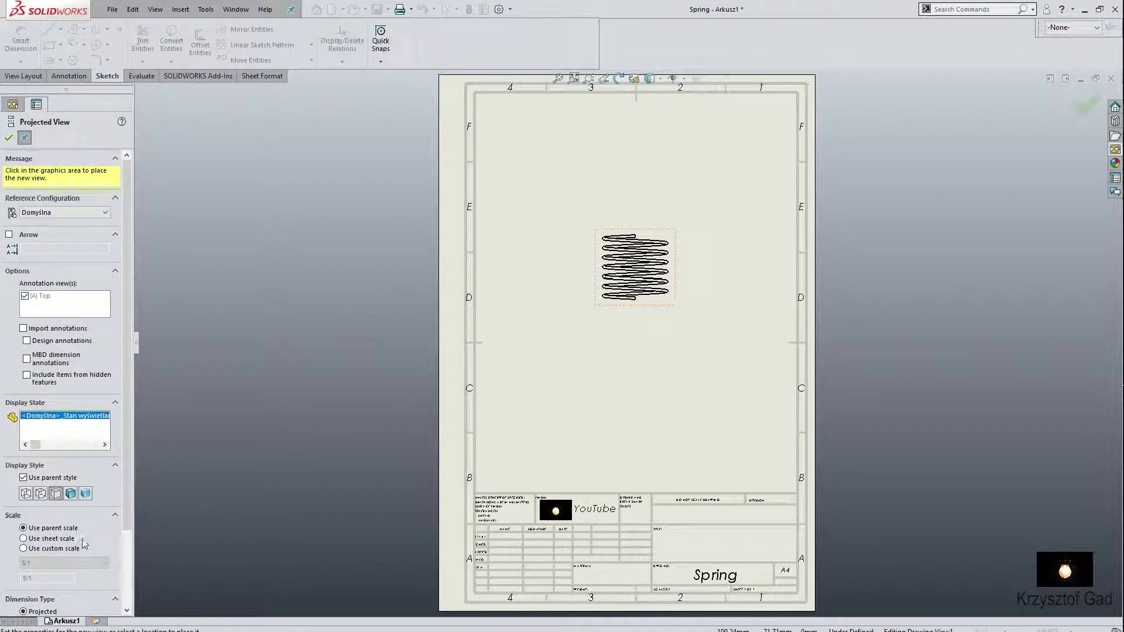
left_click(61, 563)
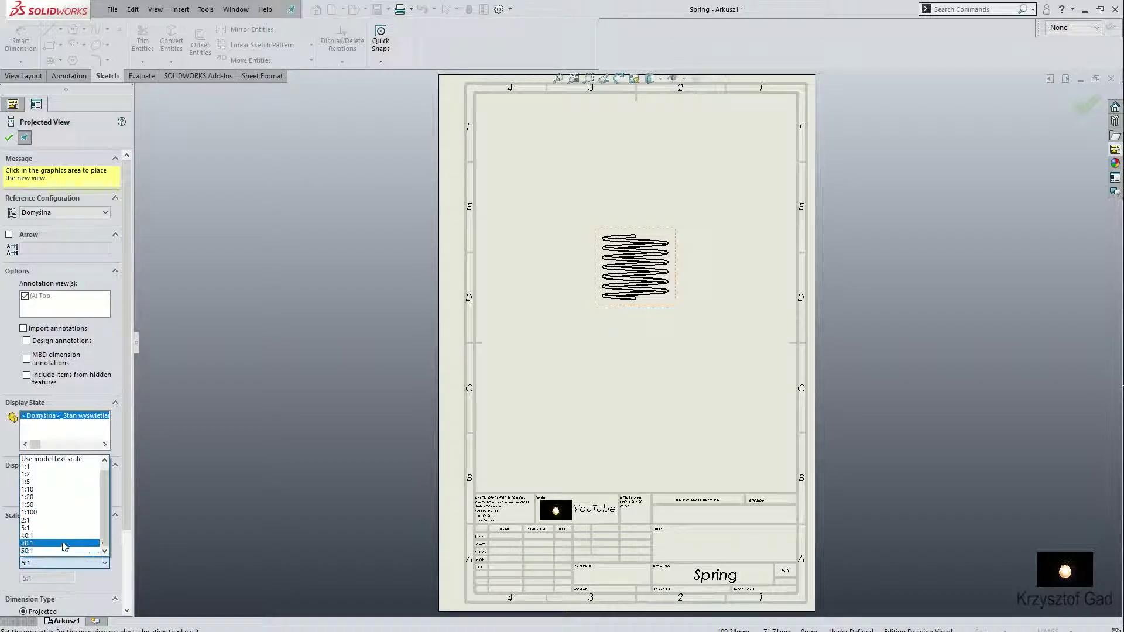
left_click(66, 540)
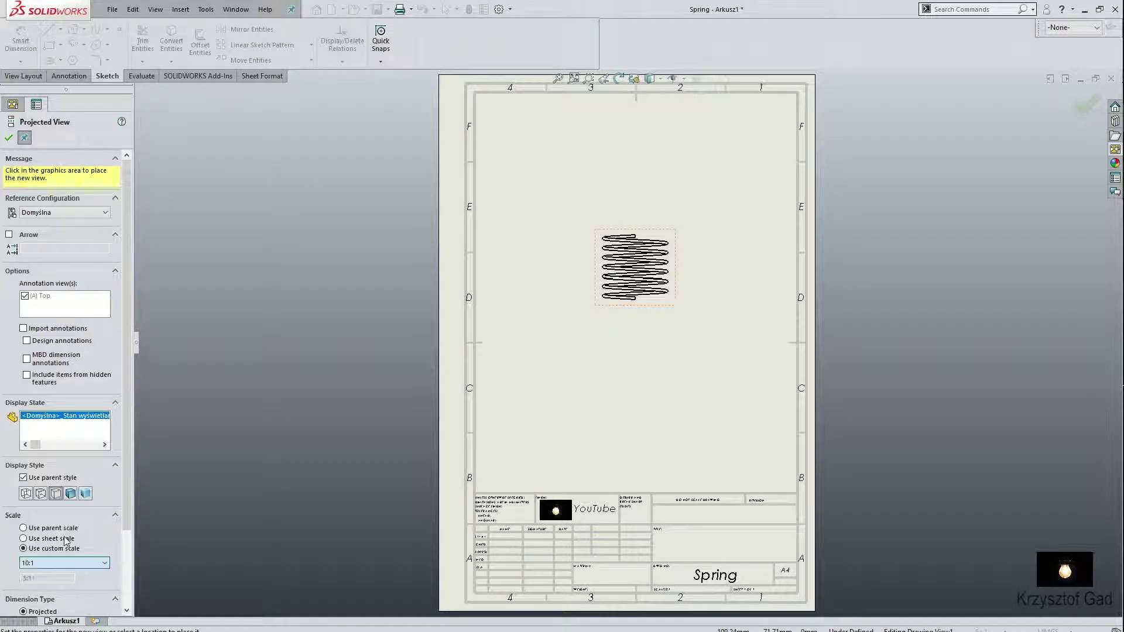
left_click(9, 138)
- Give the spring view a custom 10:1 scale
left_click(640, 292)
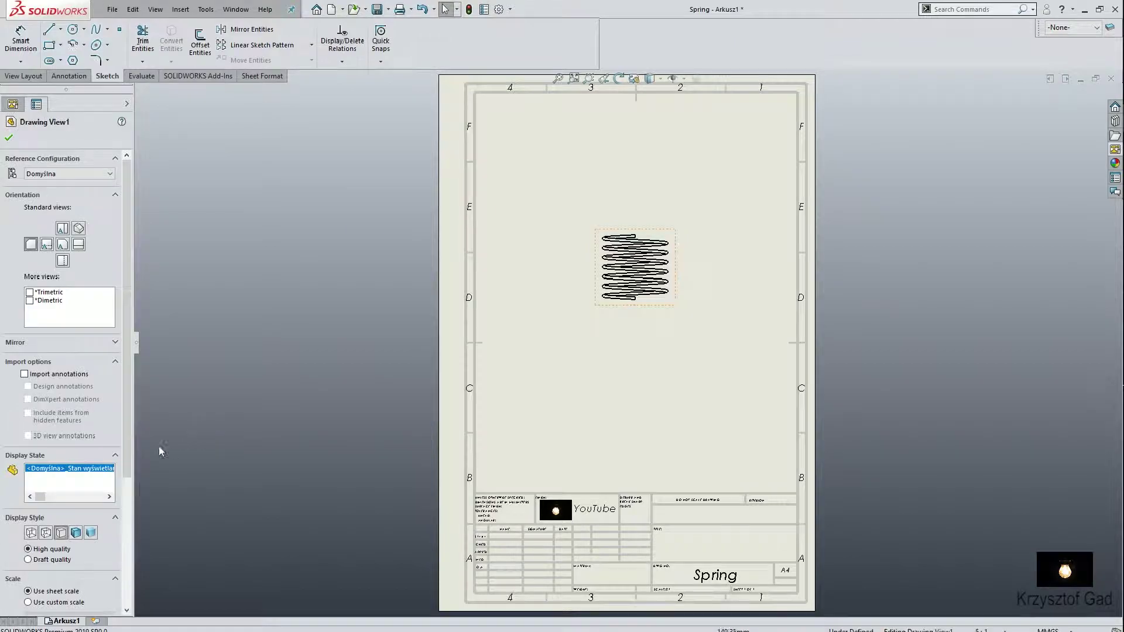
scroll(71, 410, "down", 4)
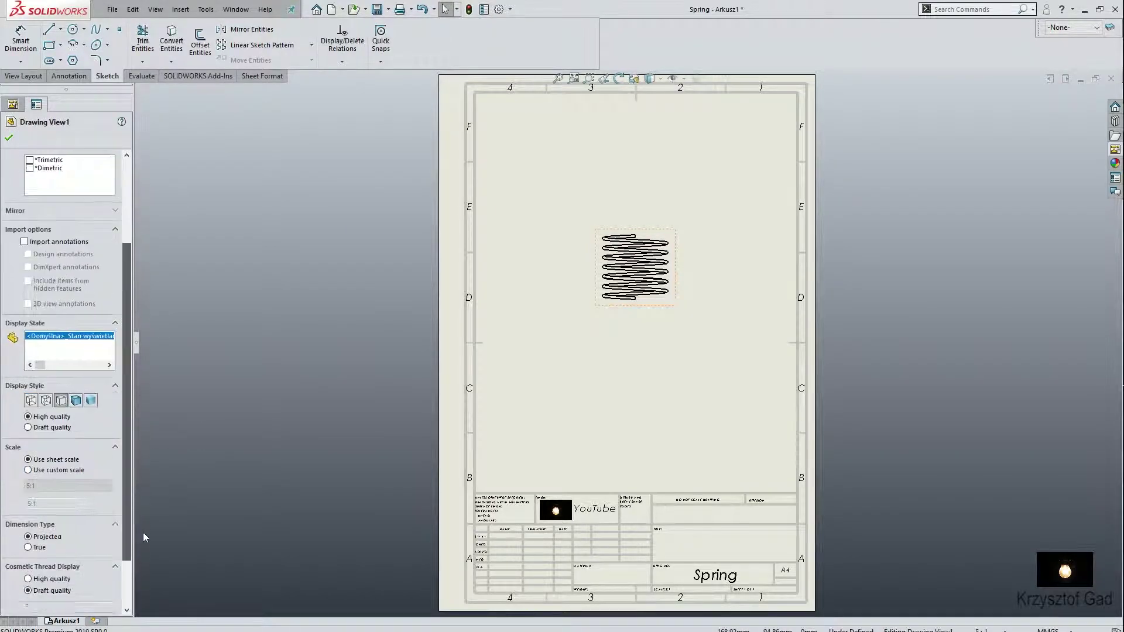
scroll(70, 410, "down", 1)
left_click(53, 429)
left_click(60, 451)
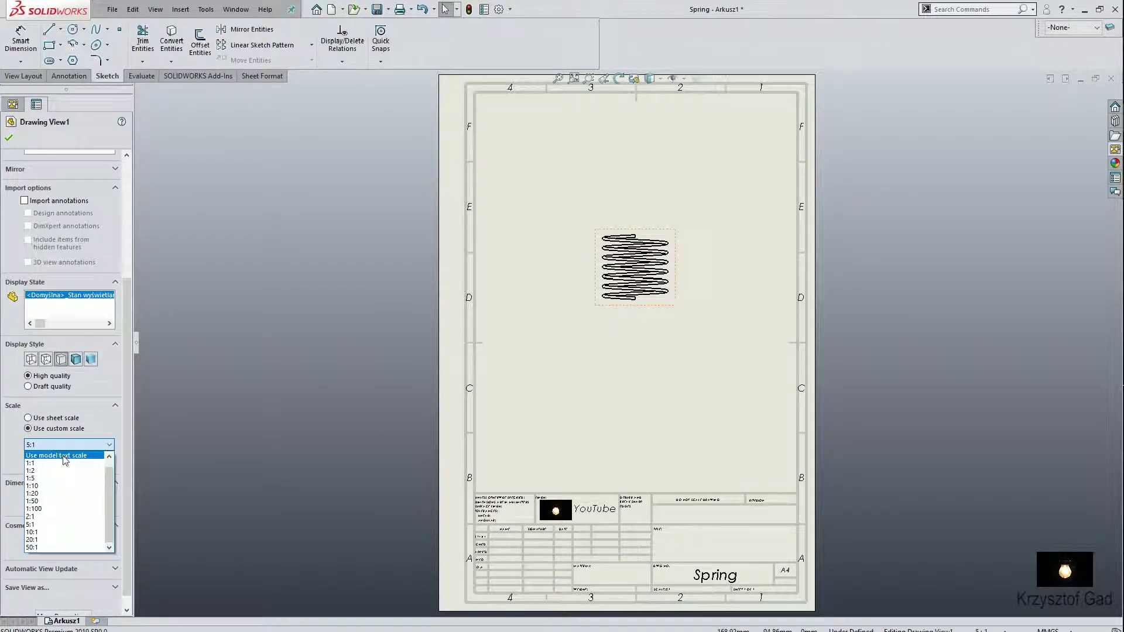
left_click(76, 536)
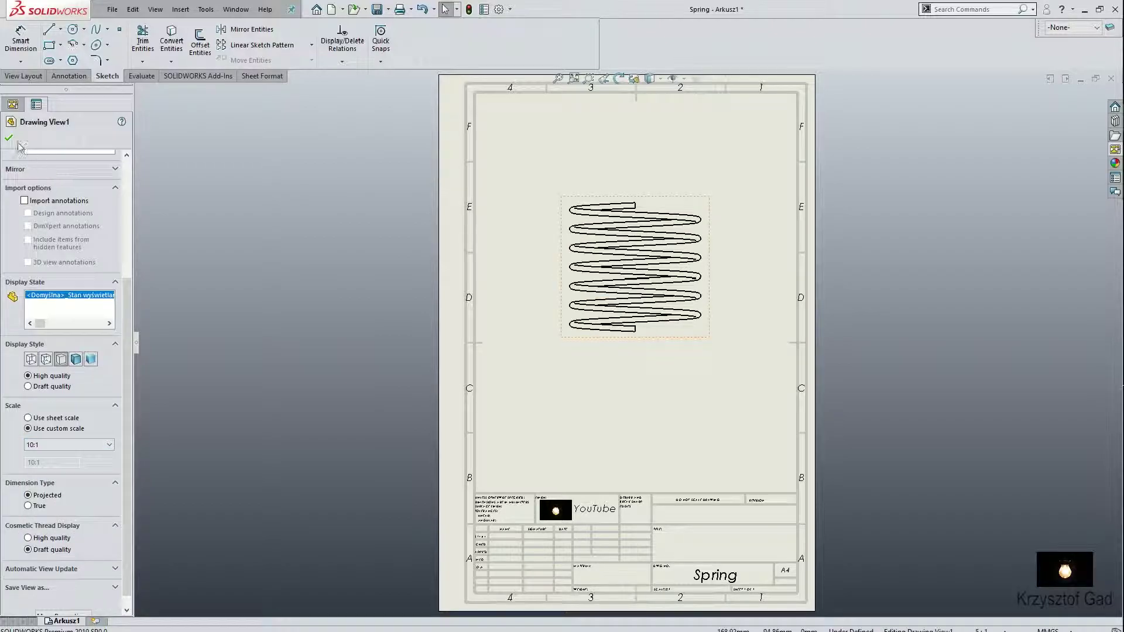
left_click(8, 138)
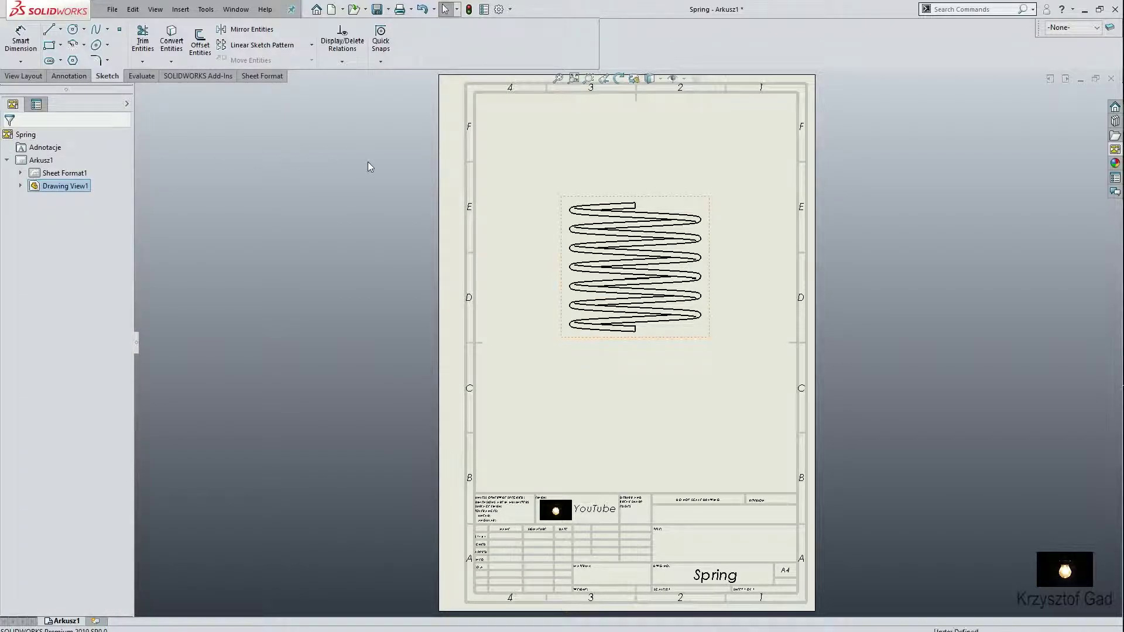
- Draw a centerline along the spring axis from its top end to its bottom
left_click(61, 29)
left_click(73, 54)
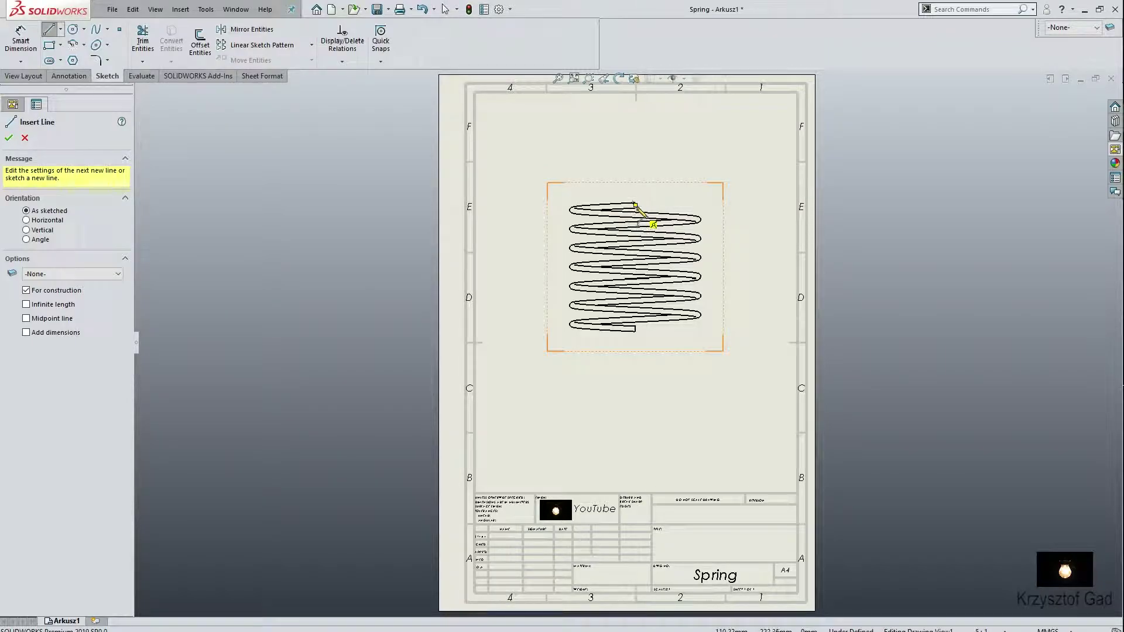
scroll(635, 206, "down", 2)
scroll(644, 246, "down", 3)
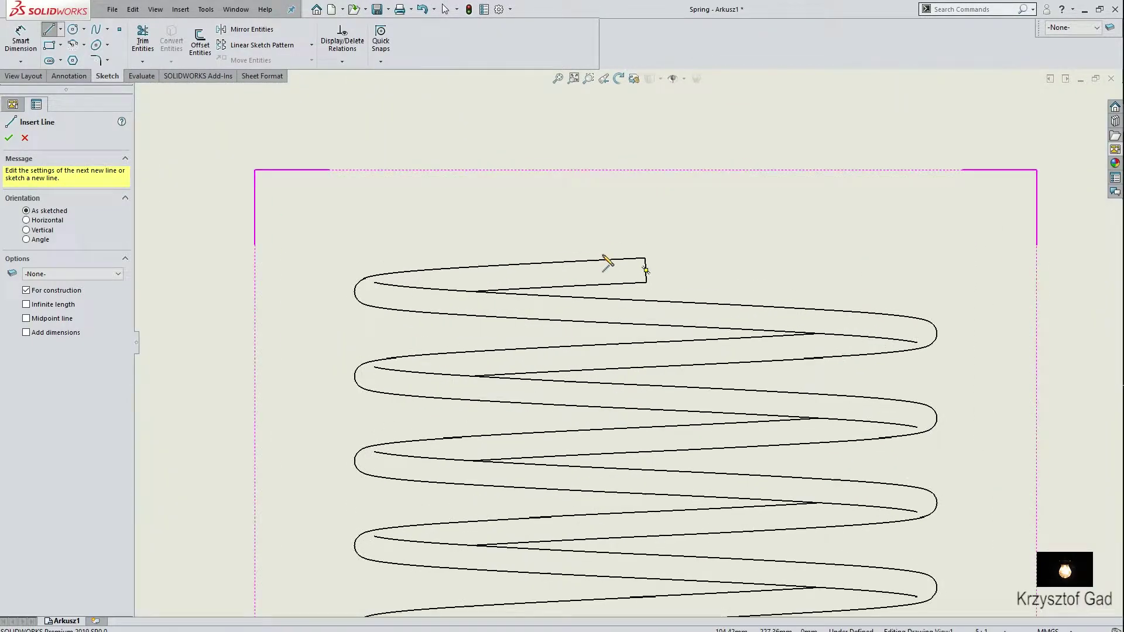
left_click(651, 263)
scroll(647, 351, "up", 2)
scroll(647, 468, "up", 1)
scroll(641, 539, "up", 1)
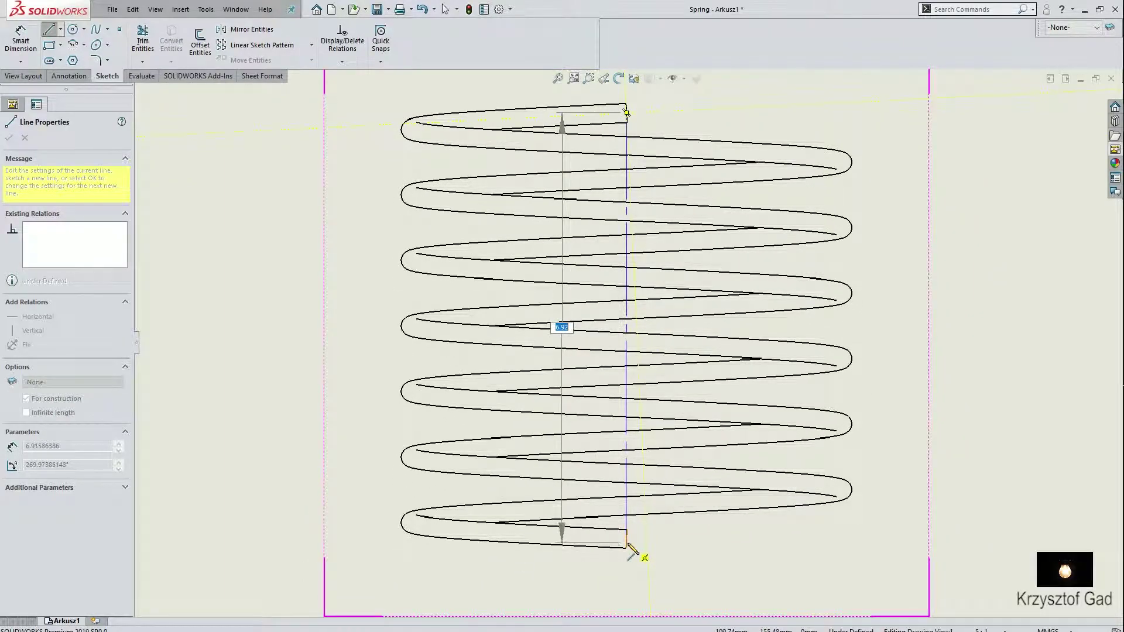
left_click(627, 539)
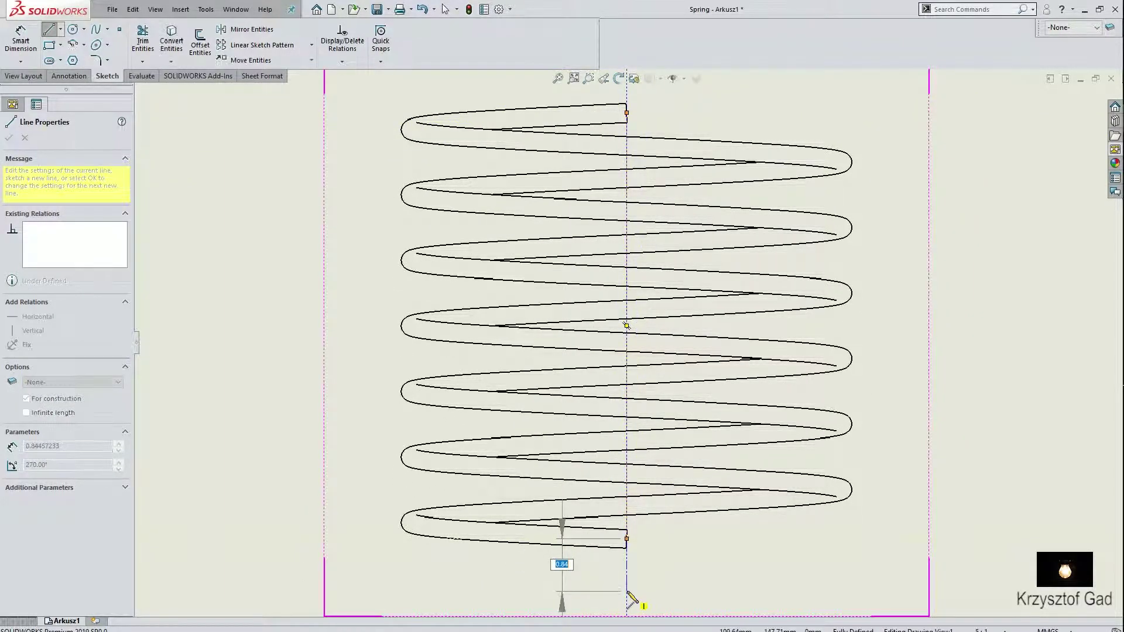
right_click(656, 586)
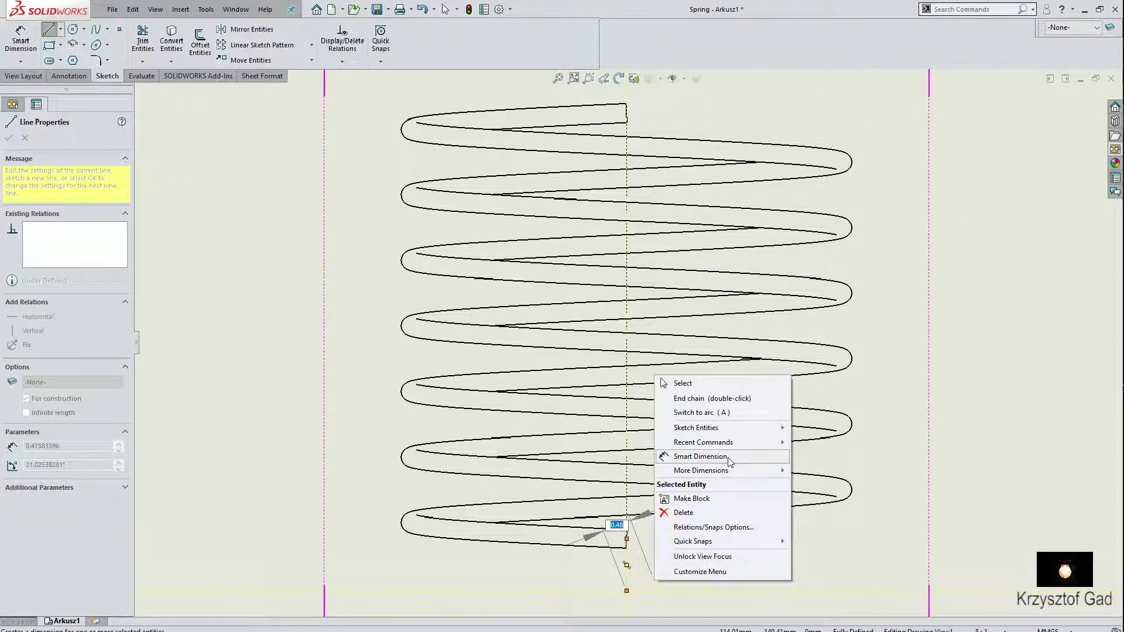
left_click(712, 399)
- Extend the axis centerline above the spring's top end
middle_click_drag(689, 208, 692, 313)
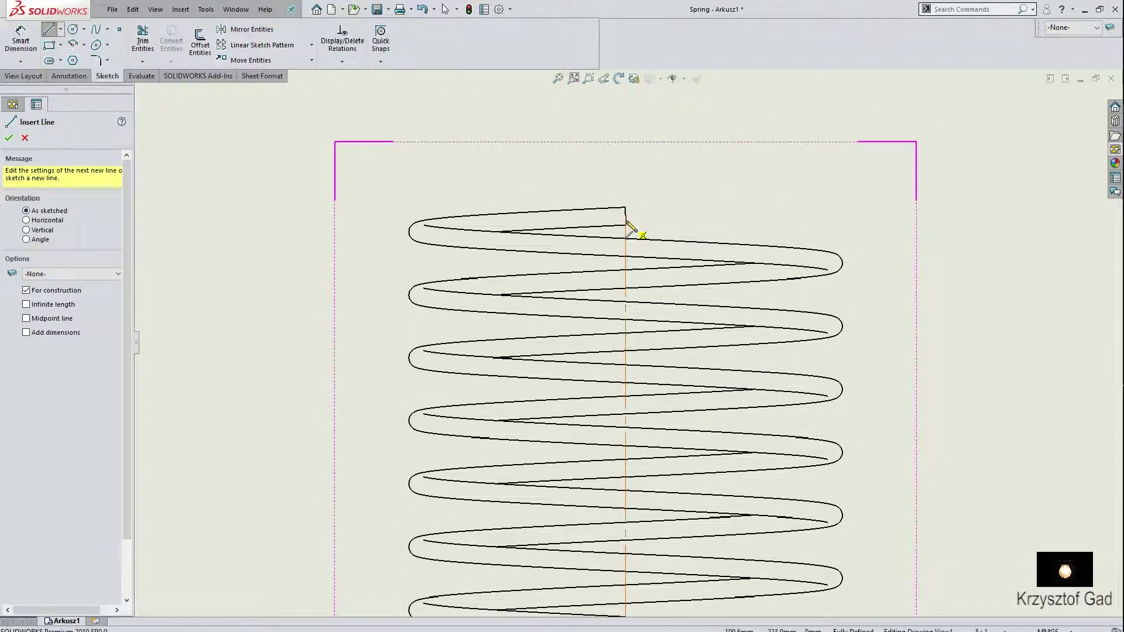
left_click(625, 216)
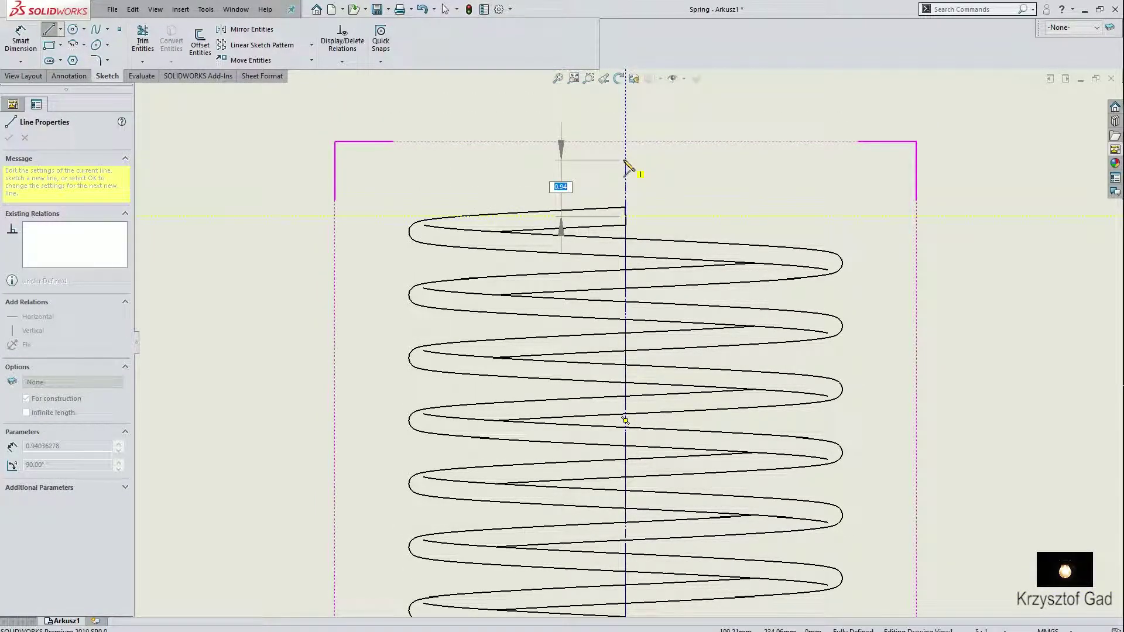
left_click(626, 160)
right_click(656, 166)
left_click(664, 174)
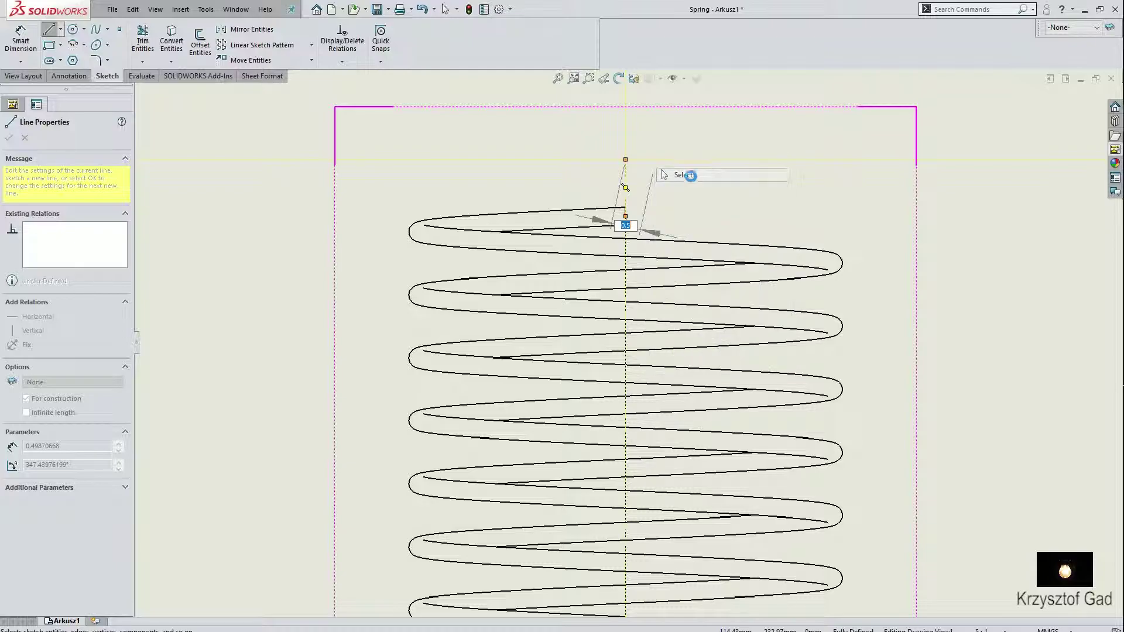
- Place points at both spring ends and dimension the 6,85 length between them
left_click(124, 33)
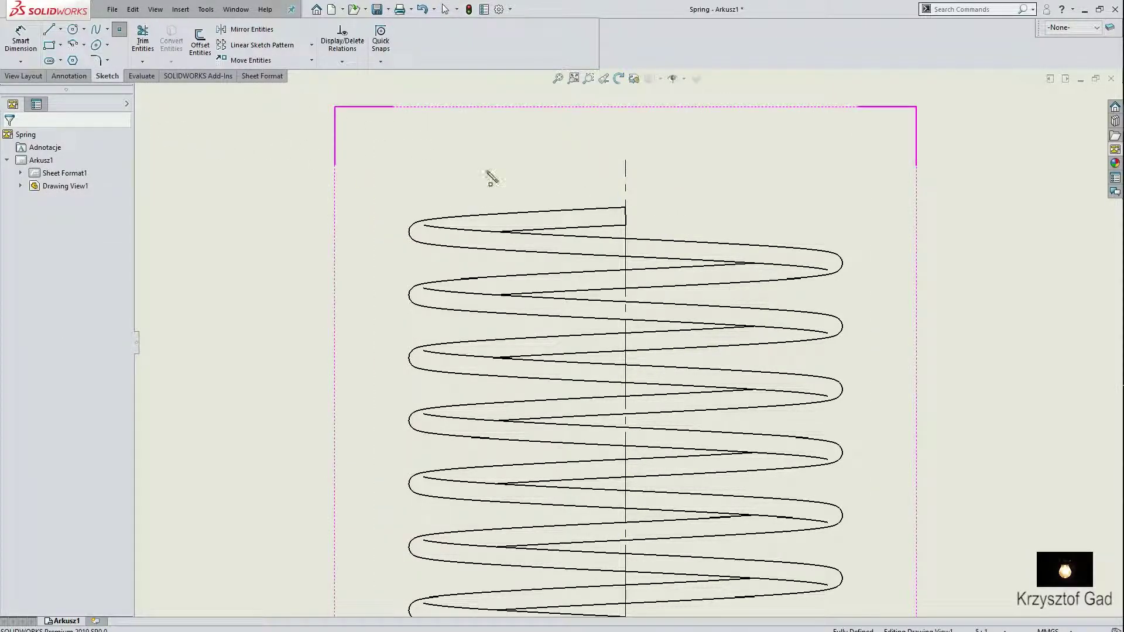
left_click(626, 225)
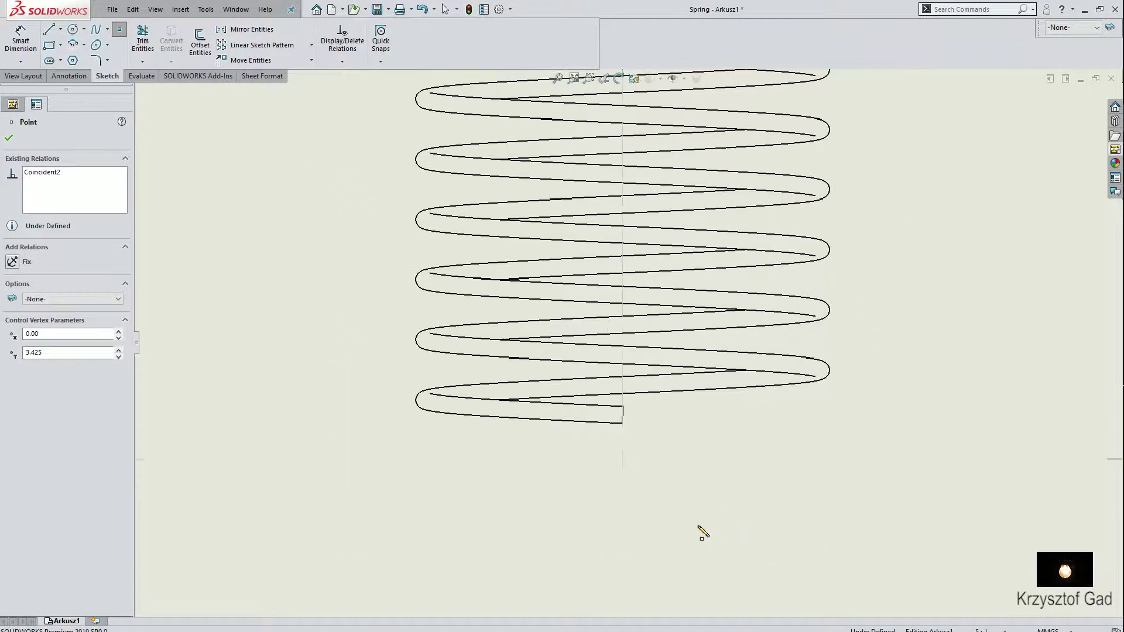
left_click(623, 416)
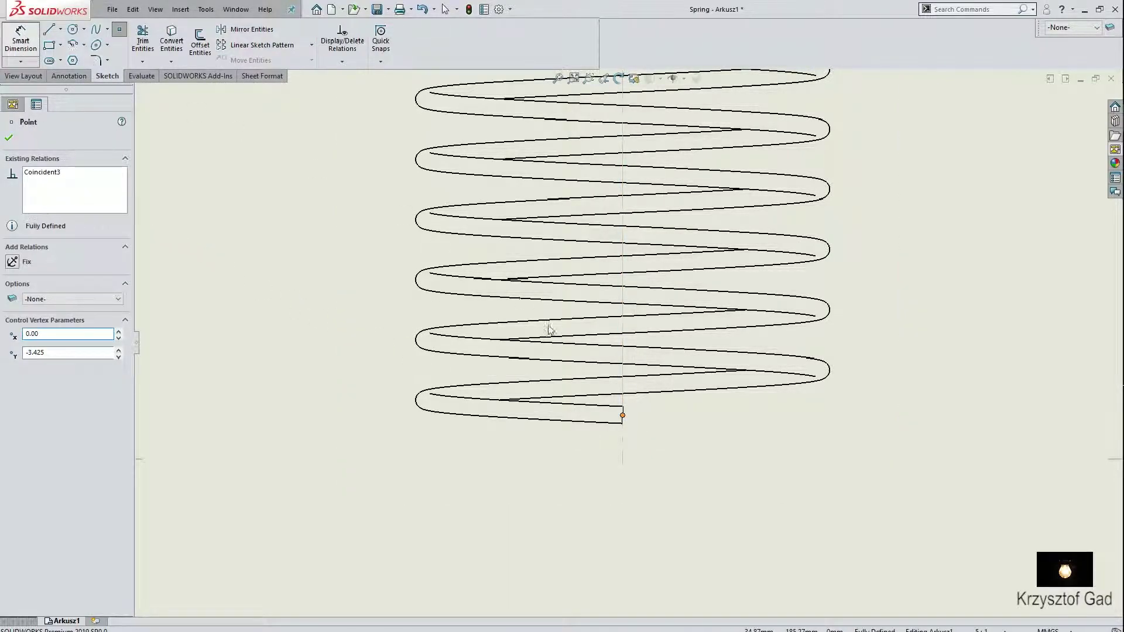
key("d")
key("Escape")
scroll(653, 234, "up", 3)
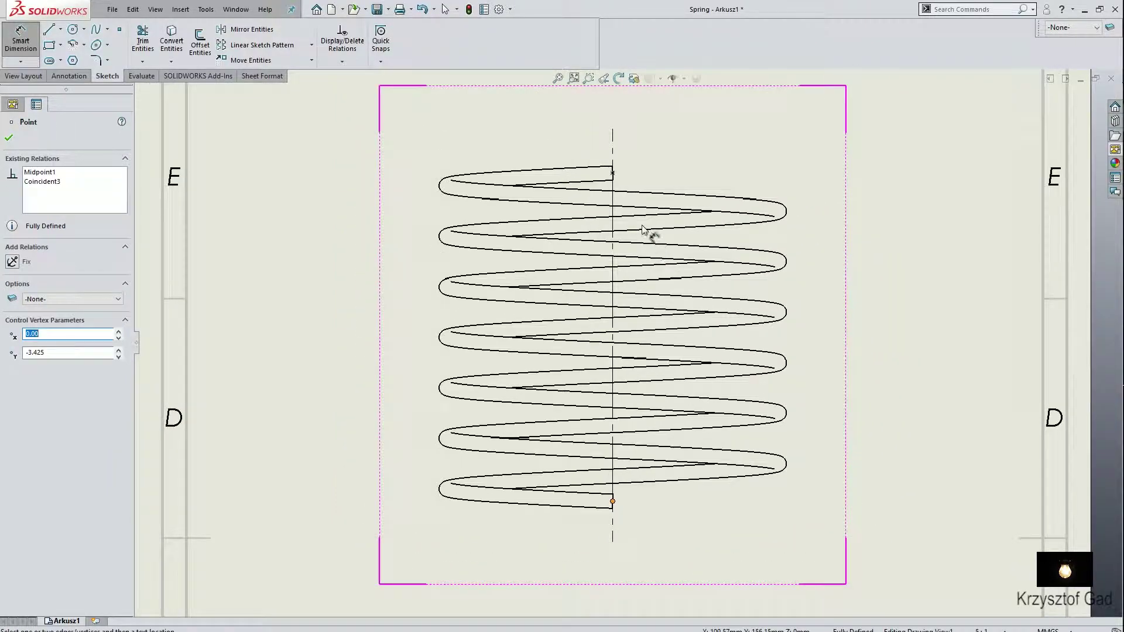
left_click(612, 186)
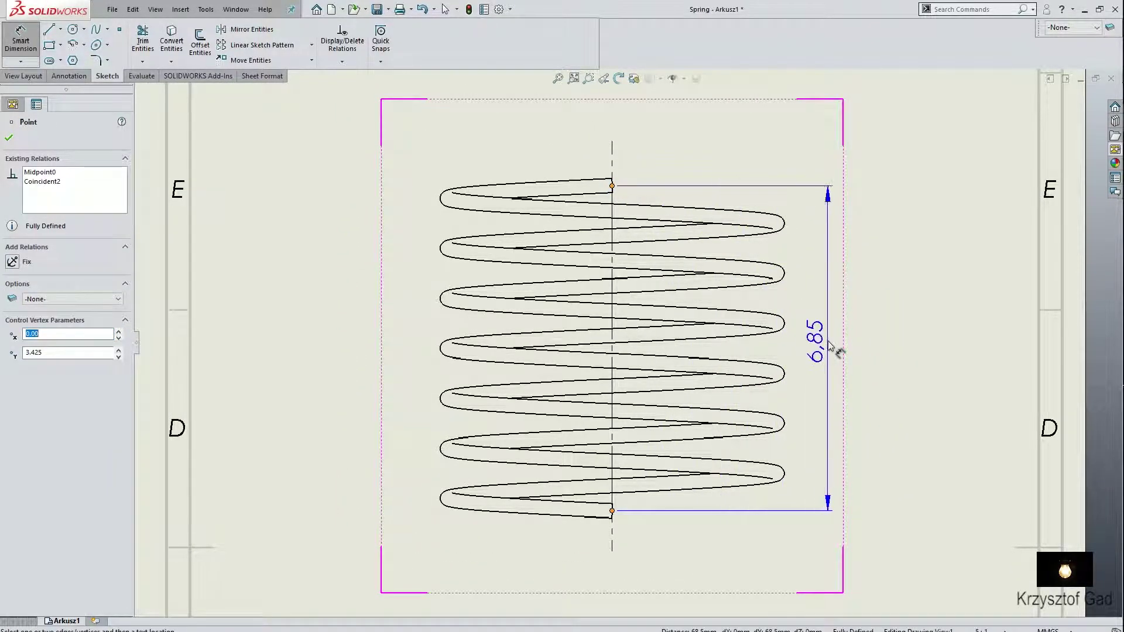
left_click(832, 345)
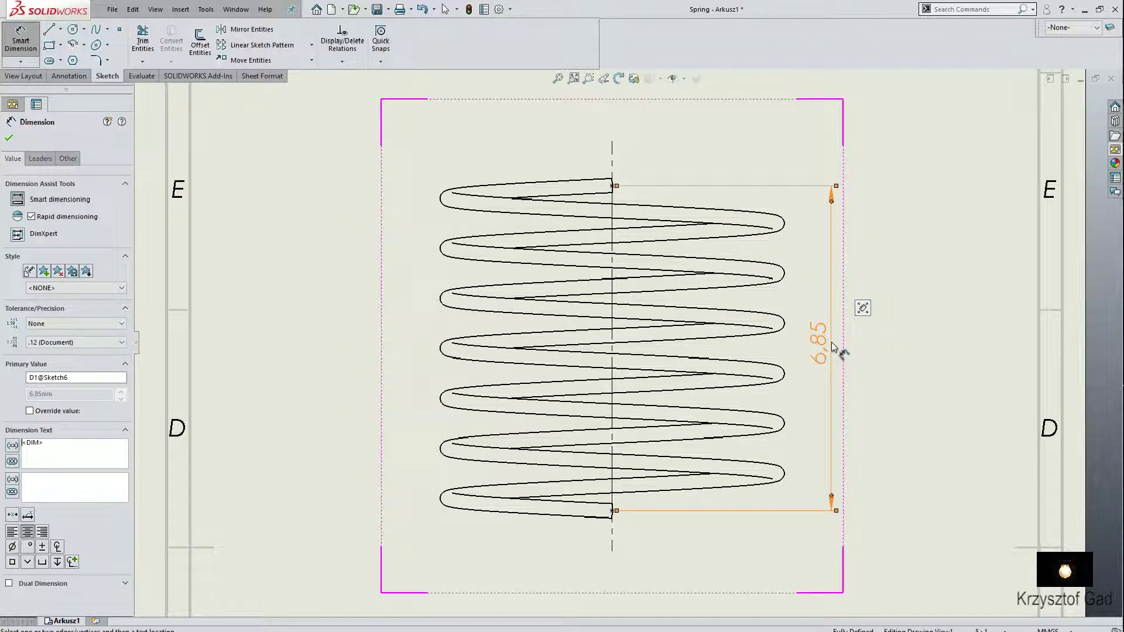
left_click(11, 139)
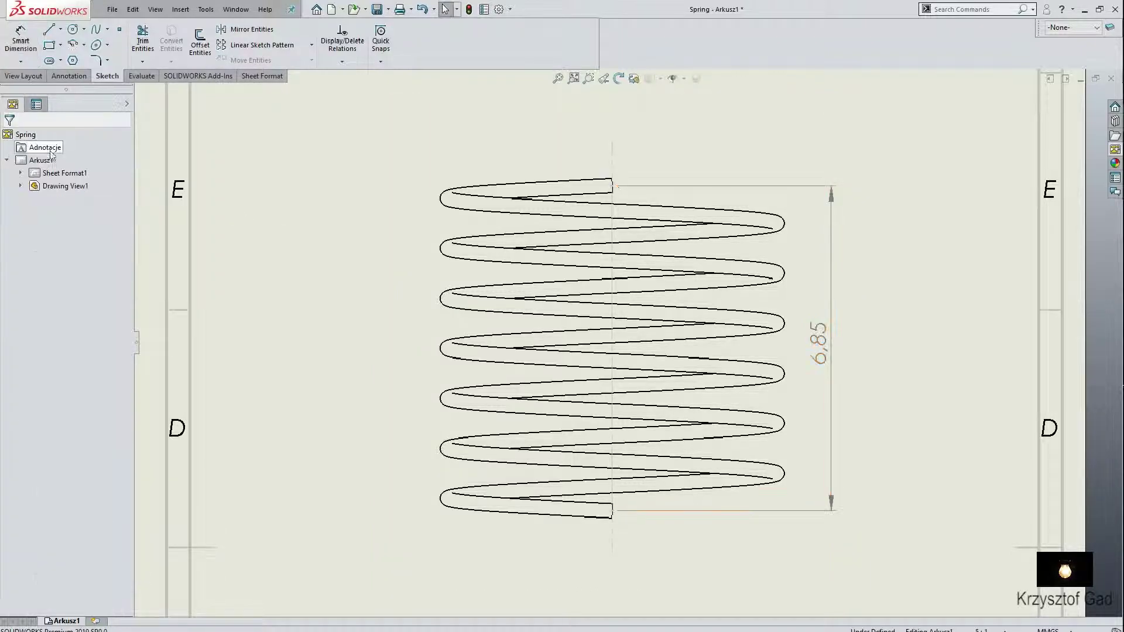
scroll(304, 234, "up", 3)
scroll(304, 233, "up", 1)
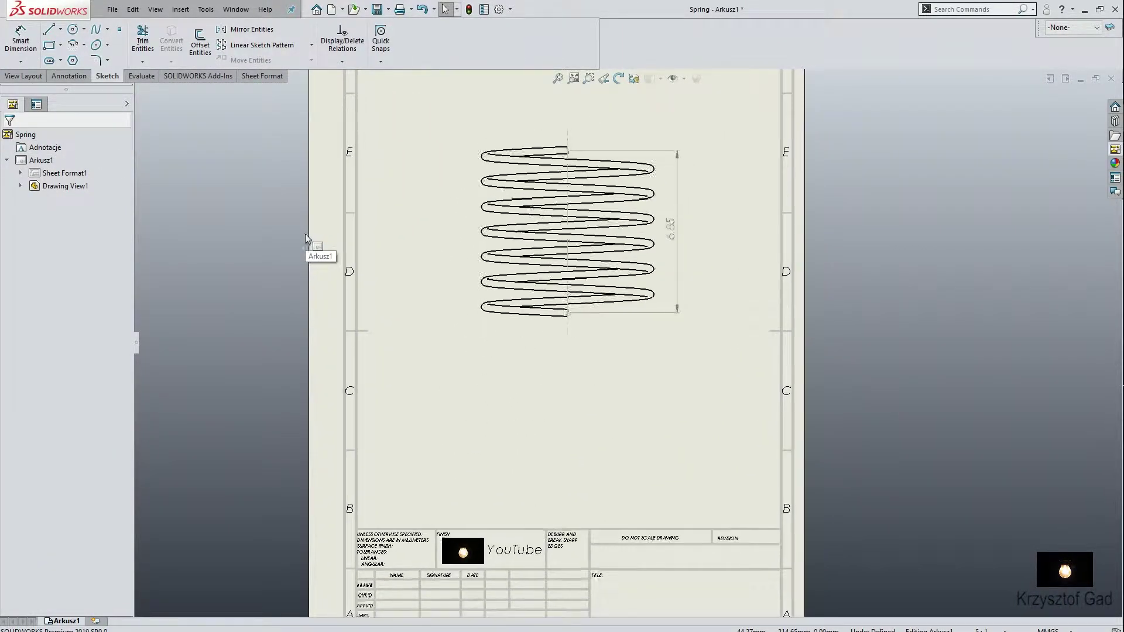
scroll(316, 143, "down", 1)
- Insert a two-column, three-row General Table above the title block
left_click(23, 75)
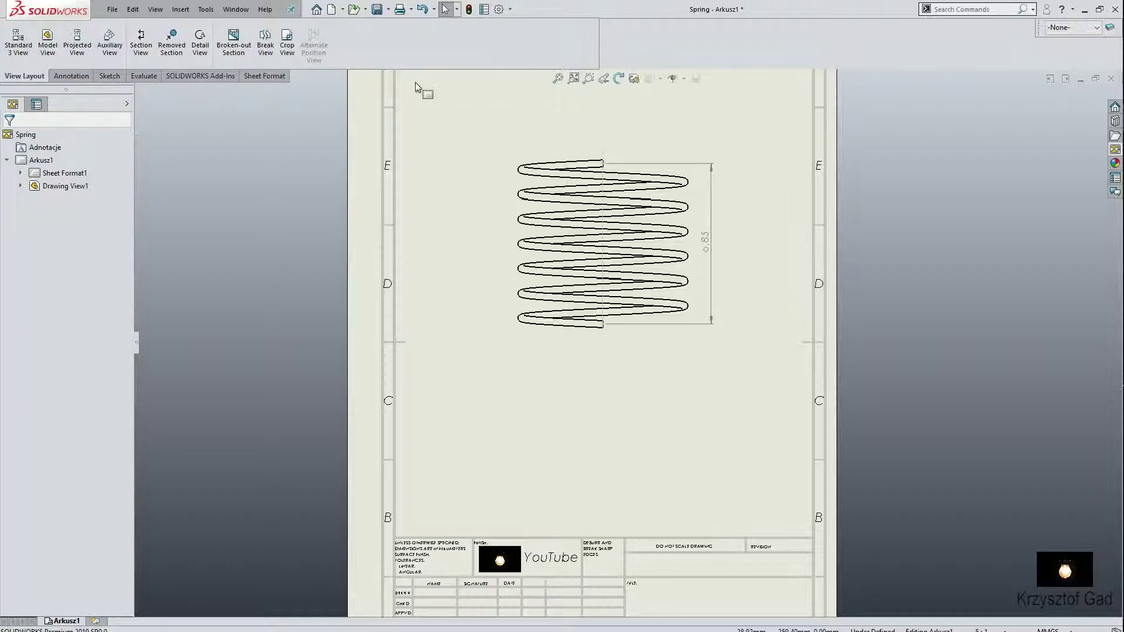
left_click(69, 76)
left_click(578, 62)
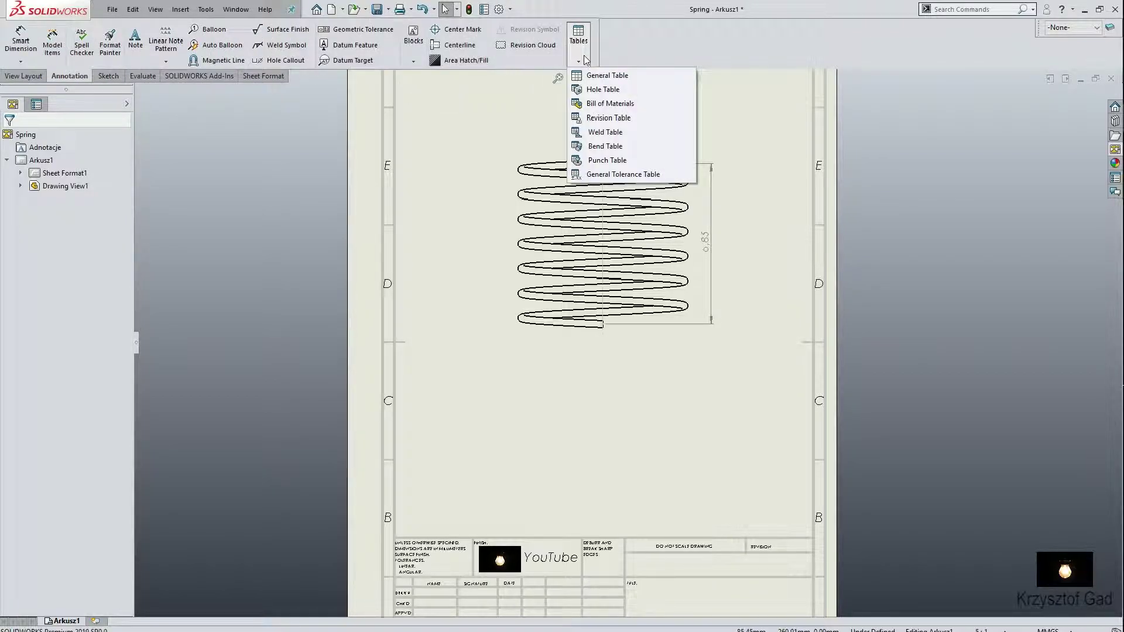
left_click(603, 73)
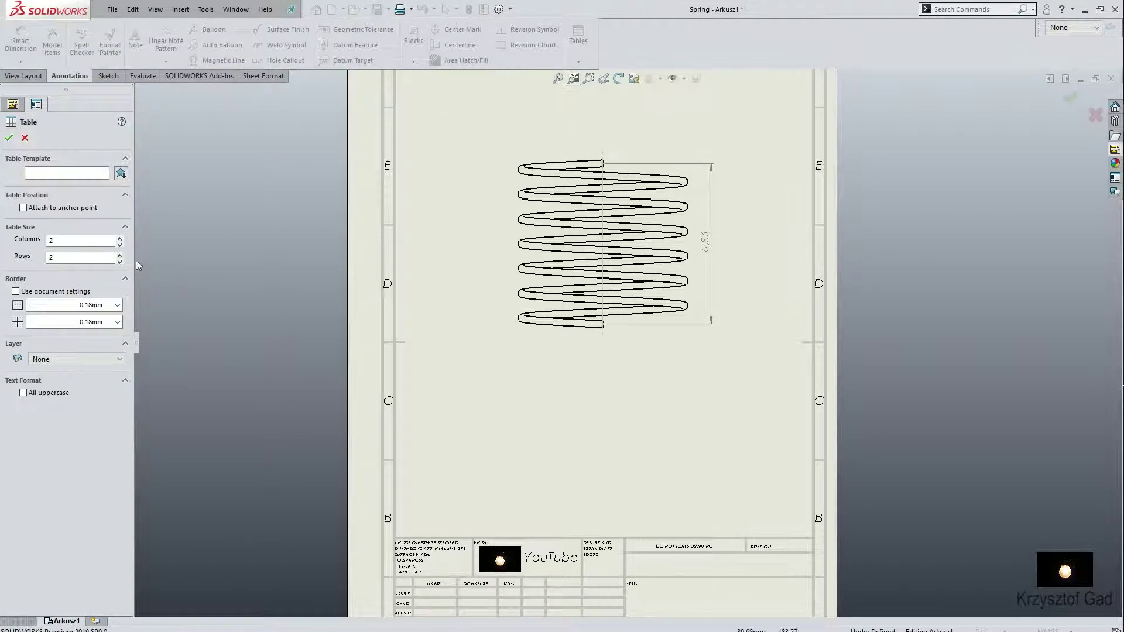
left_click(10, 139)
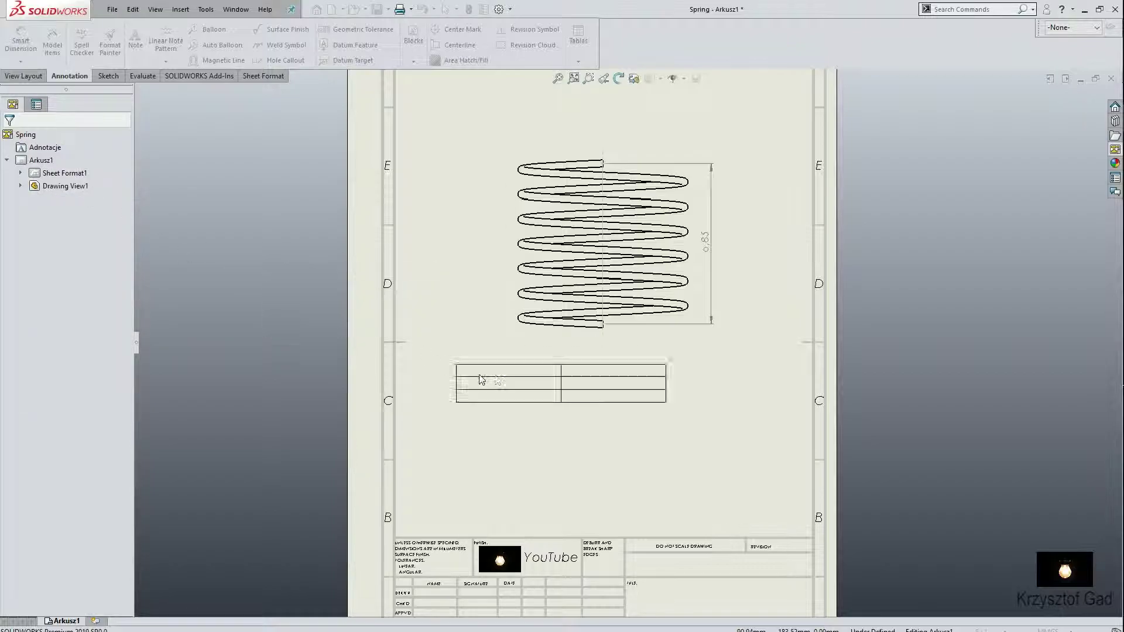
left_click(599, 503)
- Fill the first column with Revolutions, Diameter Of Wire and Diameter Of Spring Center
scroll(599, 504, "down", 2)
scroll(578, 439, "down", 3)
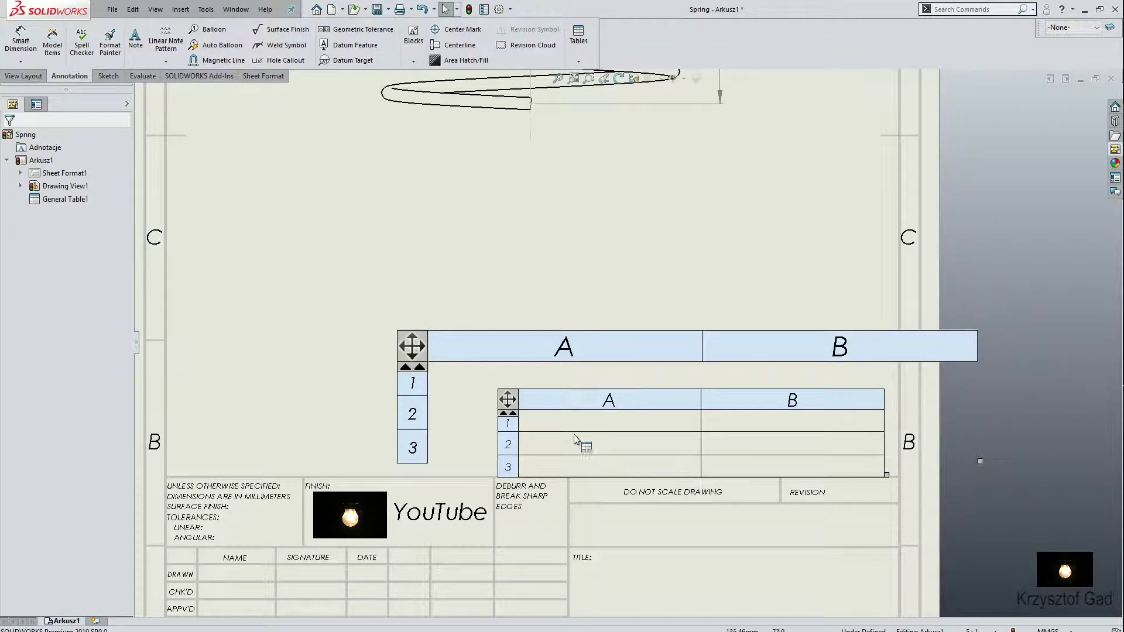
scroll(460, 397, "down", 3)
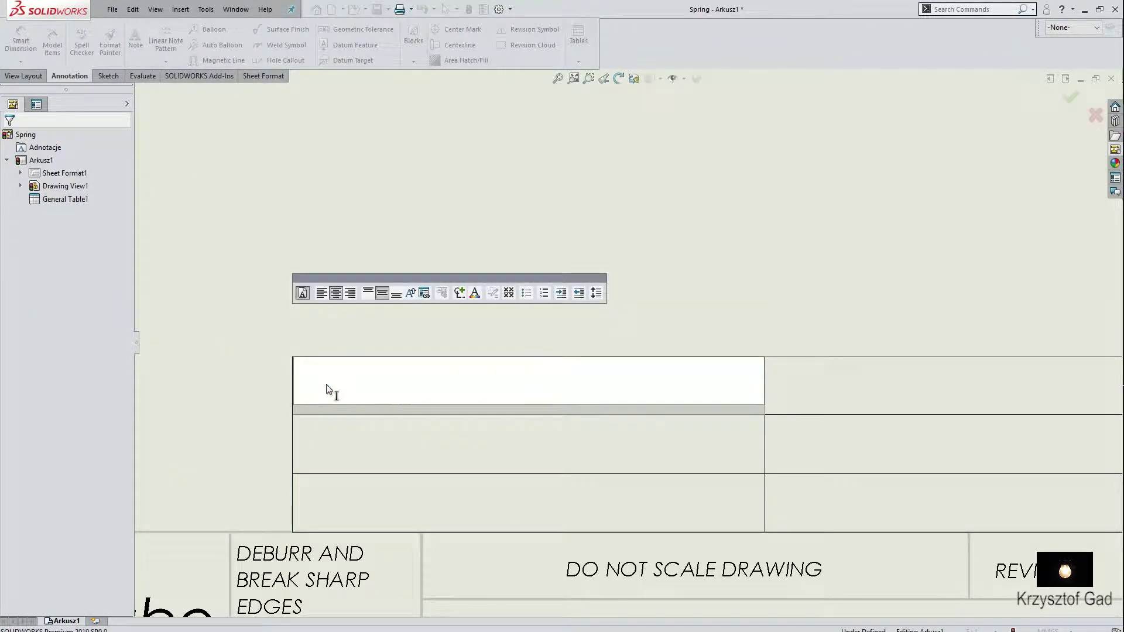
type("Reve")
key("BackSpace")
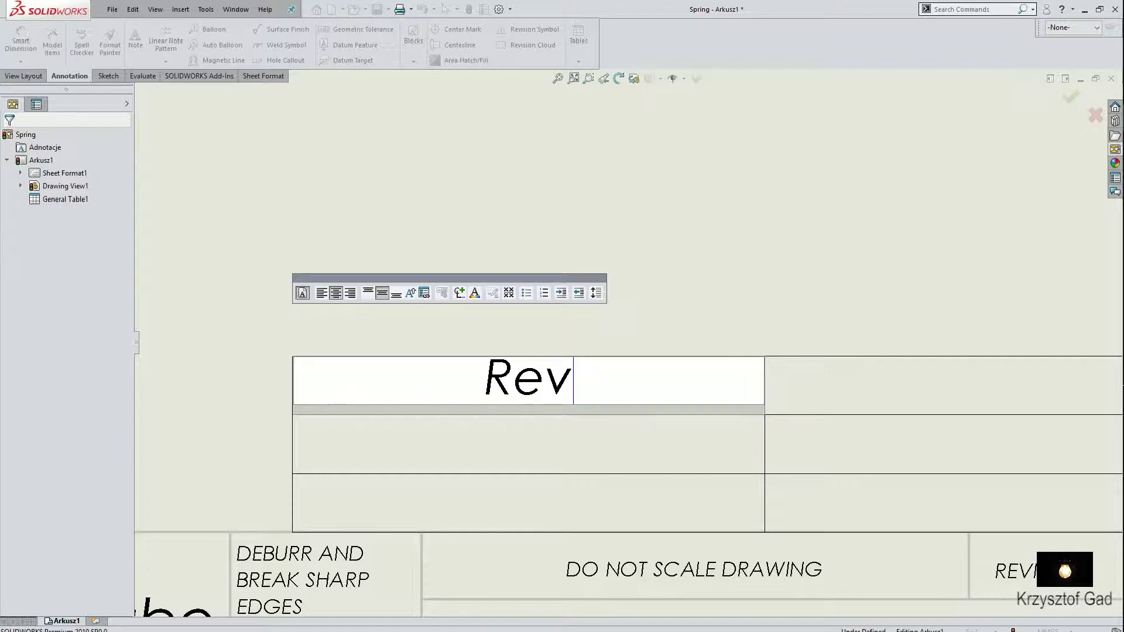
type("olutions")
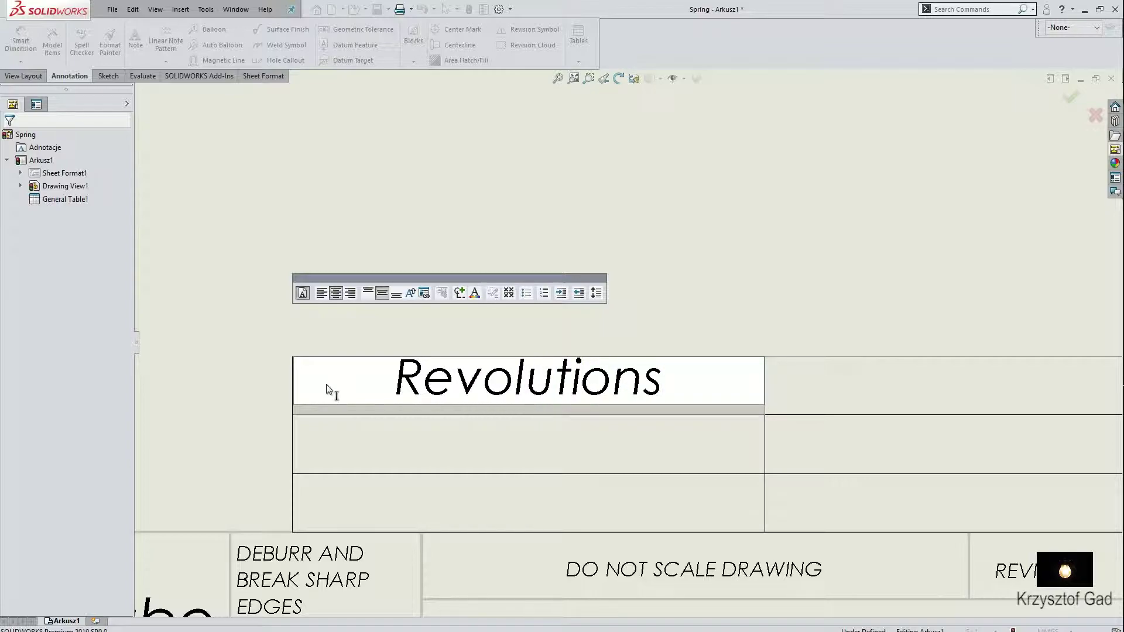
key("Return")
double_click(500, 431)
type("D")
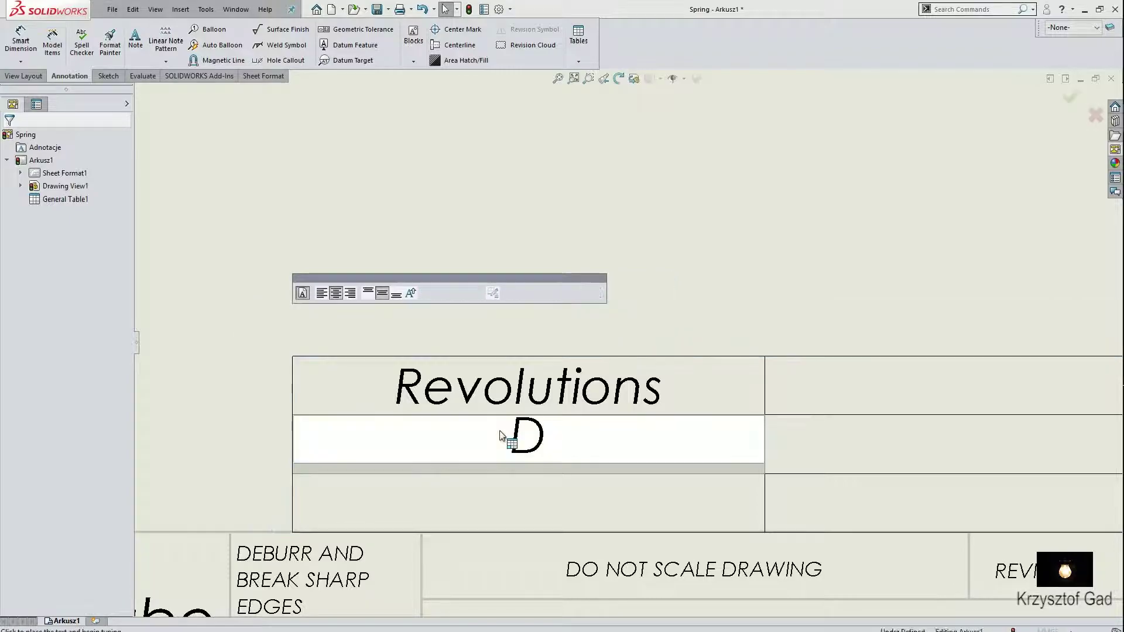
type("iameter")
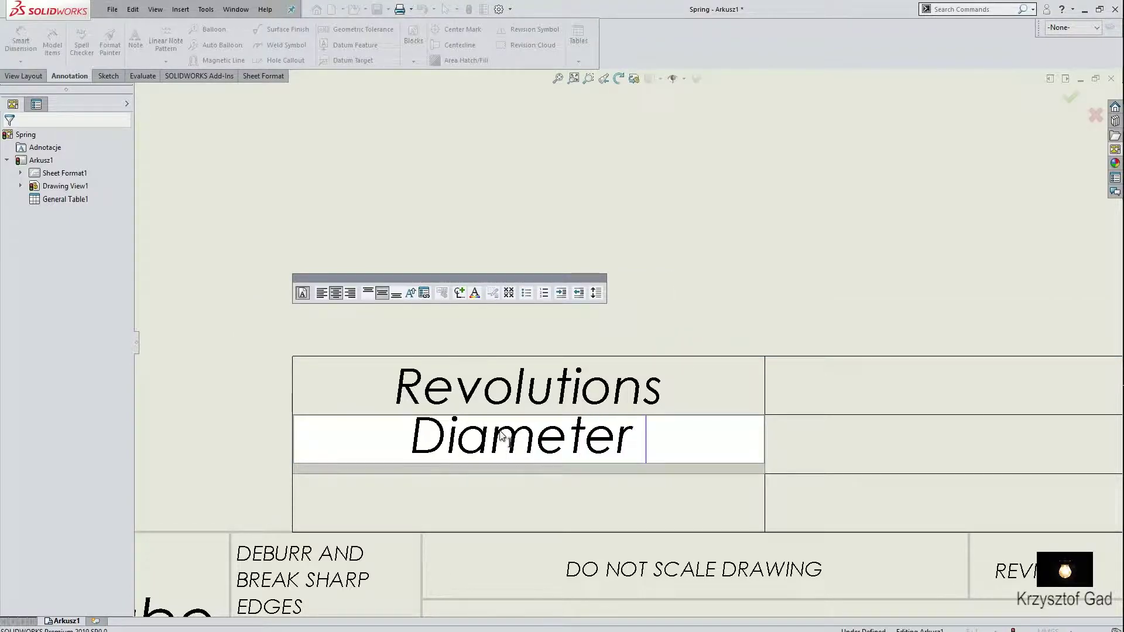
type(" Of Wire")
key("Return")
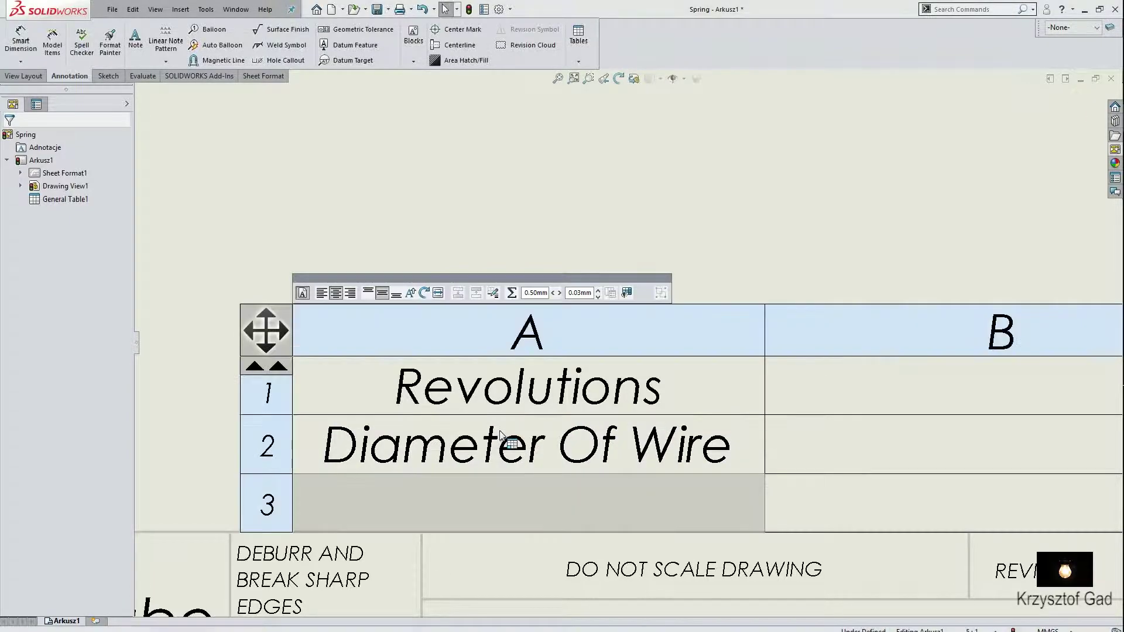
type("Diameter")
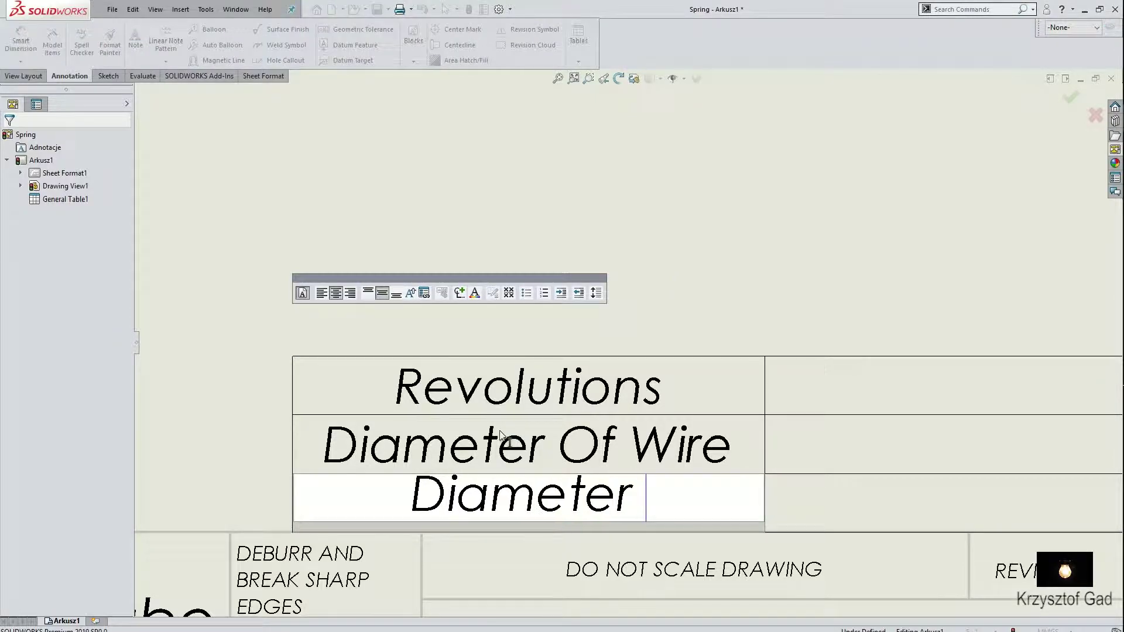
type(" Of S")
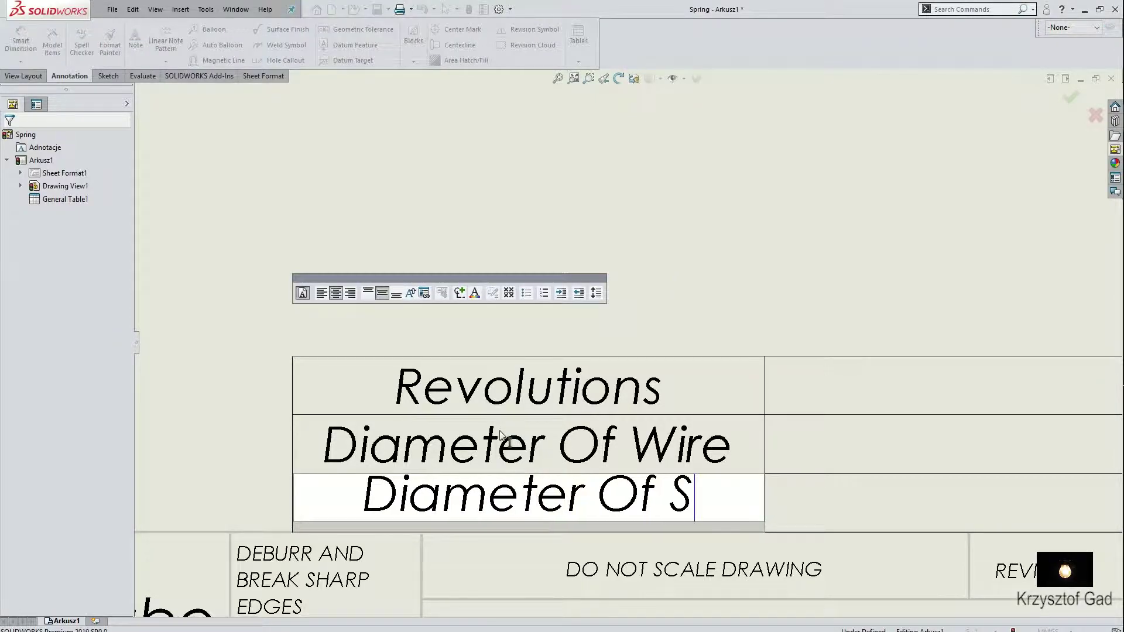
type("pring Center")
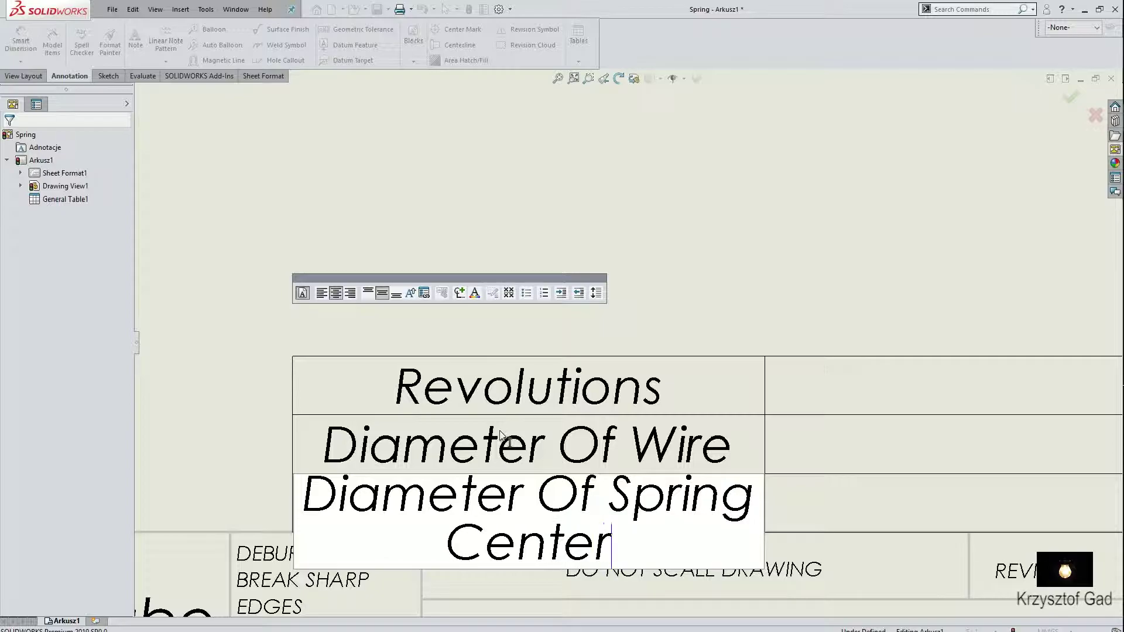
key("Escape")
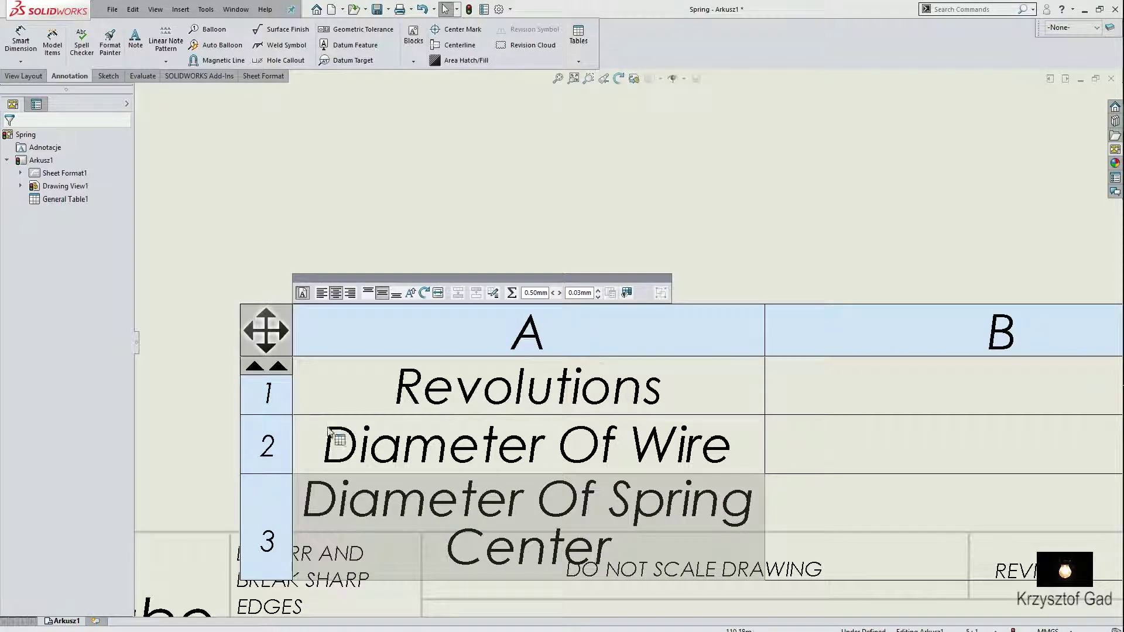
- Enter 6,5 for Revolutions and Ø0,3 for the wire diameter
double_click(935, 392)
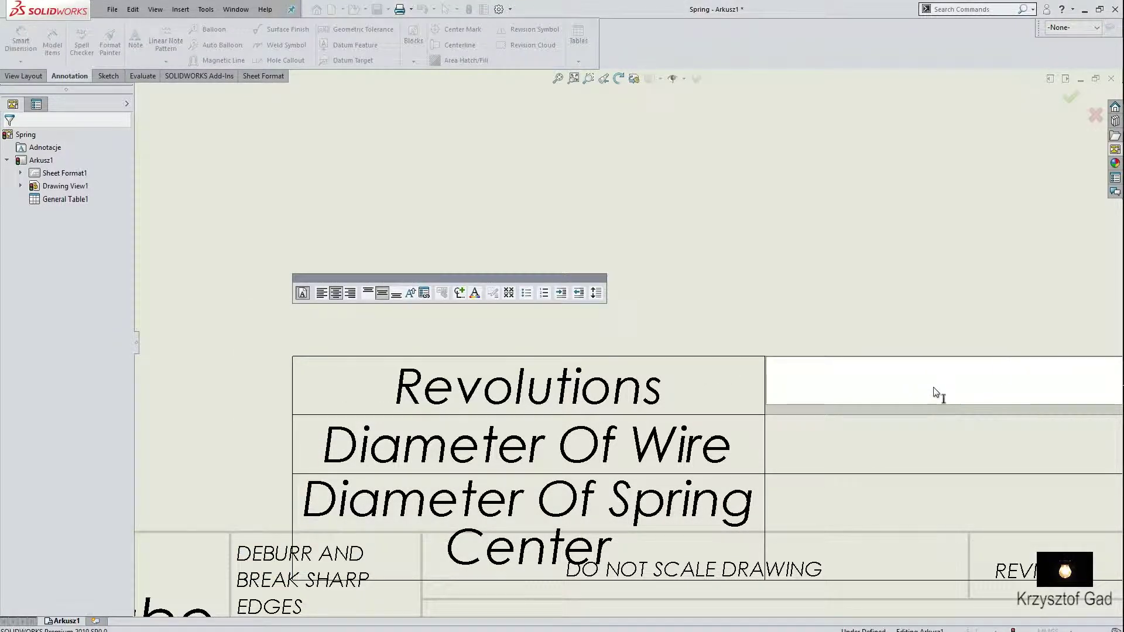
type("6,5")
key("Escape")
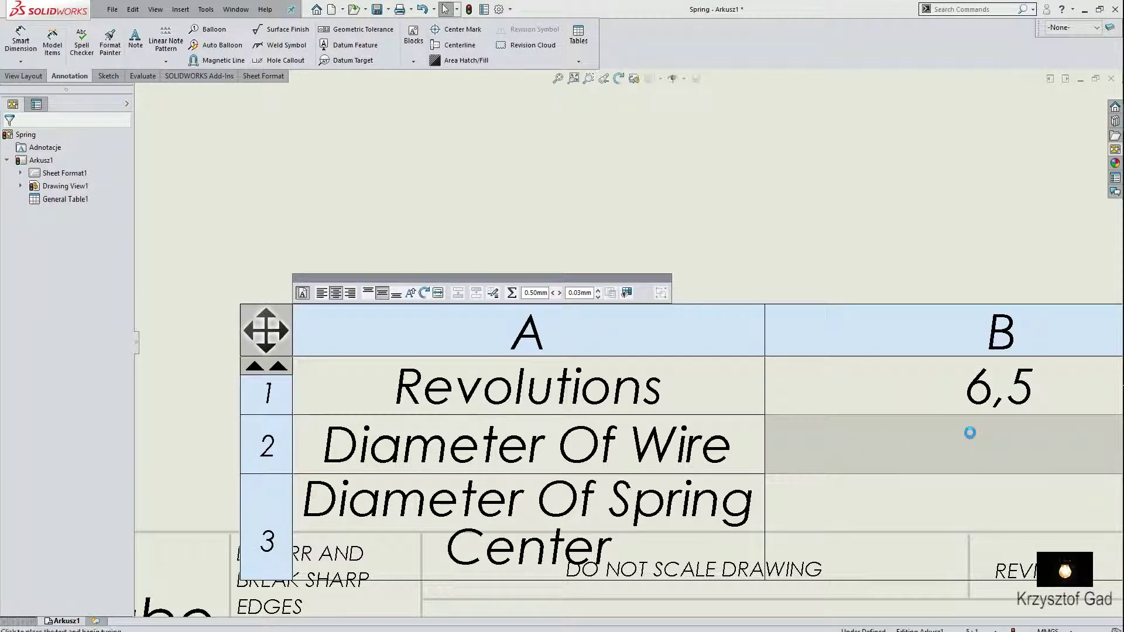
double_click(975, 440)
left_click(460, 292)
left_click(497, 310)
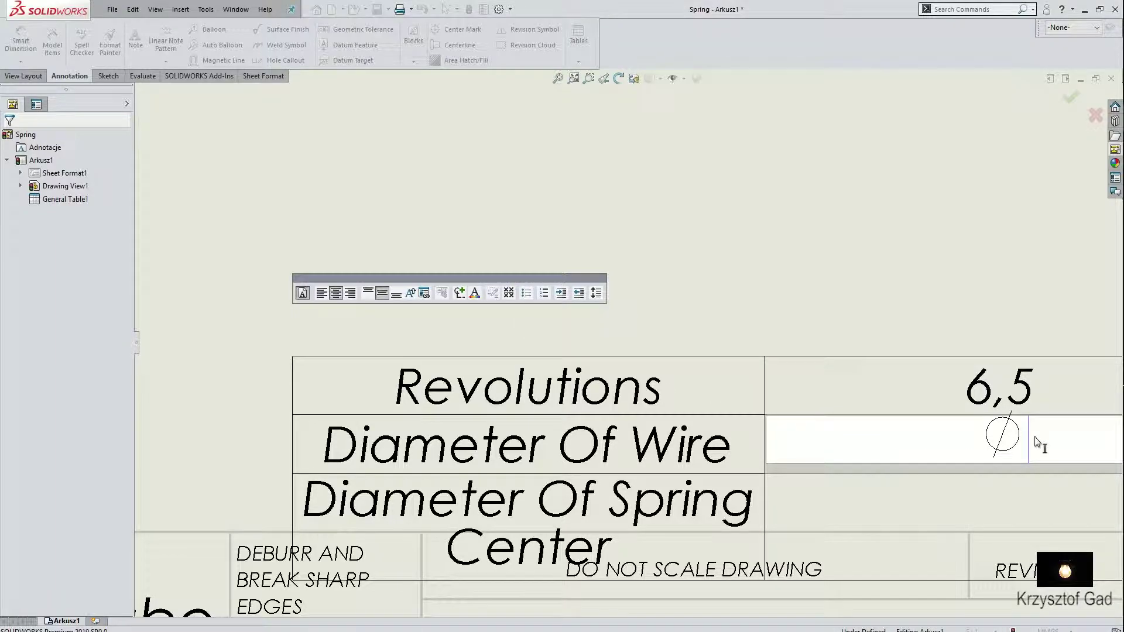
type("0,3")
key("Escape")
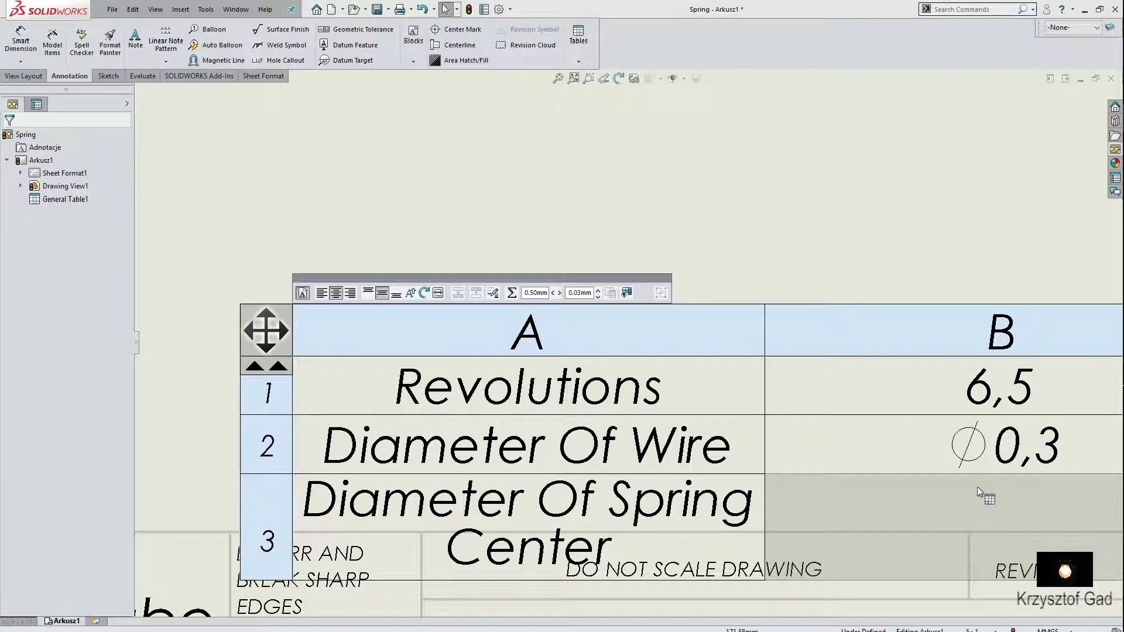
- Enter Ø7 as the spring center diameter value
double_click(978, 492)
left_click(460, 293)
left_click(497, 310)
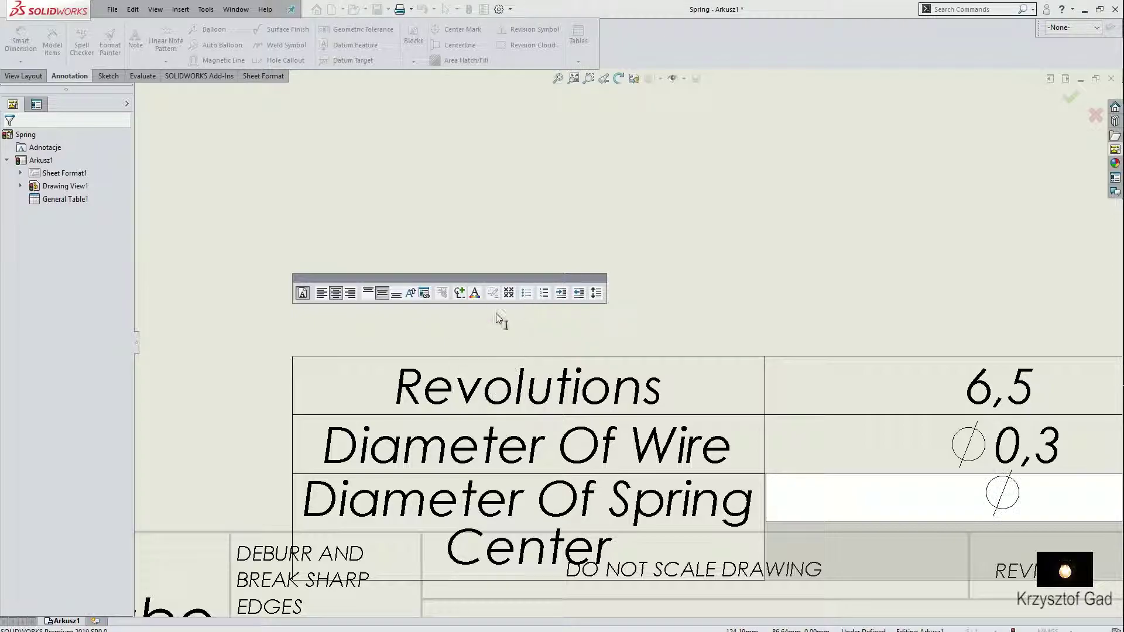
scroll(640, 377, "up", 1)
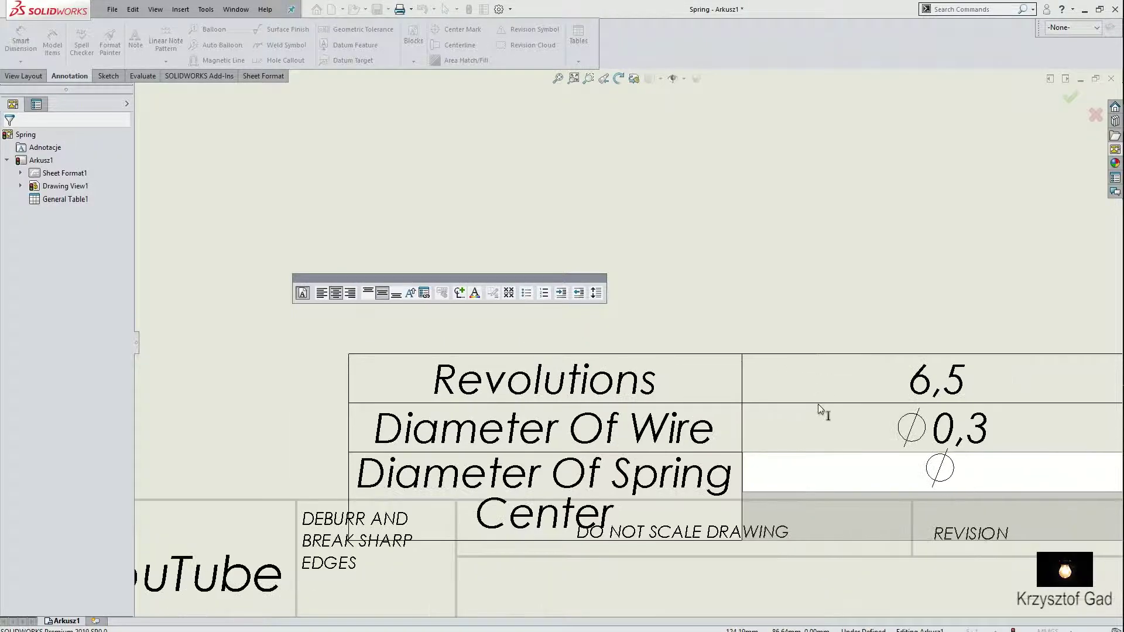
double_click(940, 475)
key("Escape")
left_click(972, 475)
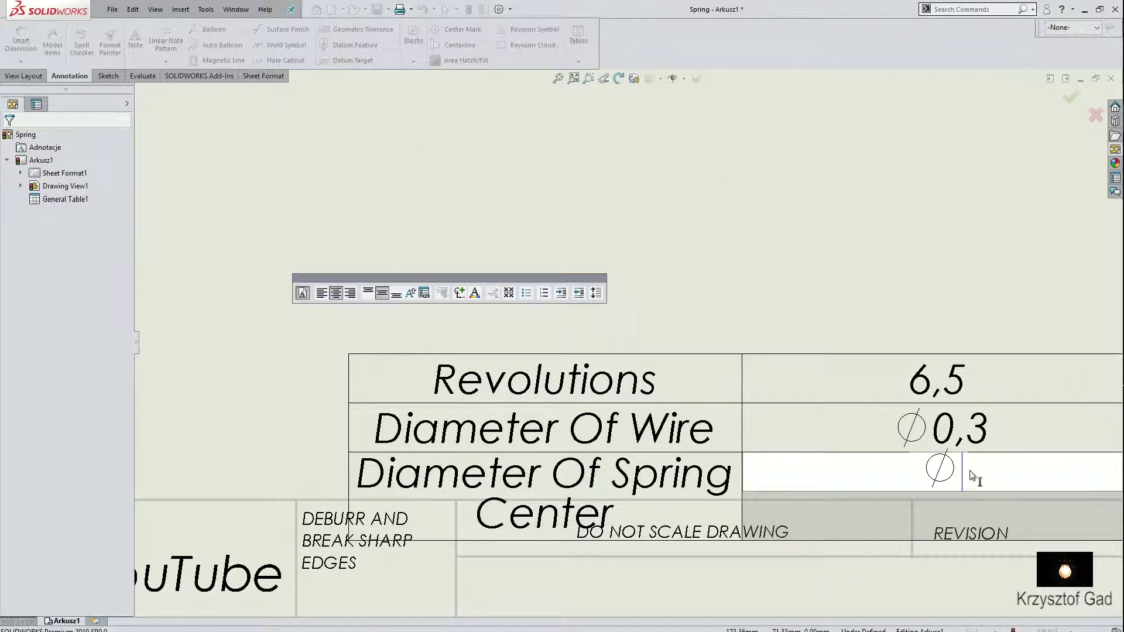
type("7")
key("Escape")
scroll(900, 453, "up", 3)
- Widen column A and narrow column B of the Spring table, nudging the table up
scroll(454, 369, "down", 3)
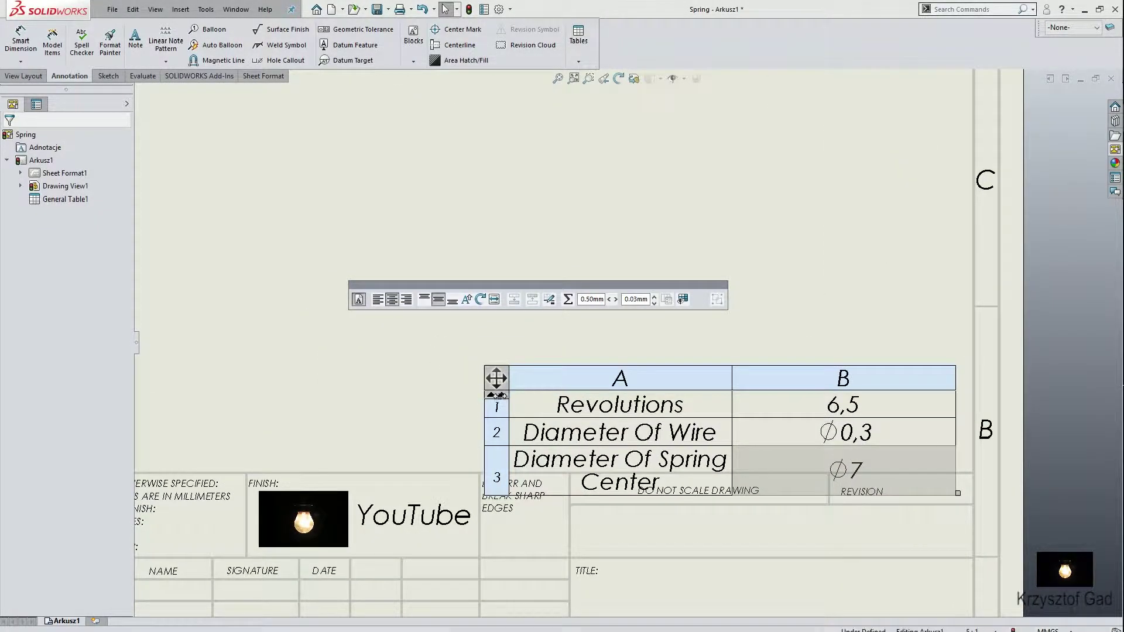
left_click_drag(732, 387, 829, 386)
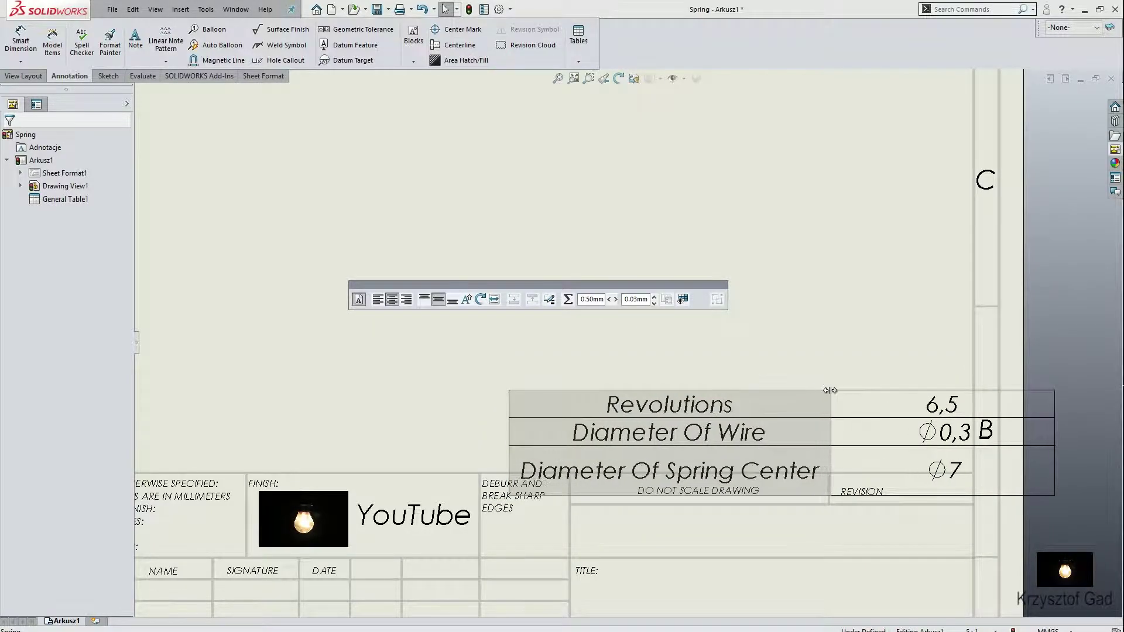
left_click_drag(1054, 404, 973, 402)
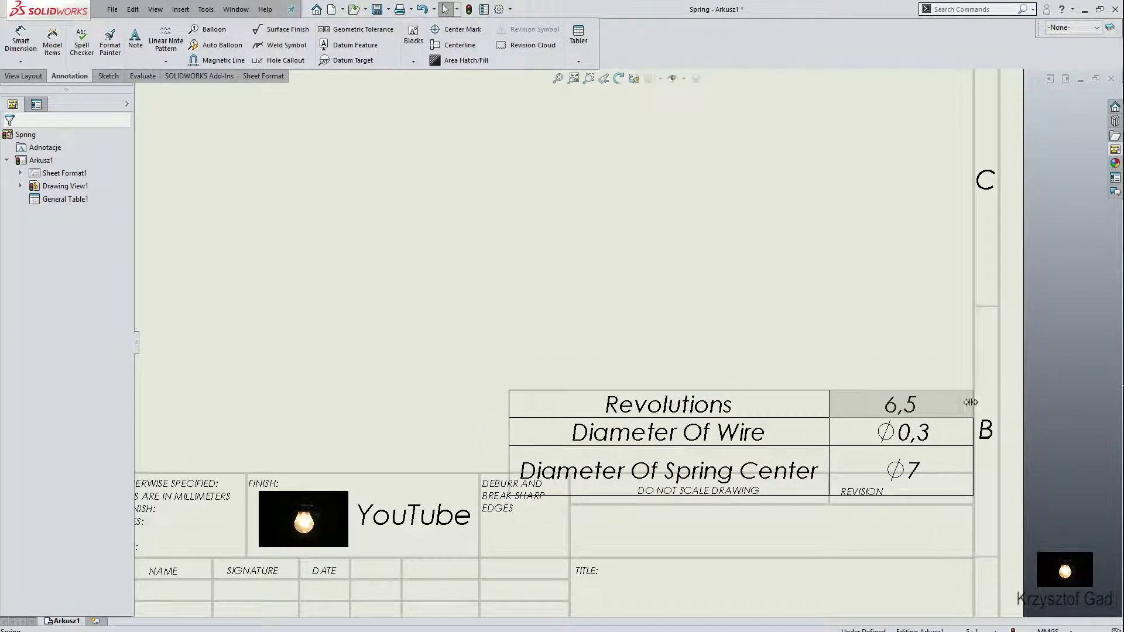
left_click_drag(501, 381, 497, 360)
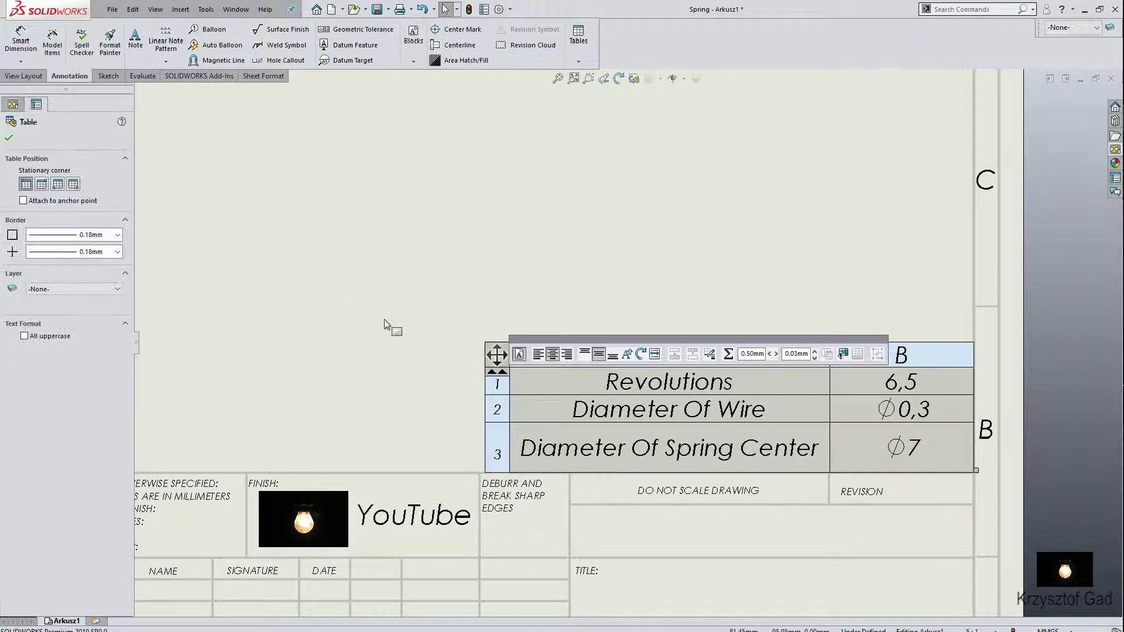
left_click(406, 328)
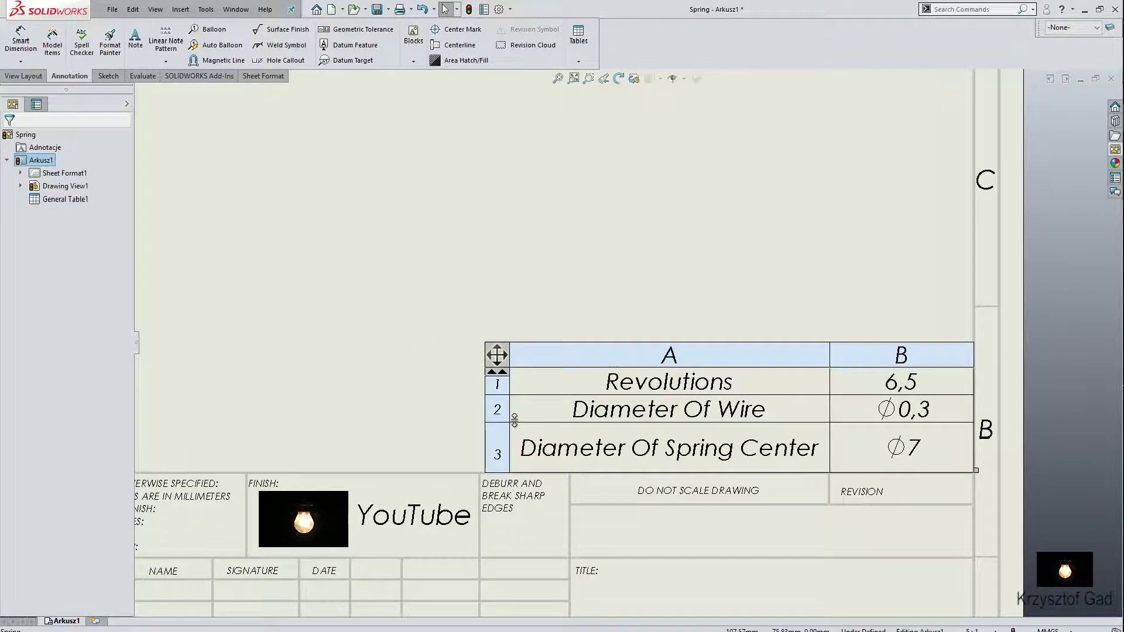
- Even out the table's row heights and move it down onto the title block
left_click(513, 422)
mouse_move(513, 432)
left_mouse_down()
mouse_move(503, 442)
mouse_move(505, 419)
left_mouse_up()
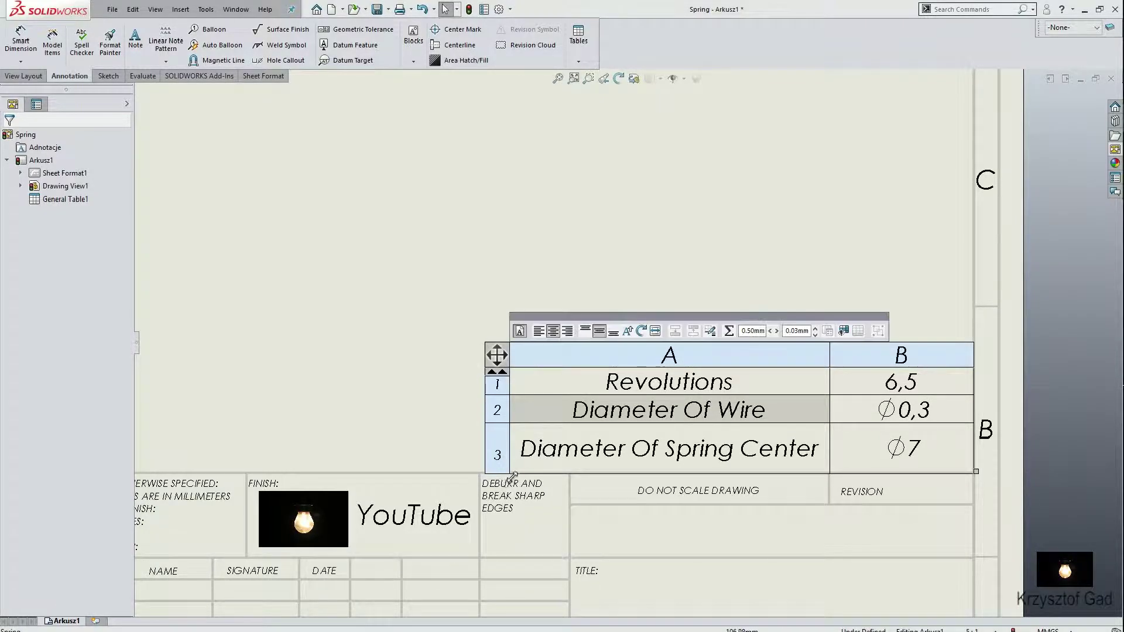
left_click_drag(515, 472, 520, 462)
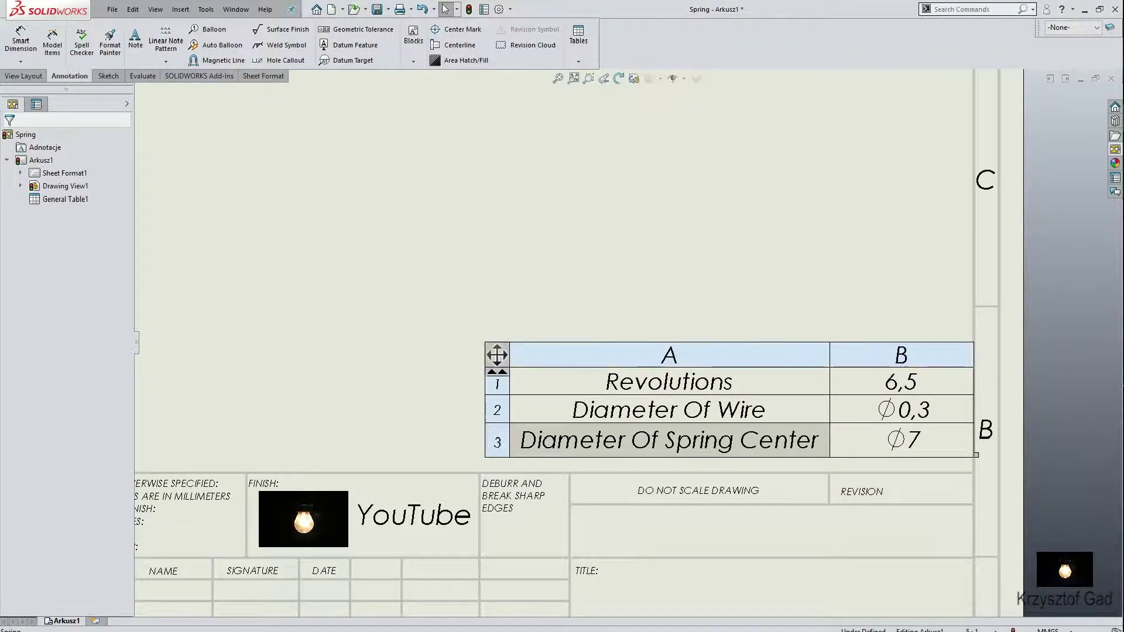
left_click_drag(503, 367, 503, 381)
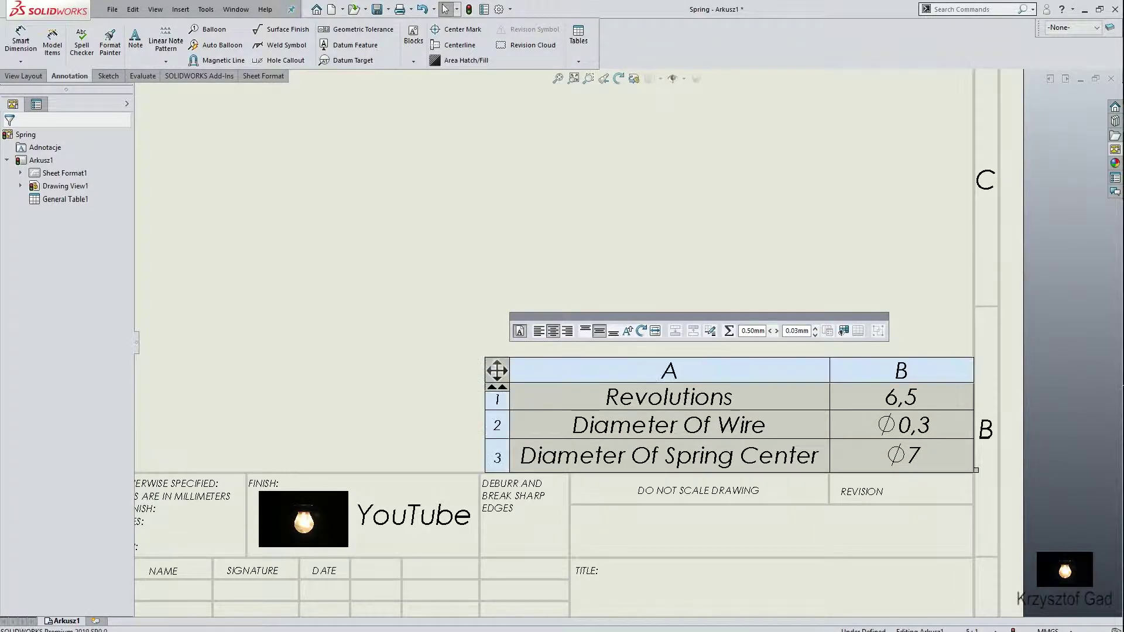
left_click(399, 379)
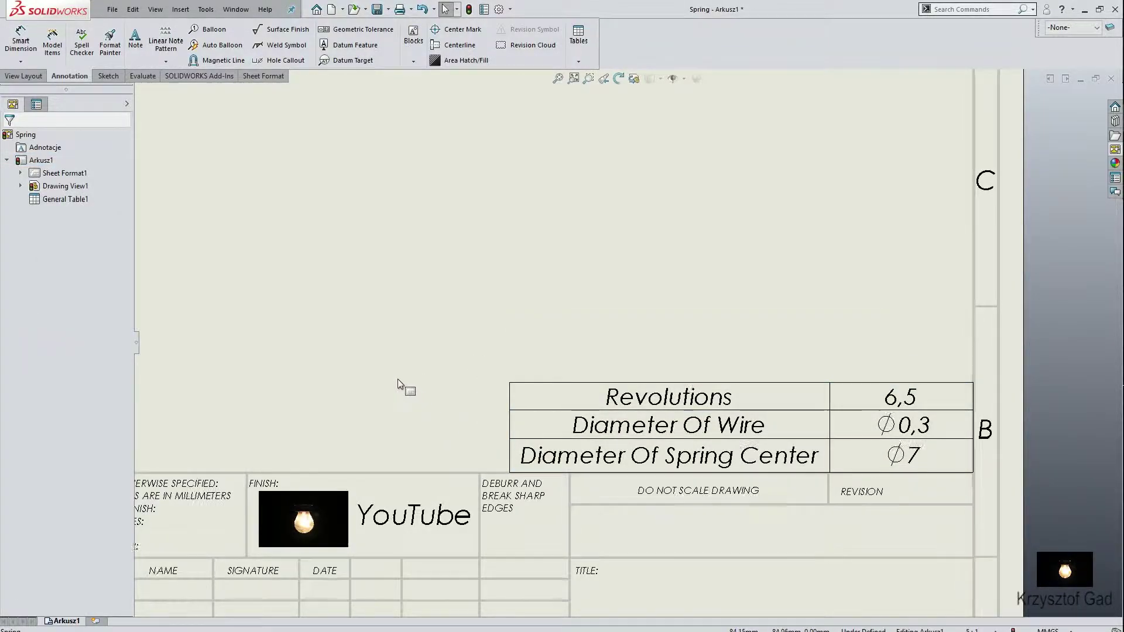
key("f")
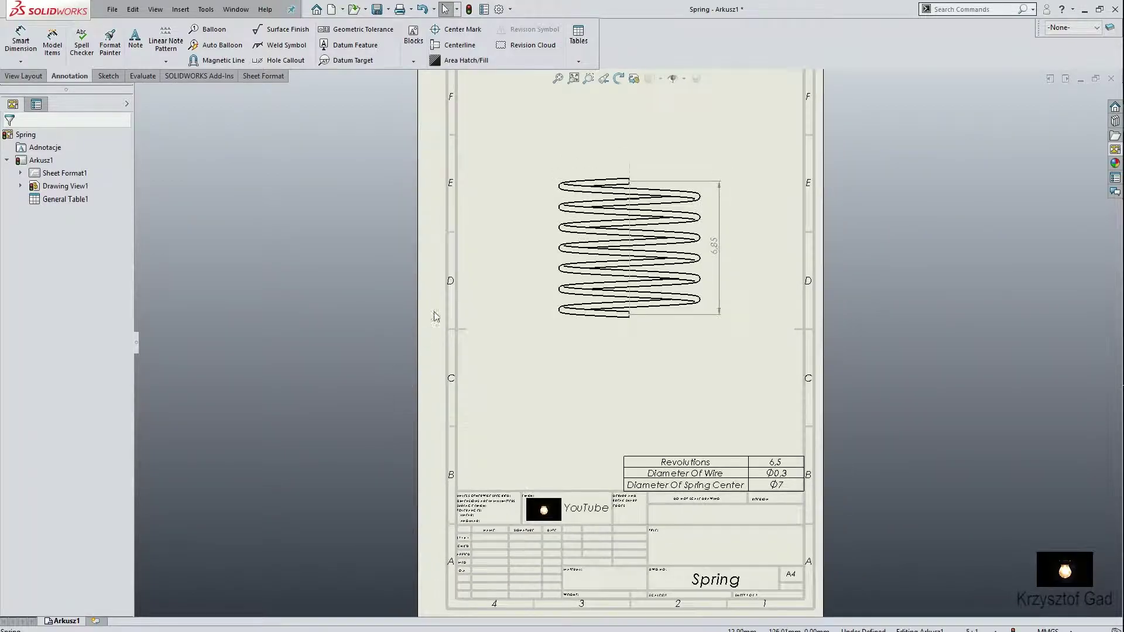
- Save the Spring drawing and switch to the O-ring part
left_click(574, 77)
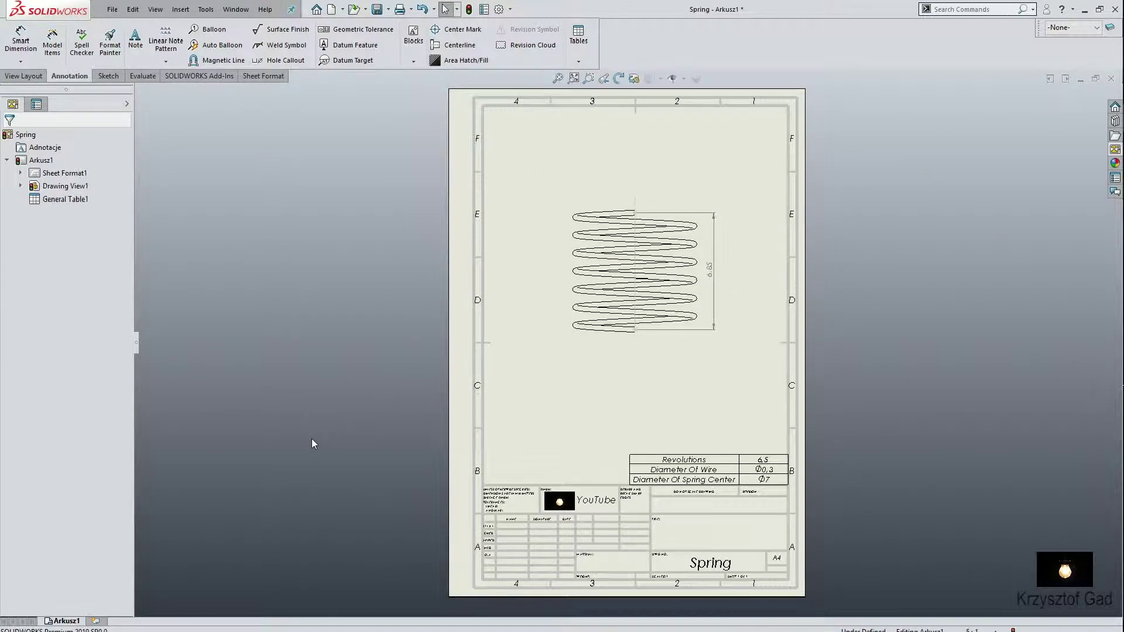
key("ctrl+s")
left_click(233, 8)
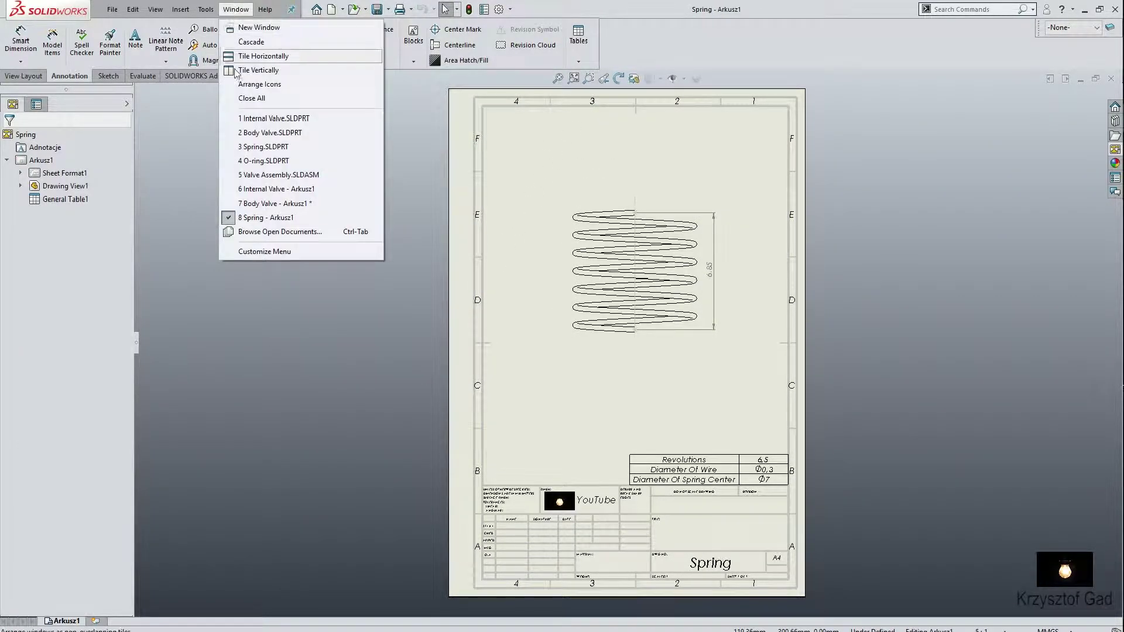
left_click(249, 160)
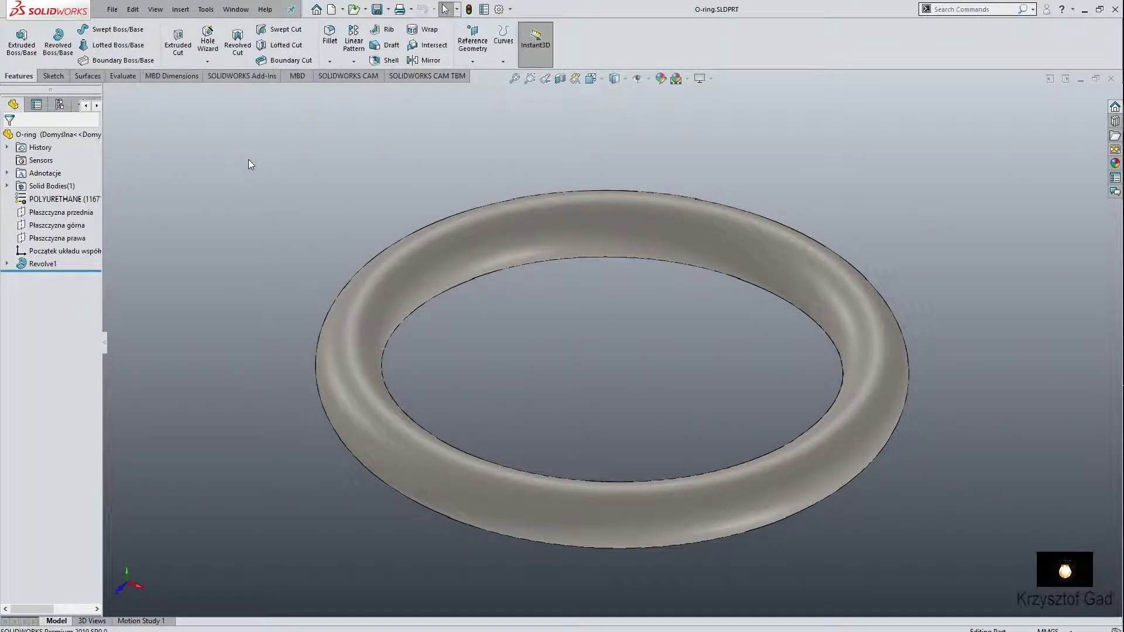
- Make a new drawing from the O-ring part on an A4 sheet
left_click(112, 9)
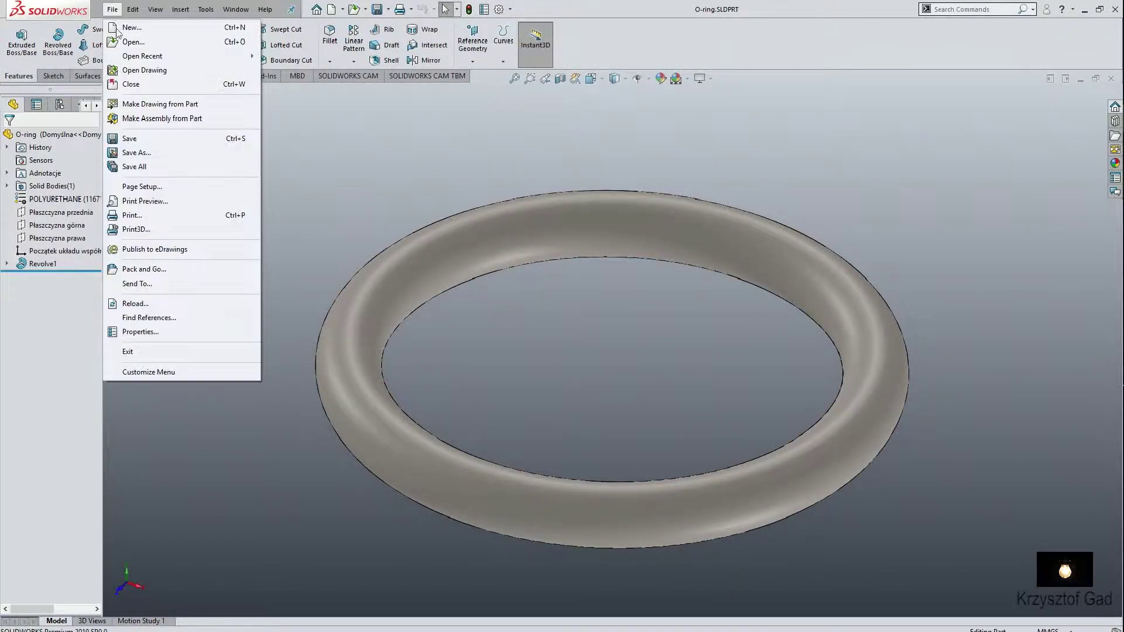
left_click(136, 117)
left_click(645, 410)
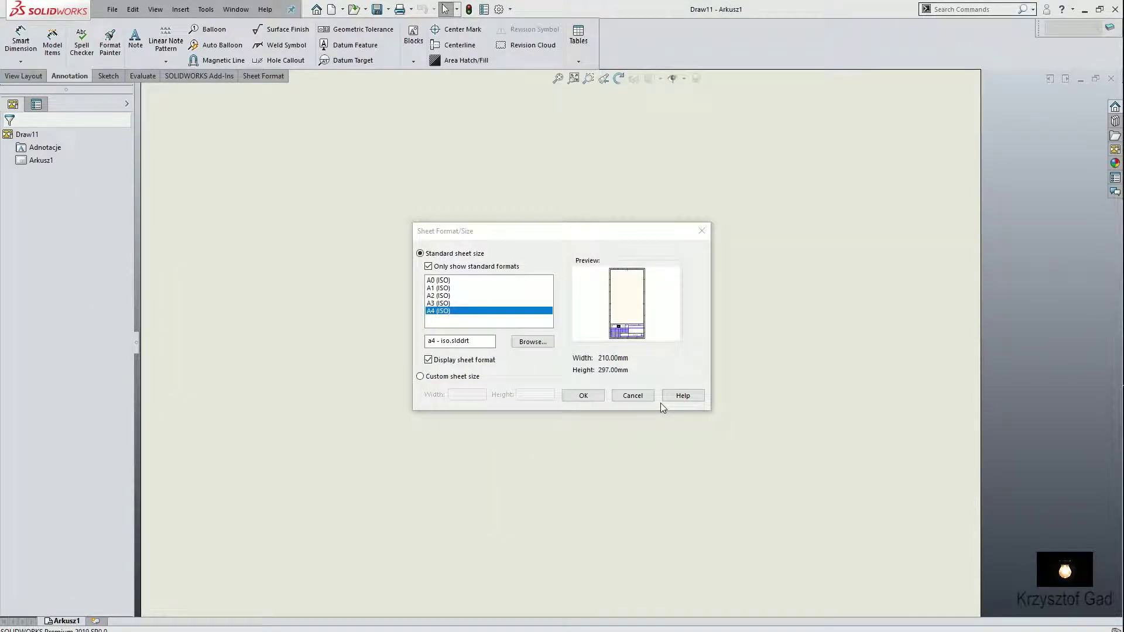
left_click(599, 396)
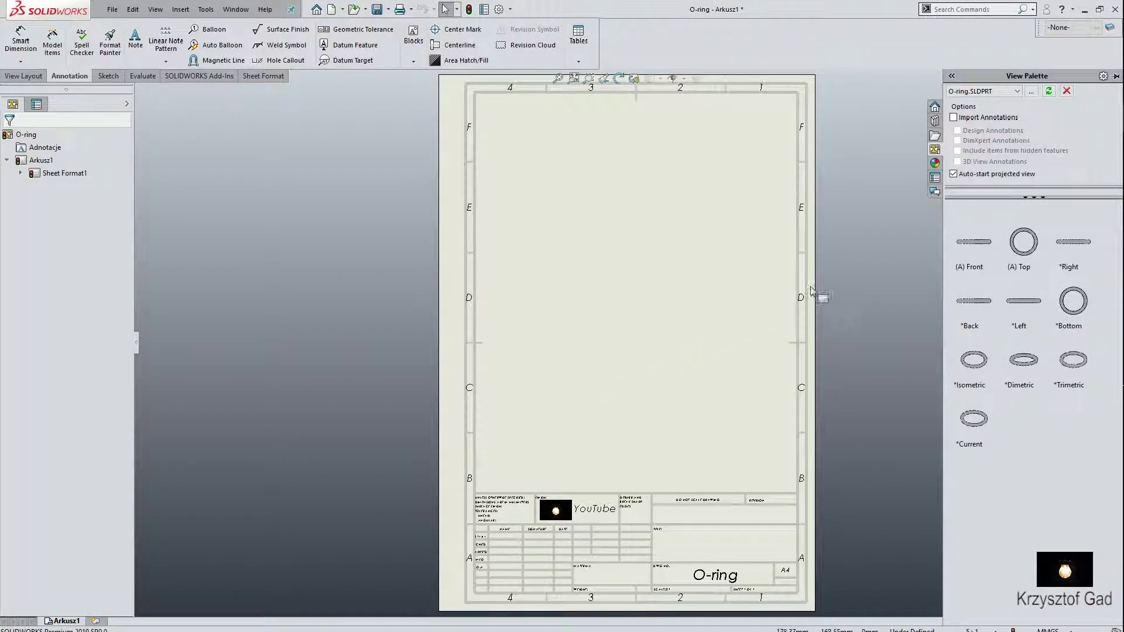
- Place the O-ring's edge-on Front view at the sheet centre with a custom 10:1 scale
left_click_drag(973, 245, 625, 289)
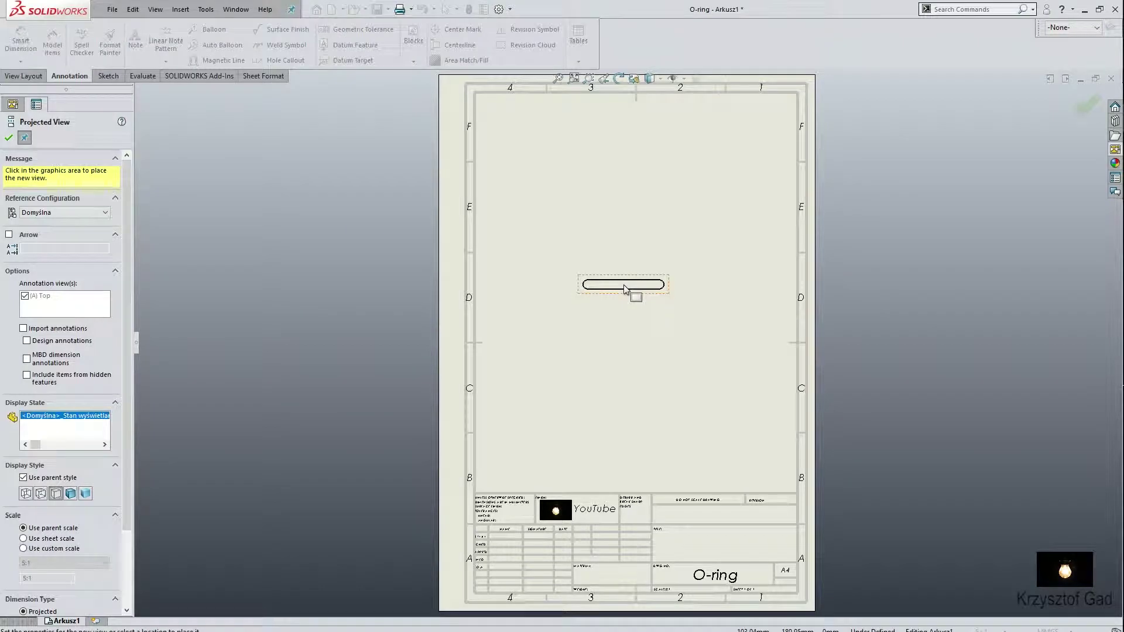
key("Escape")
left_click(622, 285)
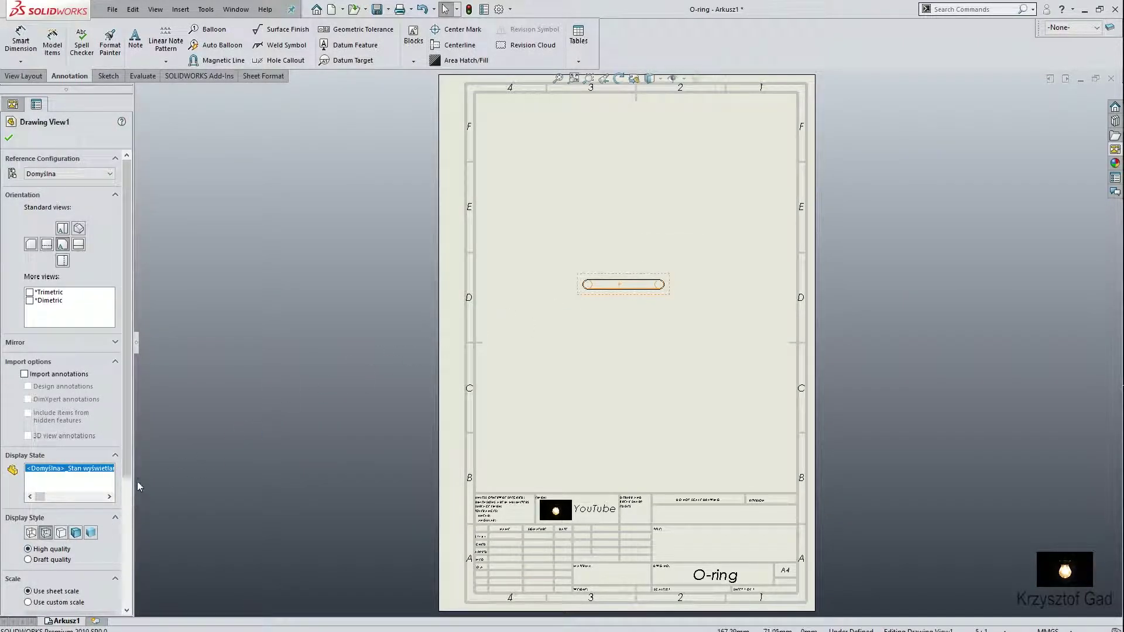
scroll(73, 498, "down", 1)
scroll(73, 497, "down", 3)
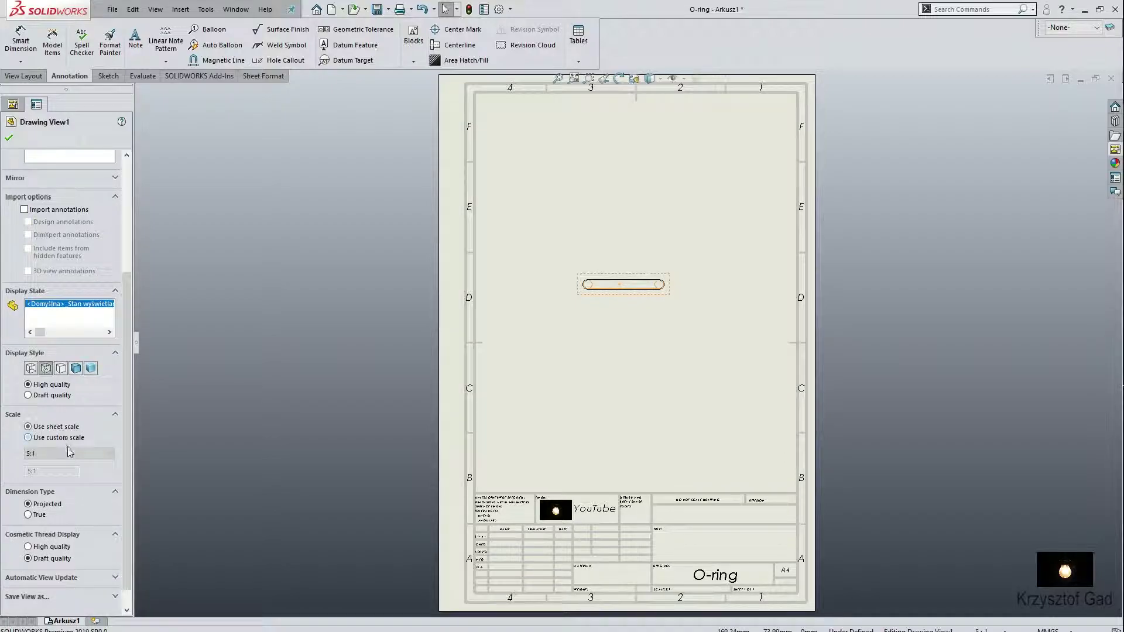
left_click(65, 438)
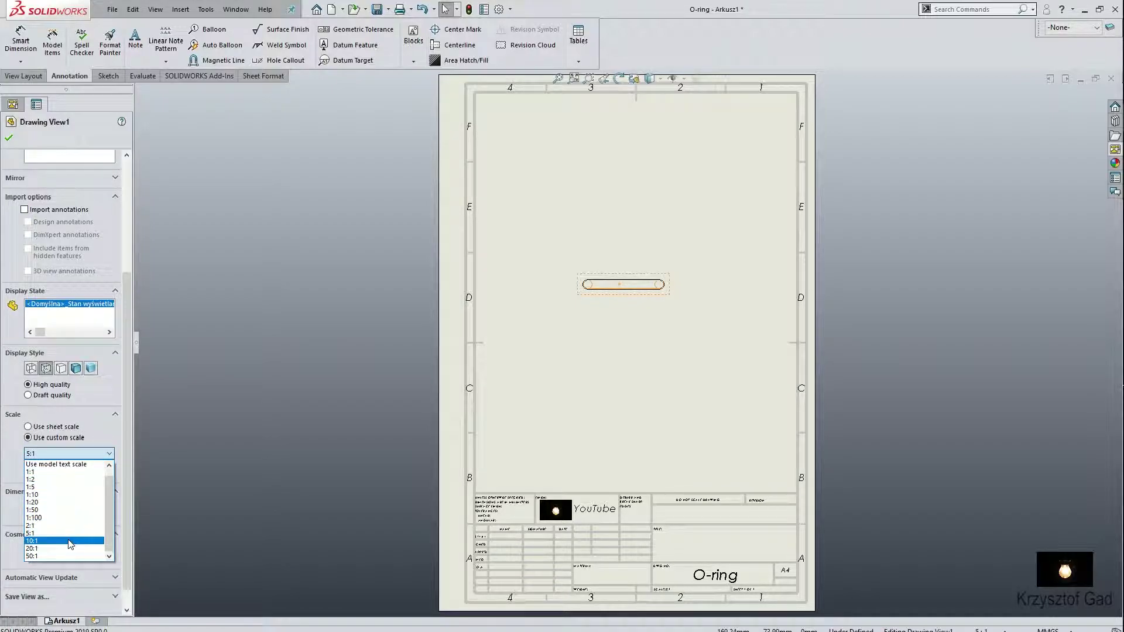
left_click(69, 541)
left_click(11, 139)
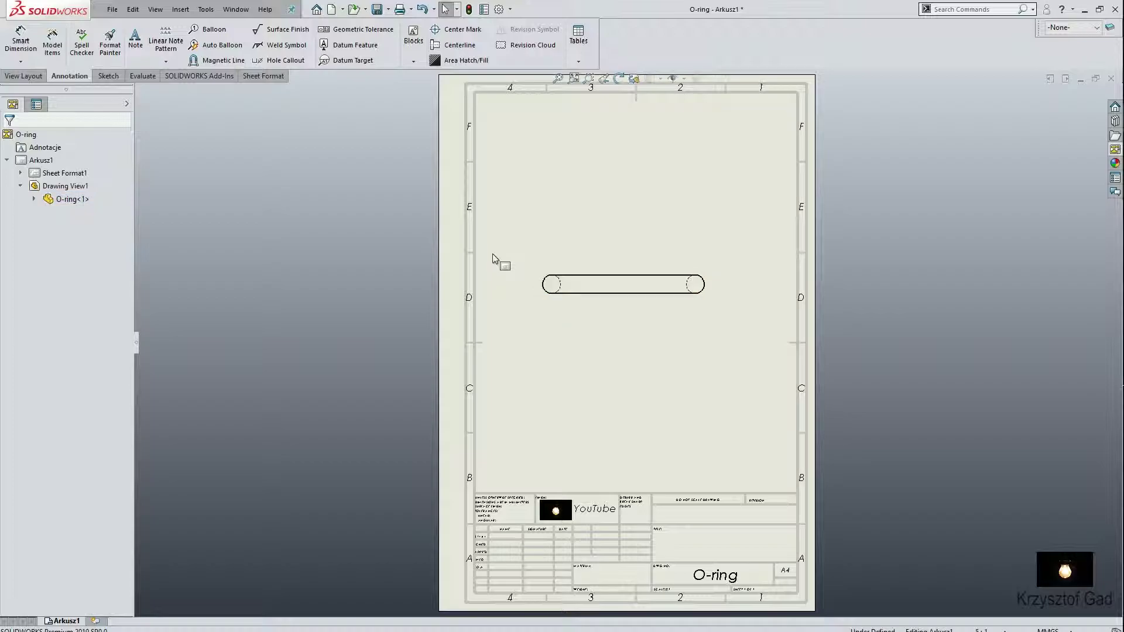
left_click(460, 29)
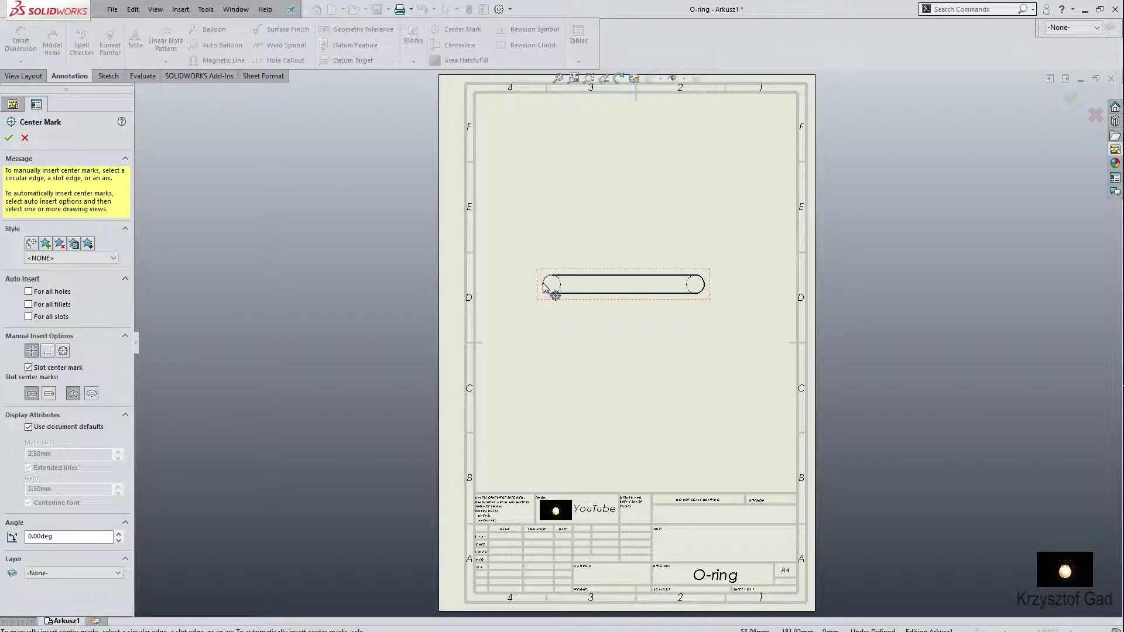
- Add centre marks at both rounded ends of the O-ring view
left_click(563, 294)
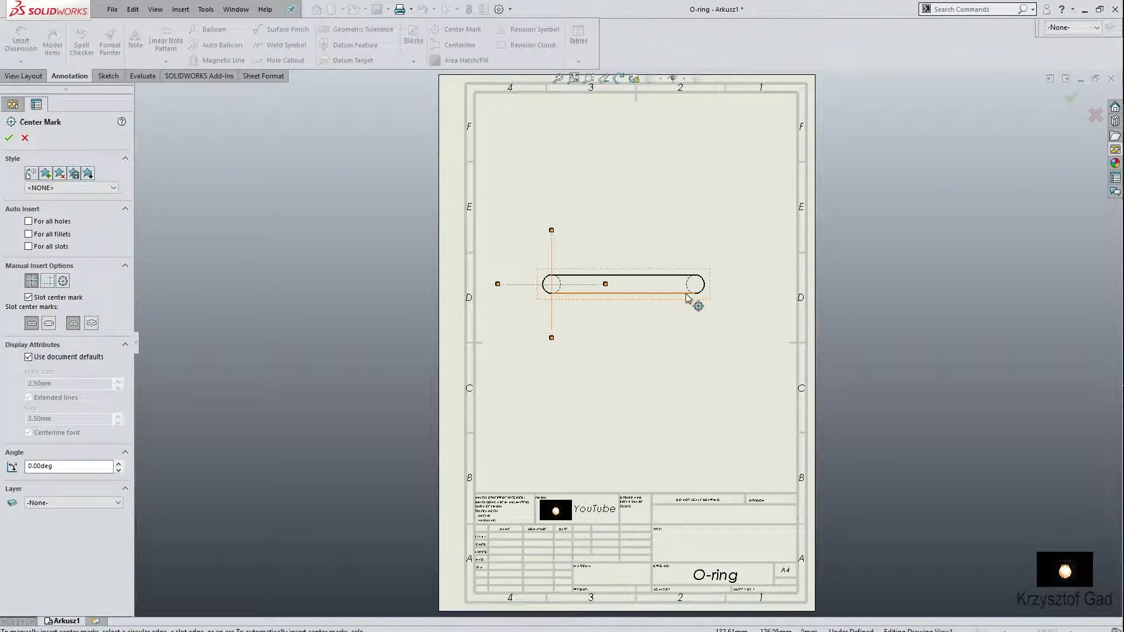
left_click(704, 285)
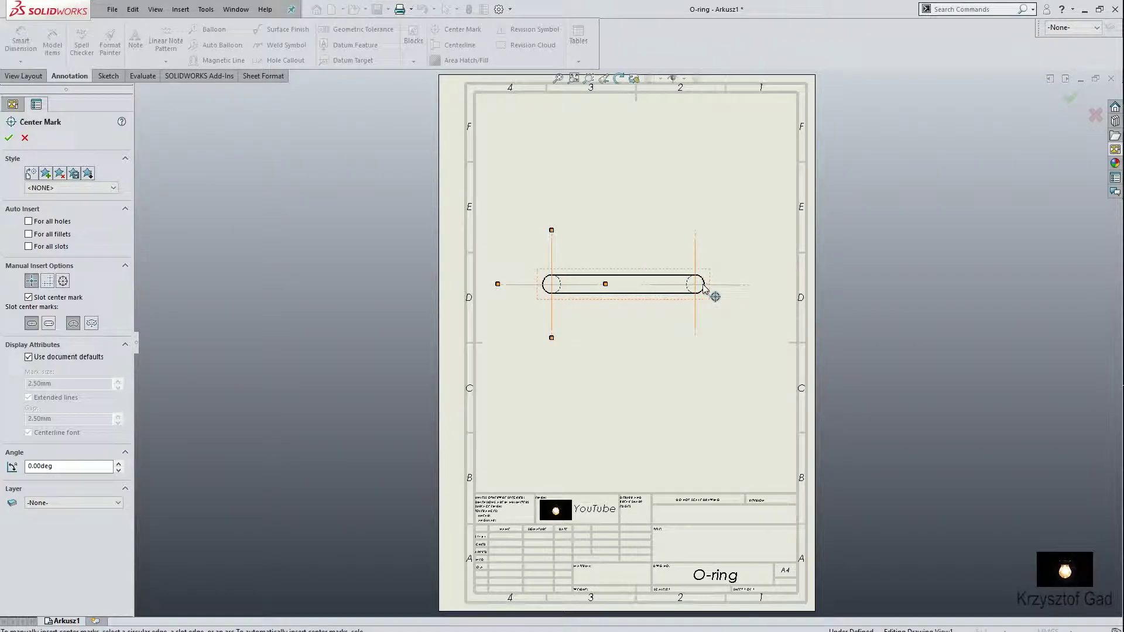
left_click(9, 137)
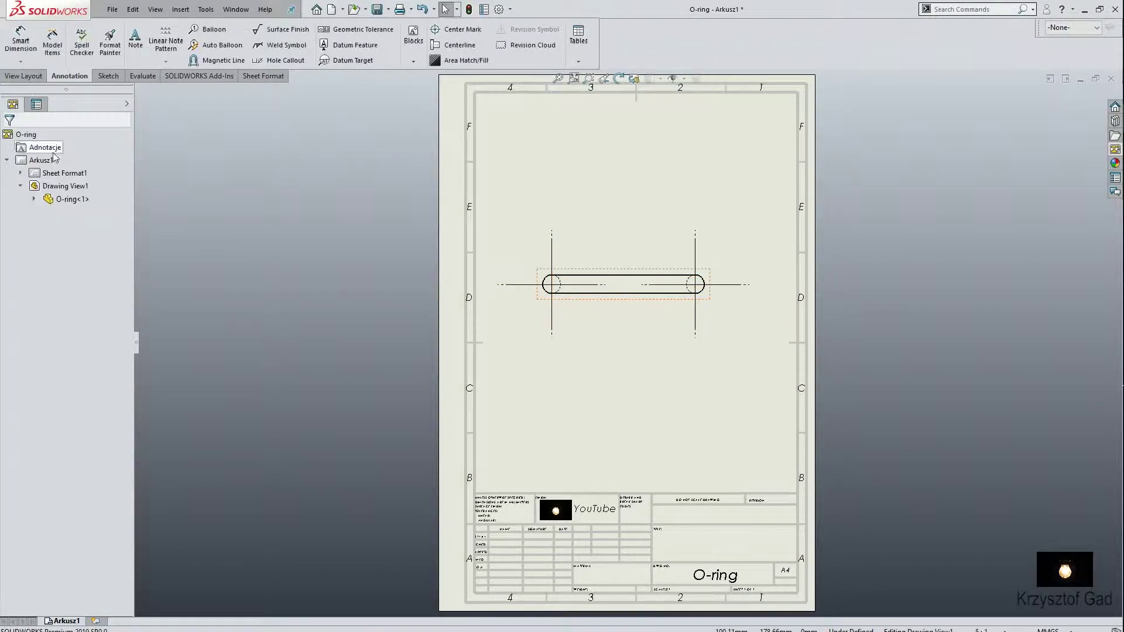
- Turn off document defaults and shrink both centre marks, setting mark size 3
left_click(526, 287)
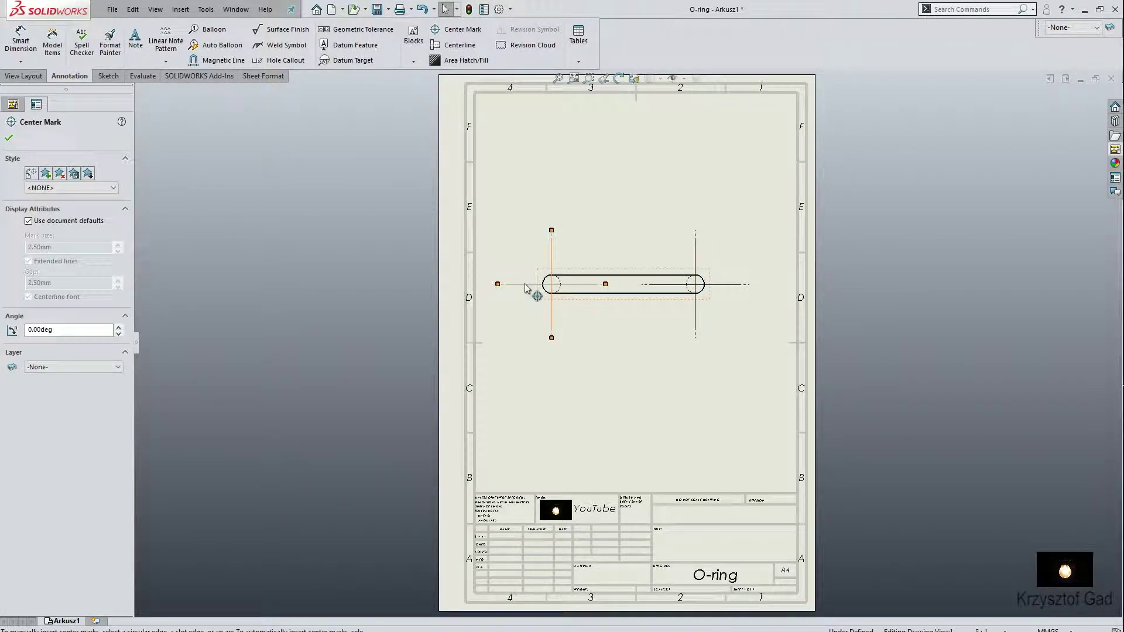
left_click(54, 223)
type("0.3")
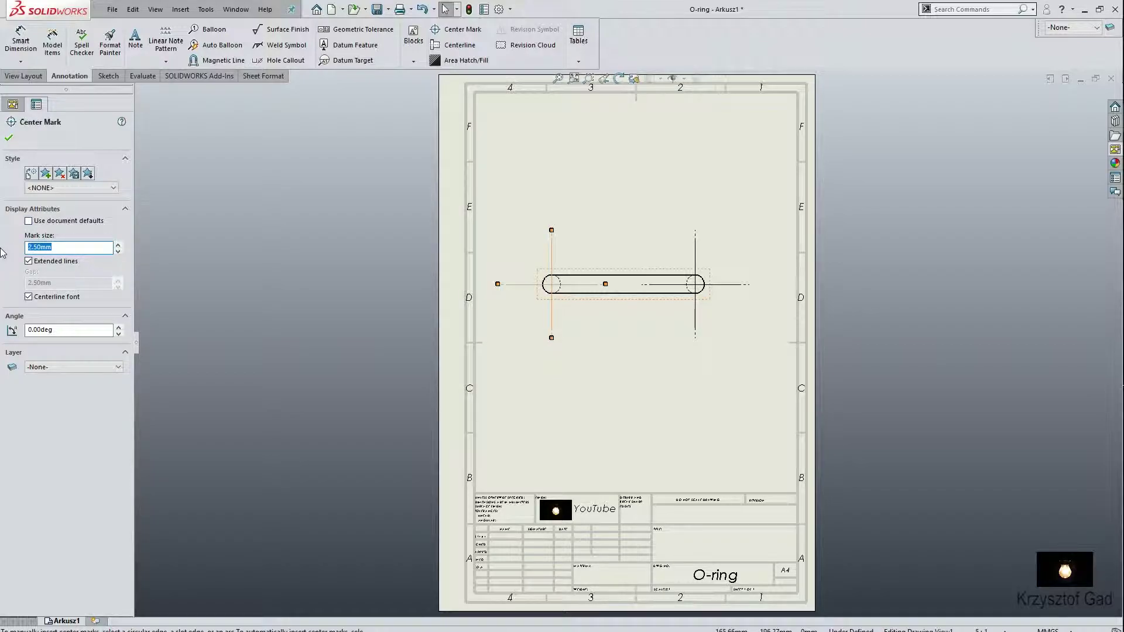
left_click(8, 138)
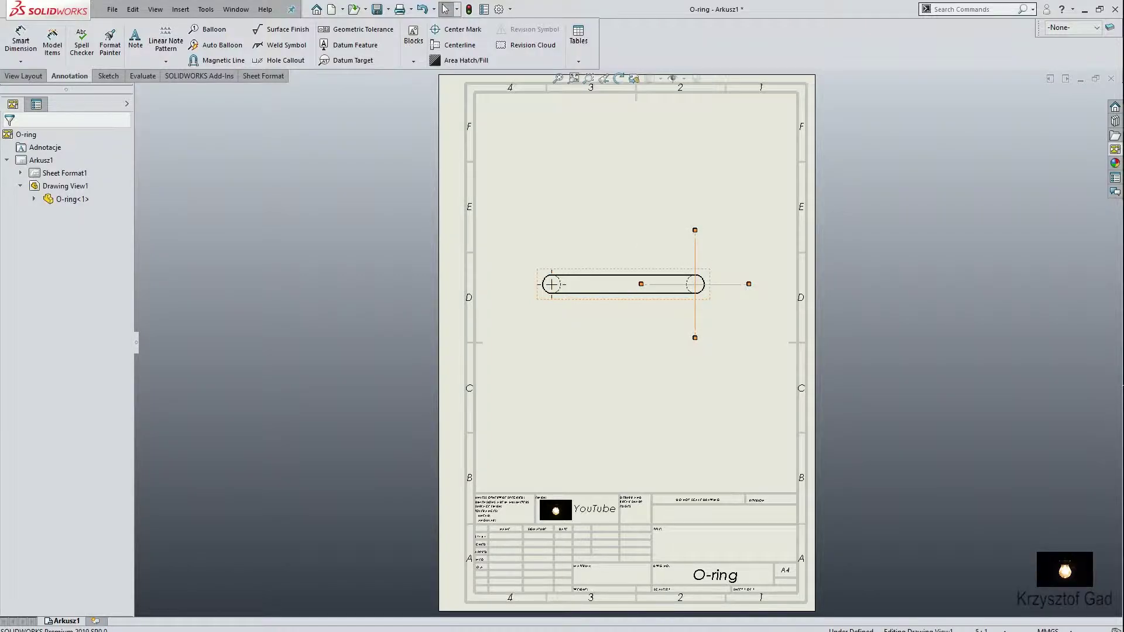
left_click(696, 267)
left_click(59, 222)
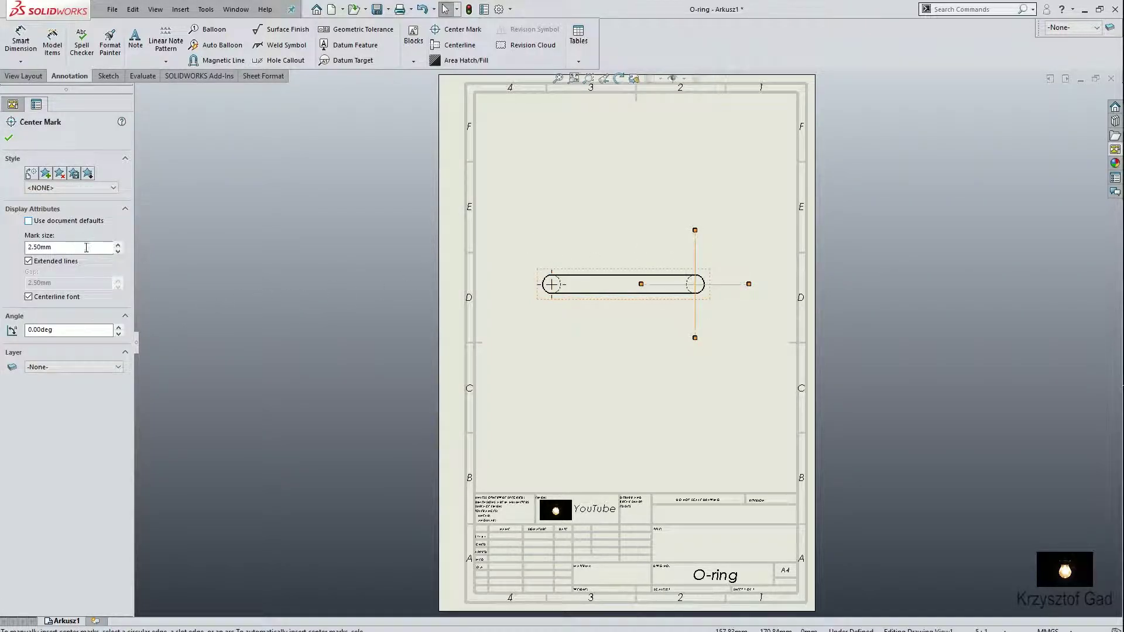
type("3")
key("Return")
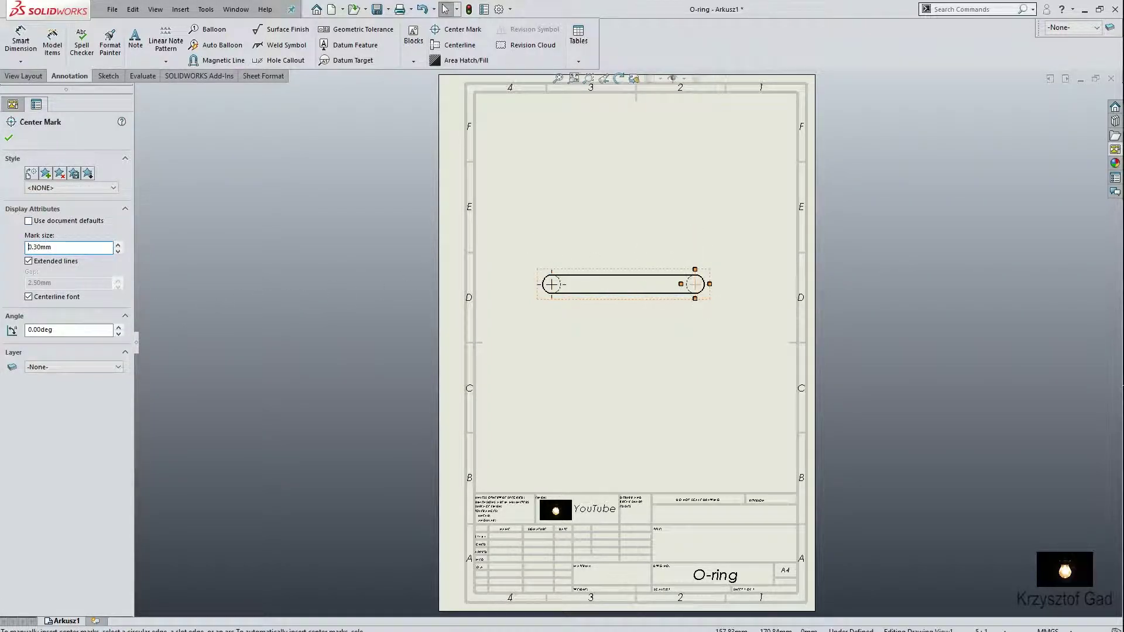
left_click(8, 138)
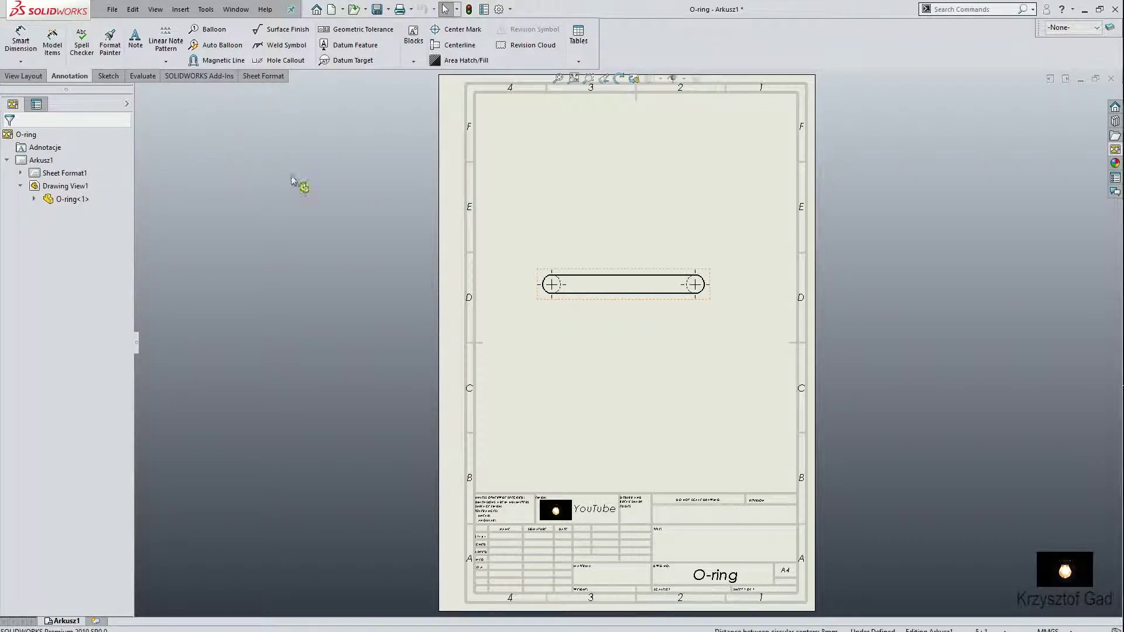
- Sketch a vertical construction centreline through the middle of the O-ring view
left_click(109, 76)
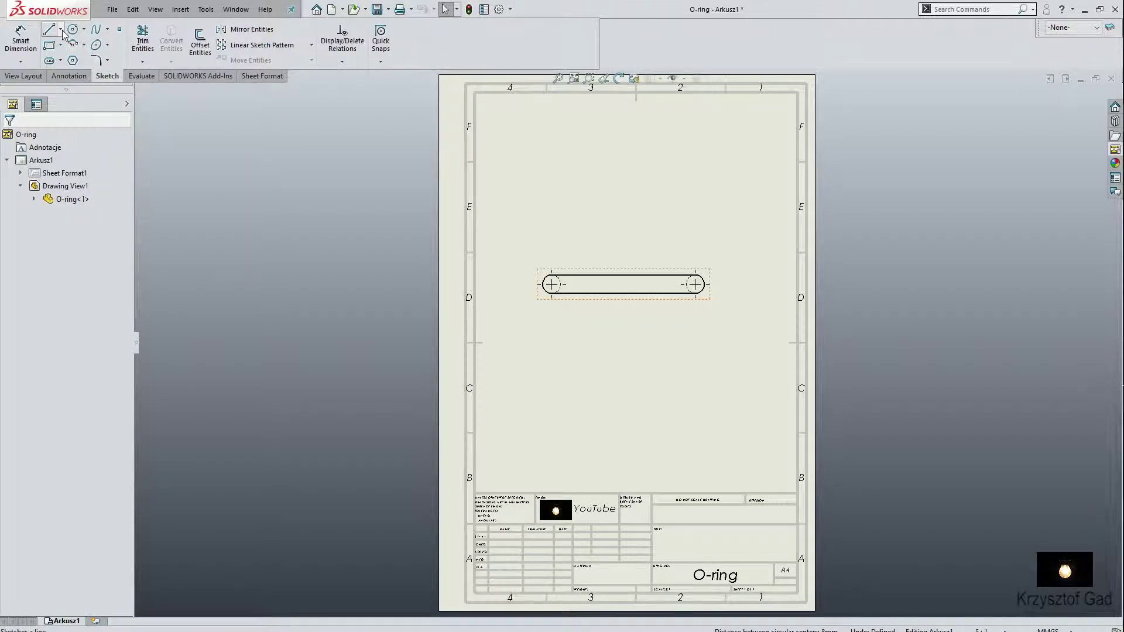
left_click(60, 29)
left_click(76, 48)
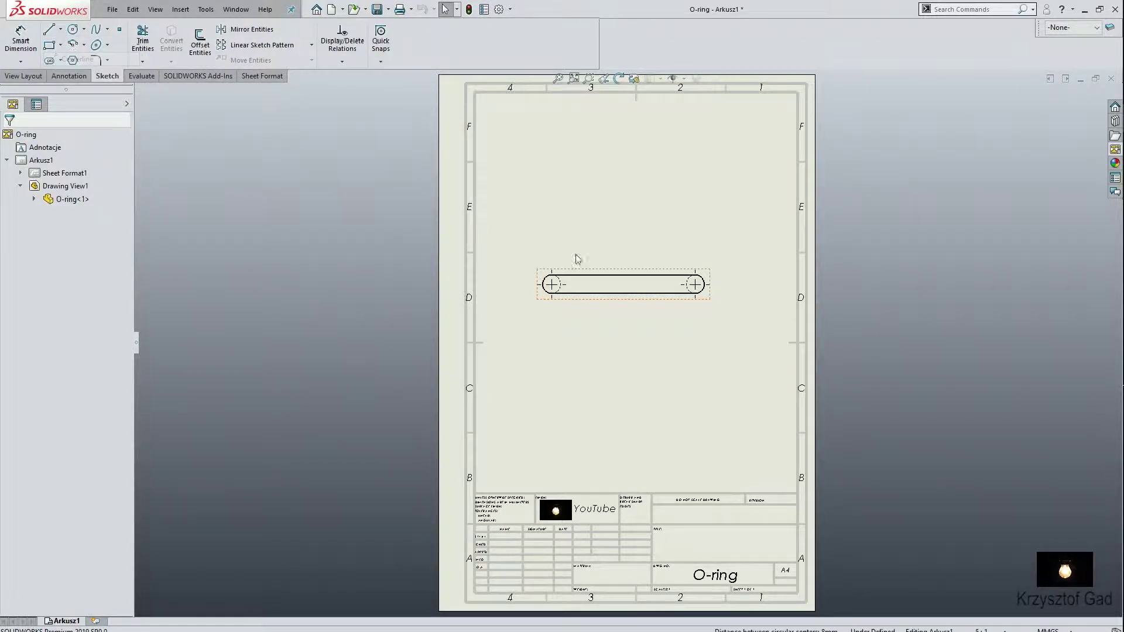
left_click(623, 275)
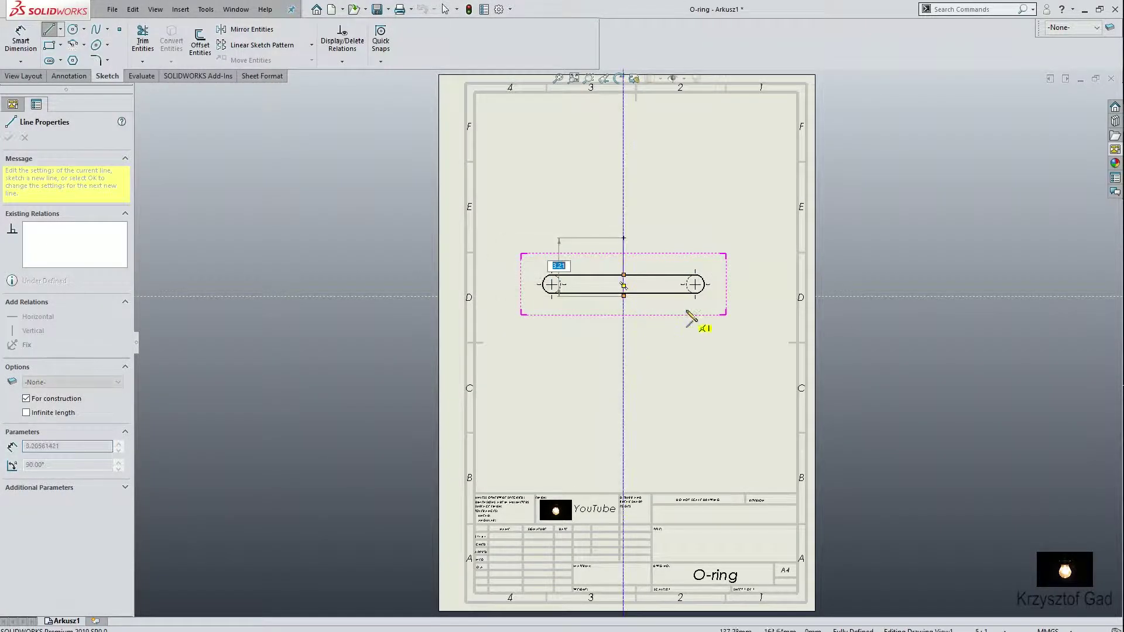
key("Escape")
left_click(523, 200)
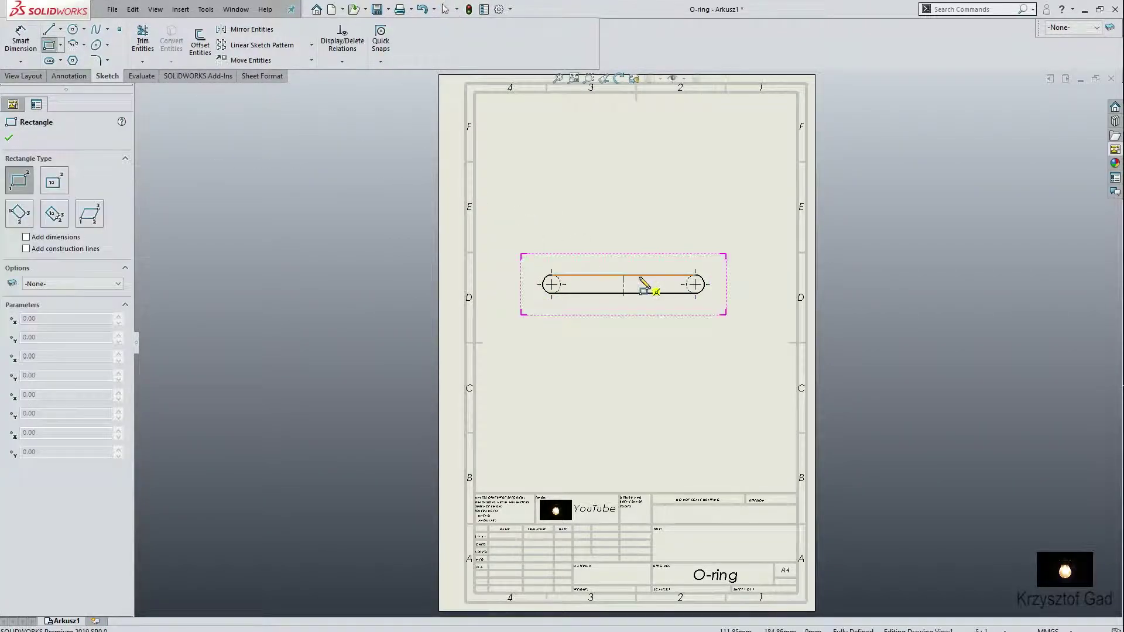
- Sketch a rectangle over the right half and cut a 4 mm-deep broken-out section
left_click(623, 275)
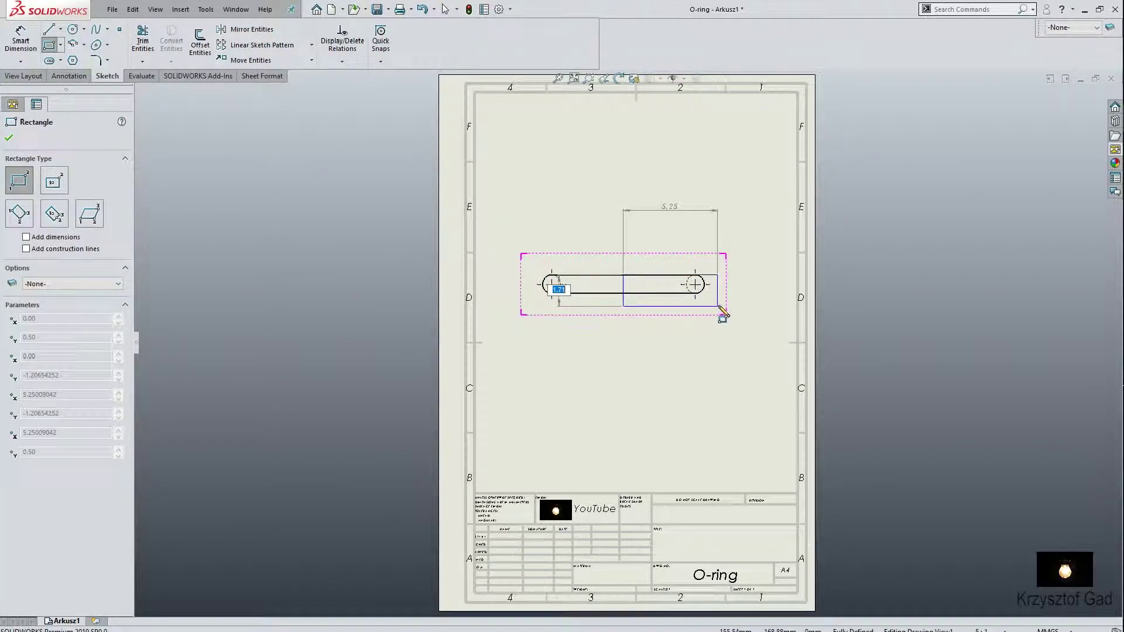
left_click(719, 303)
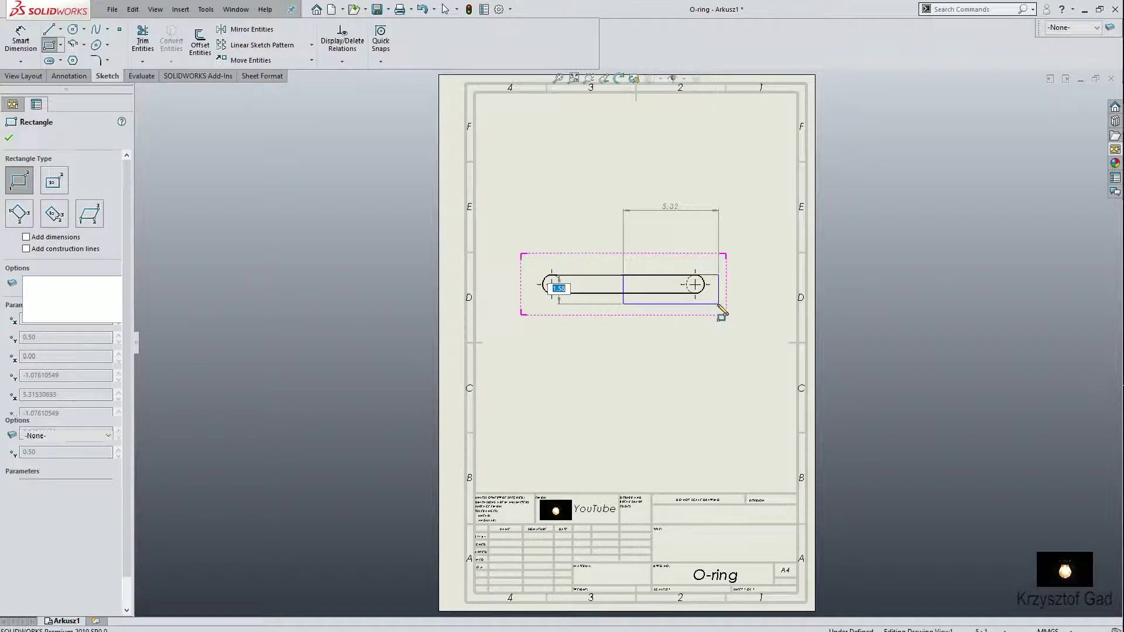
left_click(12, 138)
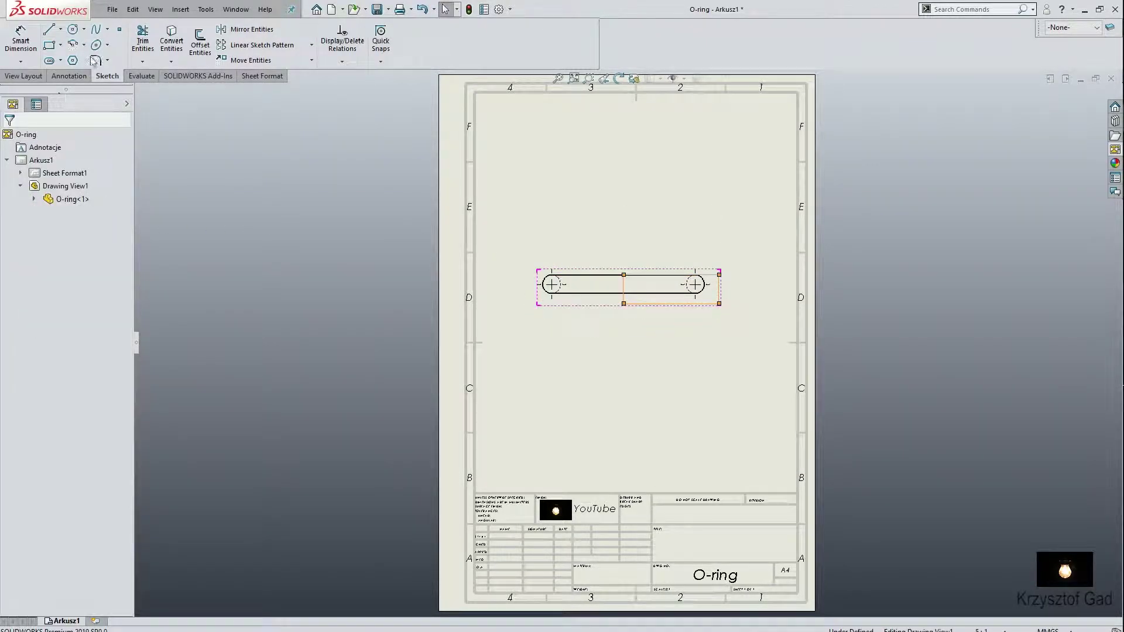
left_click(22, 76)
left_click(234, 42)
type("4")
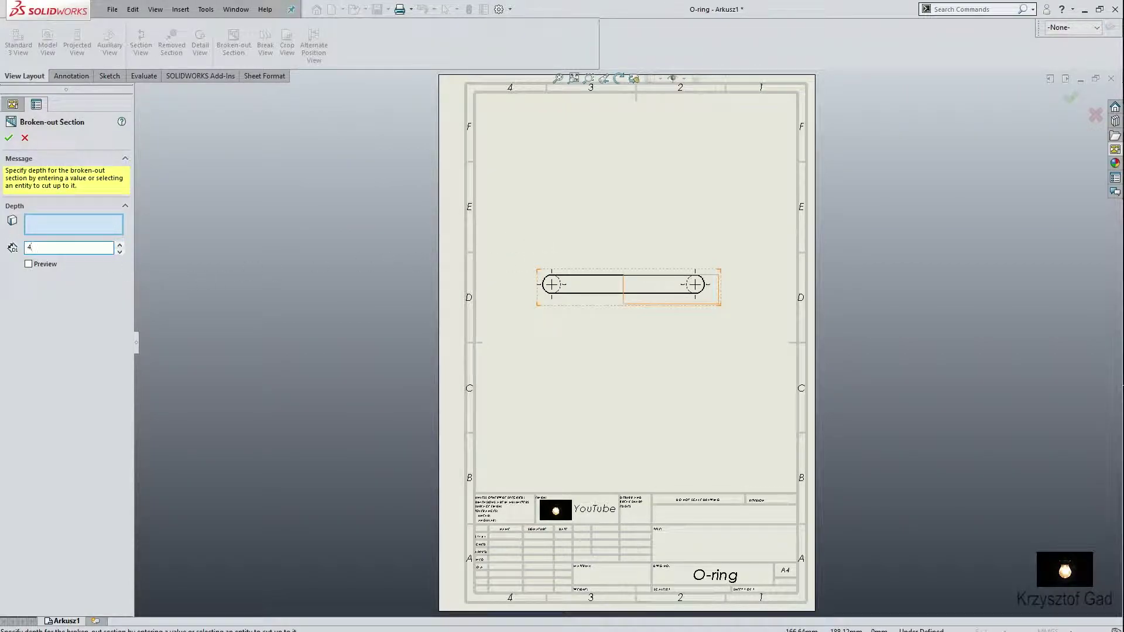
key("Tab")
left_click(29, 264)
left_click(9, 139)
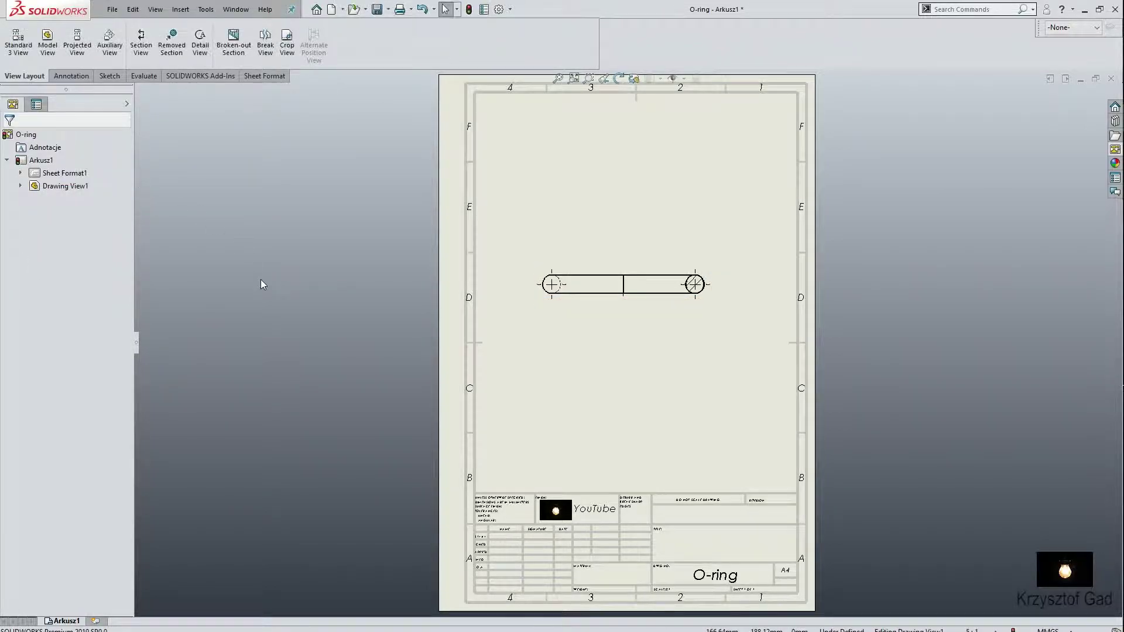
left_click(68, 76)
left_click(21, 41)
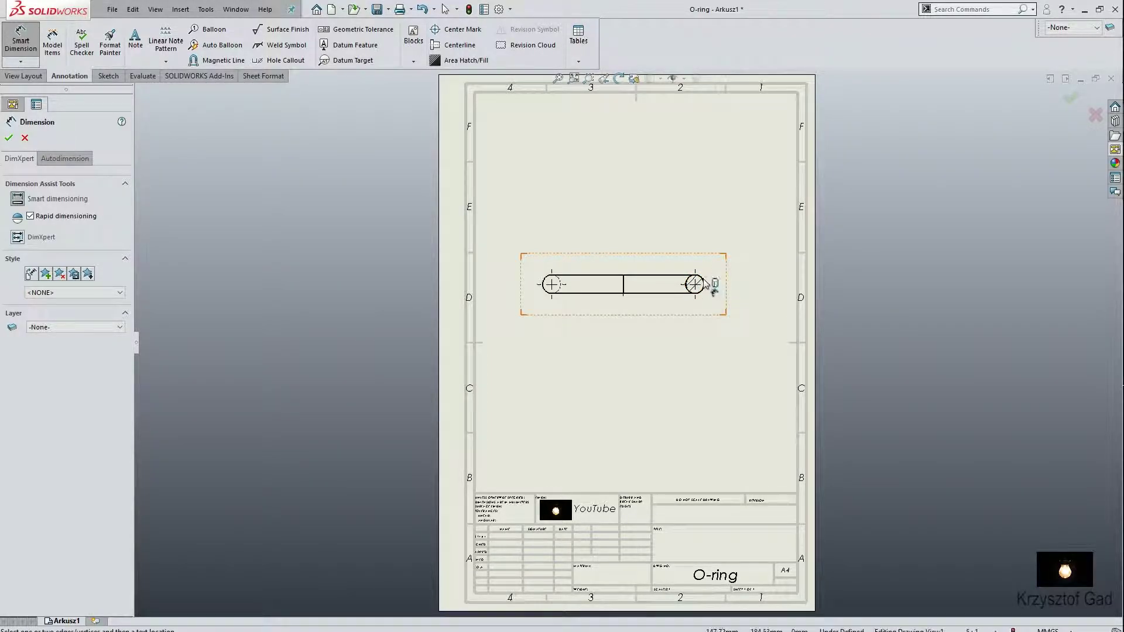
- Dimension the right cross-section circle, placing the R0,5 radius beside it
key("Escape")
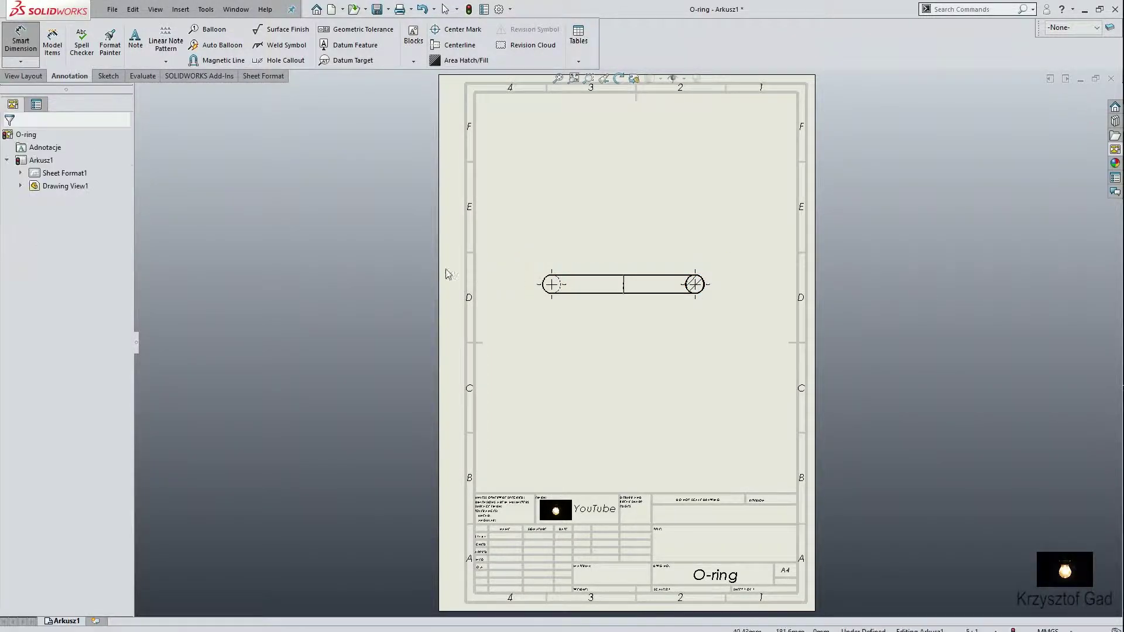
left_click(21, 47)
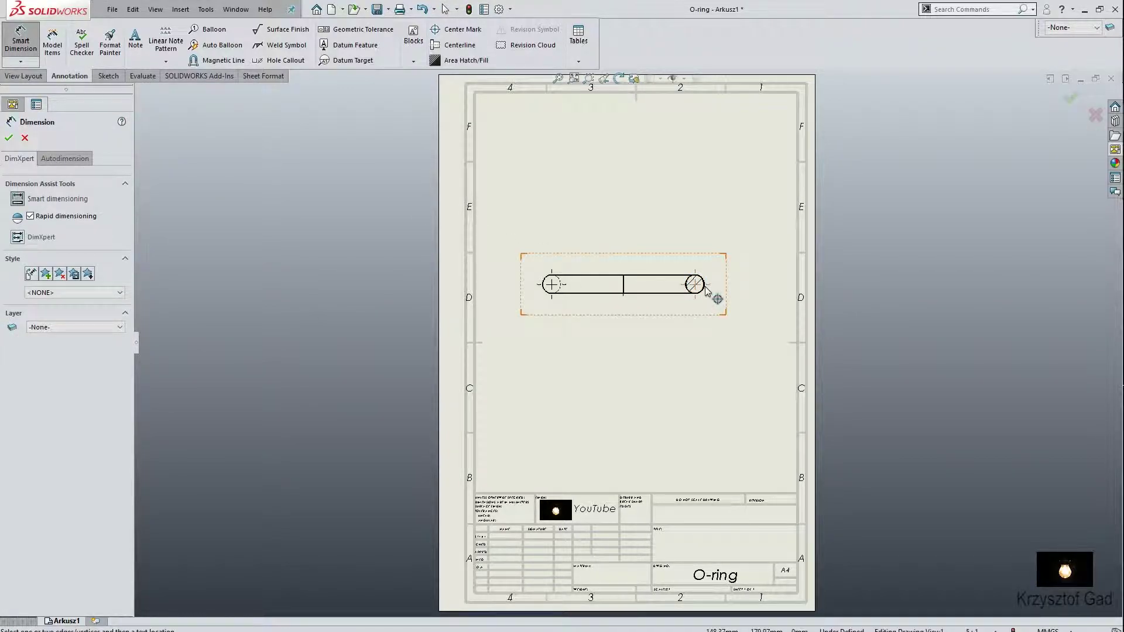
scroll(728, 261, "down", 1)
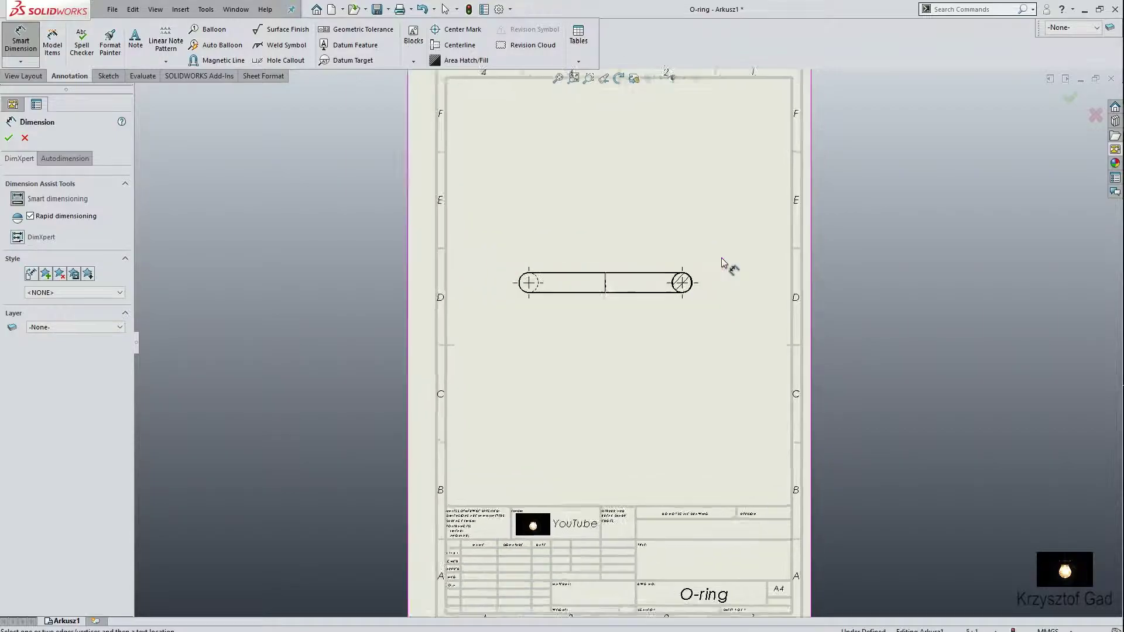
scroll(724, 269, "down", 3)
scroll(726, 287, "down", 2)
scroll(727, 295, "down", 1)
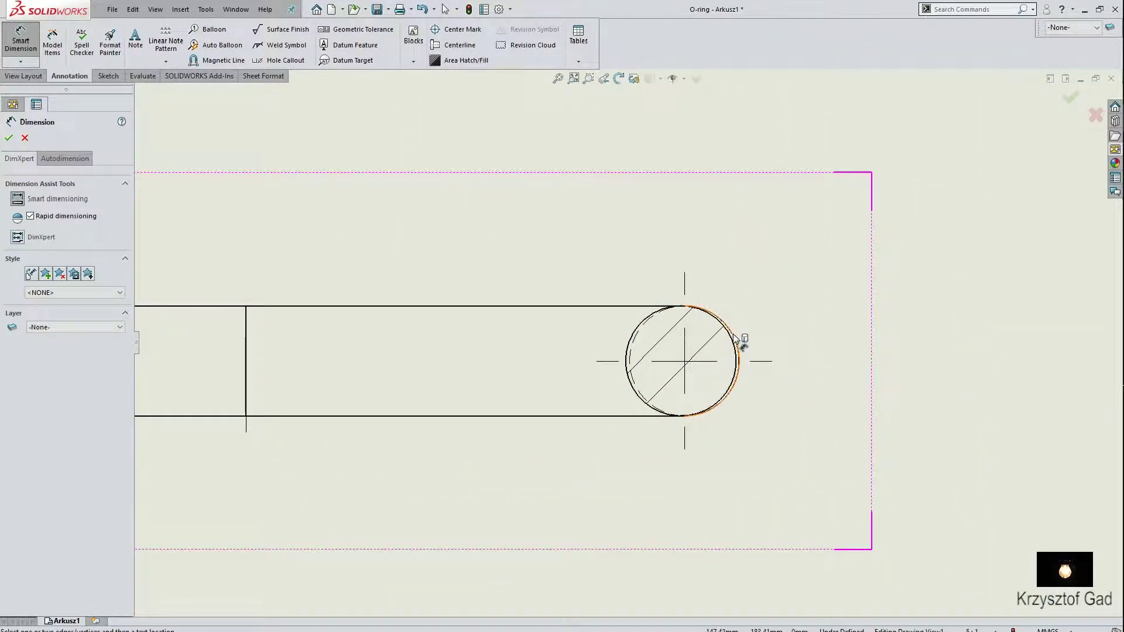
left_click(741, 343)
scroll(755, 275, "up", 1)
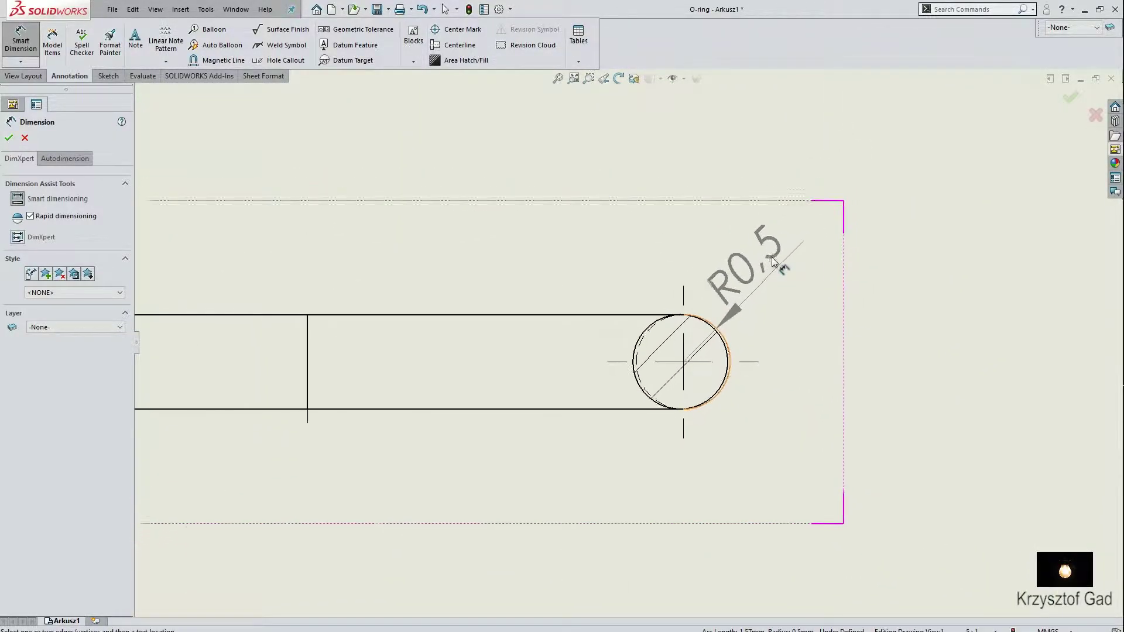
scroll(772, 264, "up", 1)
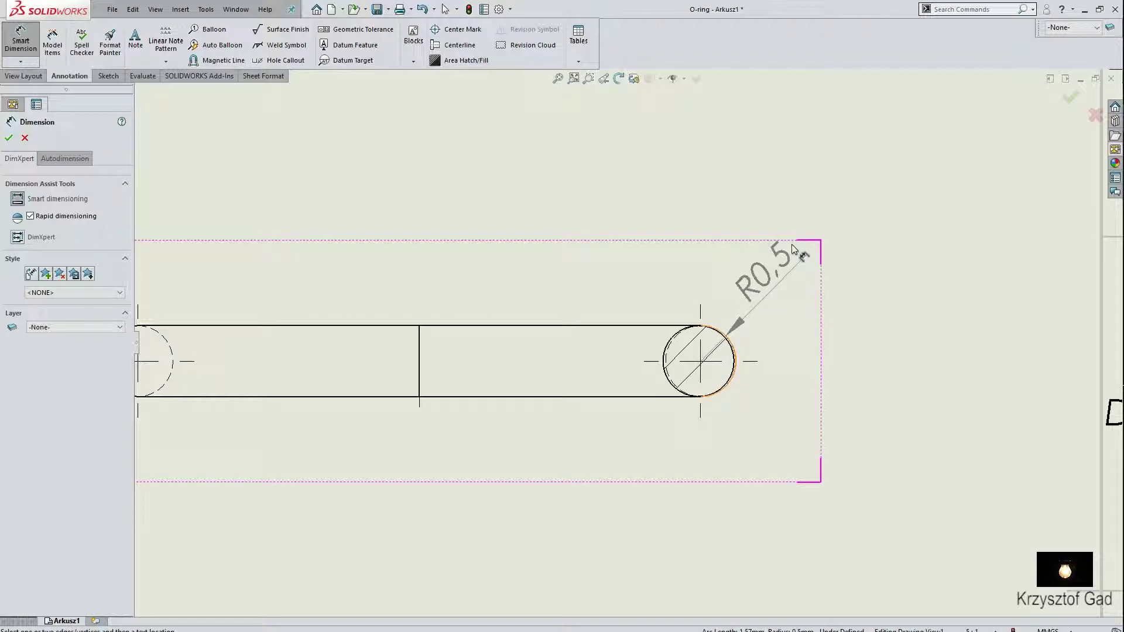
left_click(794, 246)
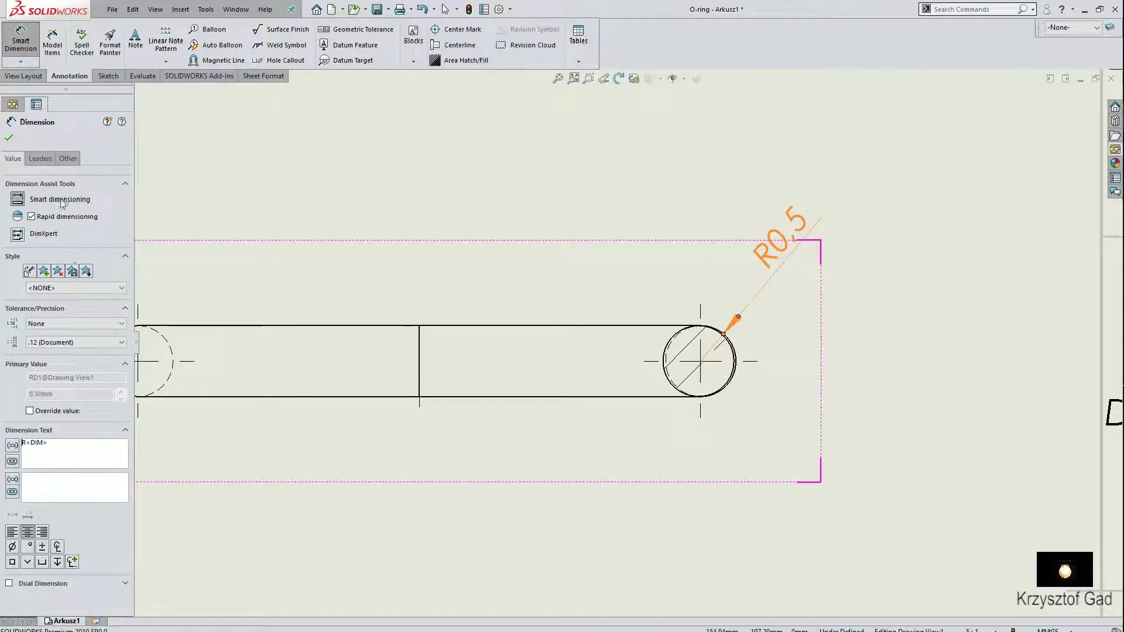
- Display it as a Ø1 diameter with arrows inside the circle, text above
left_click(40, 159)
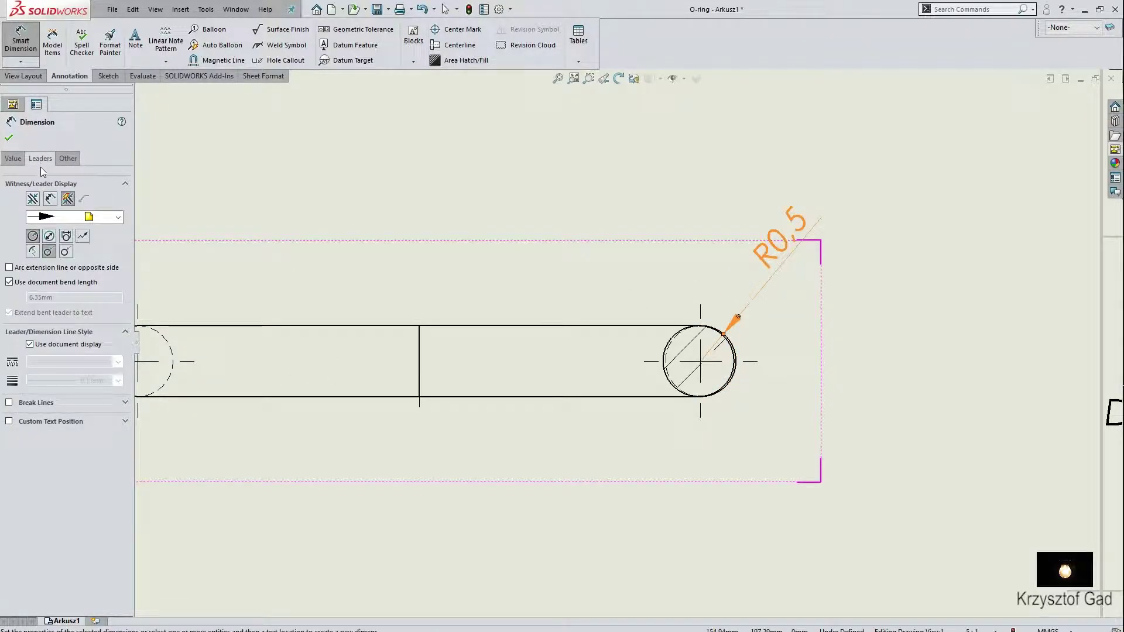
left_click(50, 237)
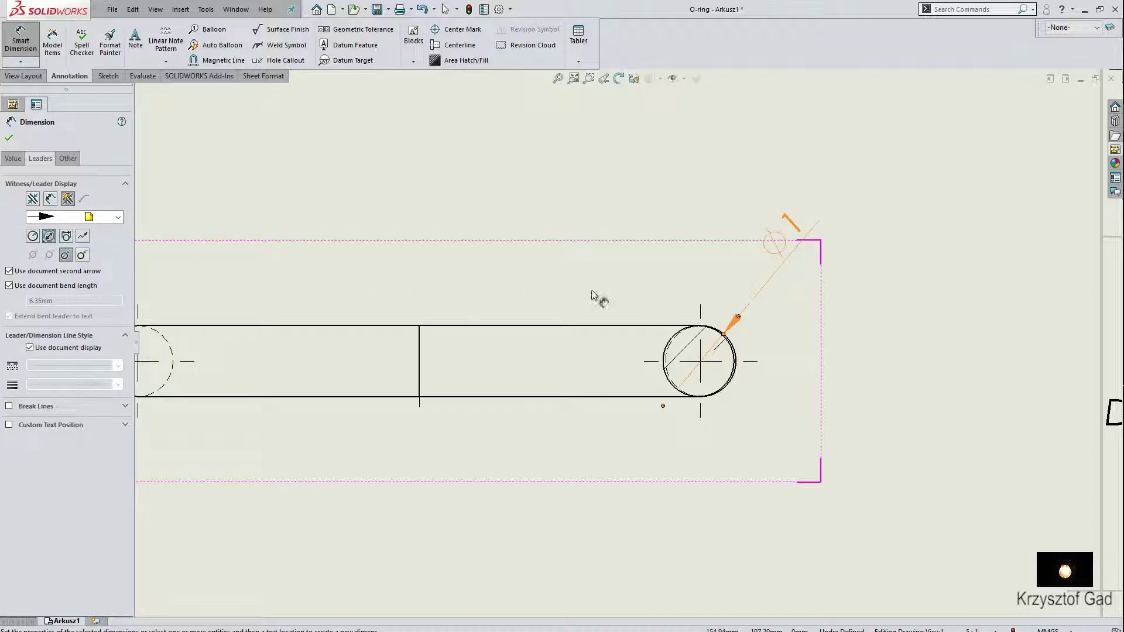
left_click_drag(777, 258, 754, 284)
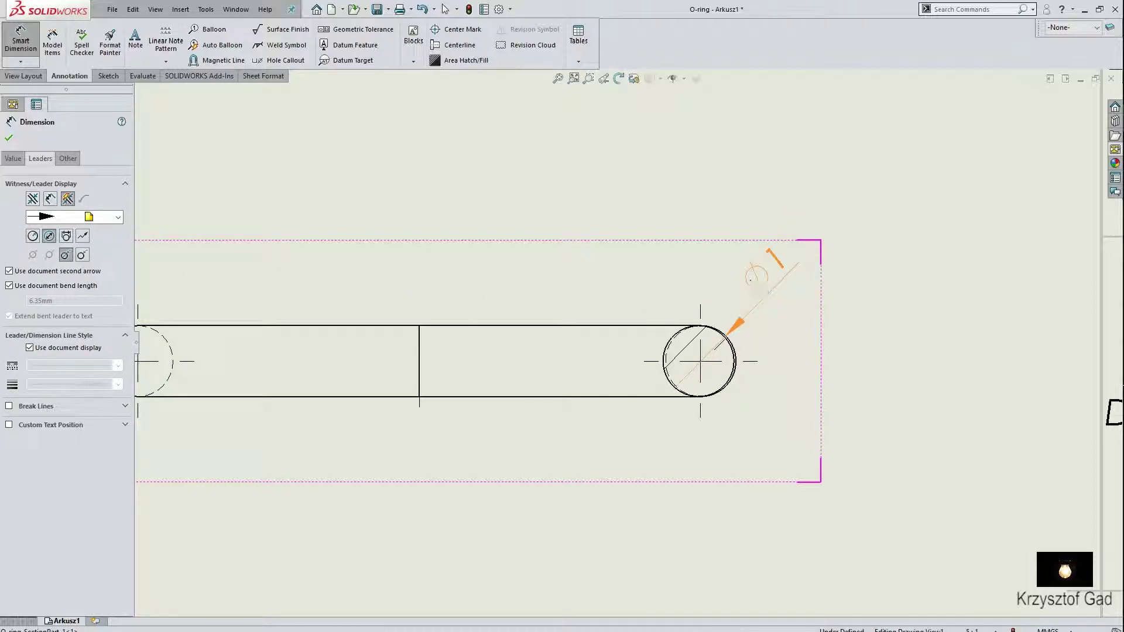
left_click(51, 199)
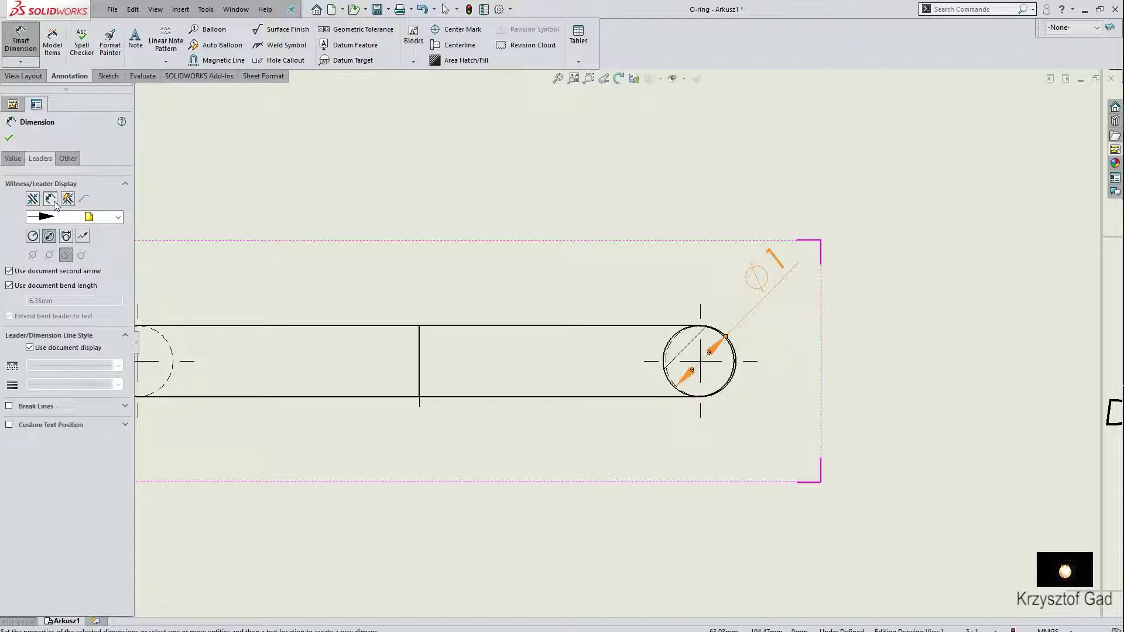
left_click(35, 200)
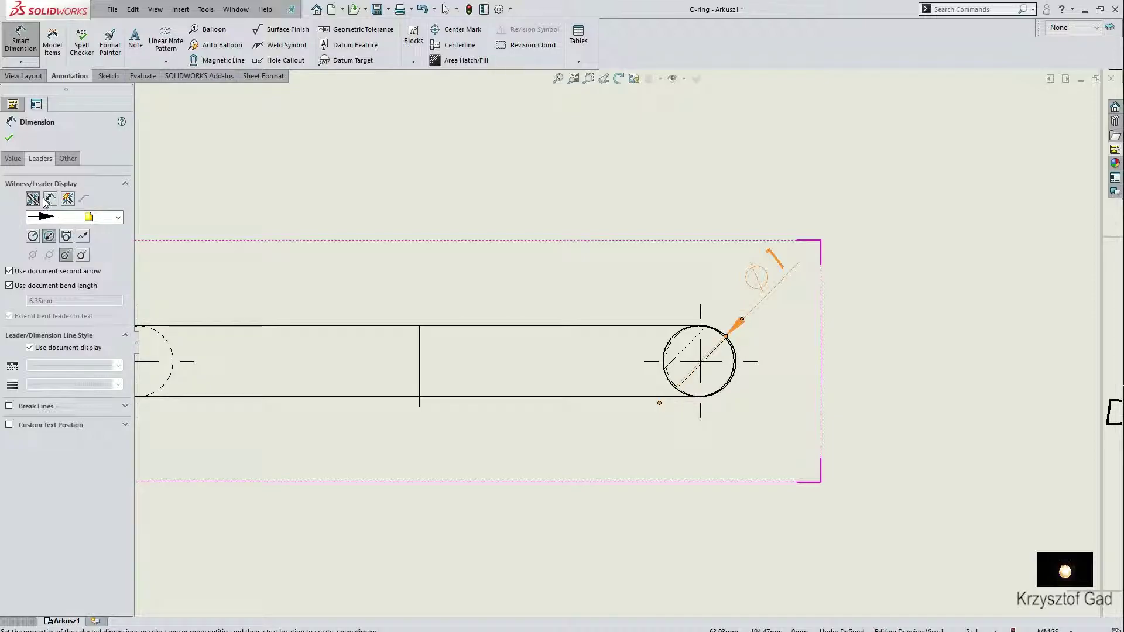
left_click(49, 200)
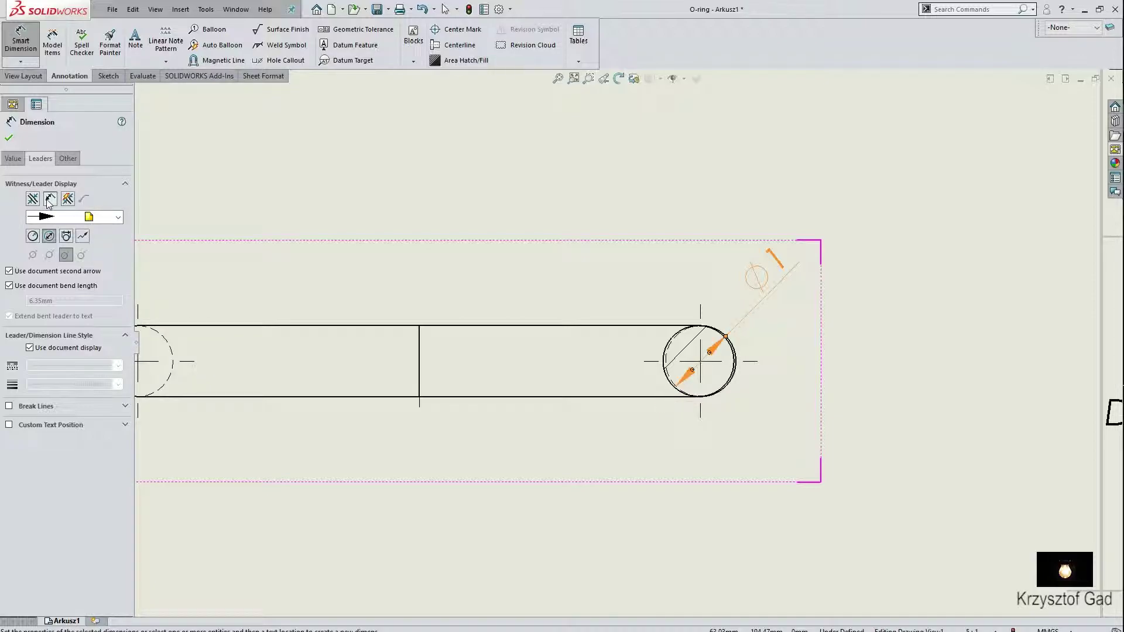
left_click(64, 238)
left_click(8, 138)
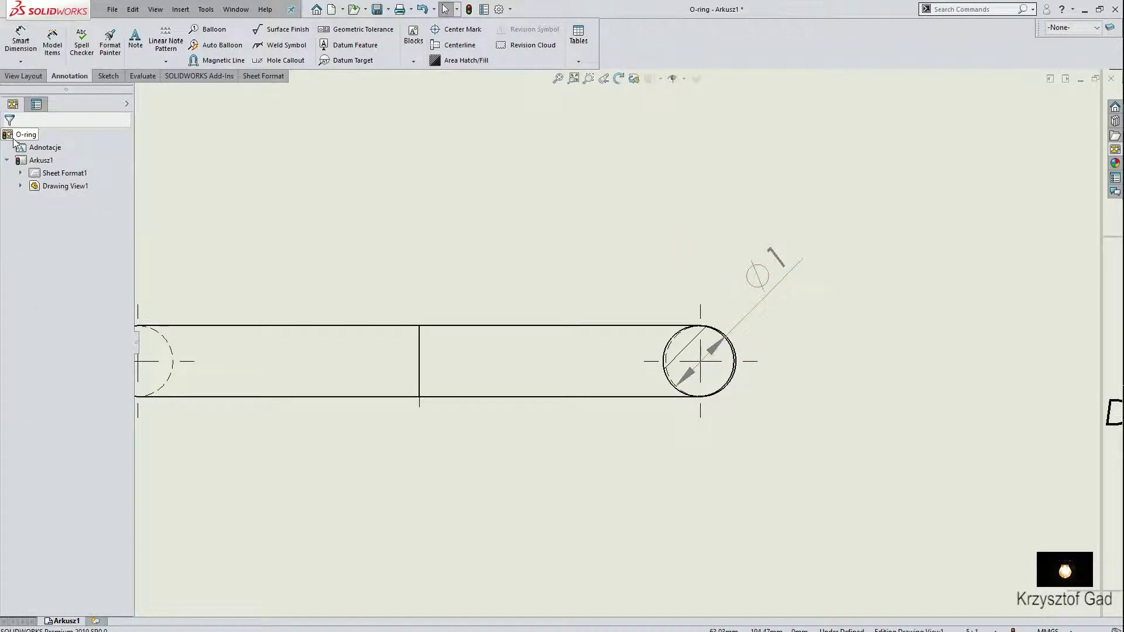
left_click(23, 47)
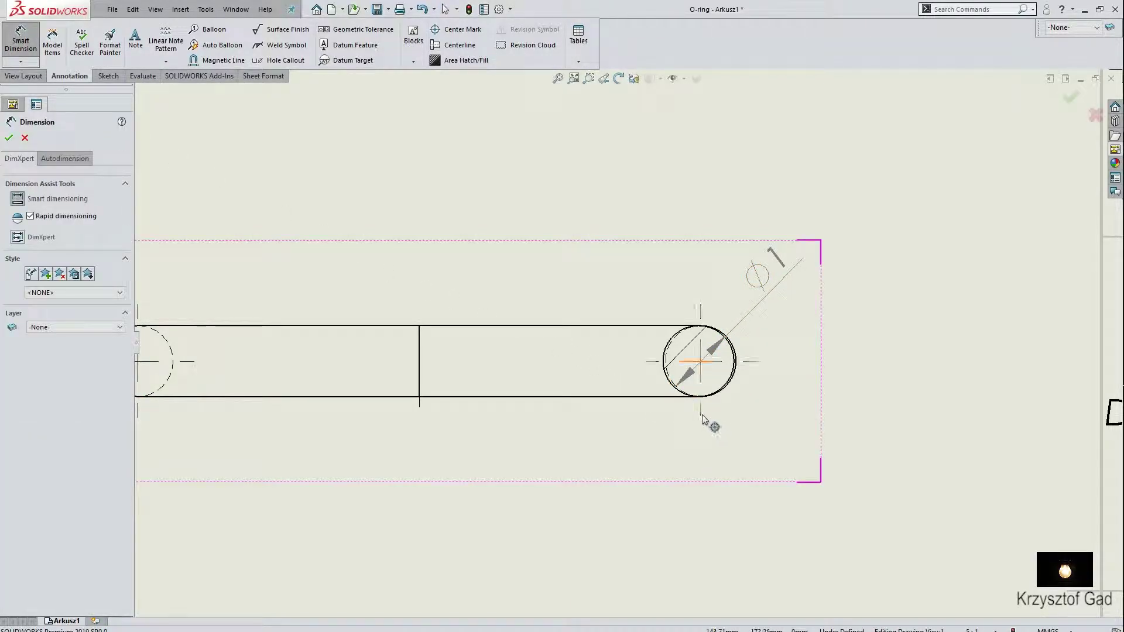
- Dimension between the two circle centres as Ø8 below the part, then fit the sheet
scroll(348, 381, "up", 3)
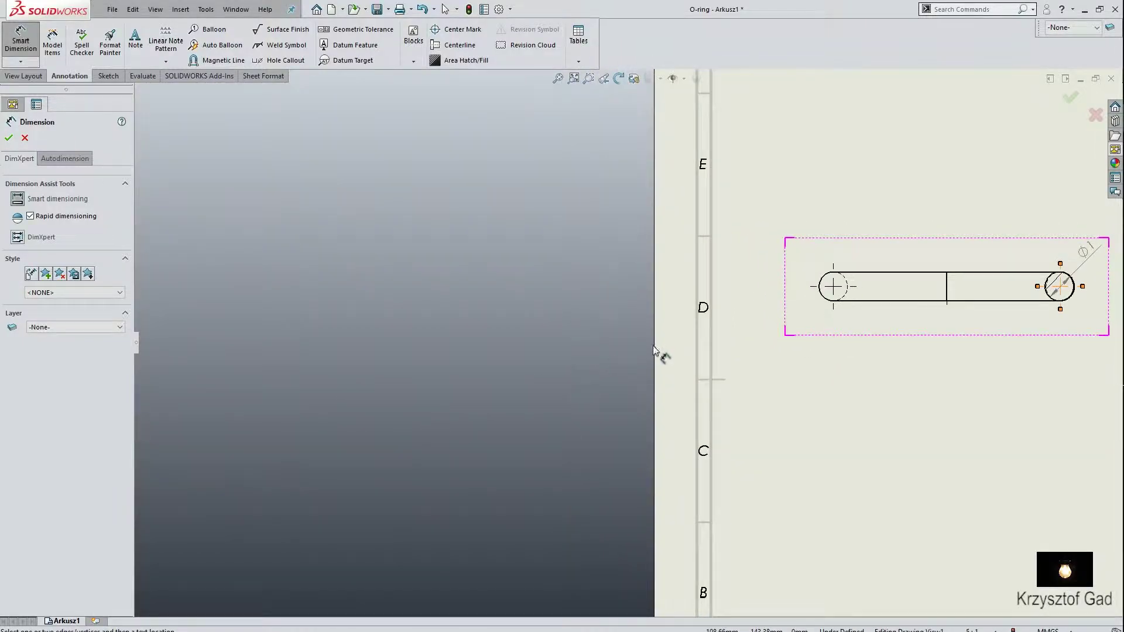
scroll(567, 296, "down", 2)
scroll(340, 275, "down", 2)
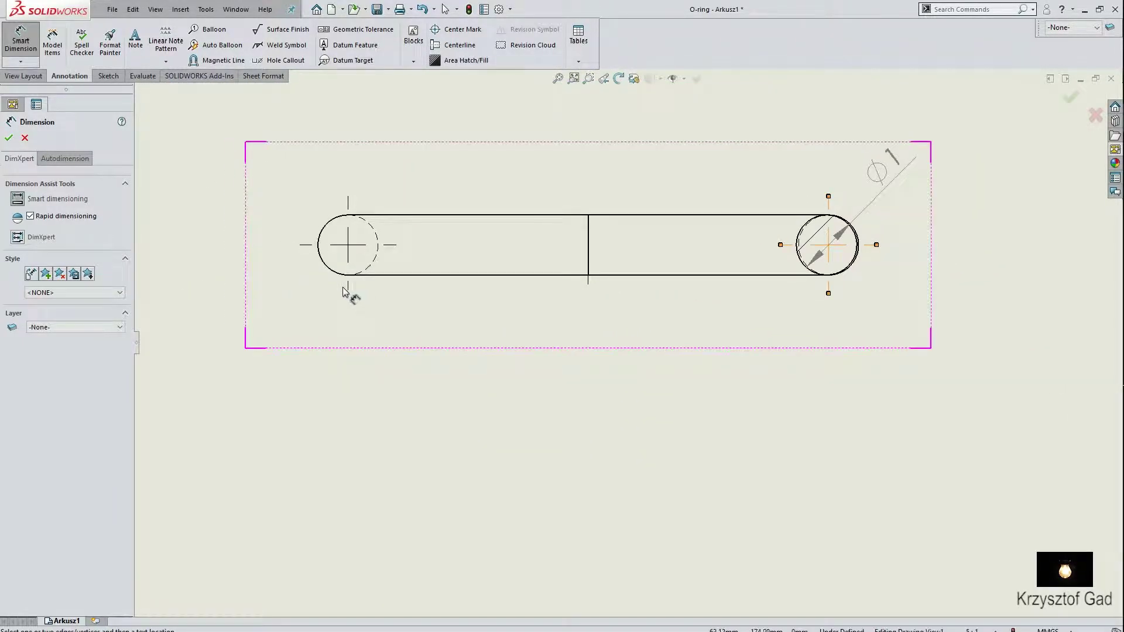
left_click(348, 289)
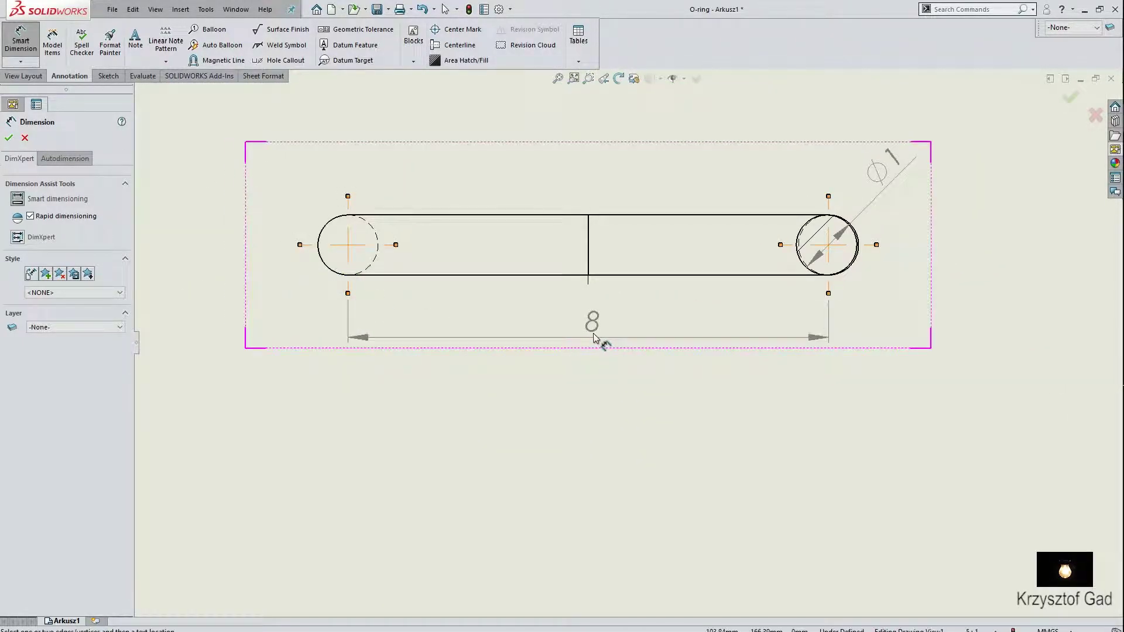
left_click(593, 338)
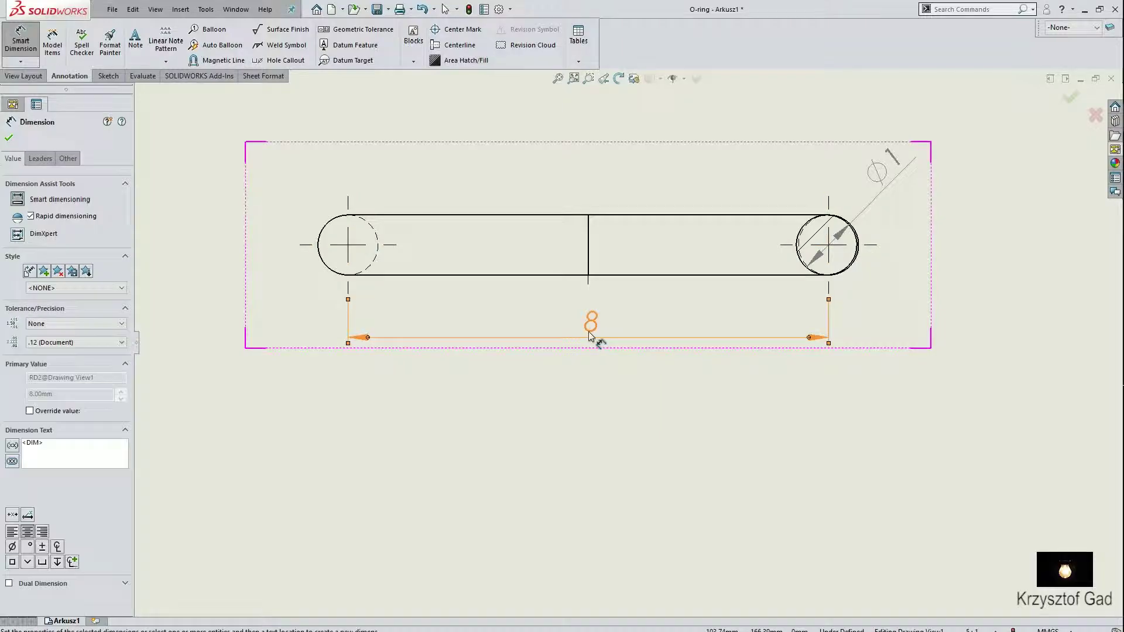
left_click(14, 549)
left_click(9, 139)
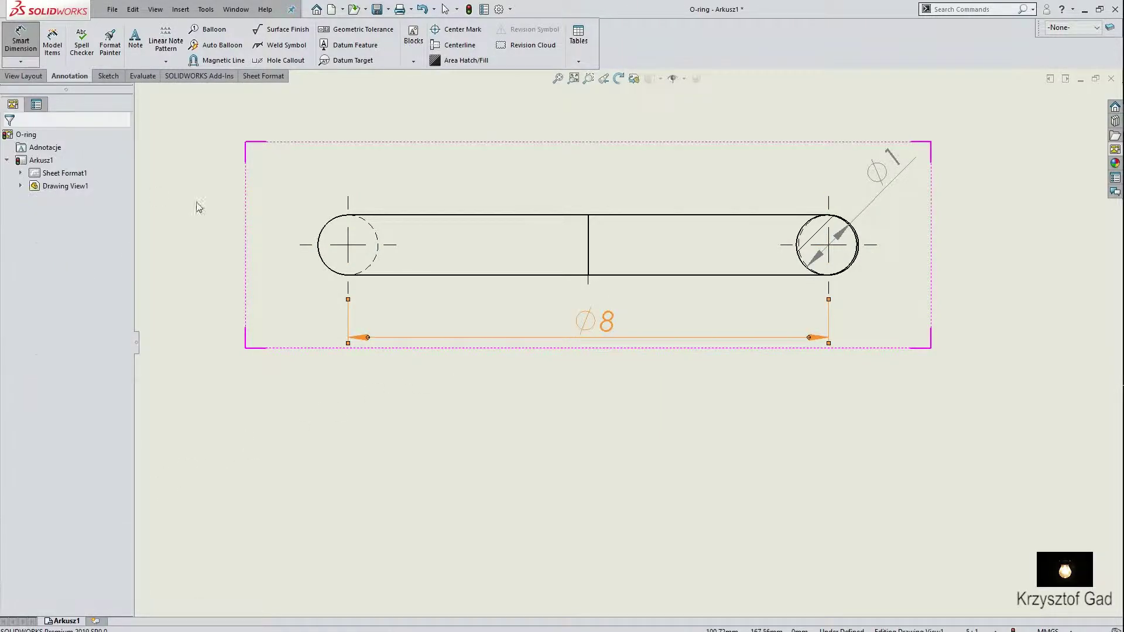
left_click(523, 431)
key("f")
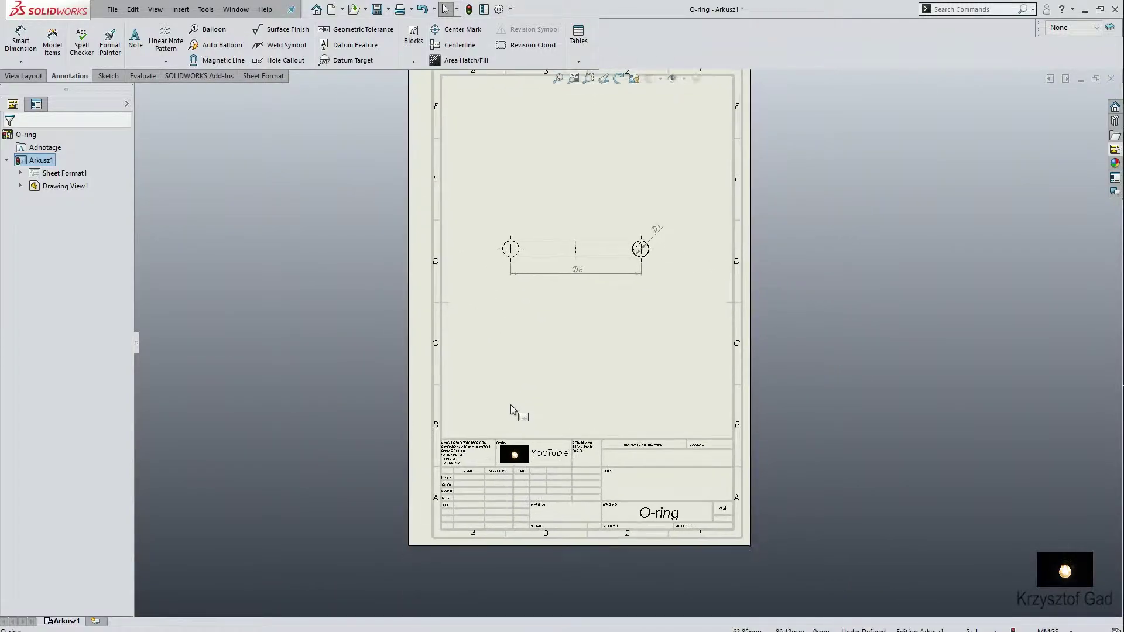
left_click(574, 78)
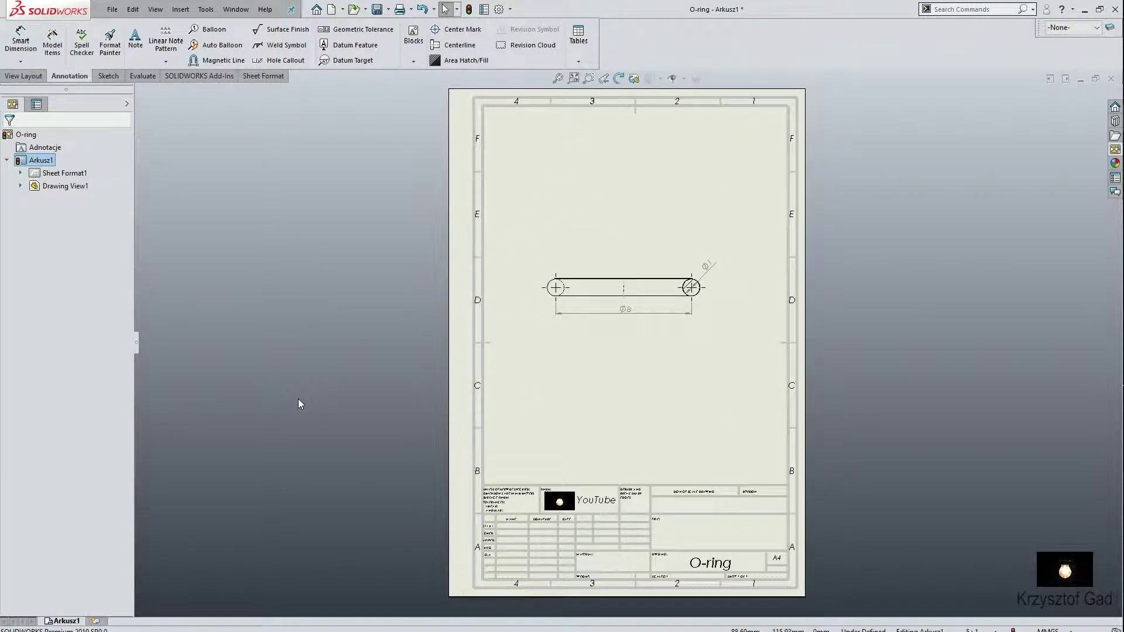
- Switch to Valve Assembly.SLDASM and rotate the model with the arrow keys
left_click(234, 10)
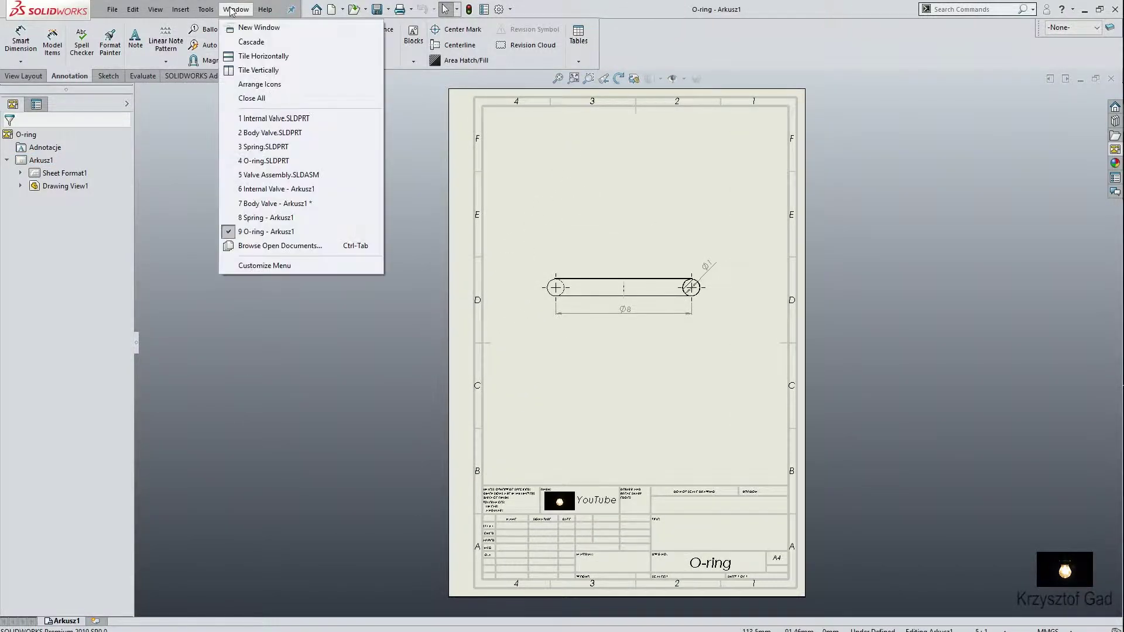
left_click(294, 176)
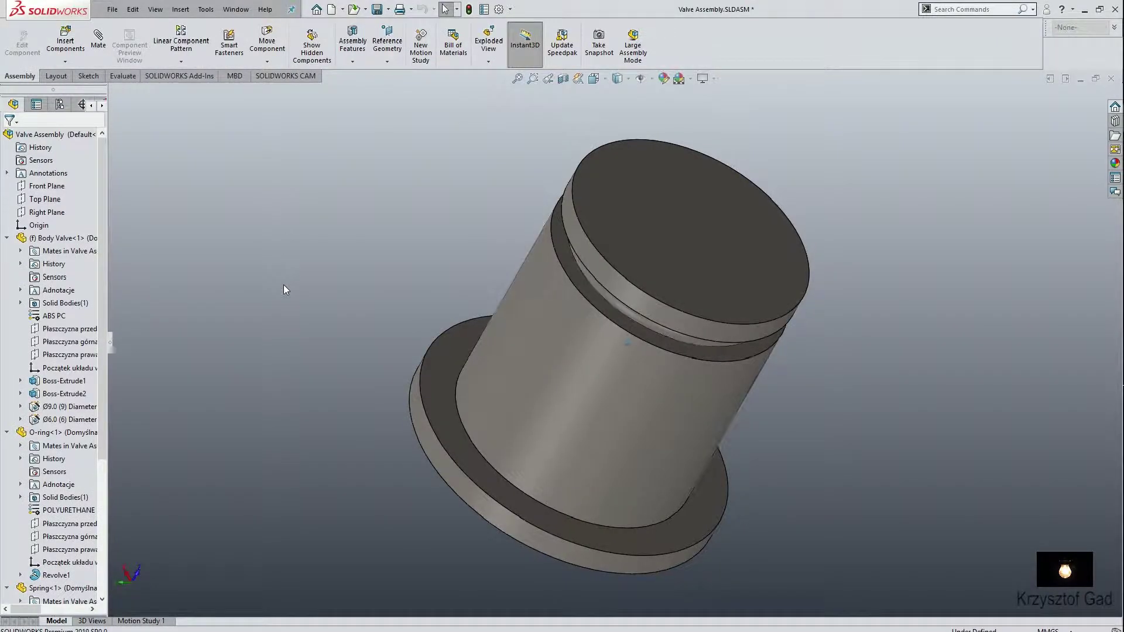
key("Up")
key("Up")
key("Up")
key("Up")
key("Up")
key("Up")
key("Up")
key("Up")
key("Up")
key("Up")
key("Up")
key("Up")
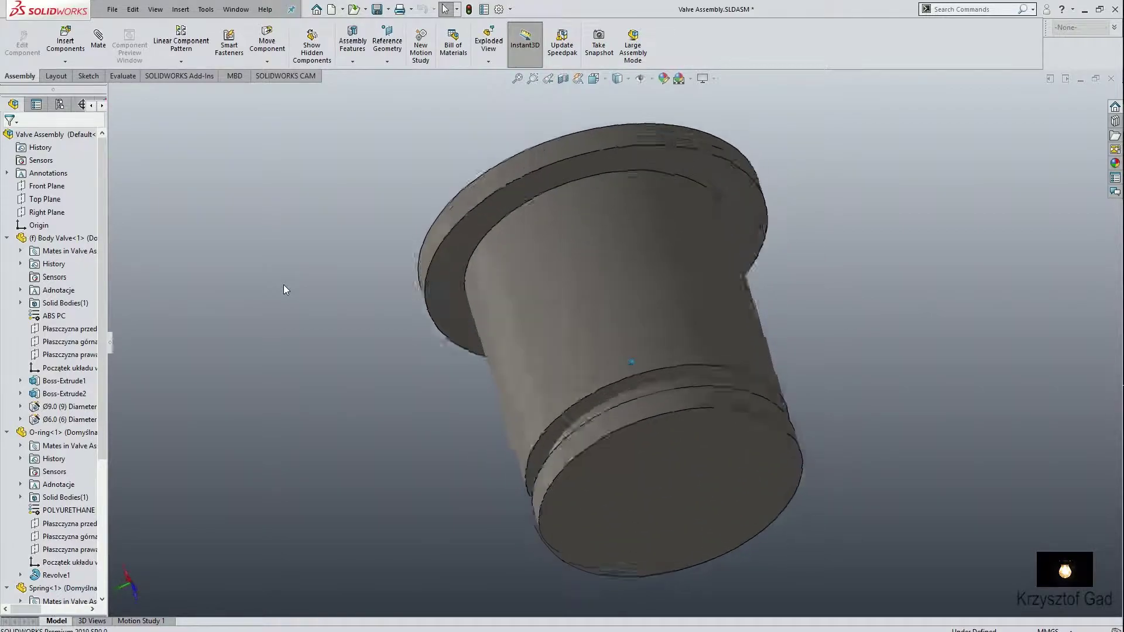
key("Up")
key("Up")
key("Up")
key("Up")
key("Up")
key("Up")
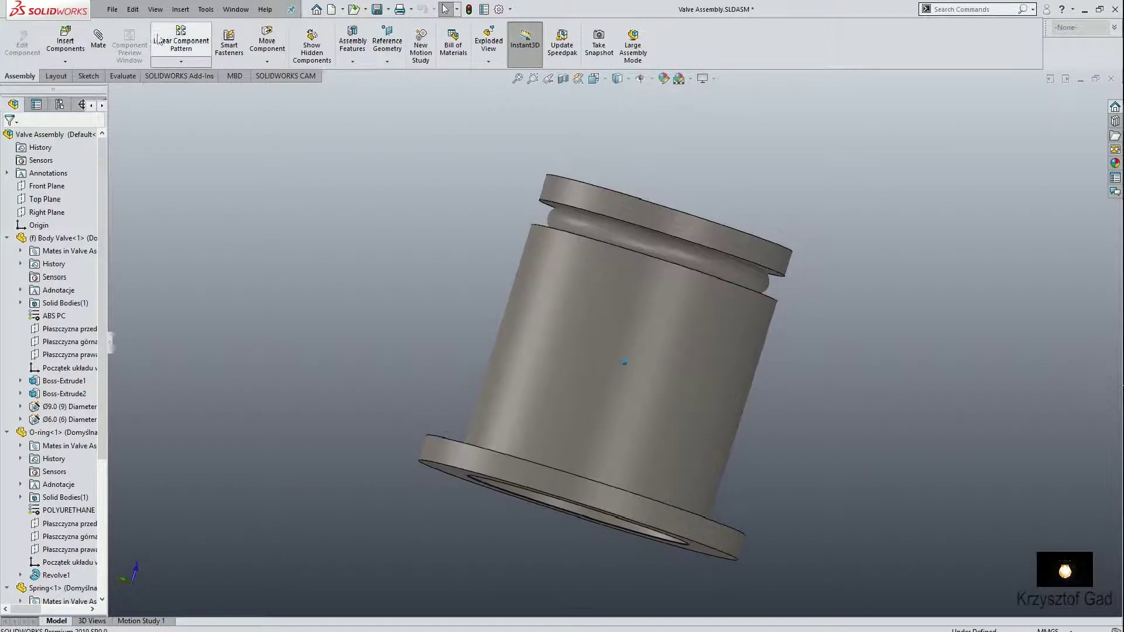
left_click(111, 9)
- Make a drawing from the Valve Assembly on an A3 (ISO) sheet
left_click(161, 105)
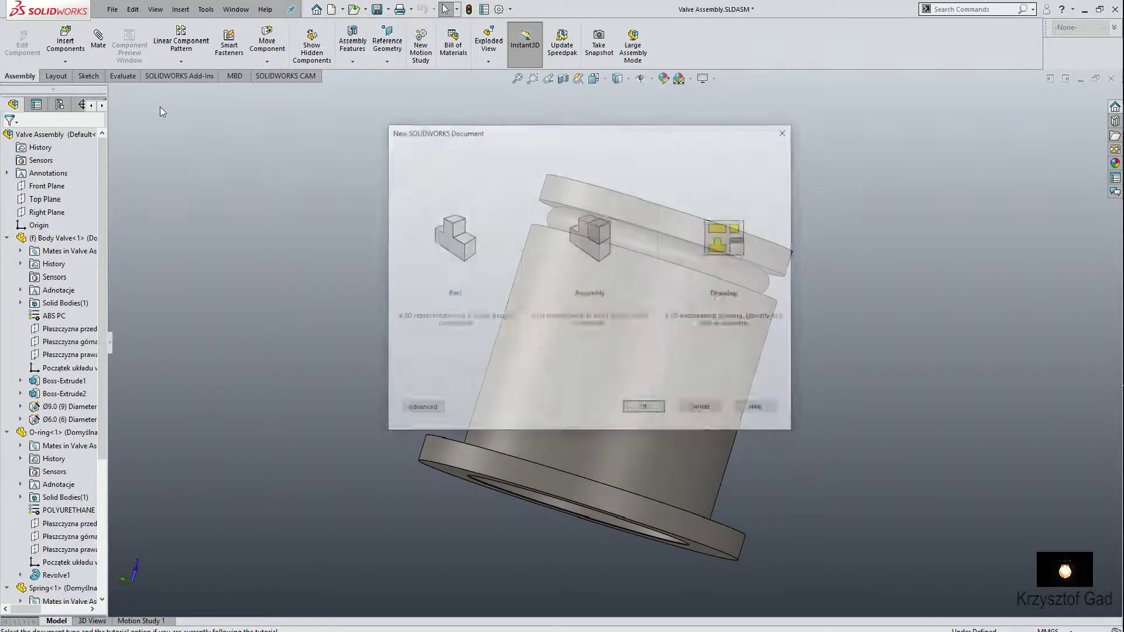
left_click(645, 410)
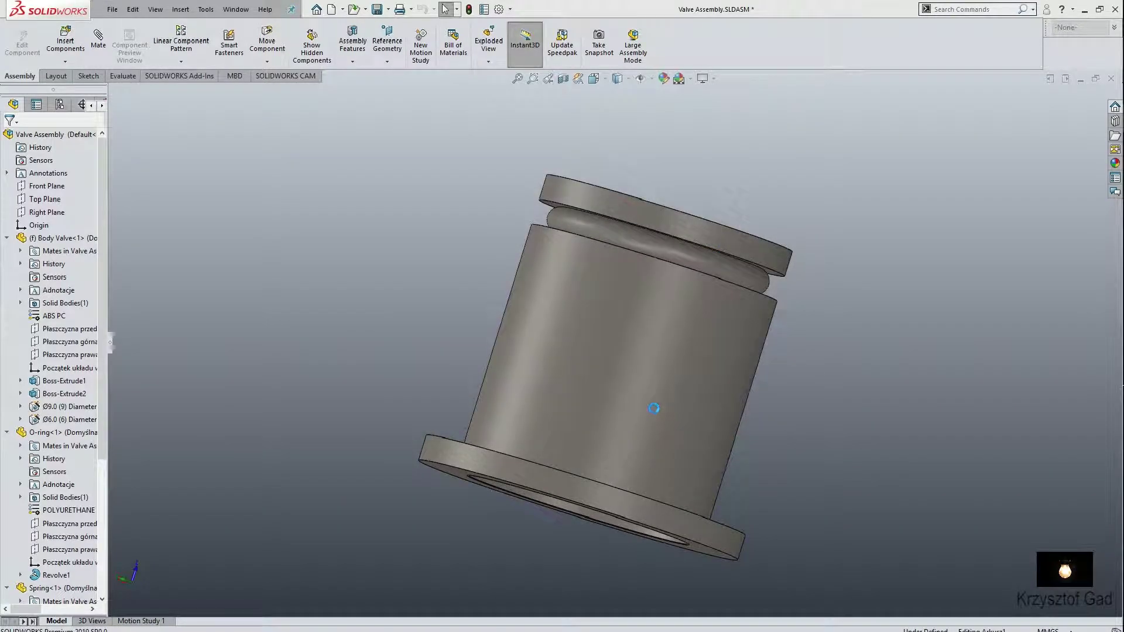
left_click(462, 303)
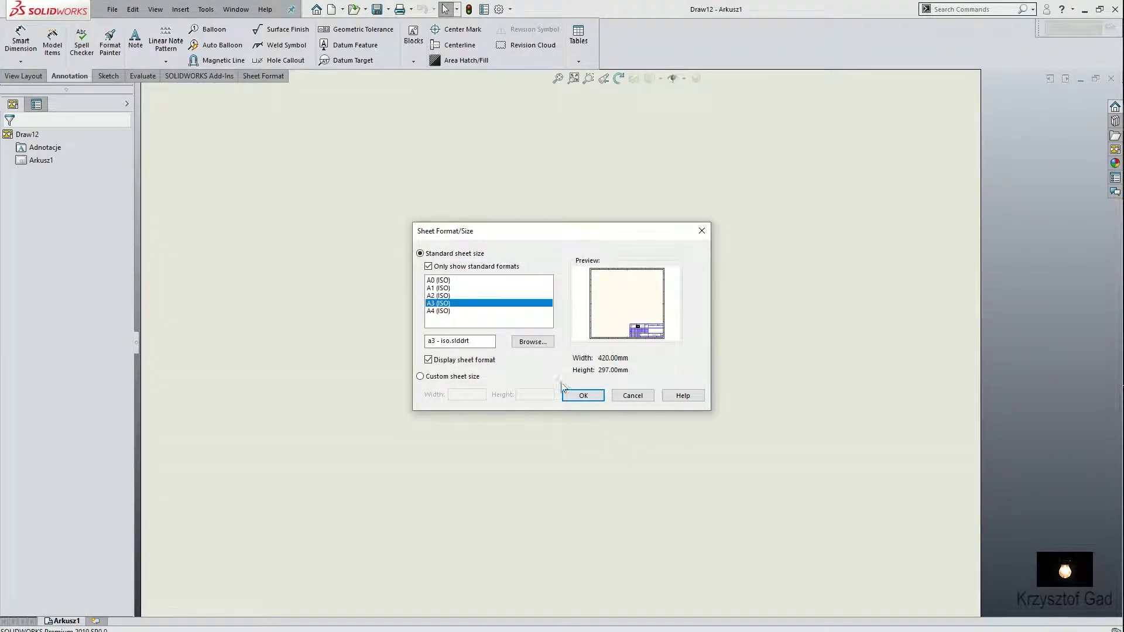
left_click(575, 396)
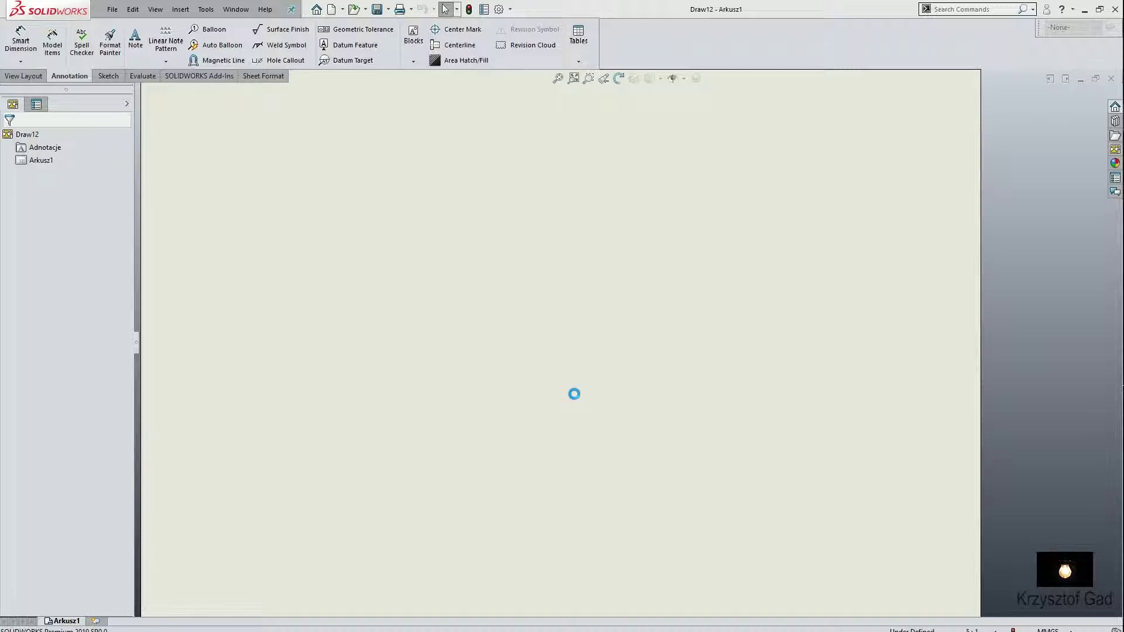
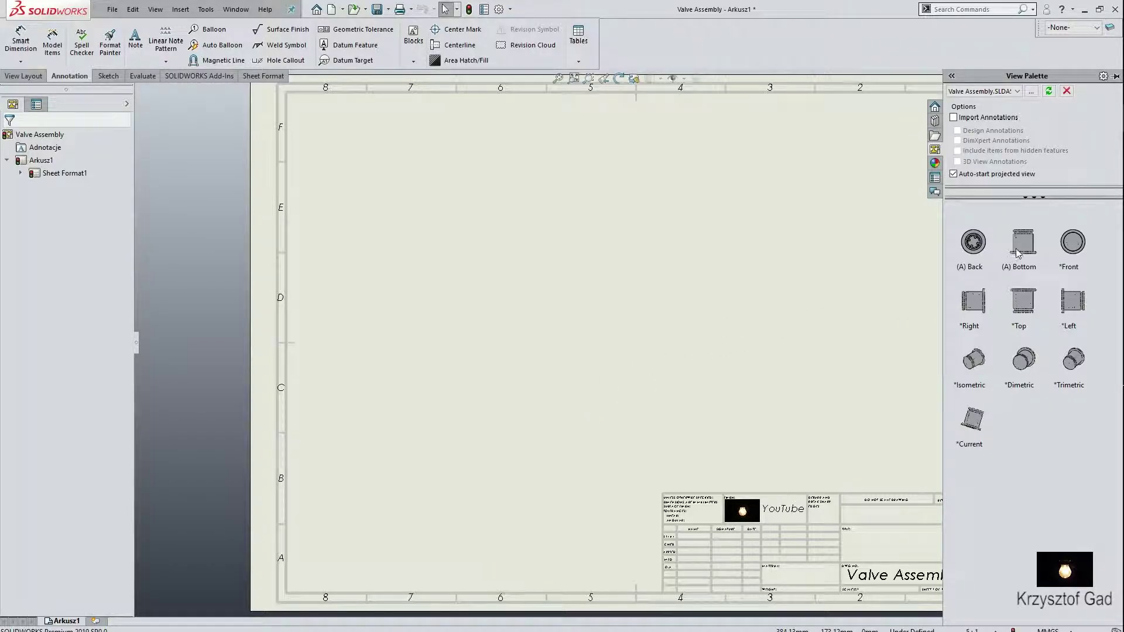
- Place the (A) Bottom view of the valve and a projected circular view below it
left_click_drag(1017, 253, 381, 216)
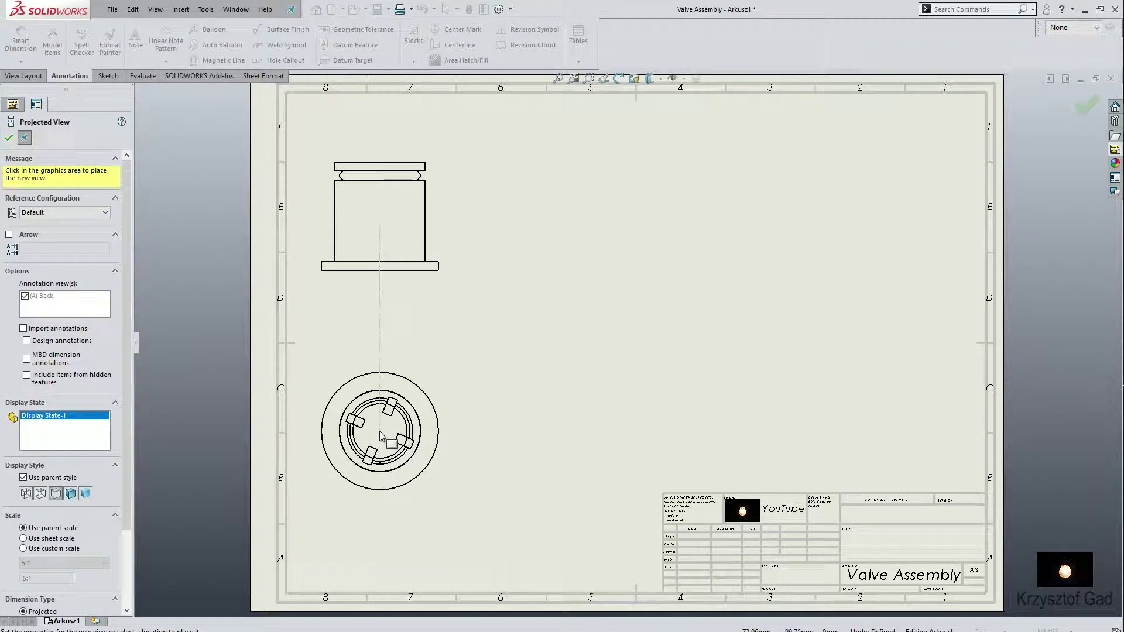
left_click(381, 436)
key("Escape")
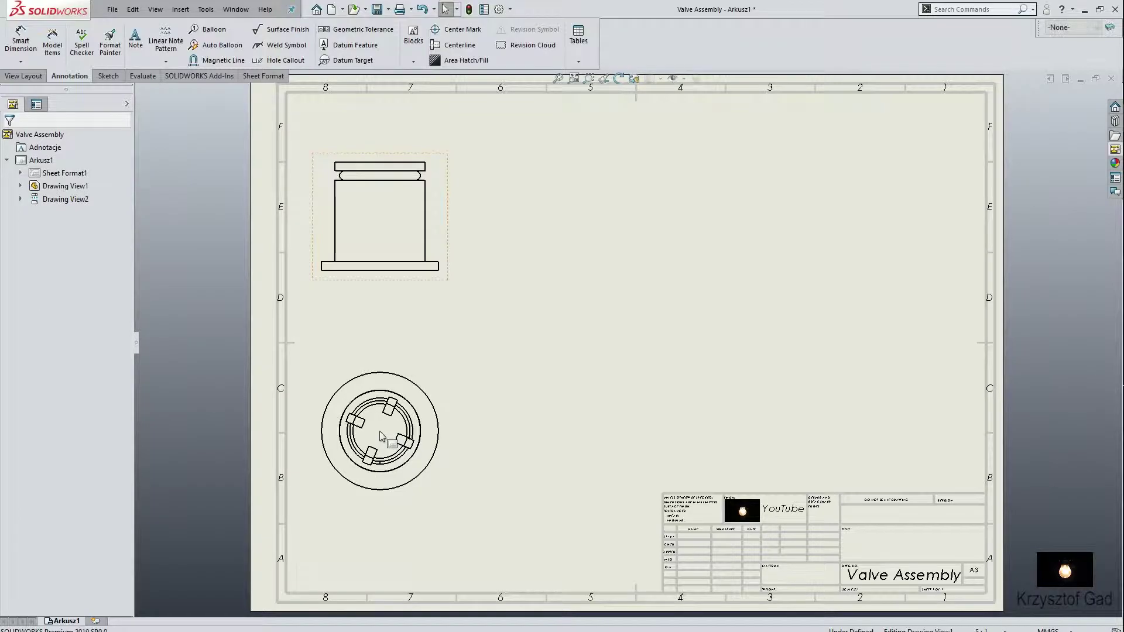
- Set sheet Arkusz1 to first-angle projection in Sheet Properties
right_click(53, 161)
left_click(91, 271)
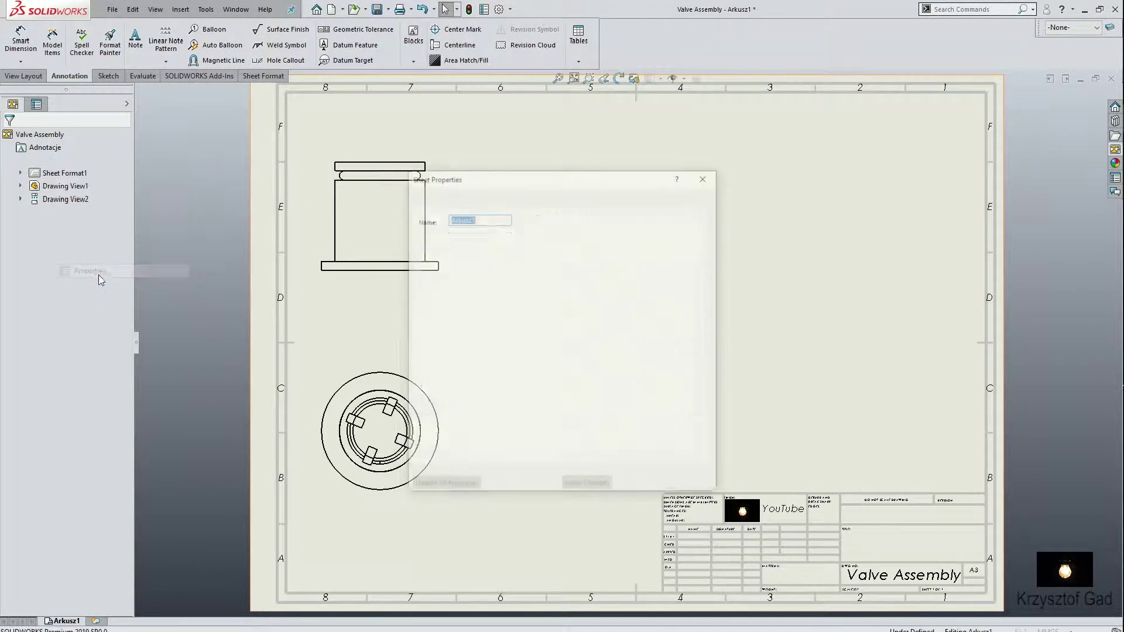
left_click(543, 226)
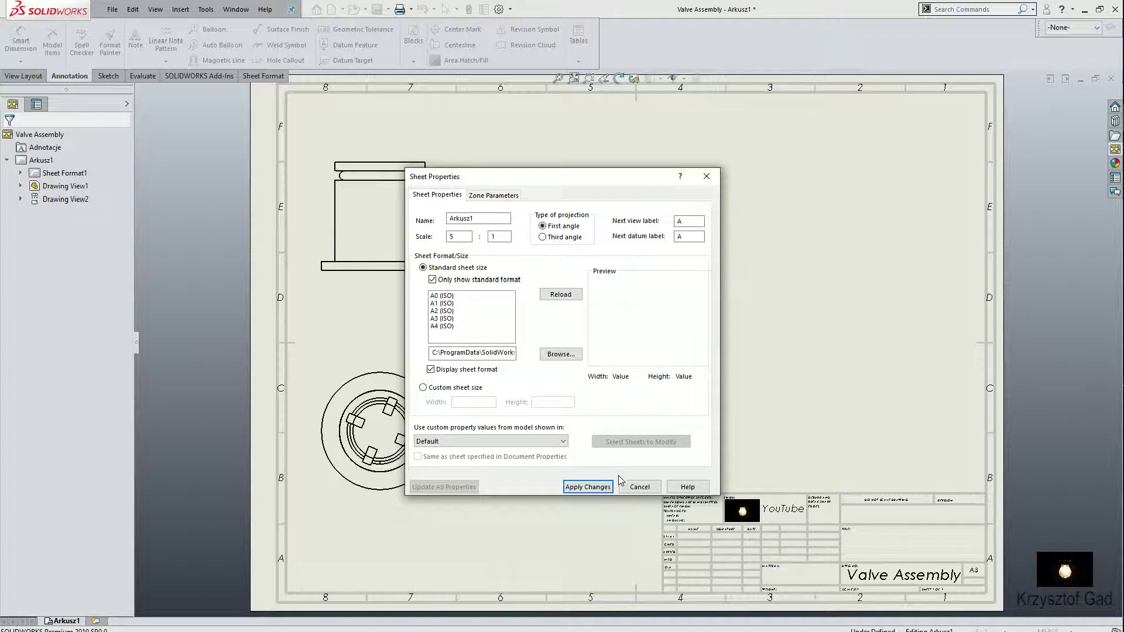
left_click(588, 487)
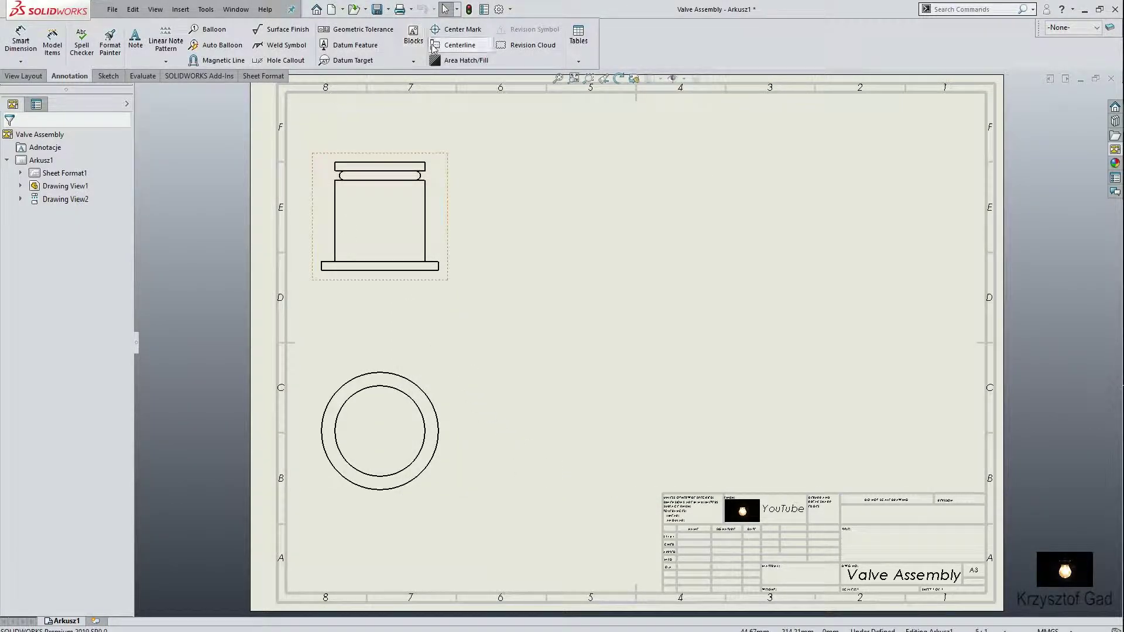
- Add a vertical centerline between the upper view's side edges, extended above and below it
left_click(457, 45)
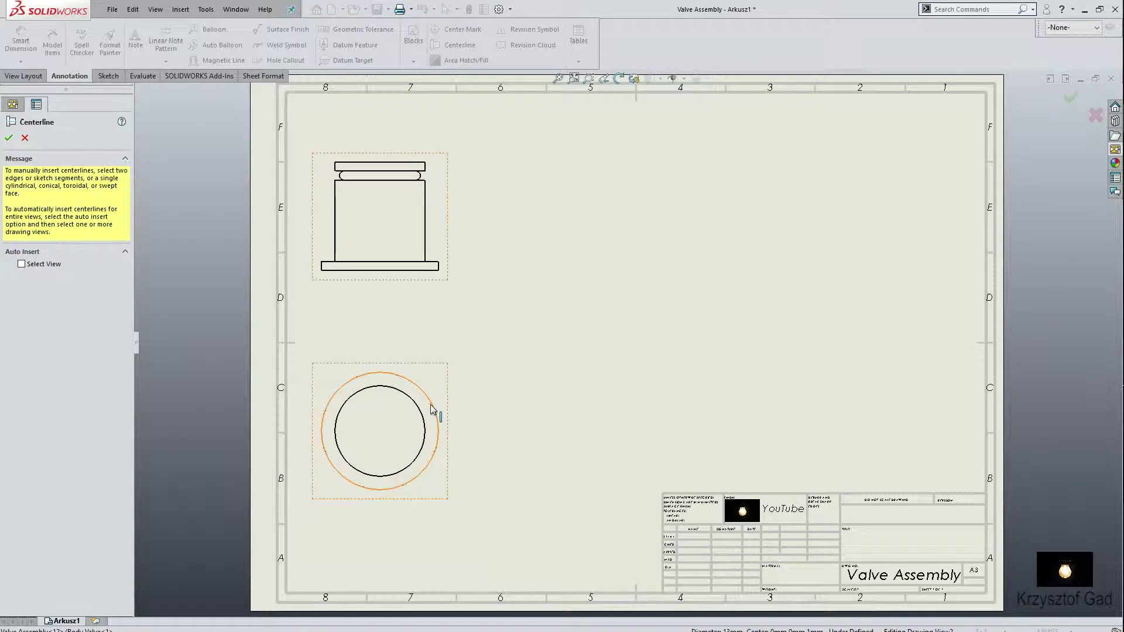
left_click(24, 138)
left_click(458, 45)
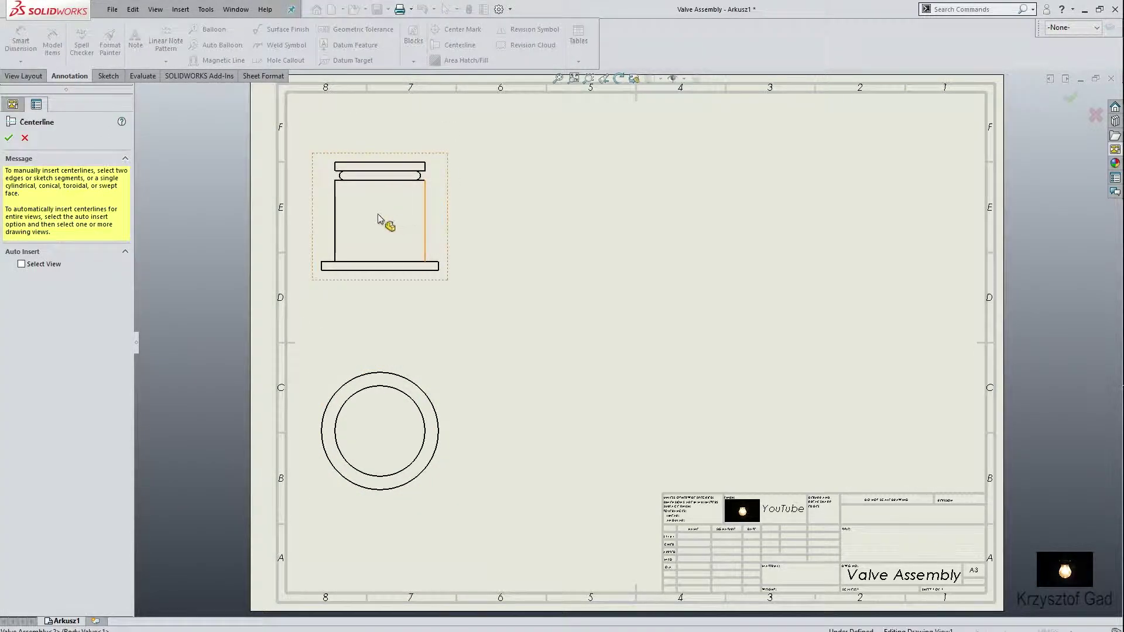
left_click(334, 240)
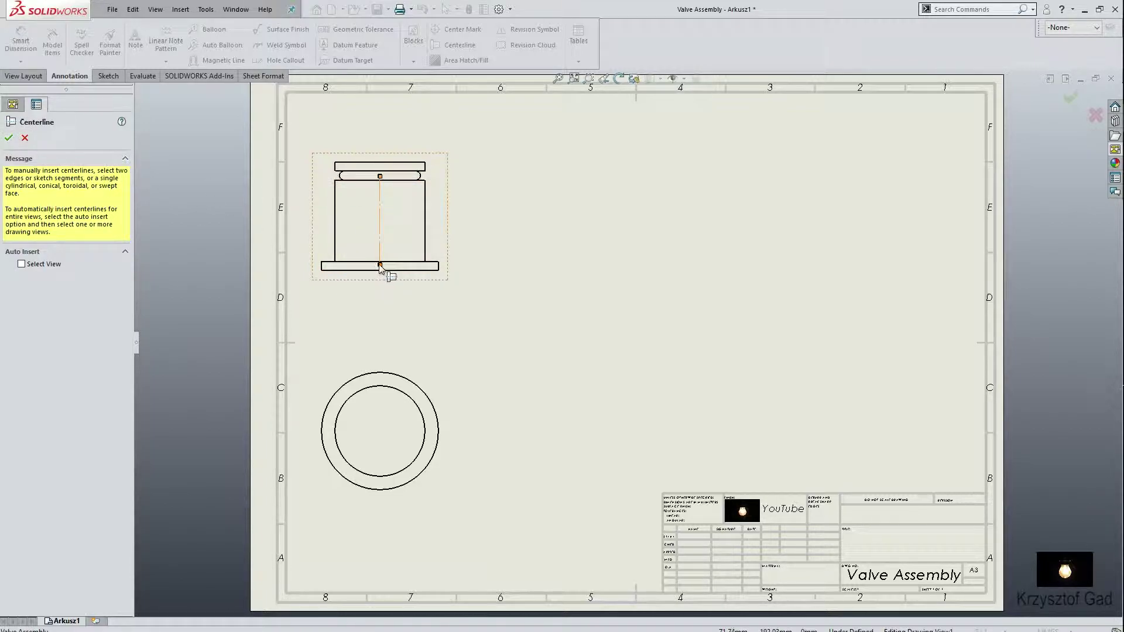
left_click_drag(380, 267, 380, 281)
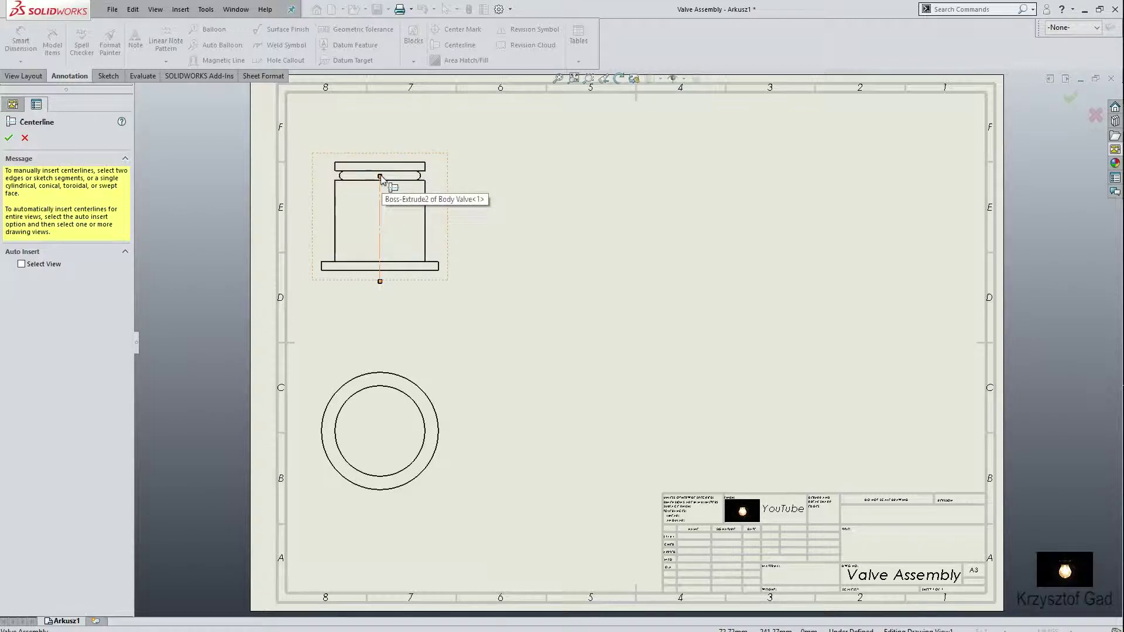
left_click_drag(380, 176, 380, 158)
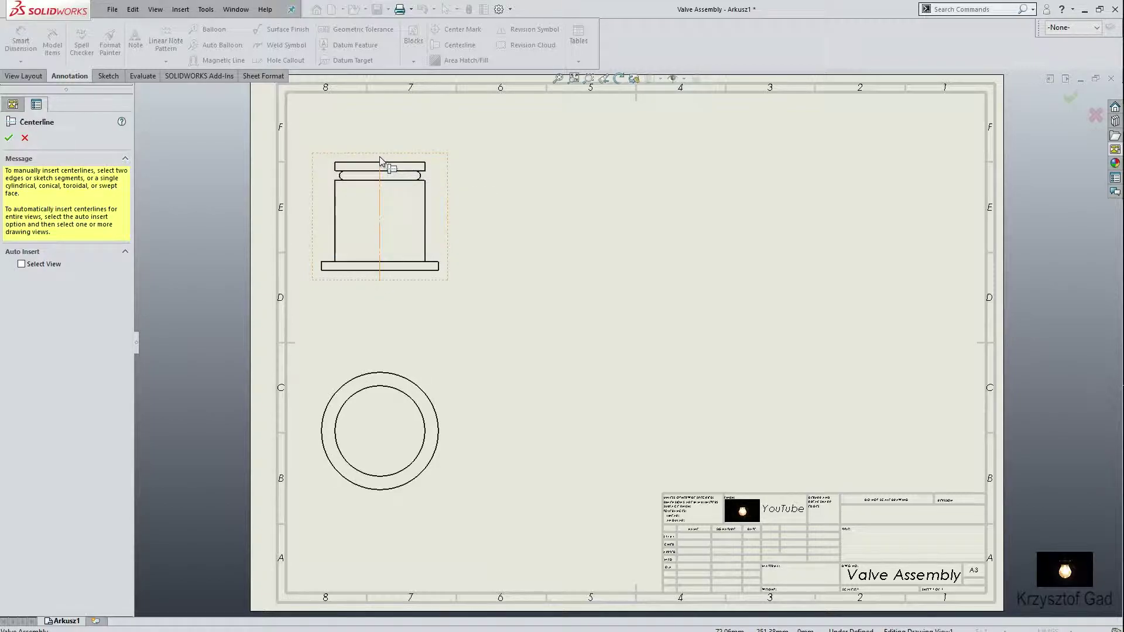
left_click(9, 138)
- Put a center mark on the circular view
left_click(458, 29)
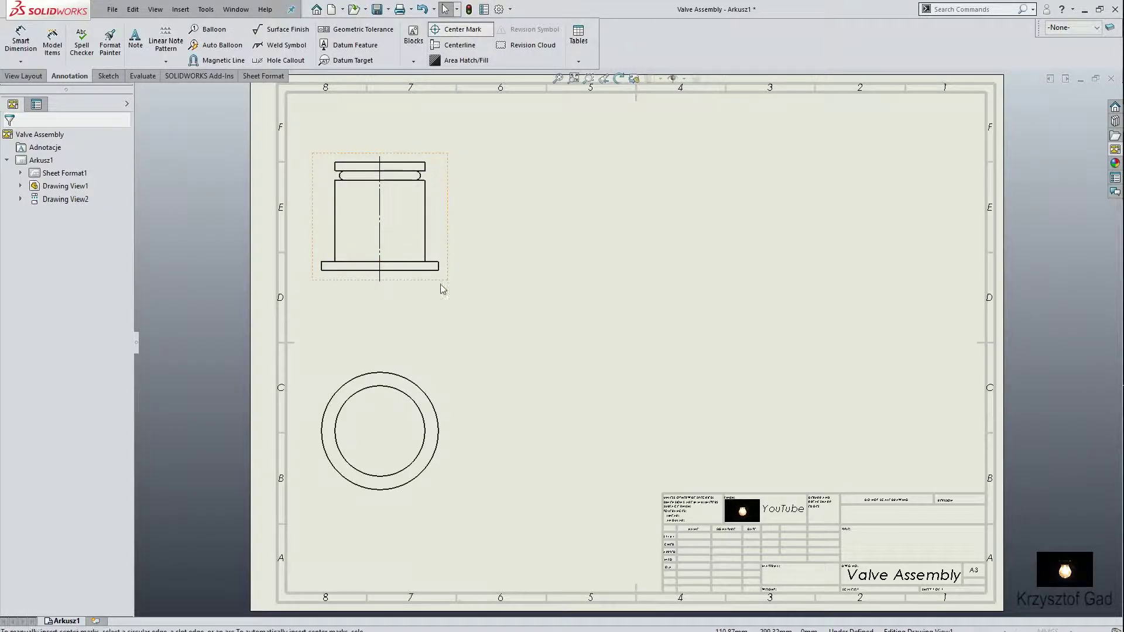
left_click(432, 399)
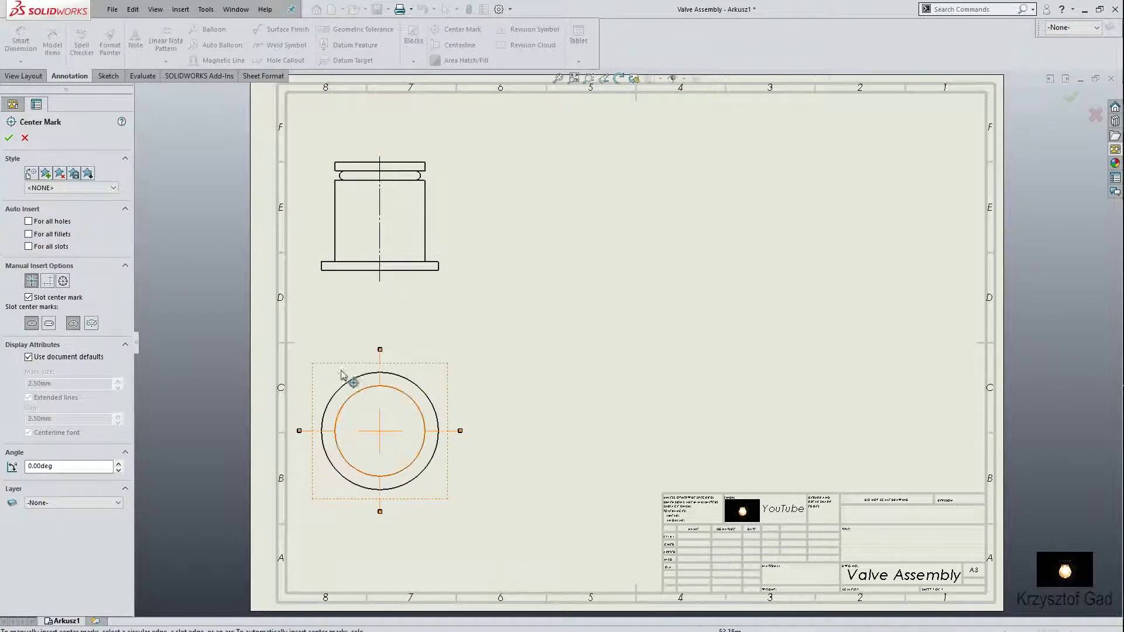
left_click(9, 139)
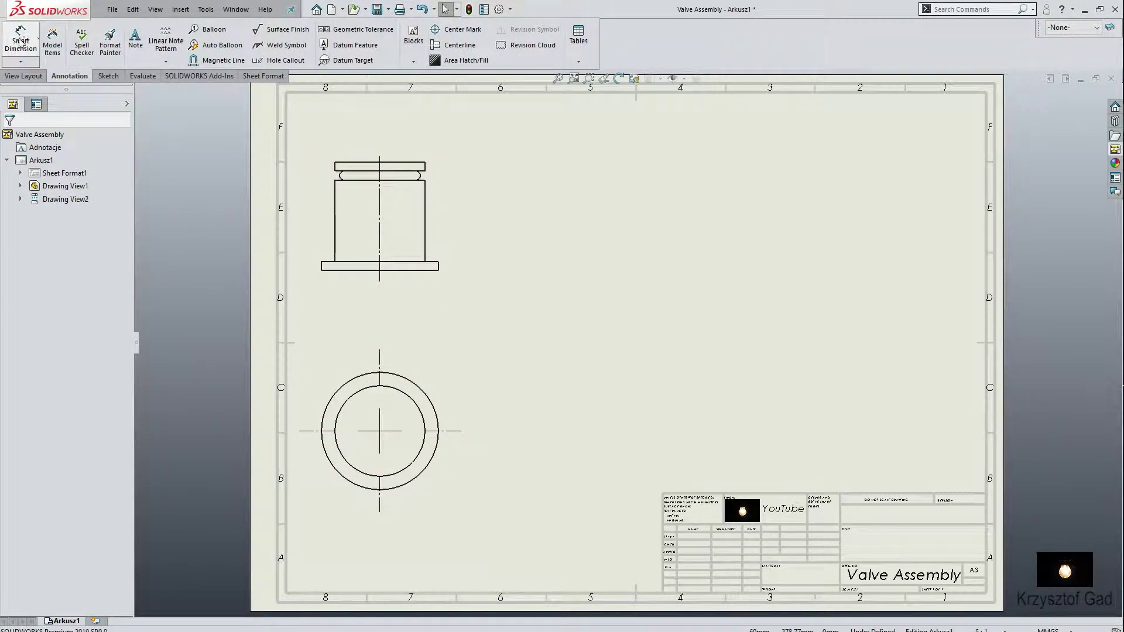
- Dimension the upper view's 12 height between its bottom and top edges, placed to the right
left_click(21, 43)
left_click(410, 270)
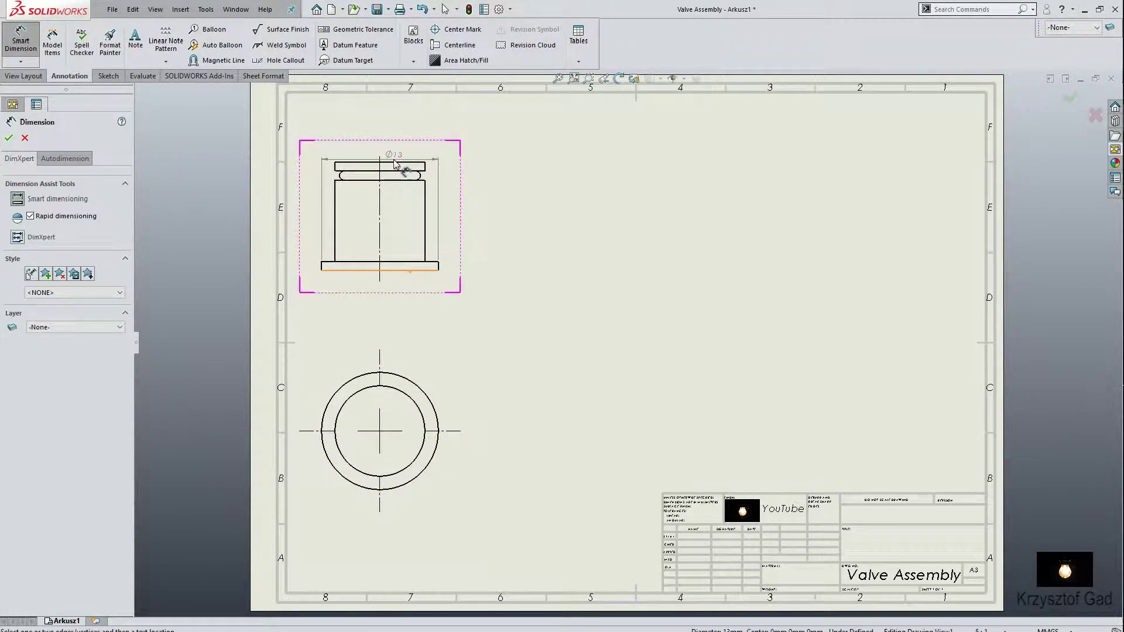
left_click(388, 162)
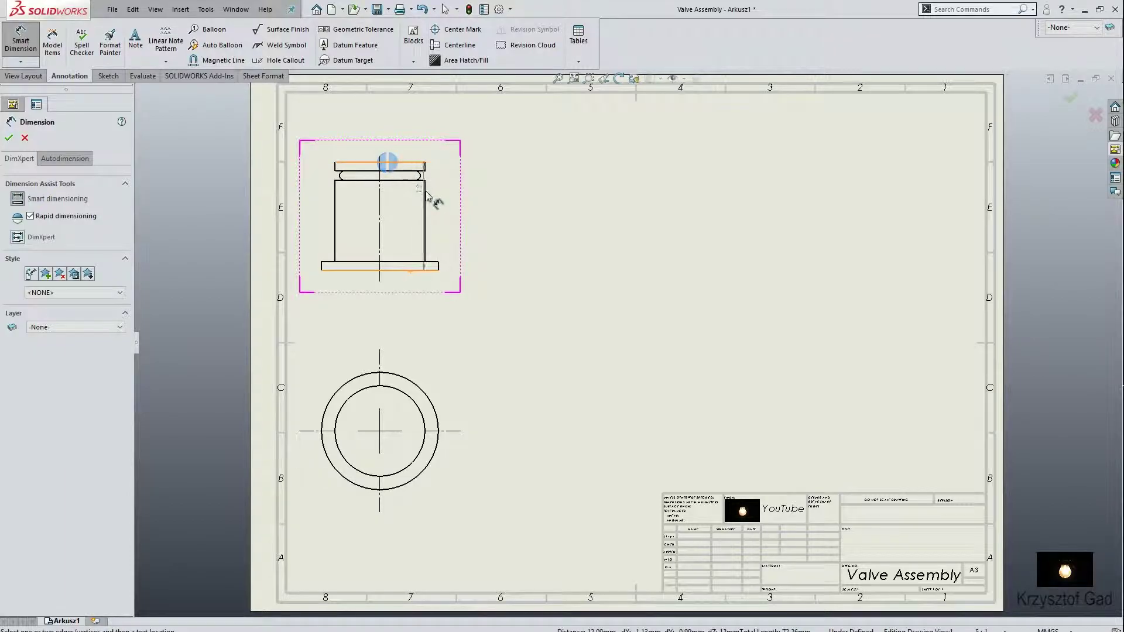
left_click(454, 215)
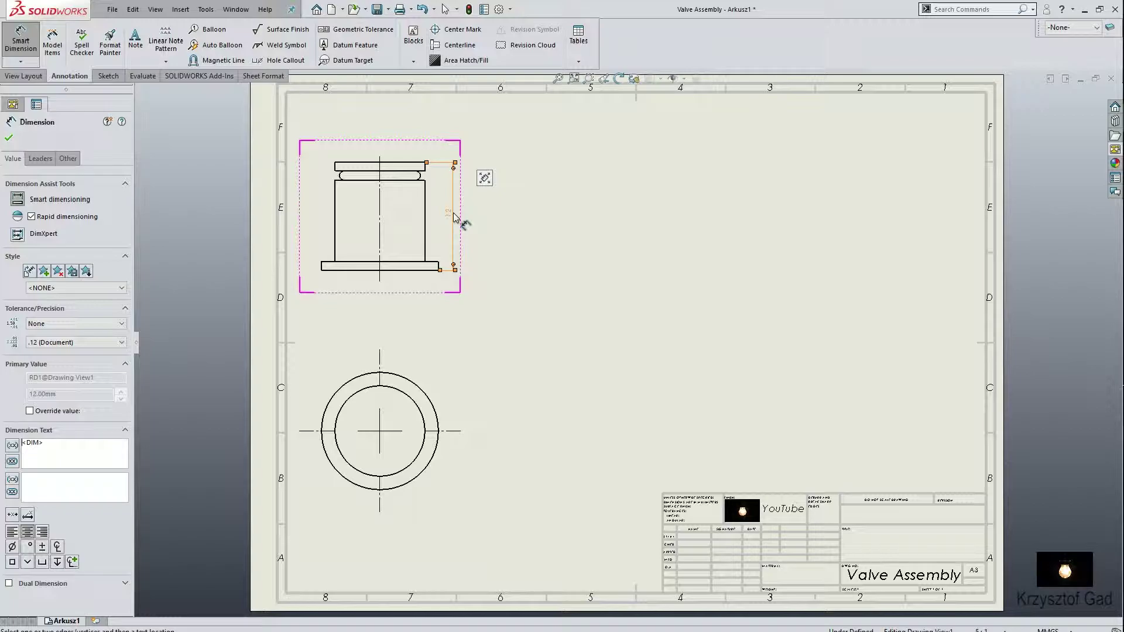
left_click(9, 139)
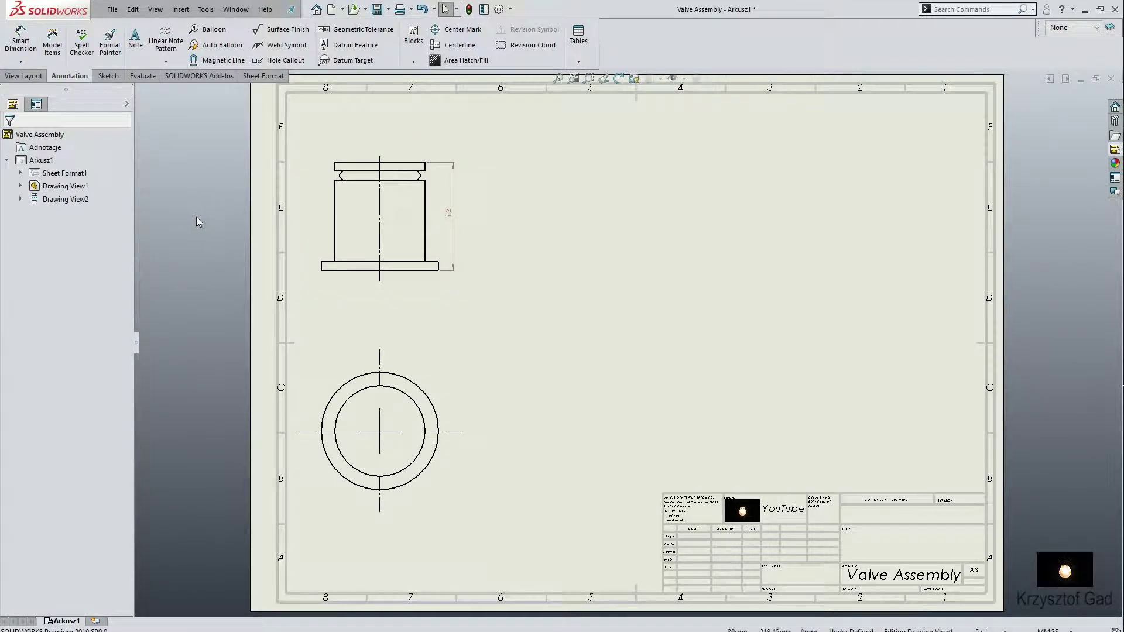
- Switch to the Valve Assembly model and show its ConfigurationManager
left_click(236, 9)
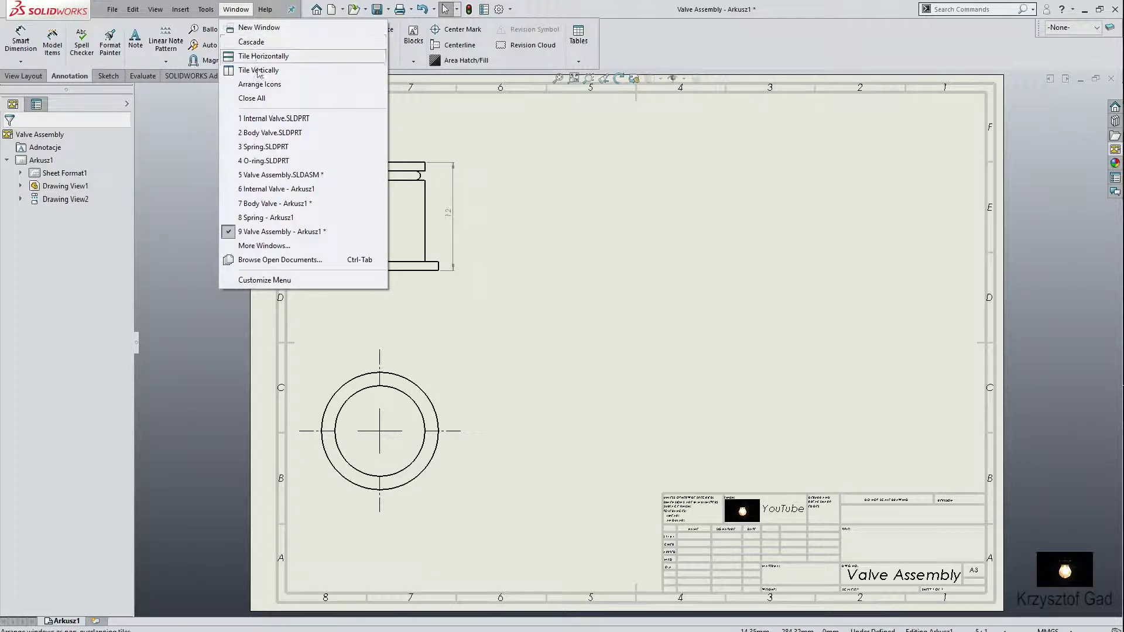
left_click(280, 174)
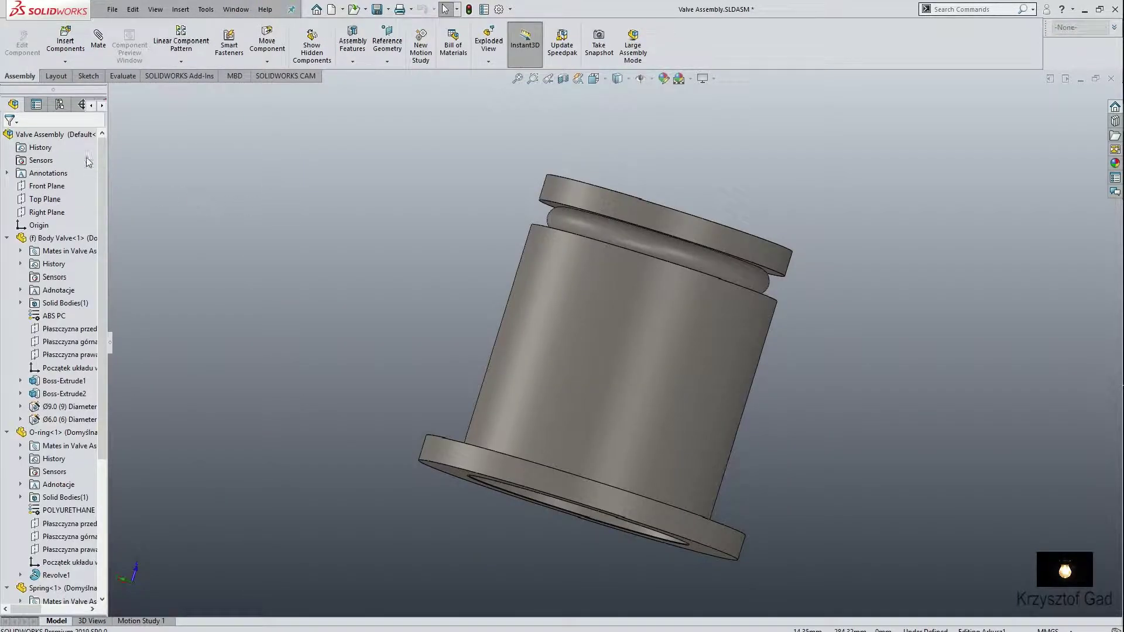
left_click(59, 104)
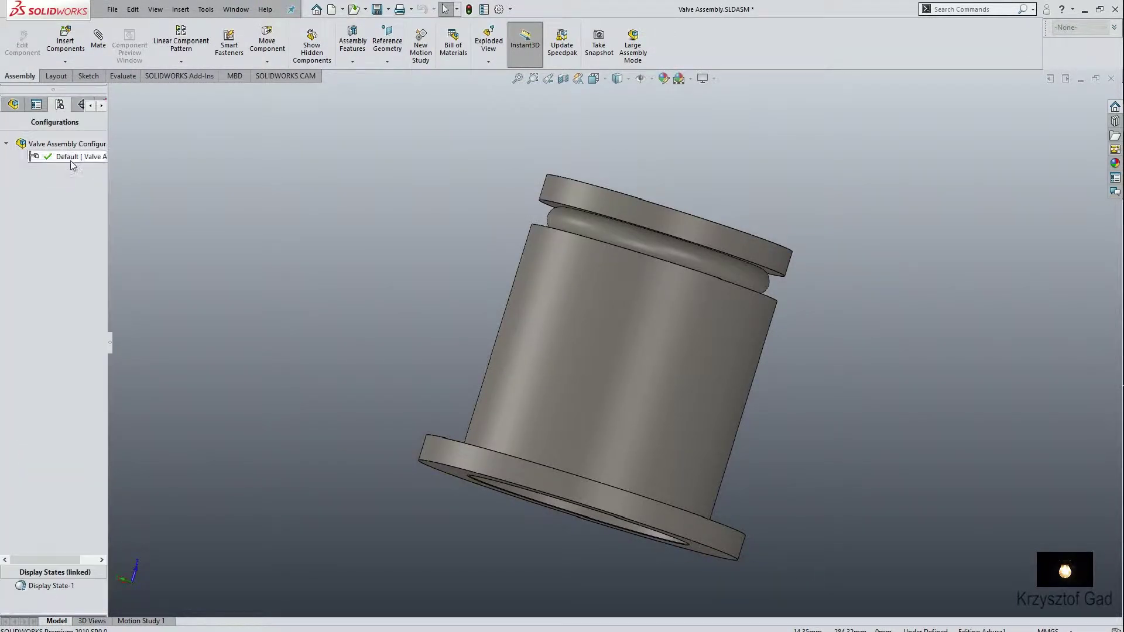
- Add a second display state and start a new exploded view of the Default configuration
right_click(46, 590)
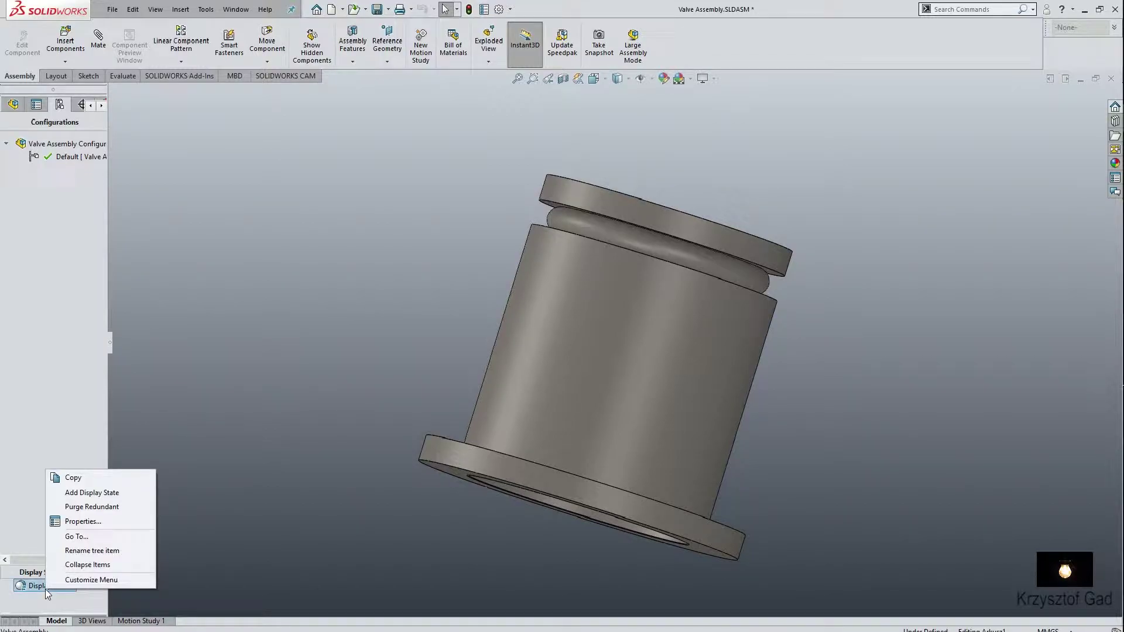
left_click(92, 486)
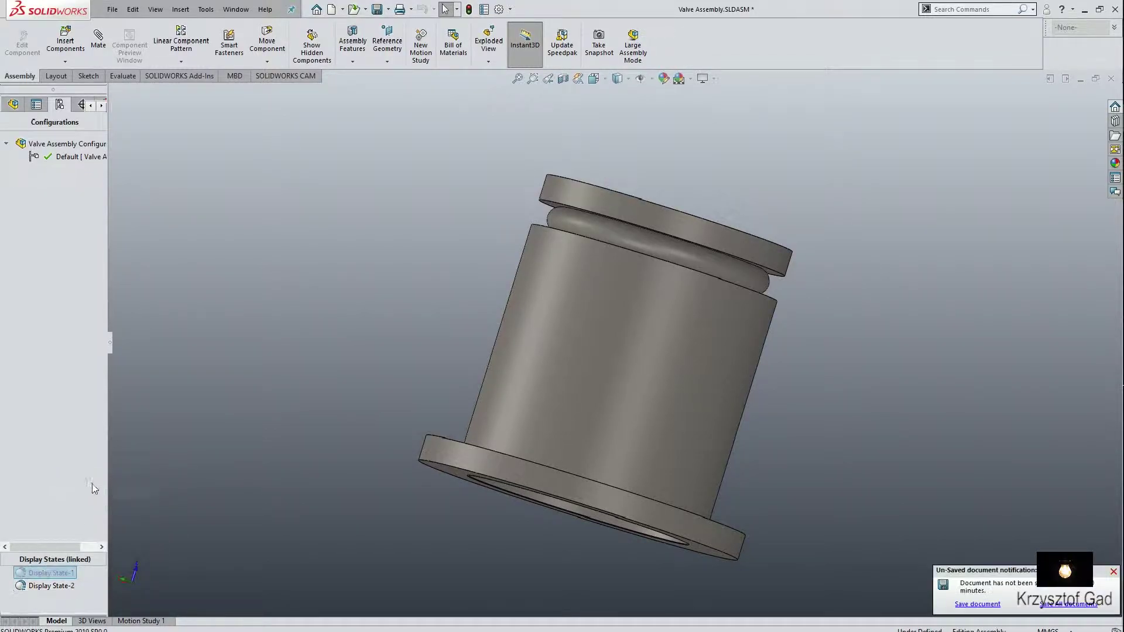
right_click(75, 159)
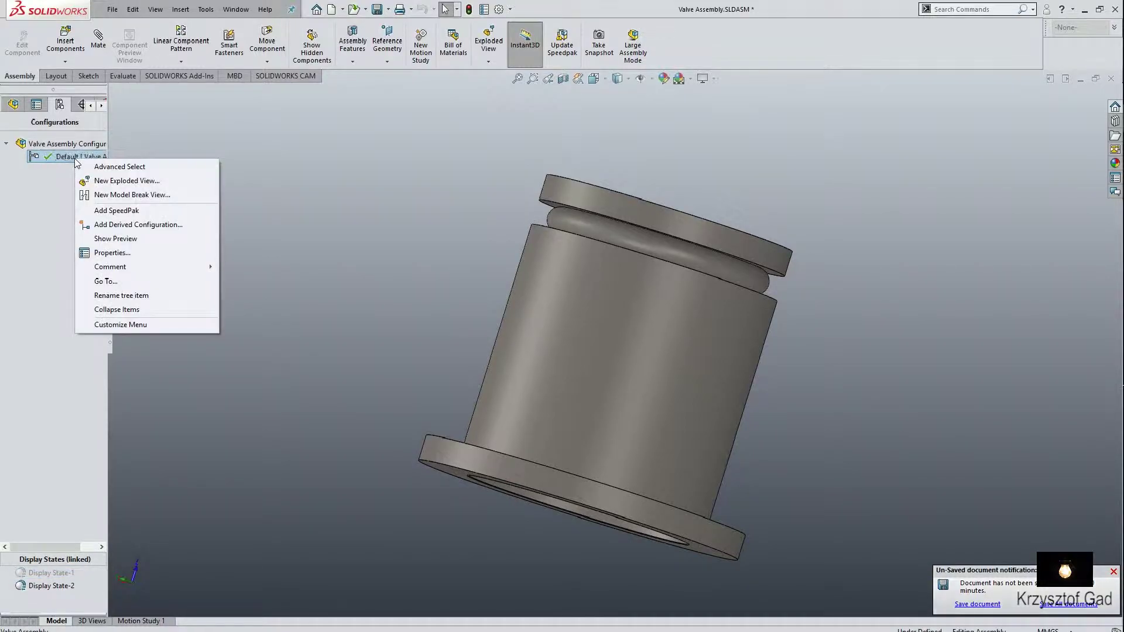
left_click(96, 181)
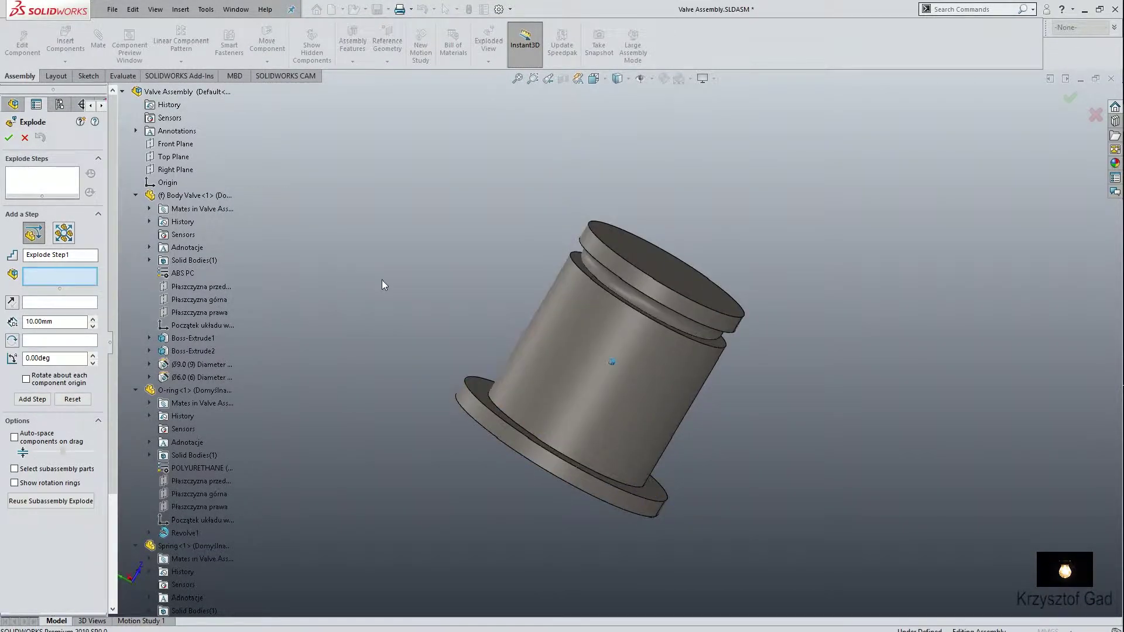
- Explode the cap up, the O-ring up toward it, and the spring below the body
left_click(631, 297)
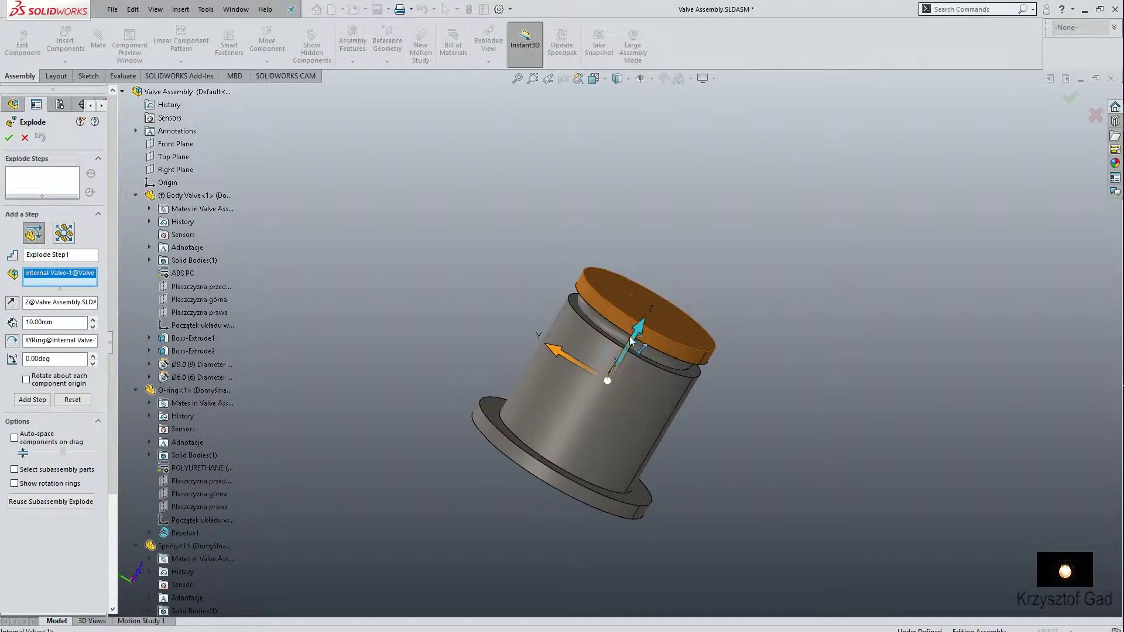
mouse_move(638, 304)
left_mouse_down()
mouse_move(690, 287)
mouse_move(800, 143)
left_mouse_up()
left_click(45, 414)
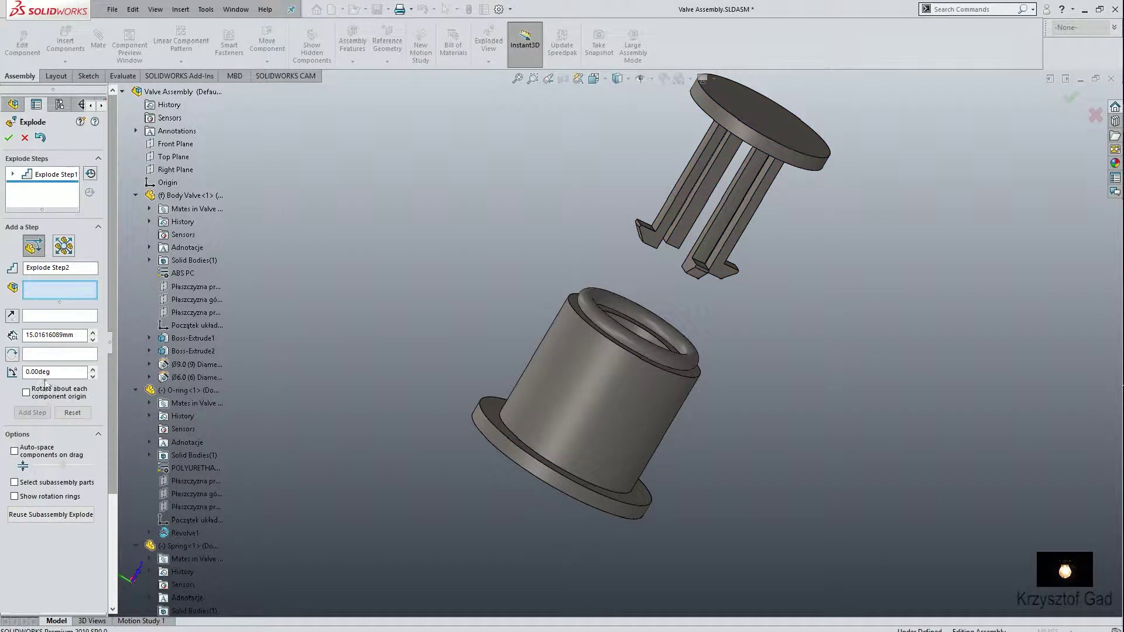
left_click(591, 290)
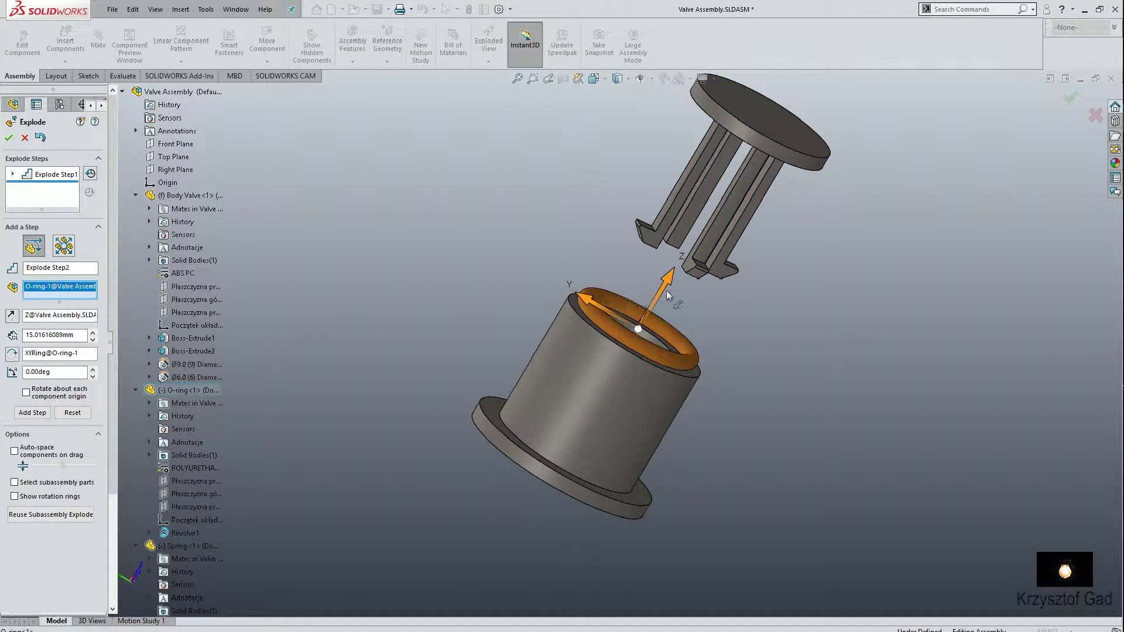
left_click_drag(671, 280, 703, 240)
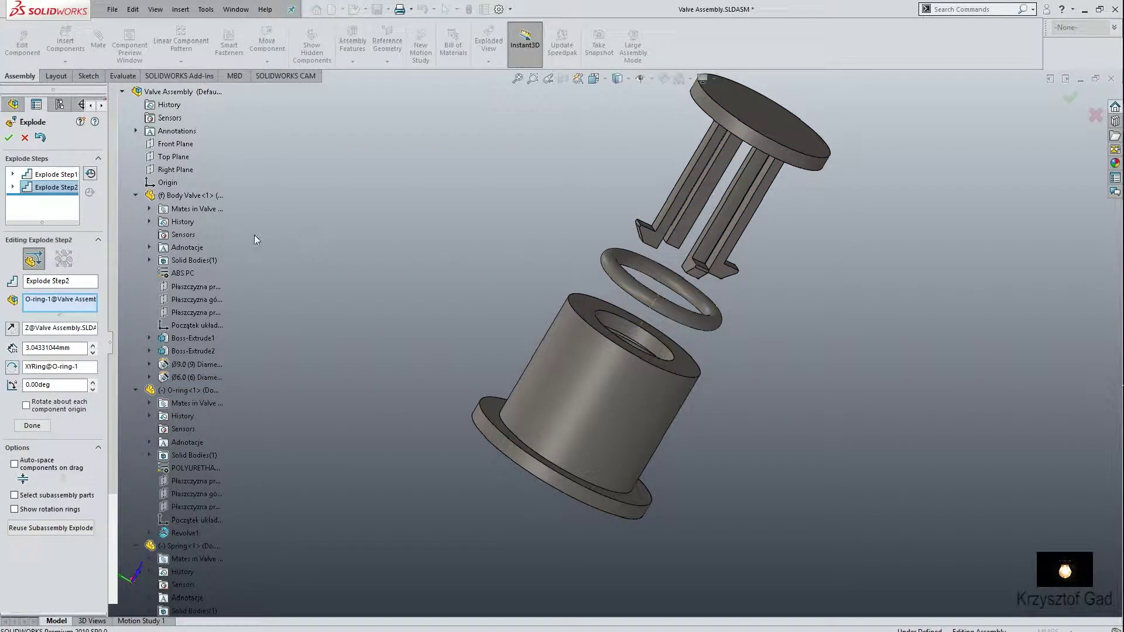
left_click(627, 340)
left_click_drag(629, 345, 521, 498)
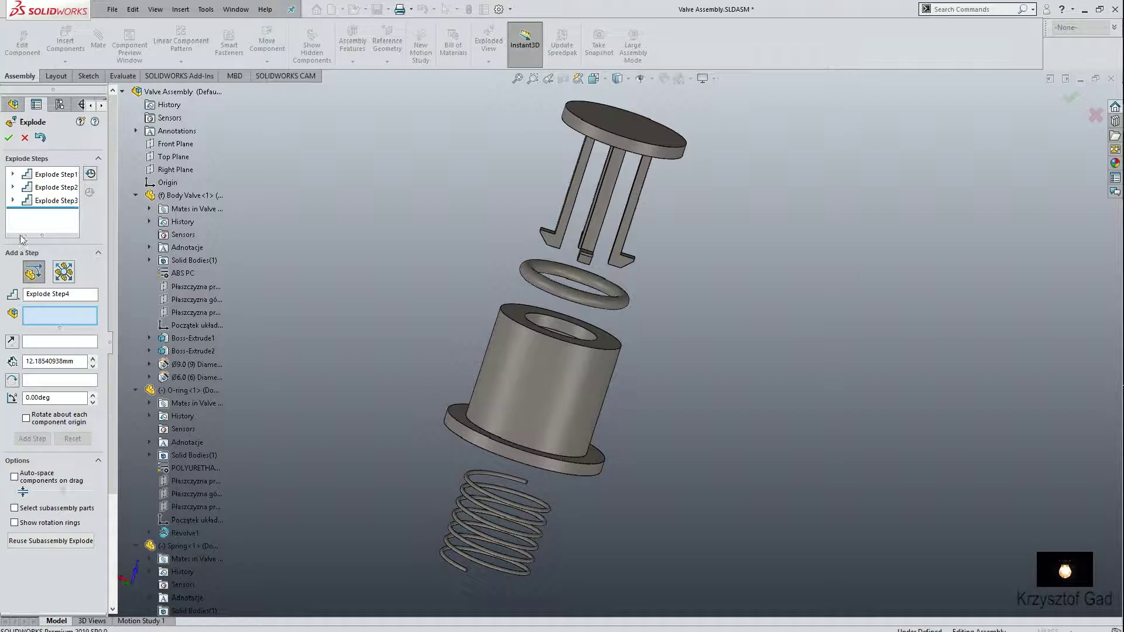
left_click(9, 139)
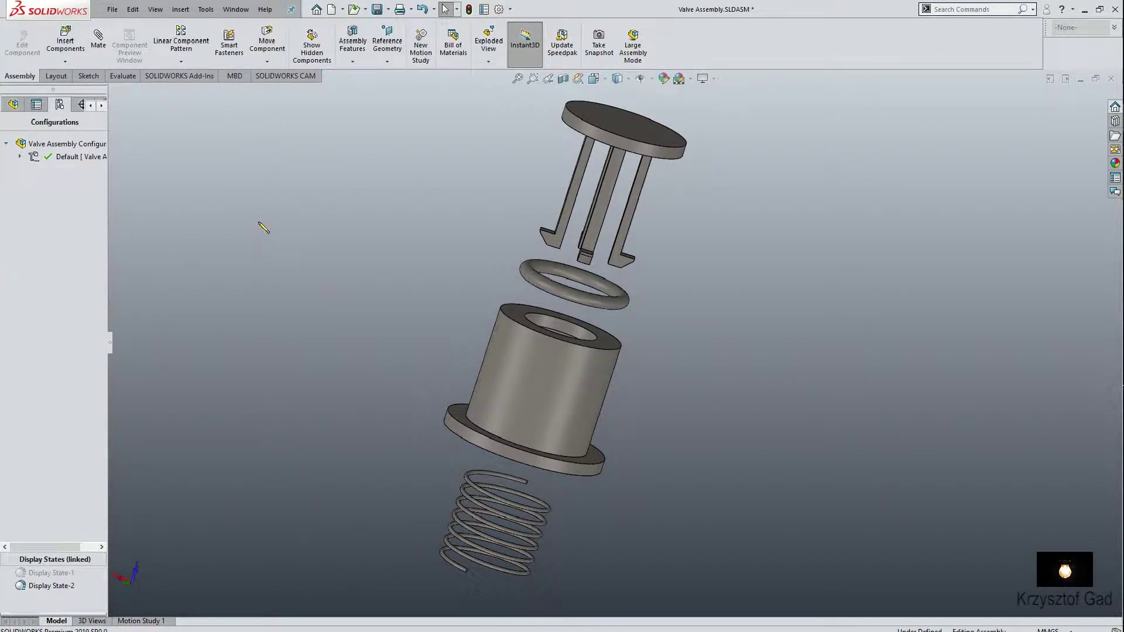
- Return to the Valve Assembly - Arkusz1 drawing sheet via More Windows
left_click(236, 9)
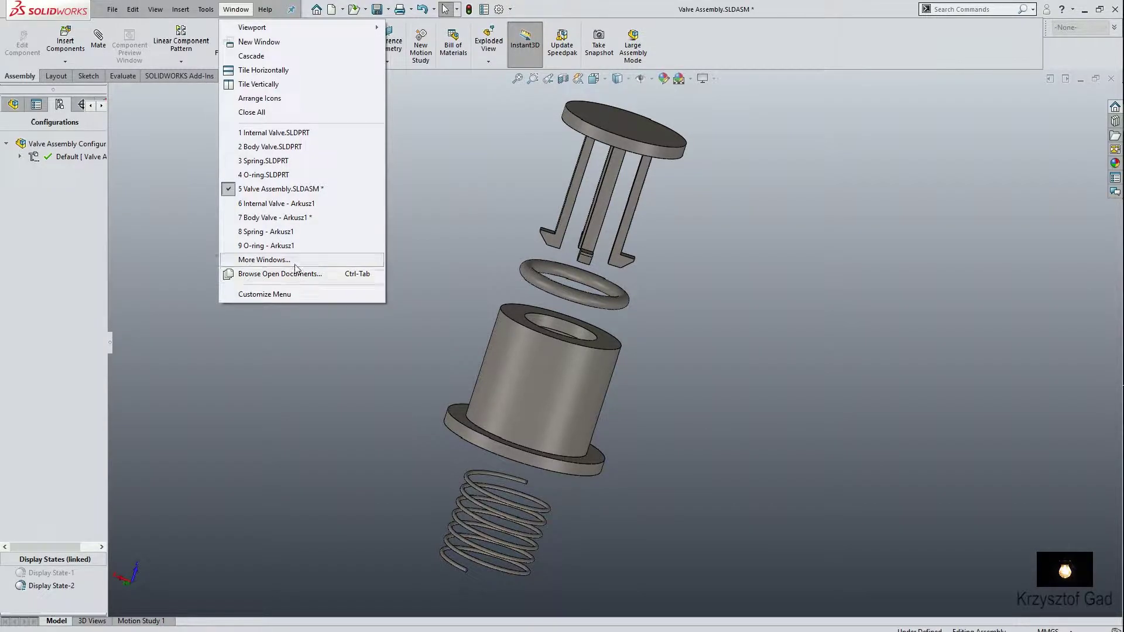
left_click(296, 274)
mouse_move(561, 379)
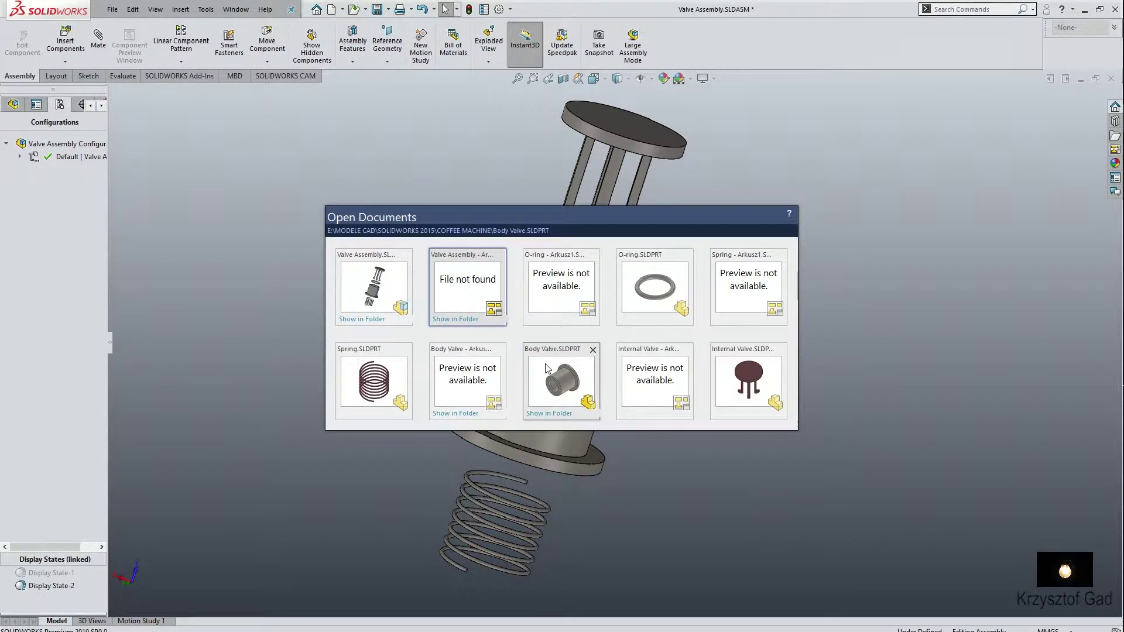
left_click(475, 288)
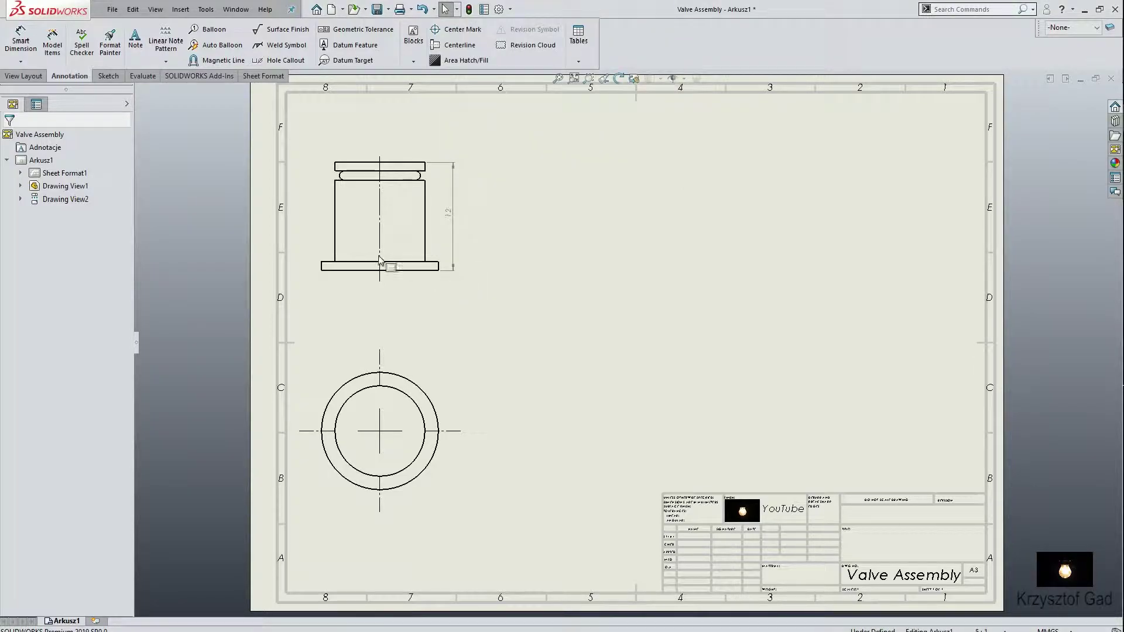
- Insert a Valve Assembly model view in its current exploded orientation with custom scale, right of the part views
left_click(23, 75)
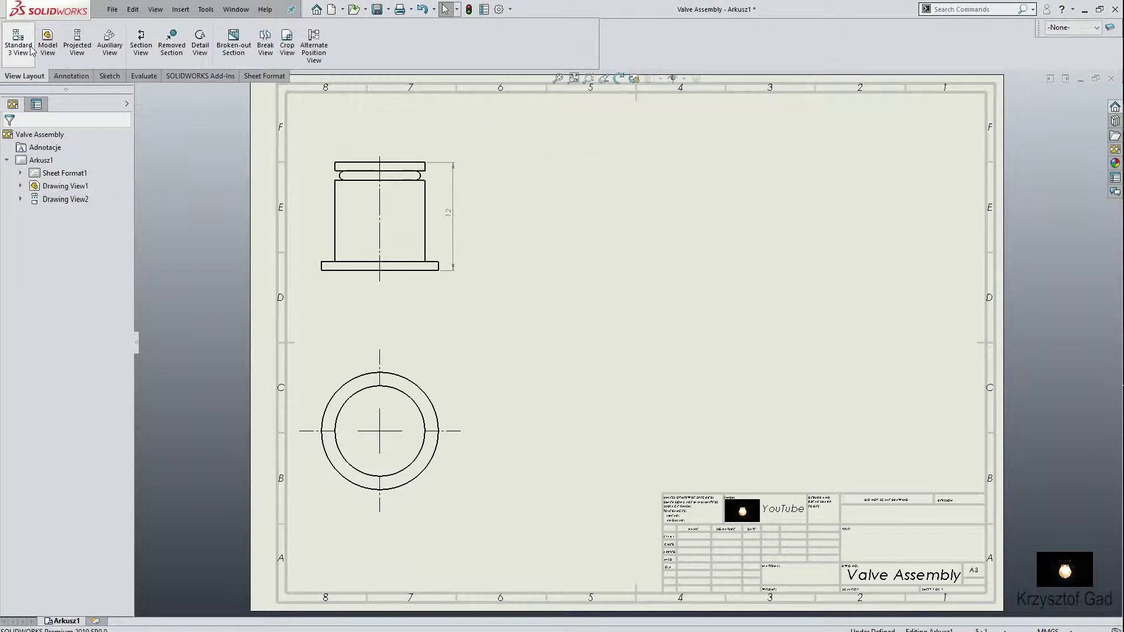
left_click(48, 44)
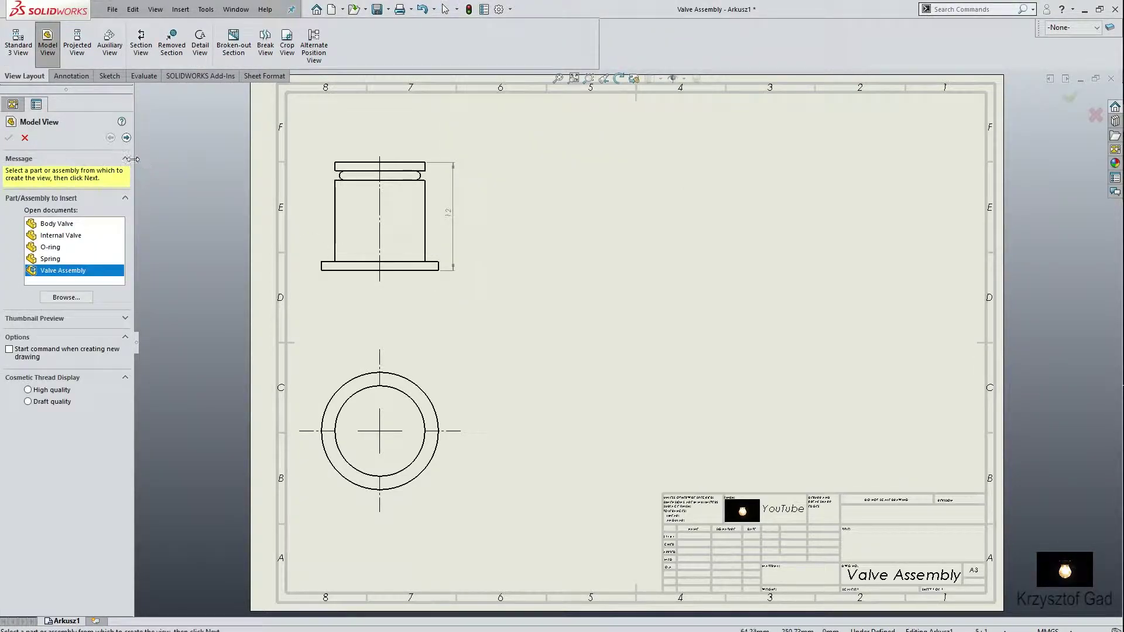
left_click(127, 137)
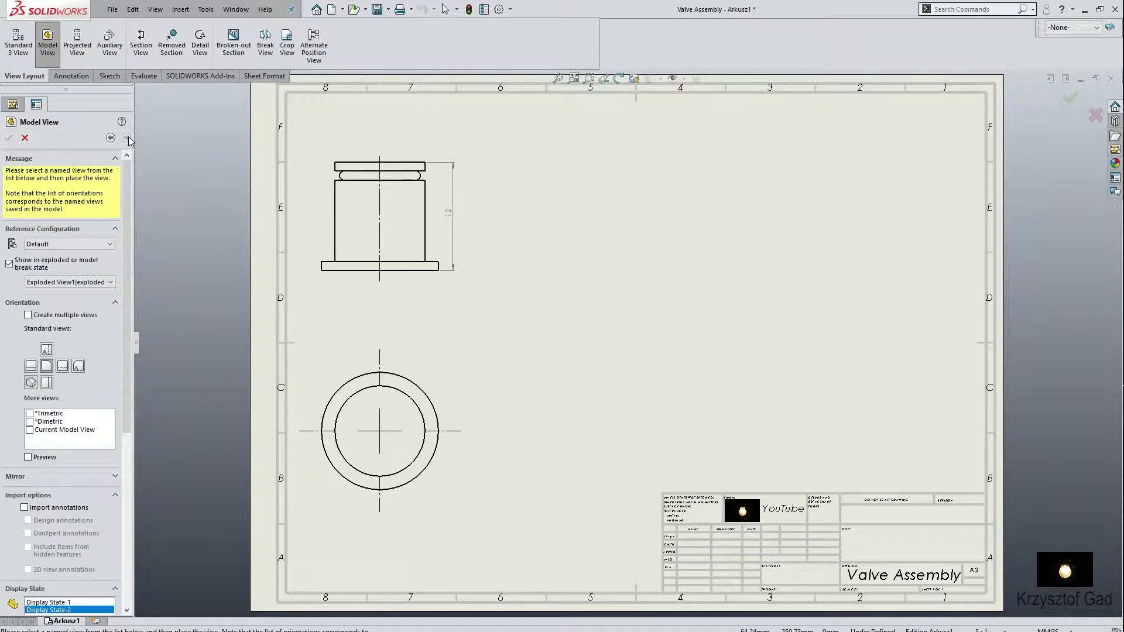
left_click(66, 431)
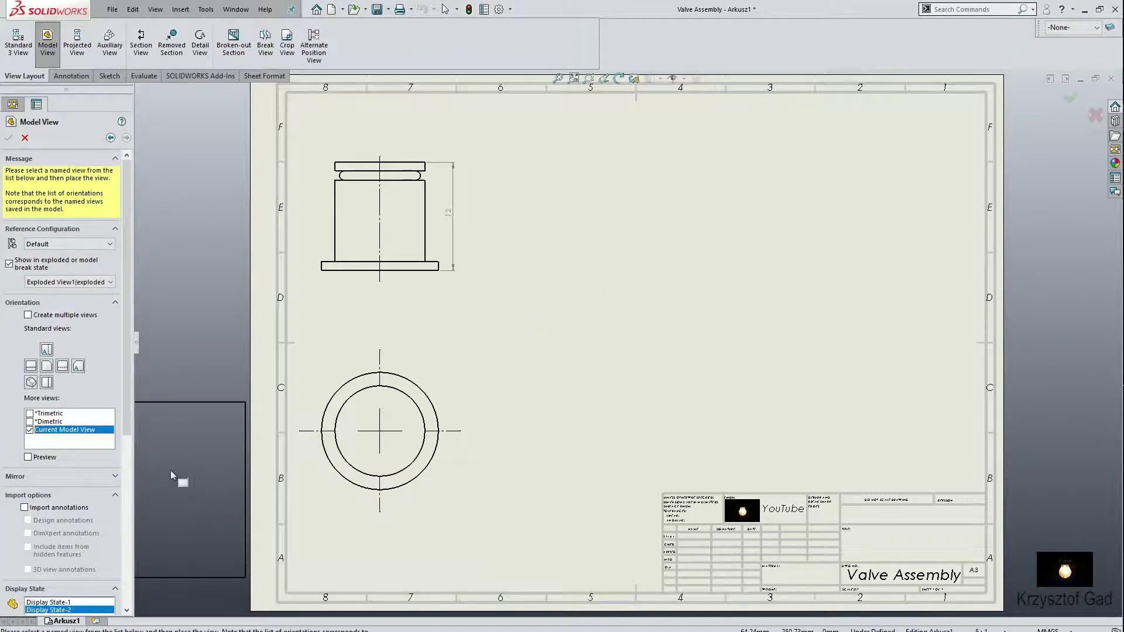
scroll(128, 390, "down", 5)
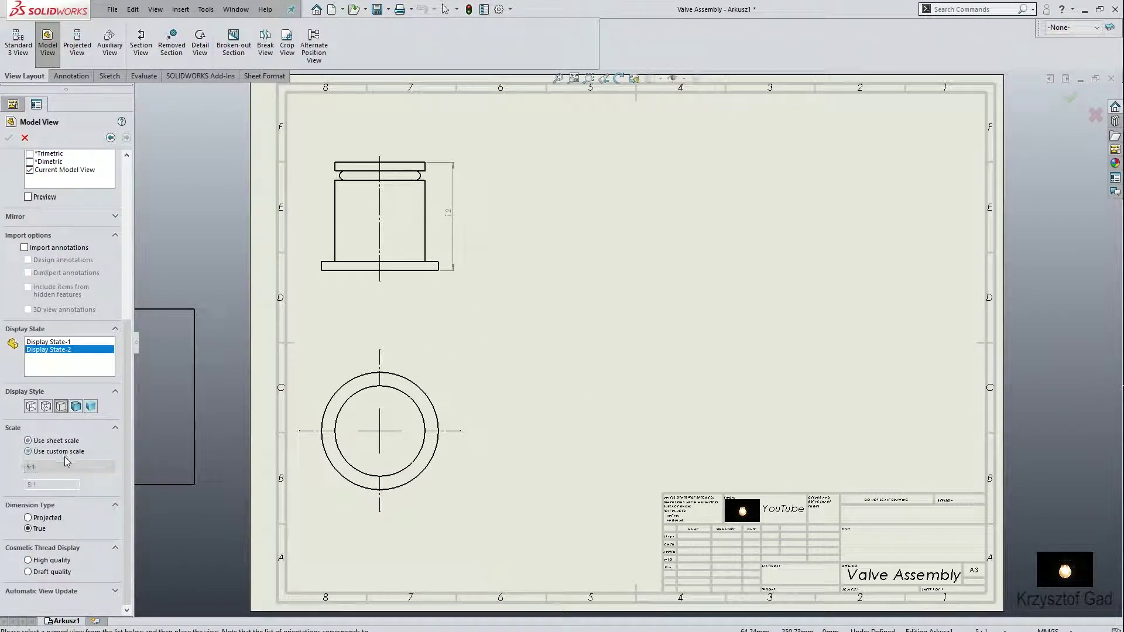
left_click(65, 455)
left_click(592, 336)
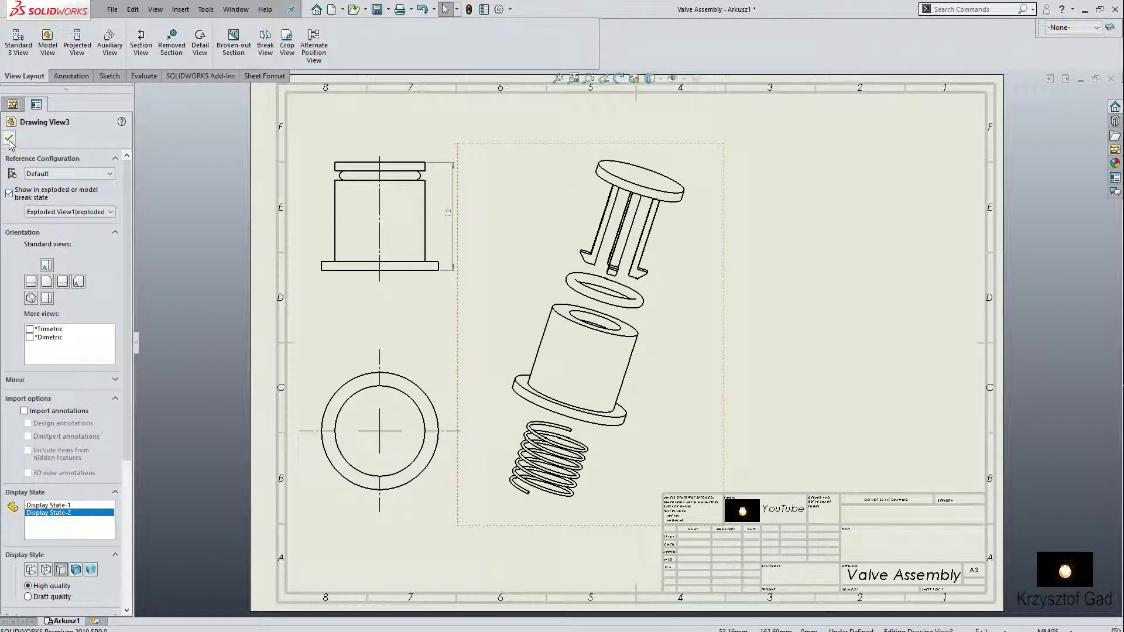
left_click(9, 141)
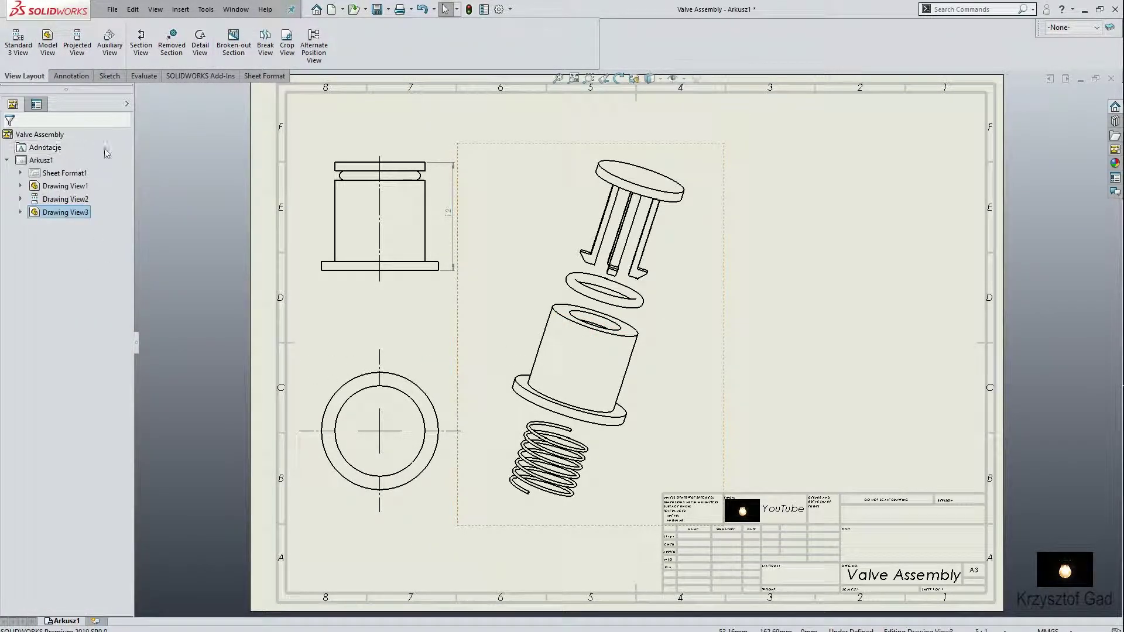
- Insert a bill of materials with default settings and place it on the sheet
left_click(71, 76)
left_click(579, 36)
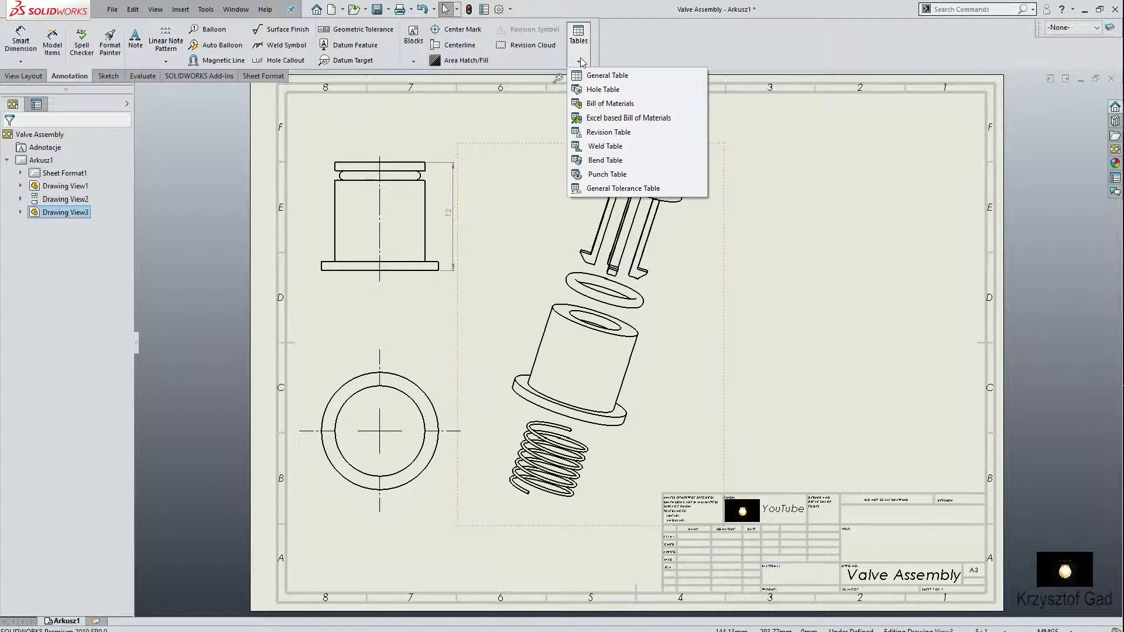
left_click(610, 103)
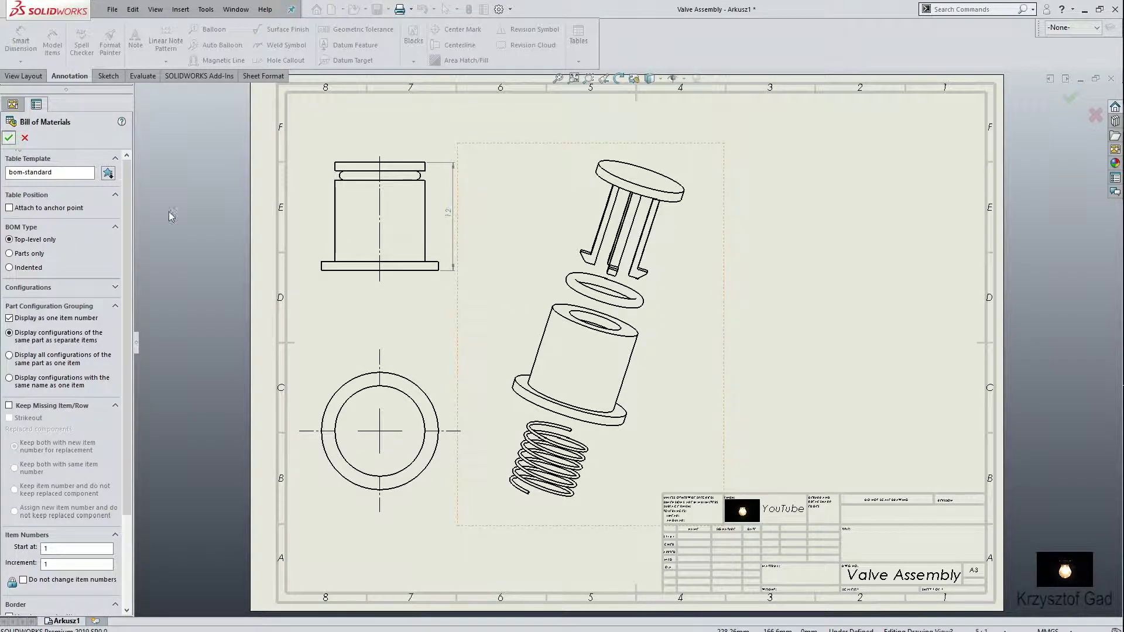
key("Return")
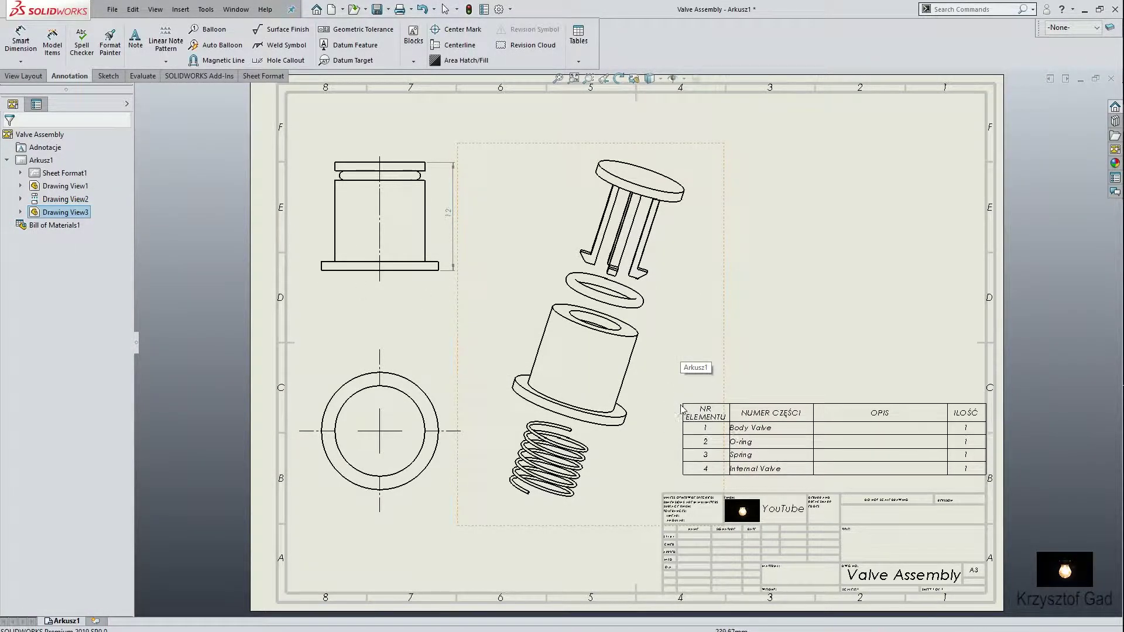
left_click(680, 422)
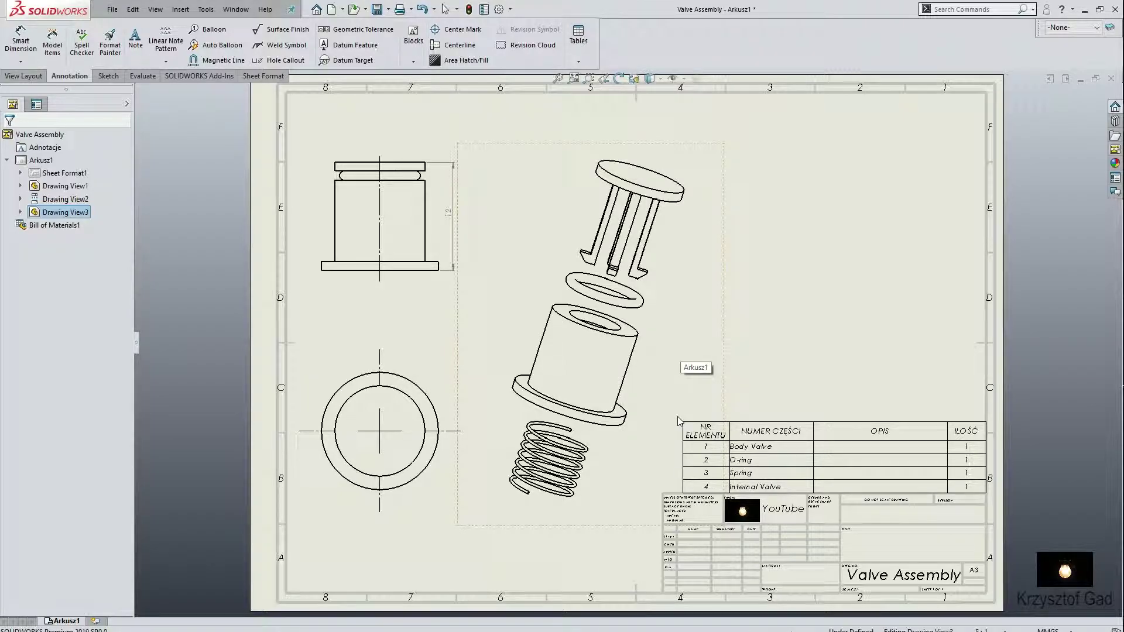
- Delete the empty OPIS column from the bill of materials
left_click(693, 427)
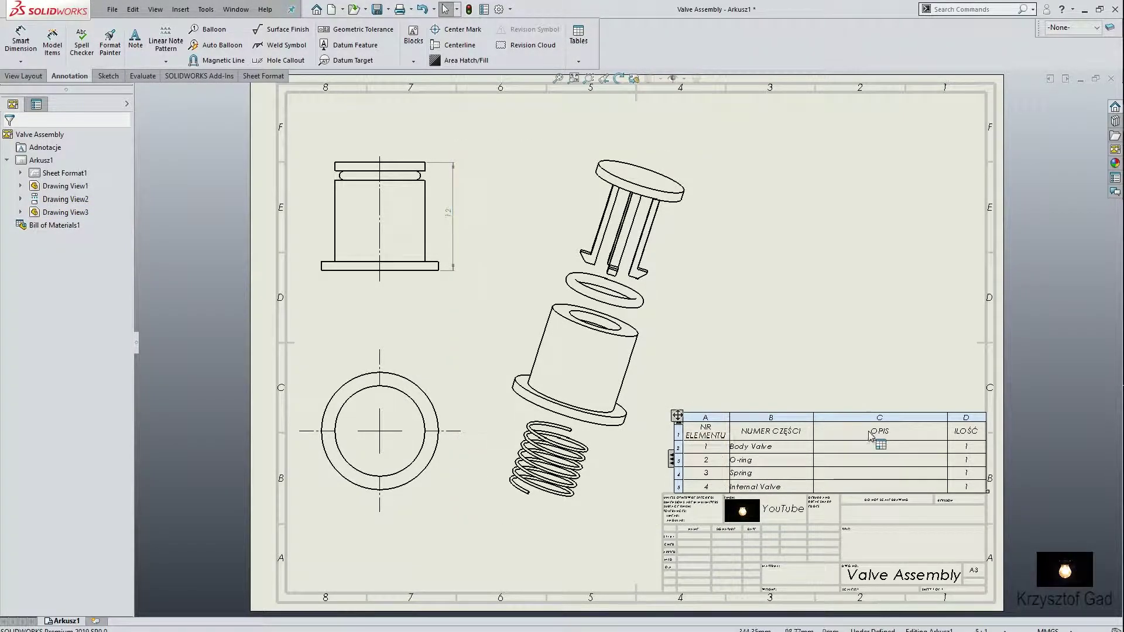
left_click(930, 418)
right_click(930, 417)
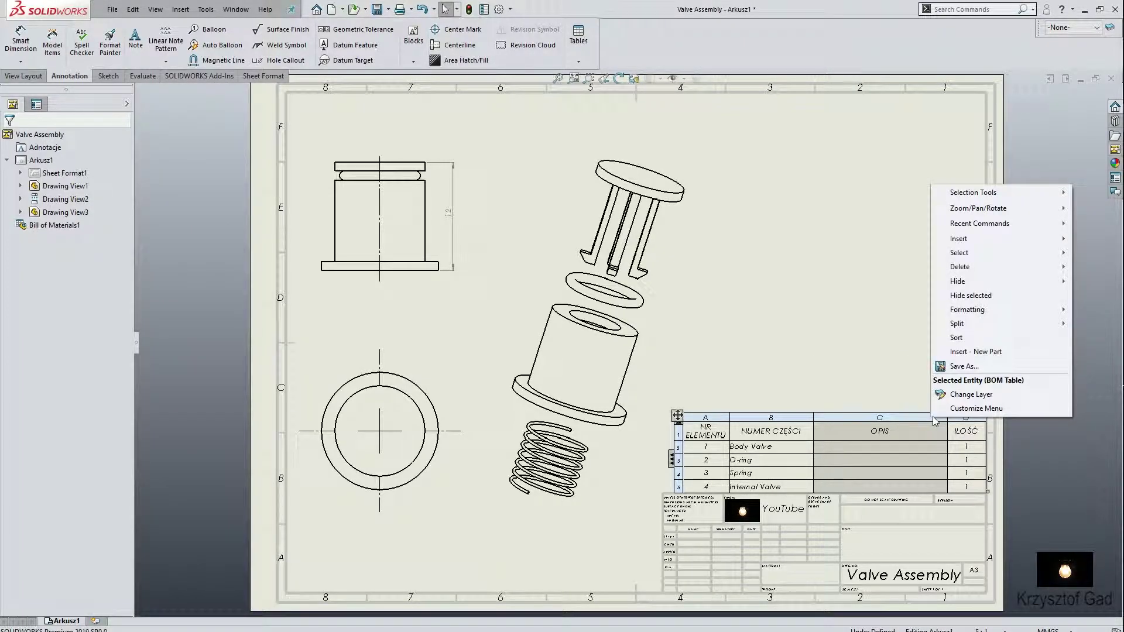
mouse_move(1010, 268)
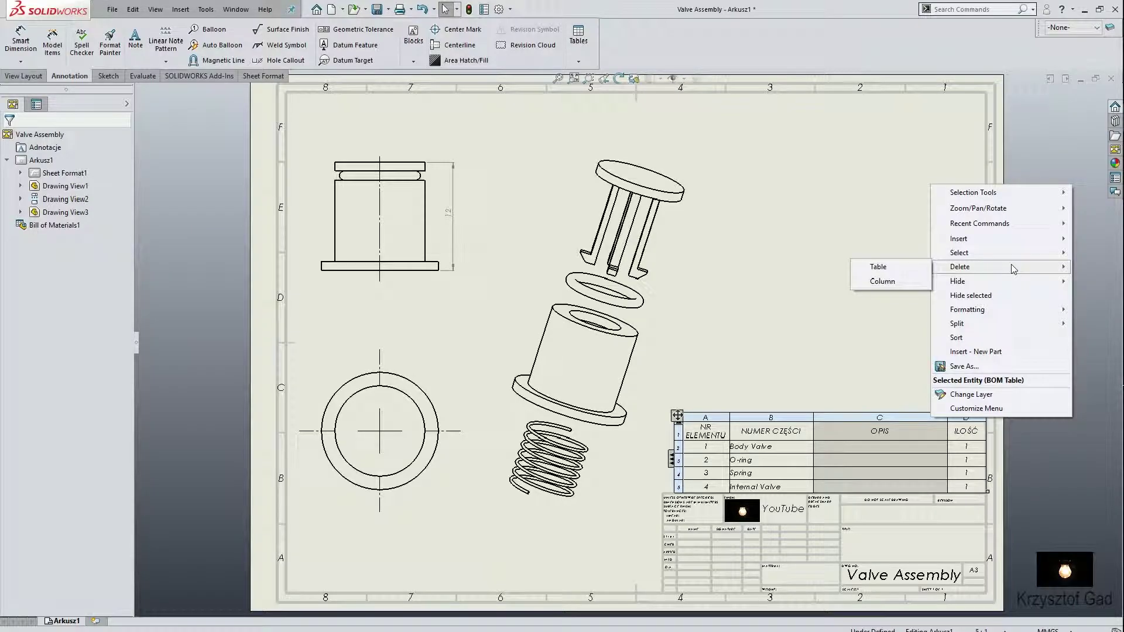
left_click(911, 283)
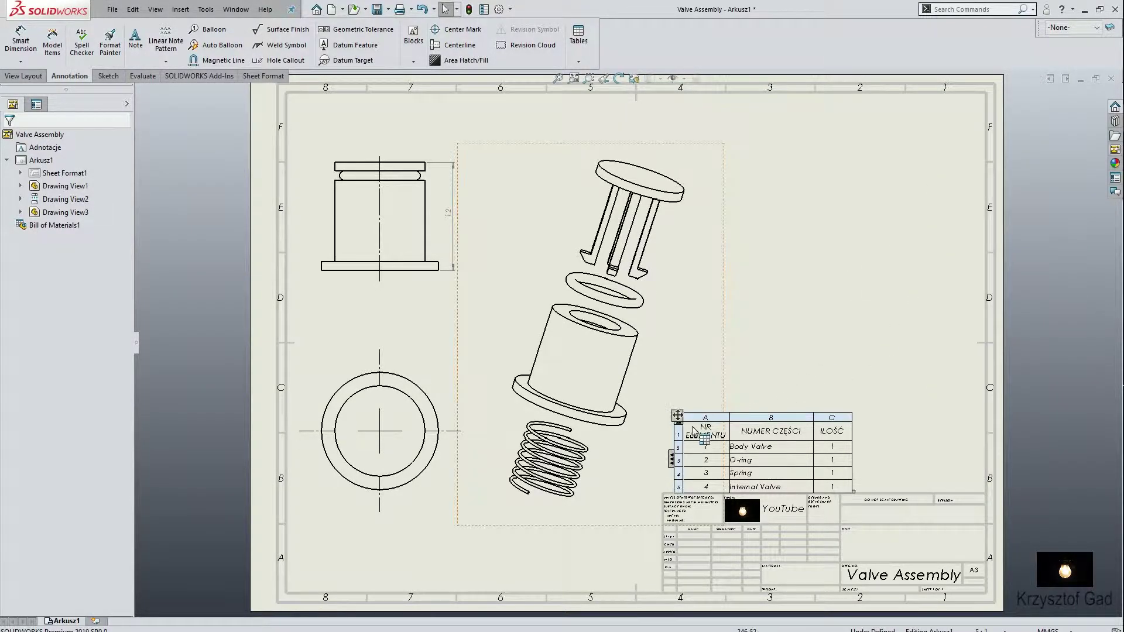
- Move the bill of materials right so it sits above the title block
mouse_move(693, 428)
left_mouse_down()
mouse_move(809, 421)
mouse_move(810, 436)
mouse_move(811, 413)
left_mouse_up()
left_click(831, 391)
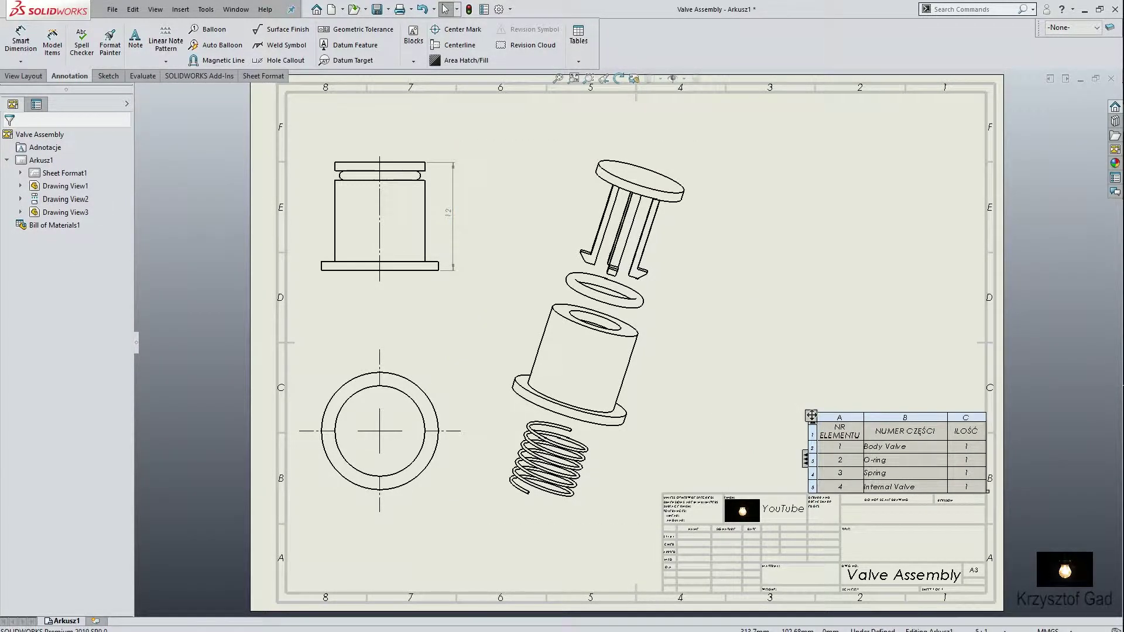
left_click(823, 341)
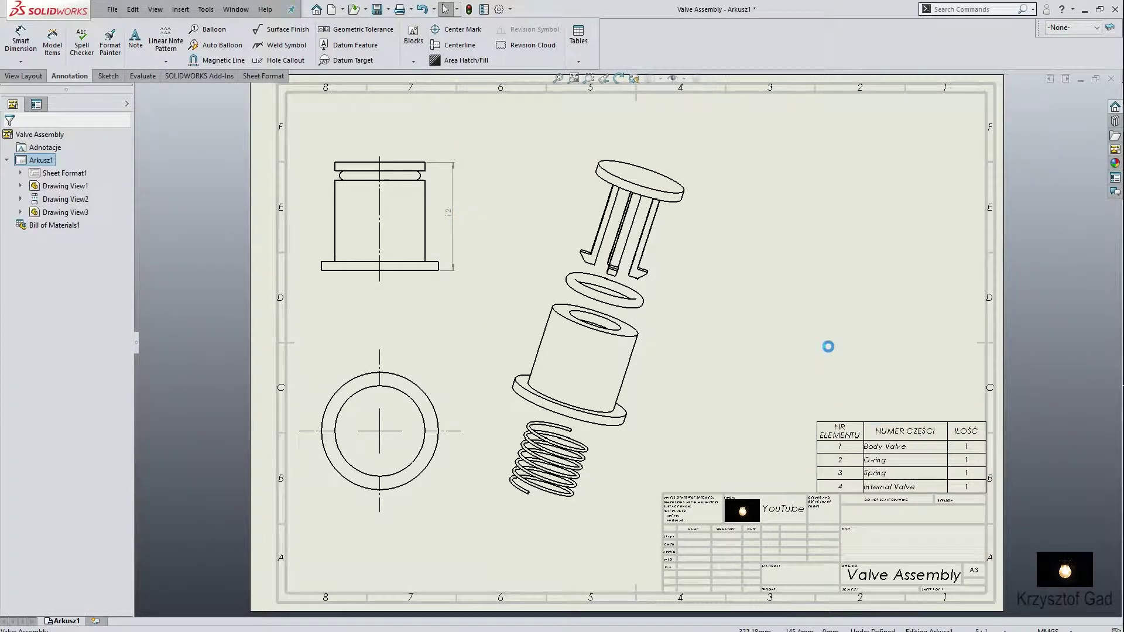
- Auto-balloon the exploded view with balloons laid out in a column to the right
left_click(713, 261)
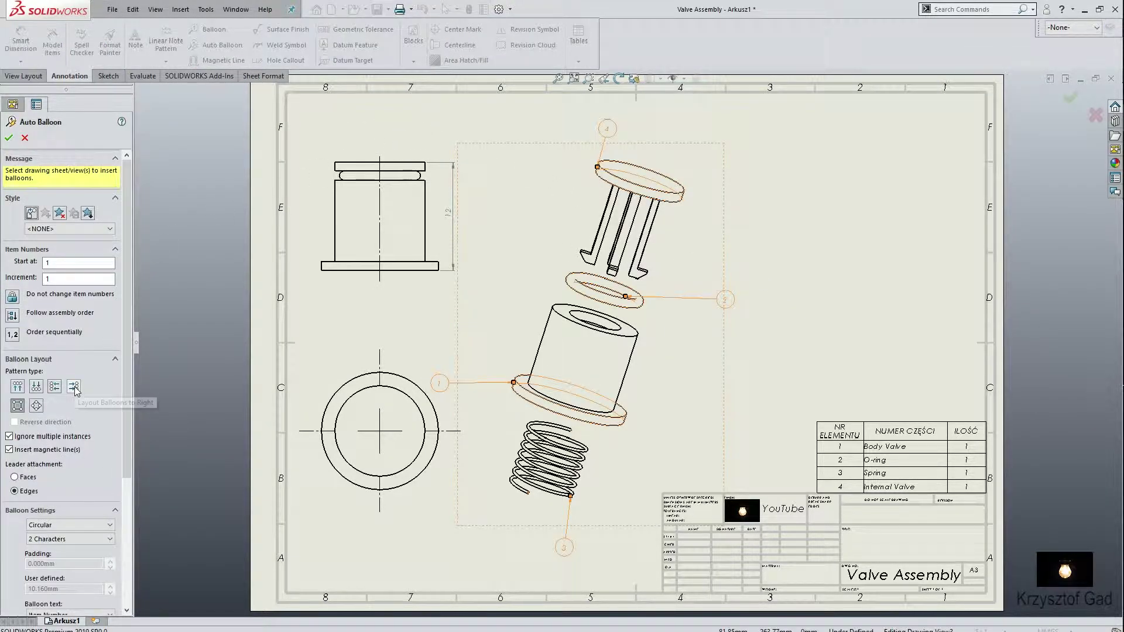
left_click(74, 389)
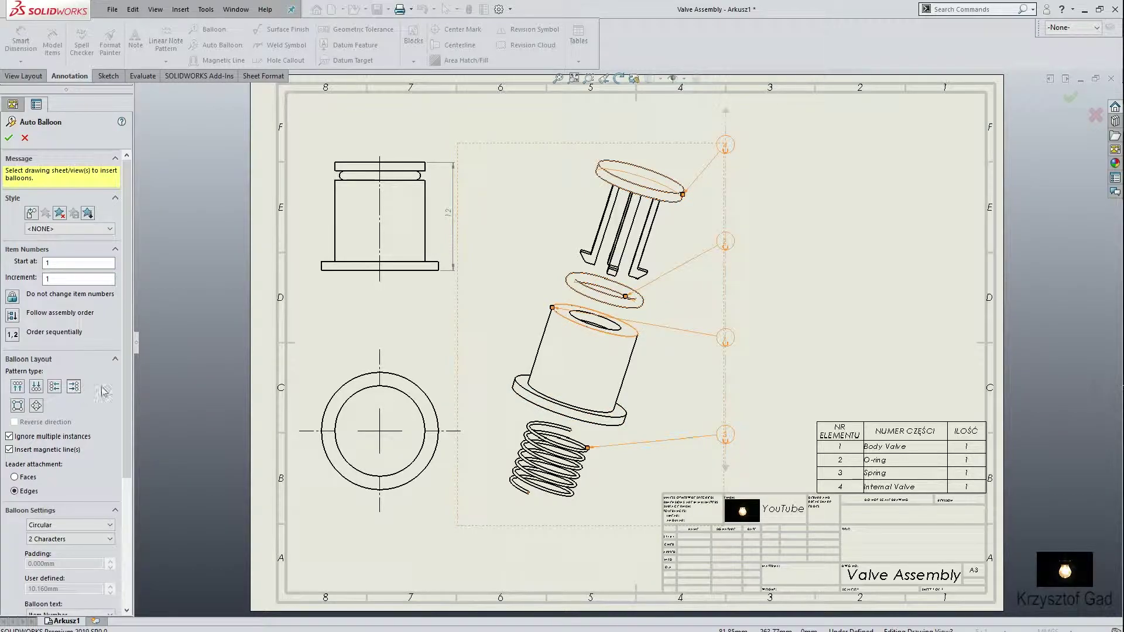
left_click(9, 138)
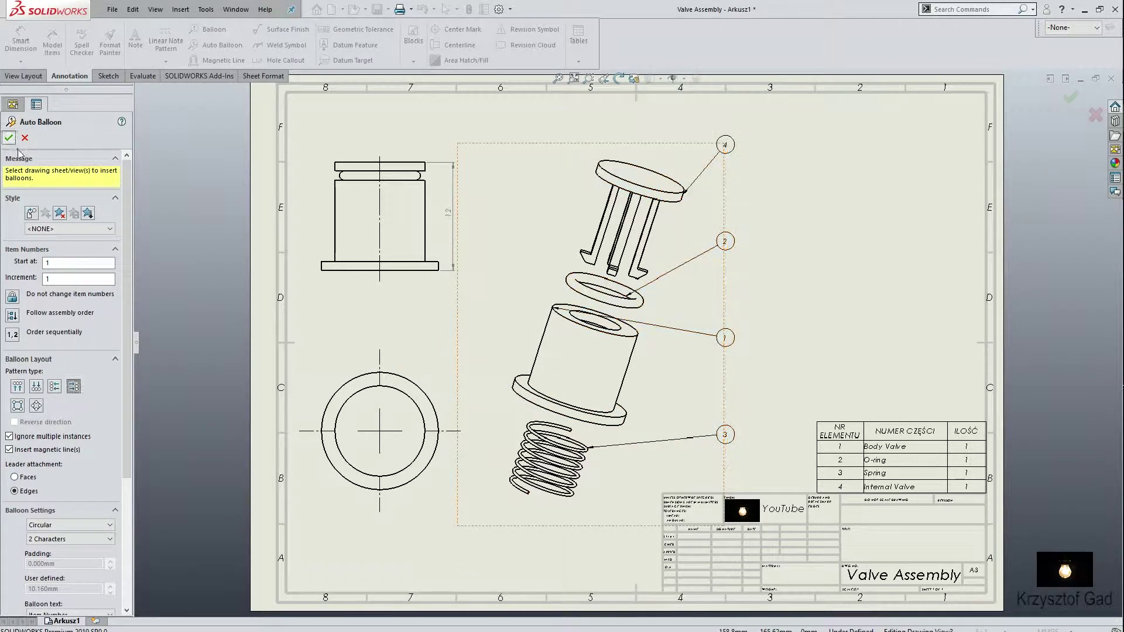
- Reattach balloon 1's leader to the body edge and balloon 2's to the O-ring edge
left_click(549, 305)
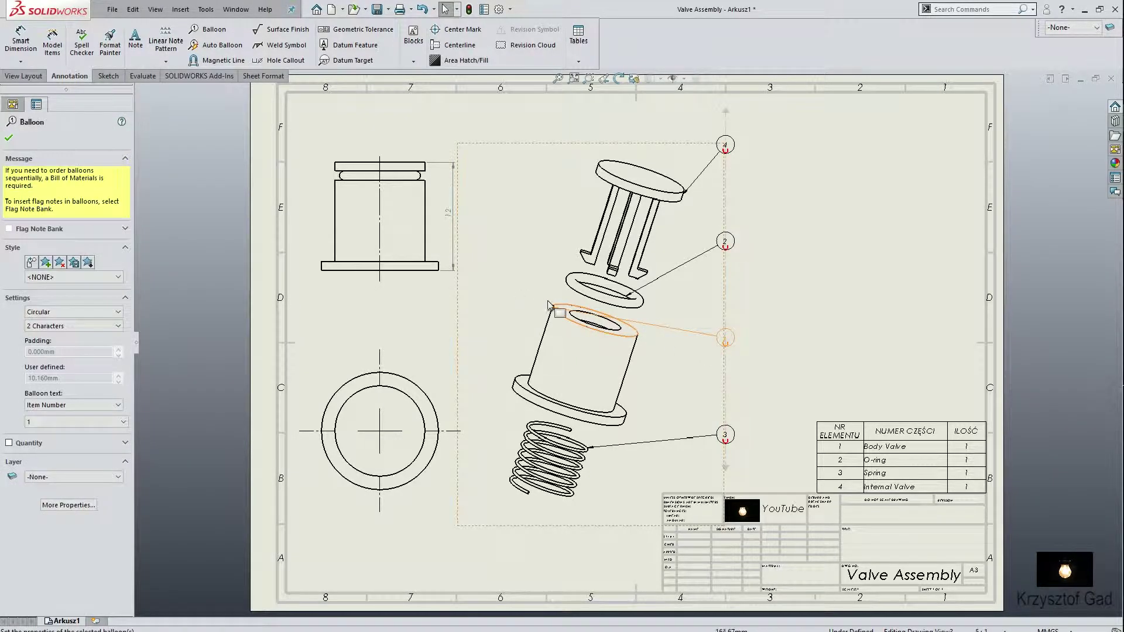
left_click_drag(549, 305, 638, 336)
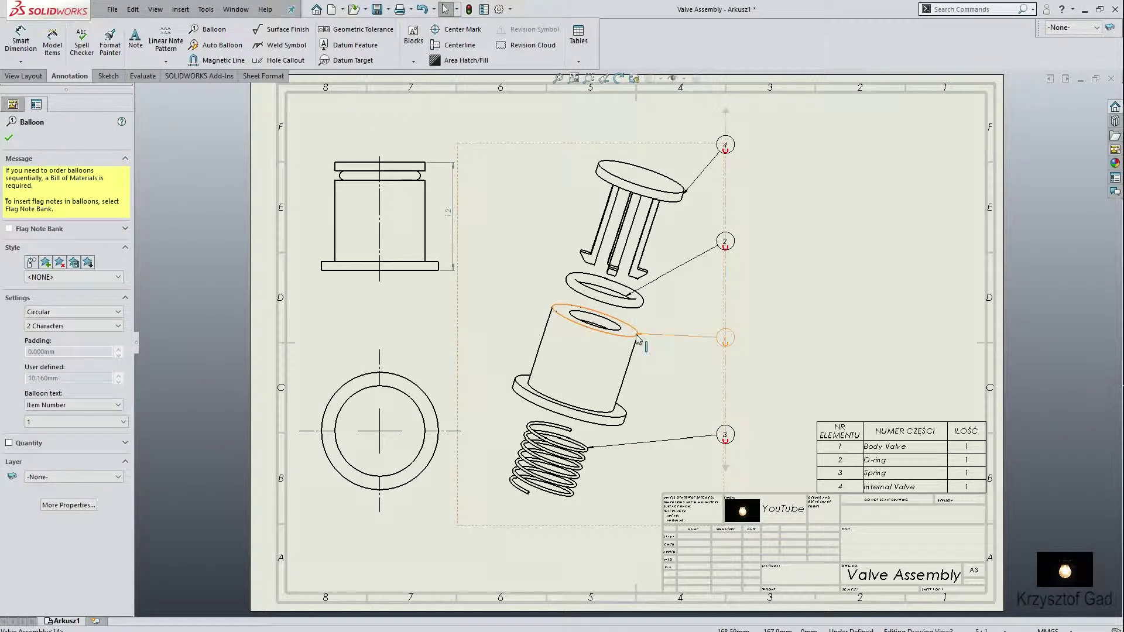
left_click(630, 297)
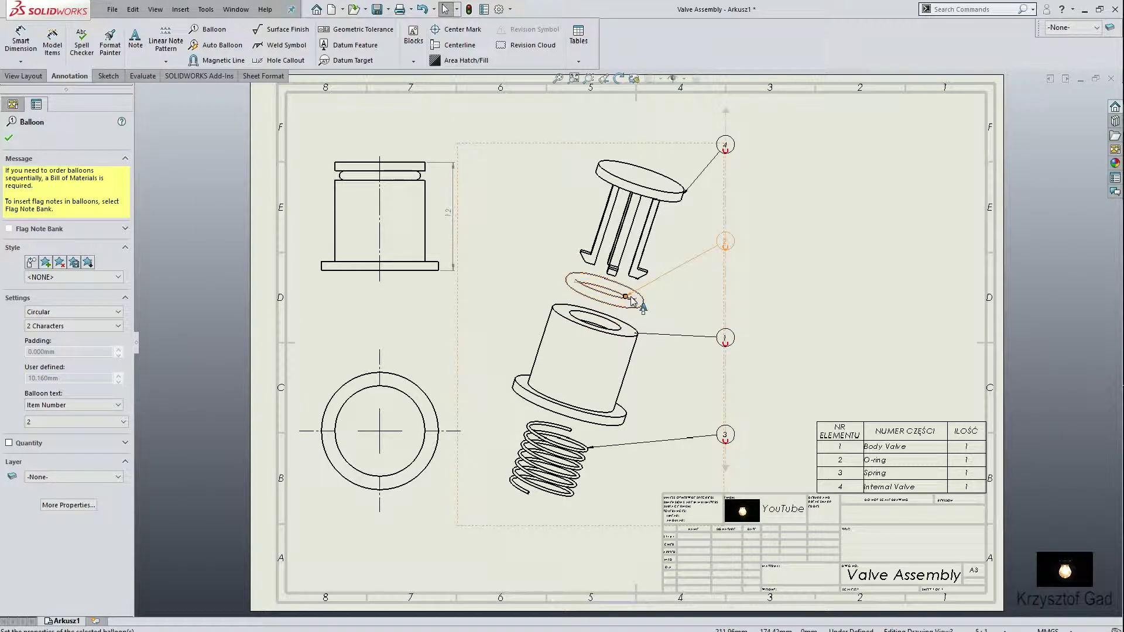
left_click_drag(626, 298, 642, 304)
left_click(838, 266)
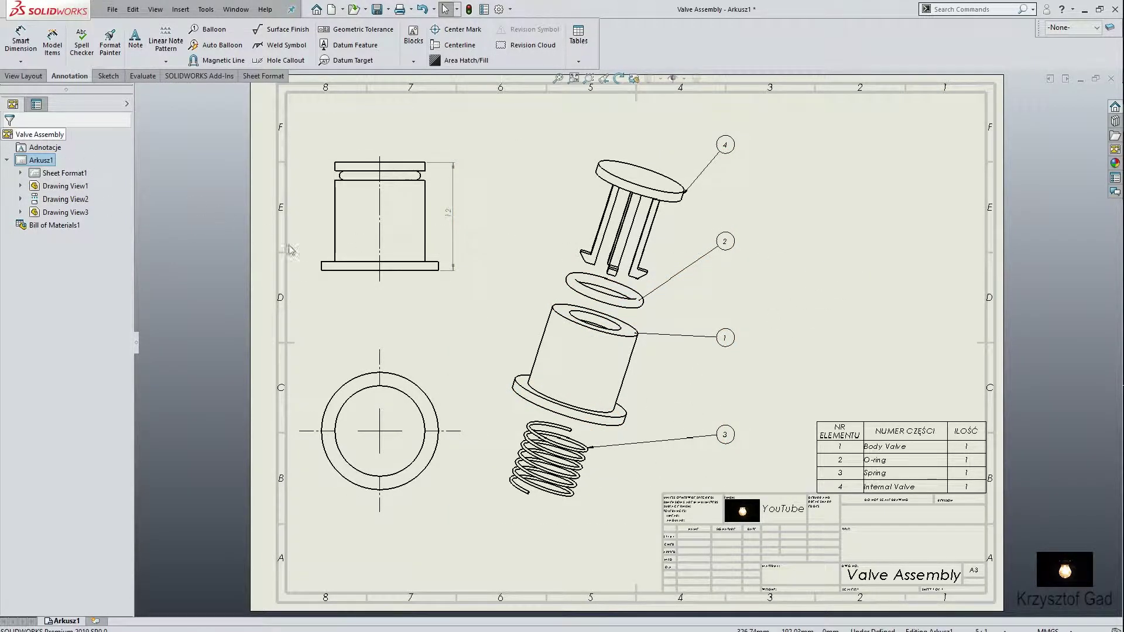
- Fit the whole A3 sheet in view
scroll(437, 487, "down", 3)
scroll(430, 487, "down", 2)
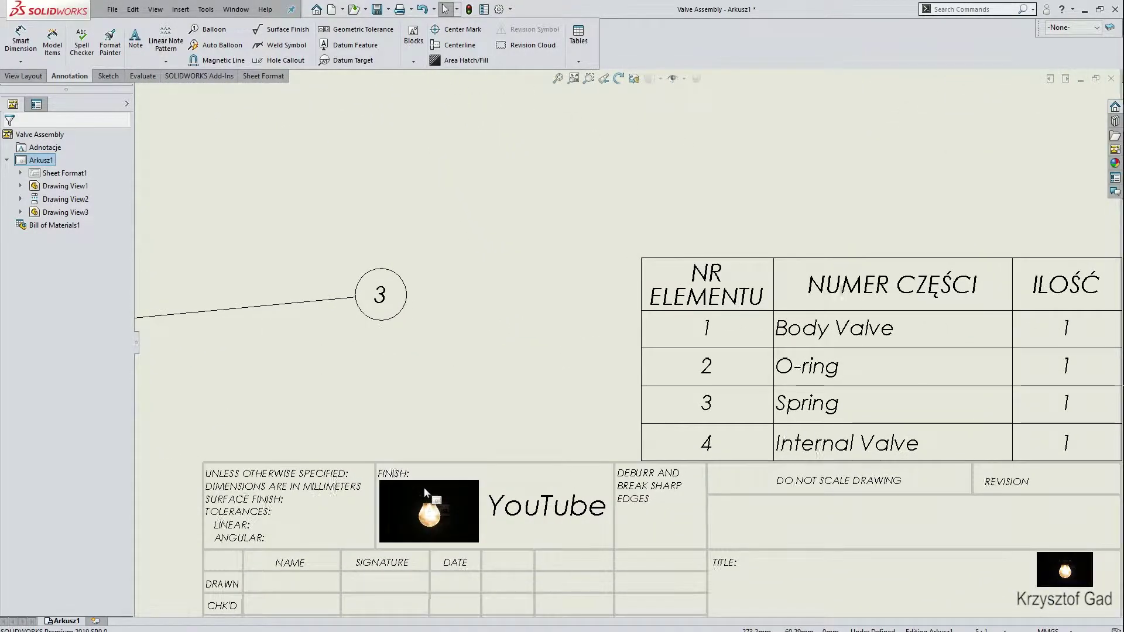
scroll(424, 488, "down", 2)
scroll(419, 487, "up", 2)
scroll(419, 487, "up", 2)
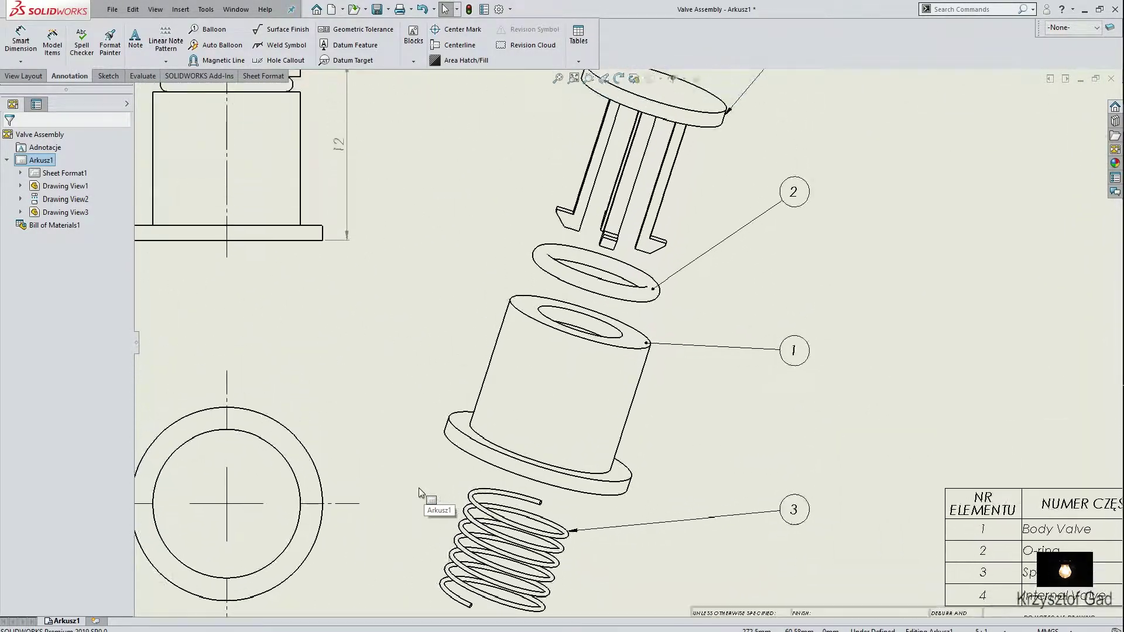
scroll(418, 488, "up", 1)
key("f")
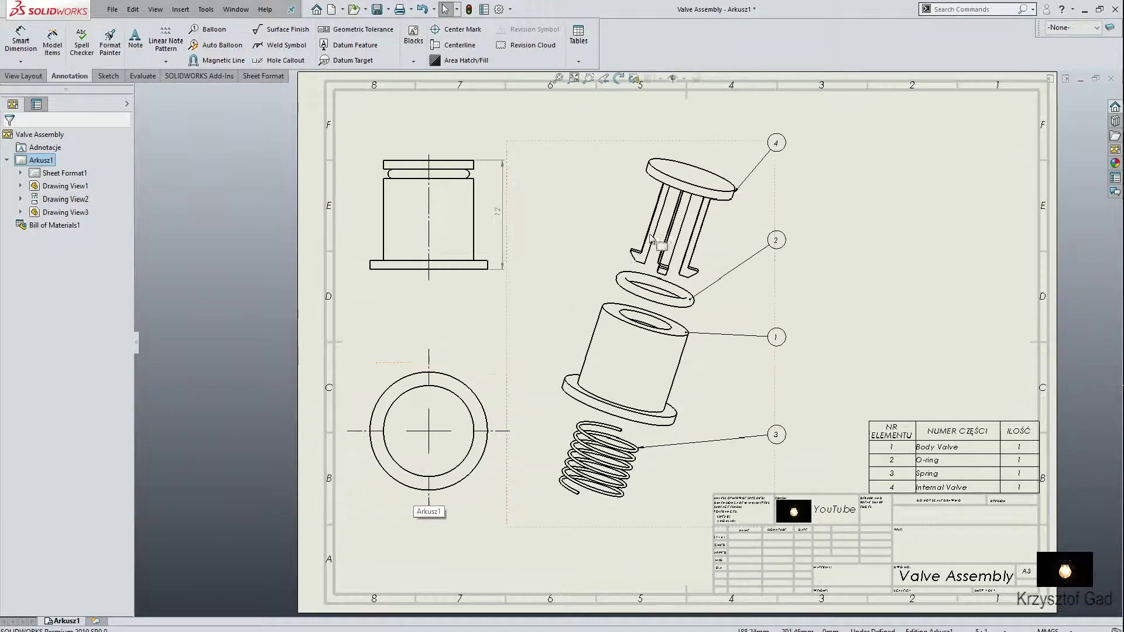